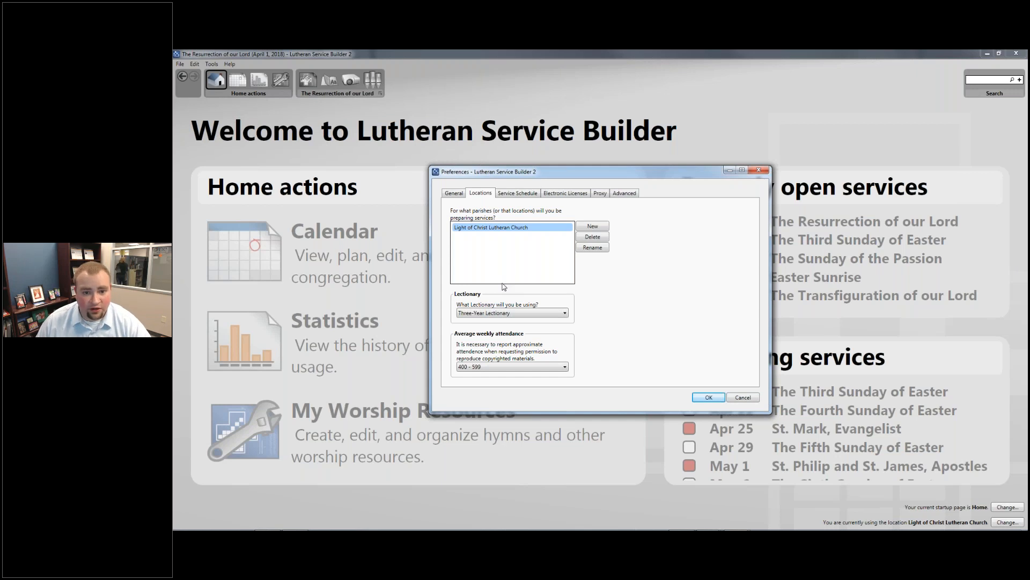
- Keep the Three-Year Lectionary, close the preferences, and open the April 2018 service calendar
left_click(541, 314)
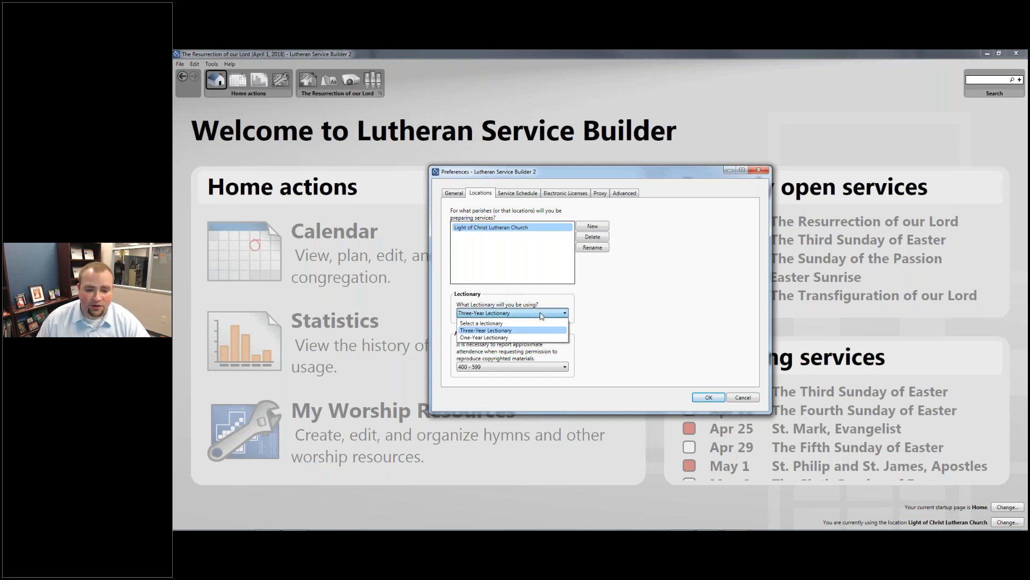
left_click(537, 332)
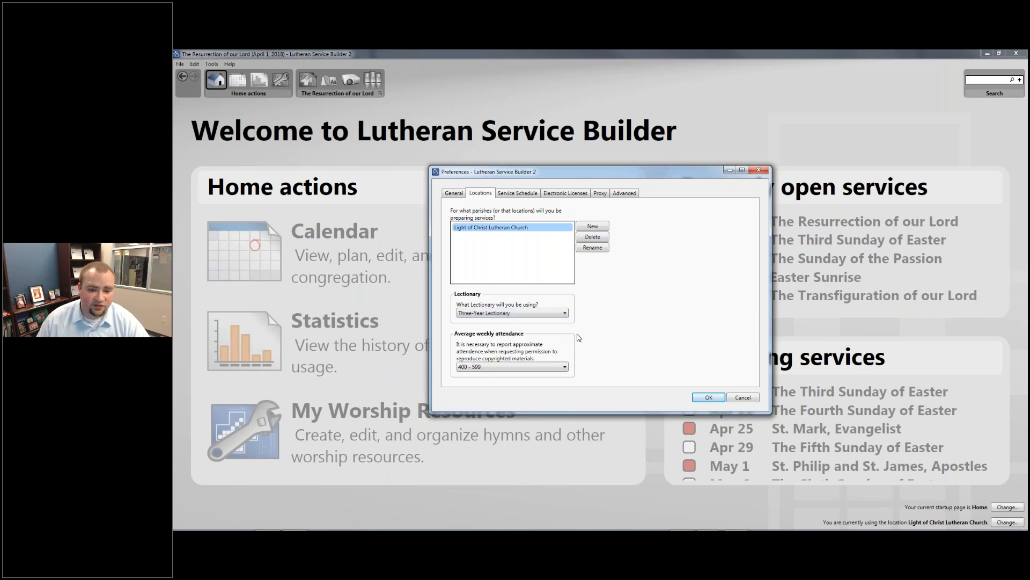
left_click(709, 398)
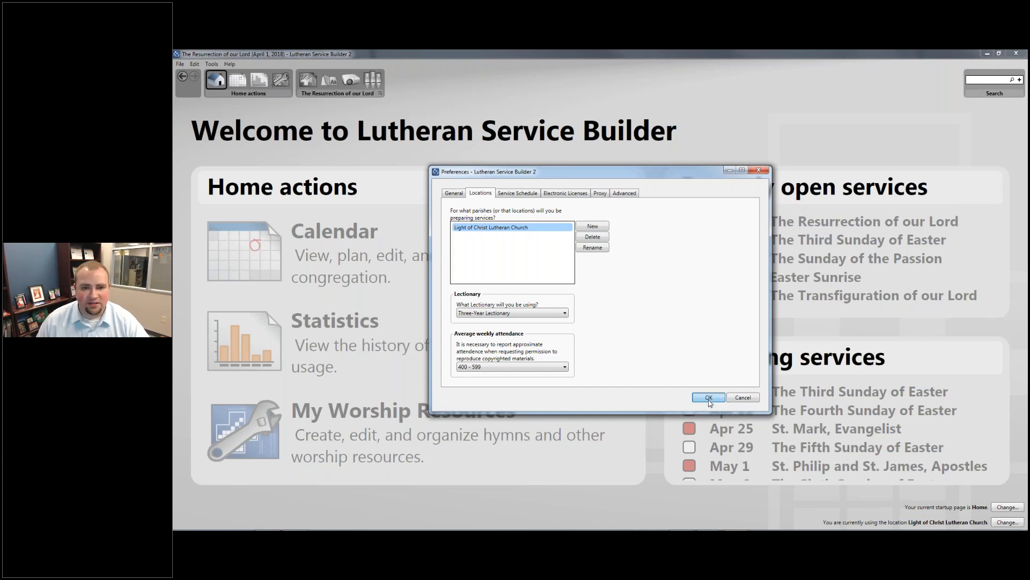
left_click(709, 398)
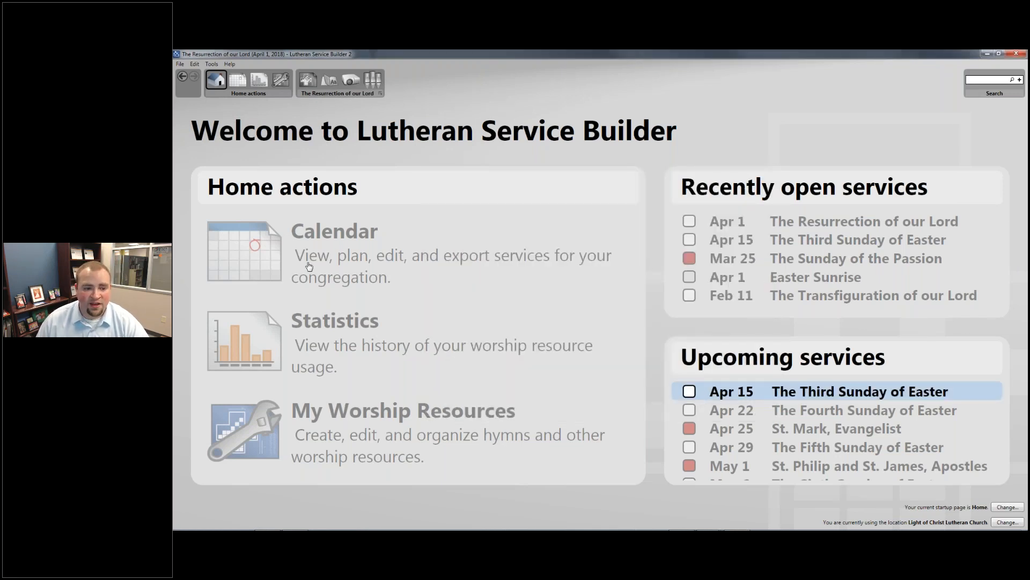
left_click(274, 262)
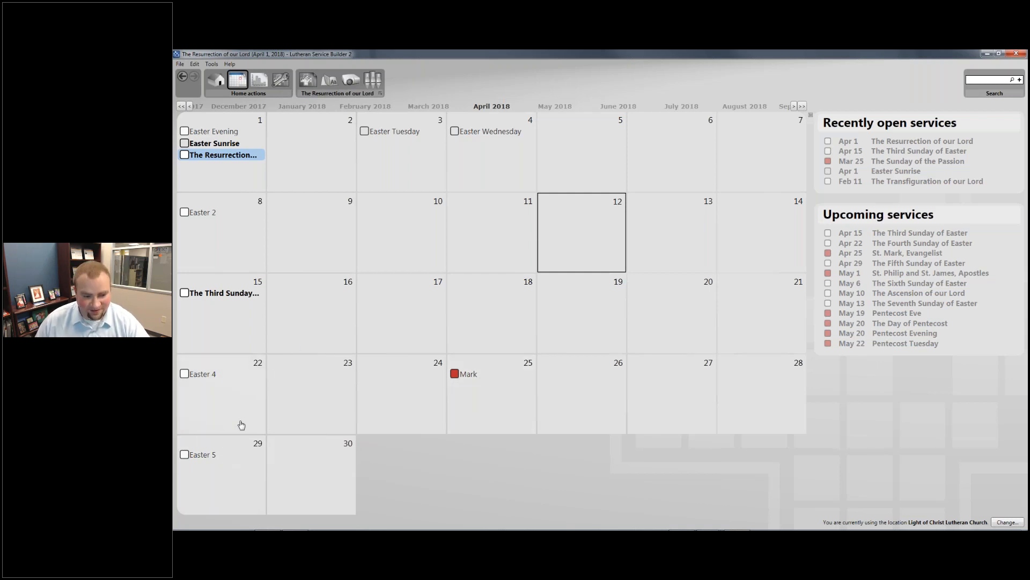
- Start a new service from the Easter 5 entry on Sunday, April 29, 2018
left_click(225, 458)
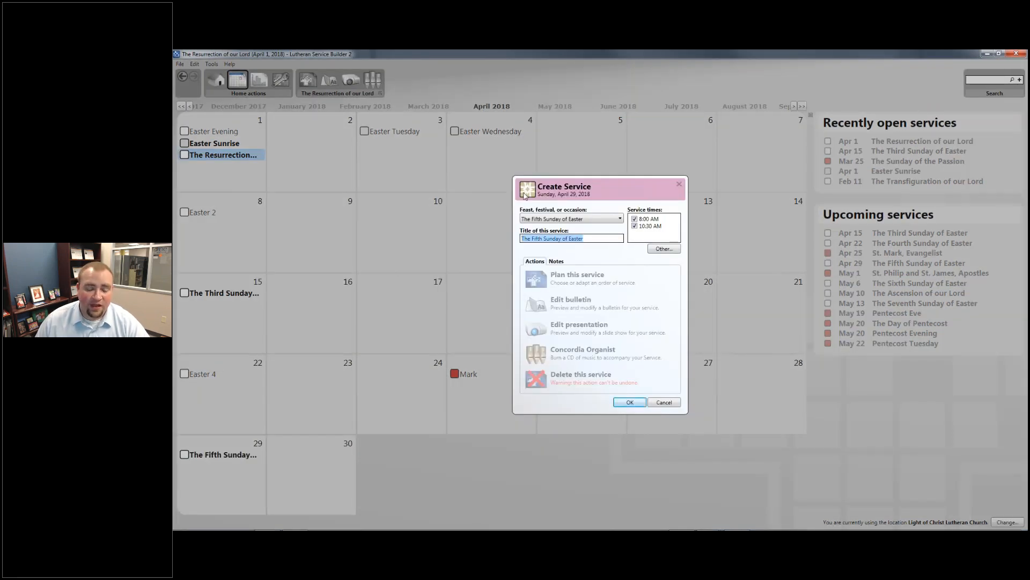
- Choose The Fifth Sunday of Easter as the feast and begin planning the service order
left_click(599, 220)
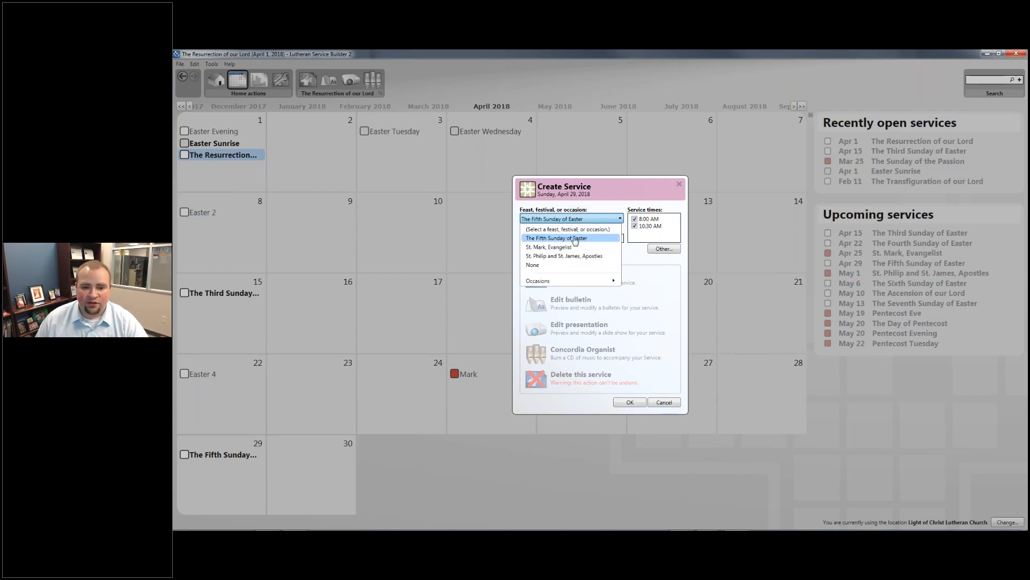
left_click(576, 239)
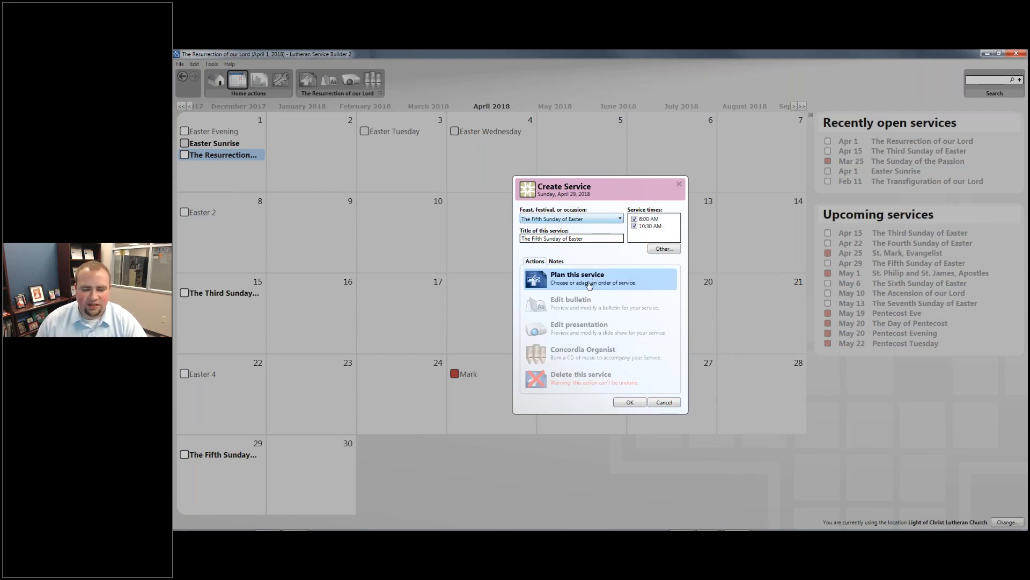
left_click(589, 283)
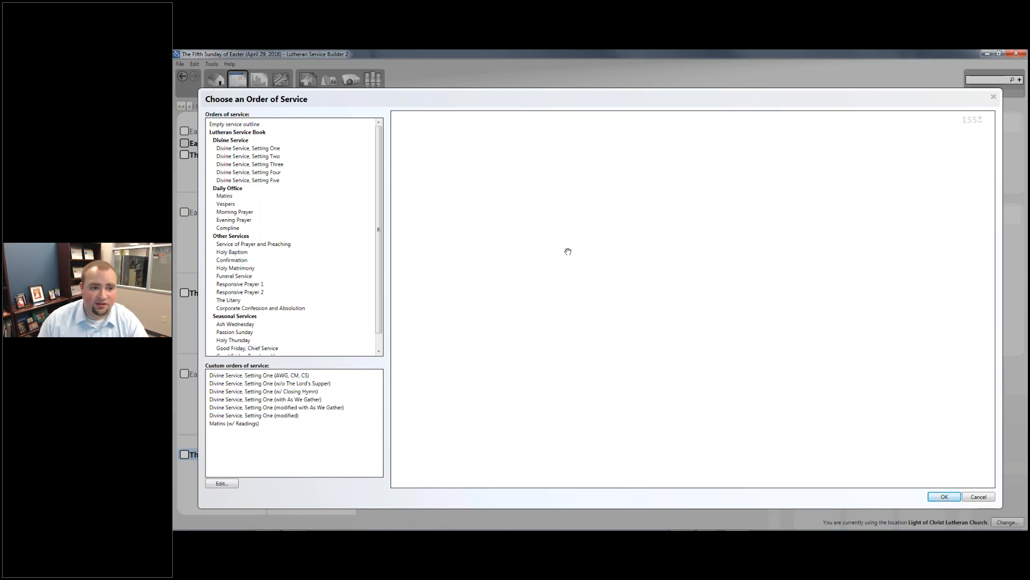
- Preview Divine Service, Setting One and accept it as the service order
left_click(273, 148)
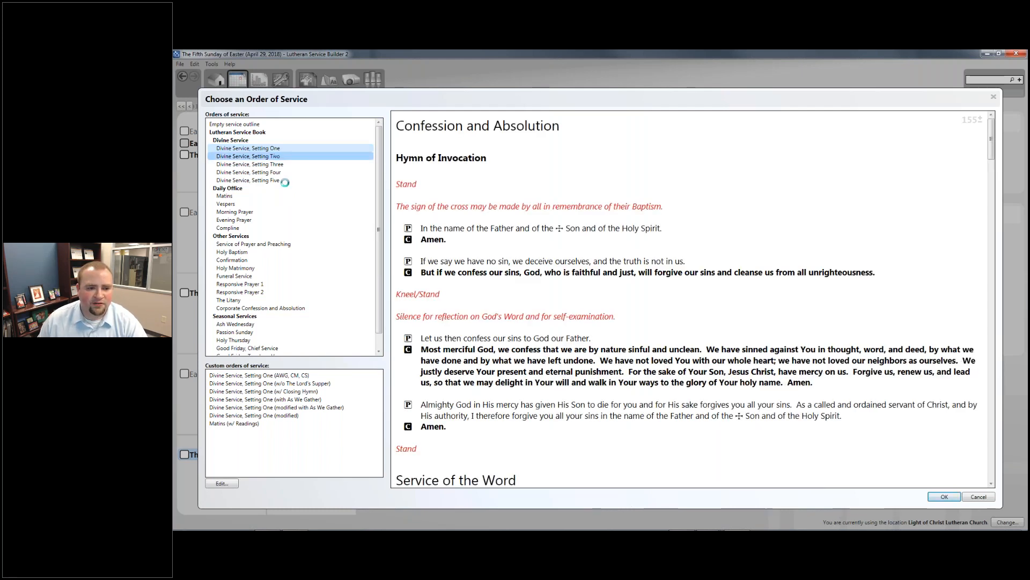
left_click(269, 148)
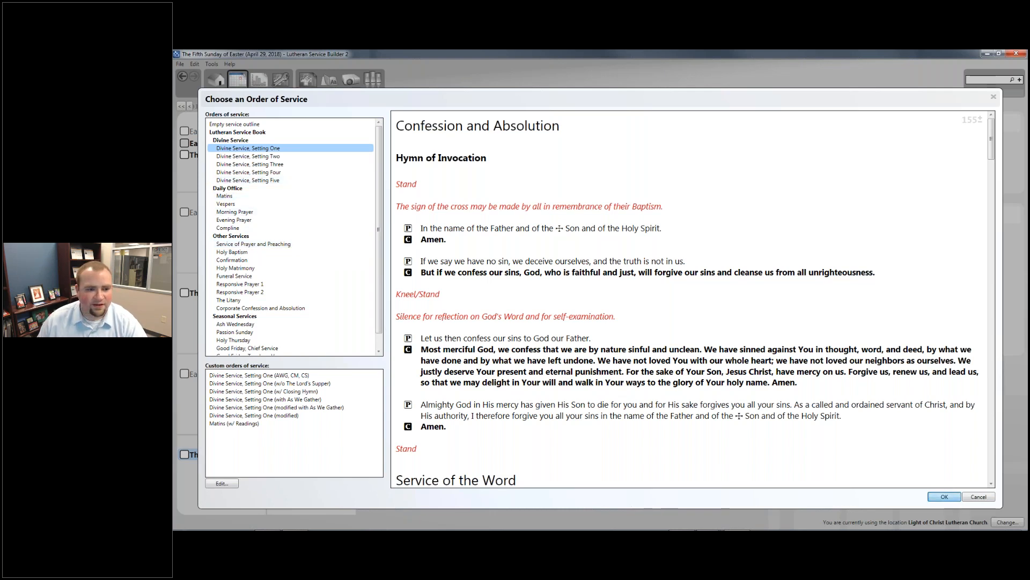
key("Return")
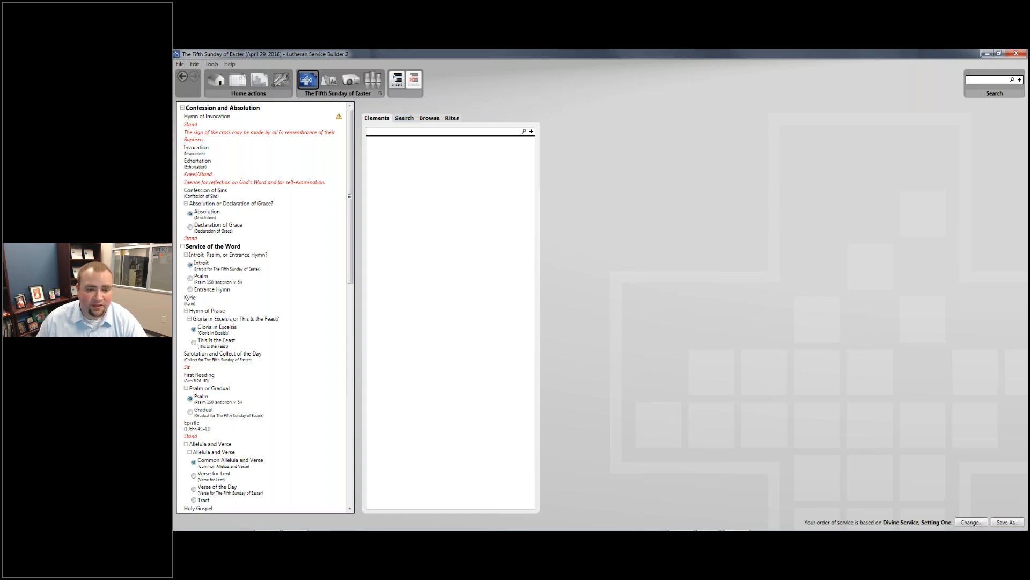
- Show hymn suggestions for the Hymn of Invocation and rename it 'Opening Hymn'
mouse_move(340, 119)
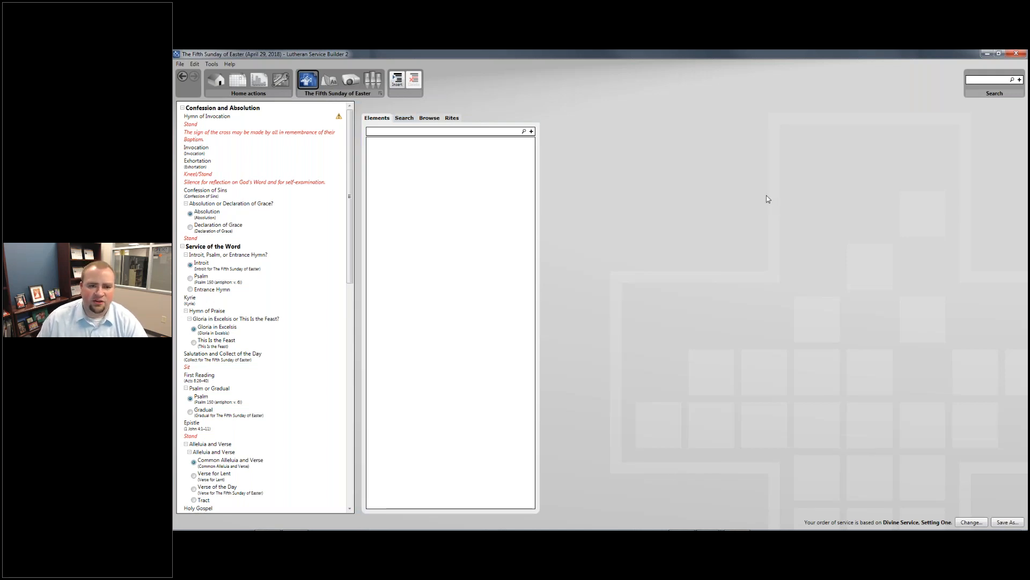
left_click(293, 117)
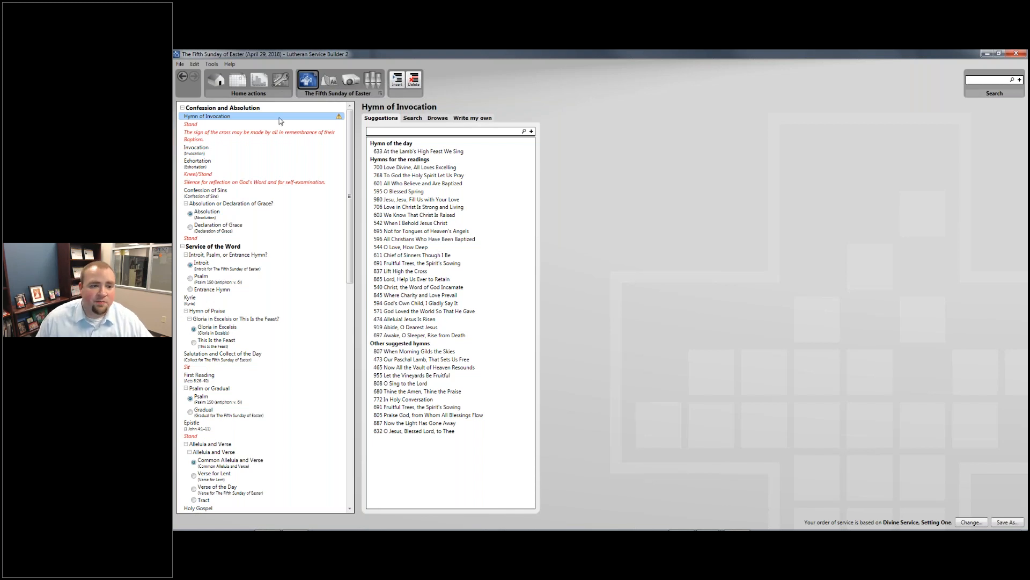
left_click(244, 117)
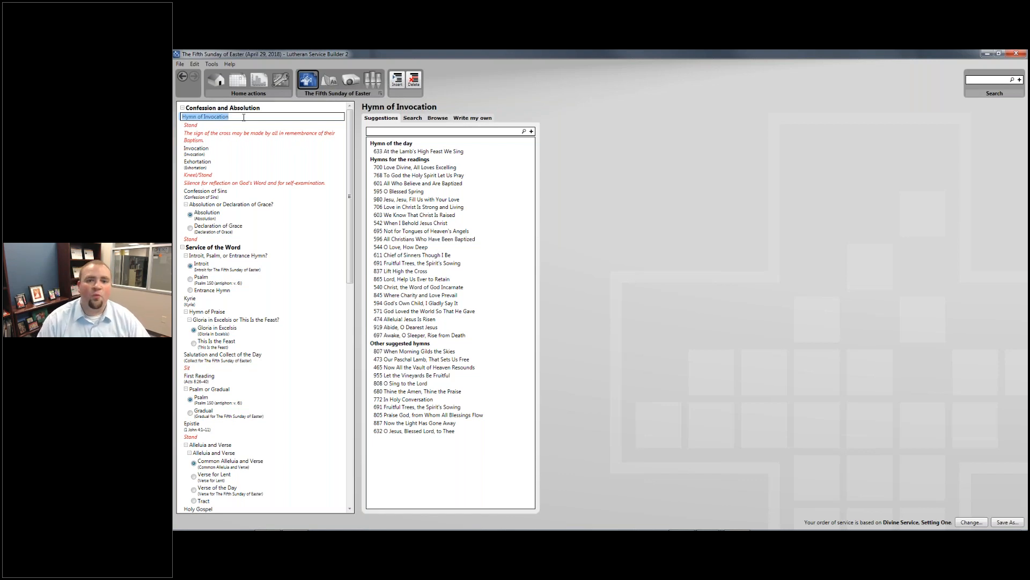
type("Opening")
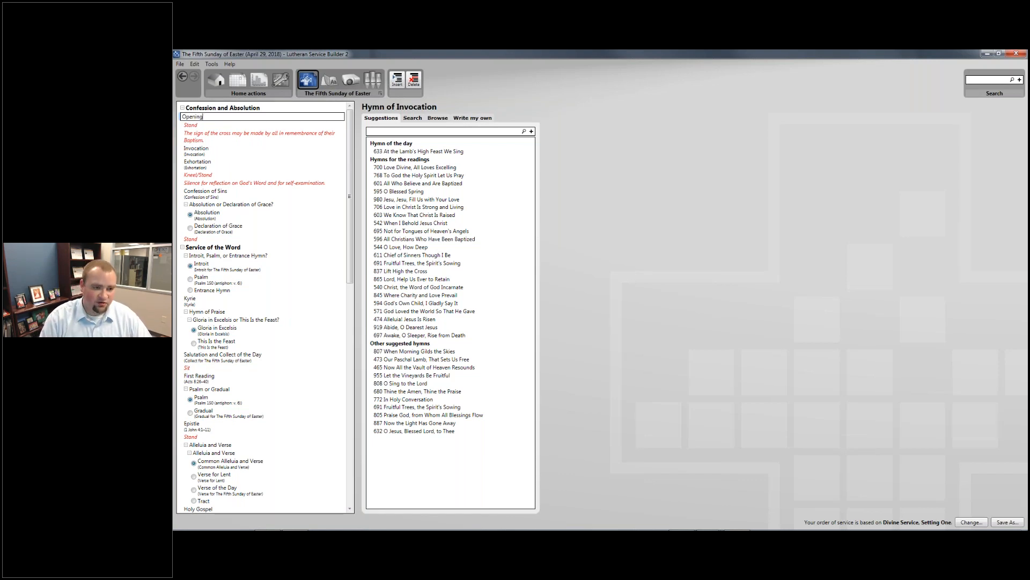
type(" Hymn")
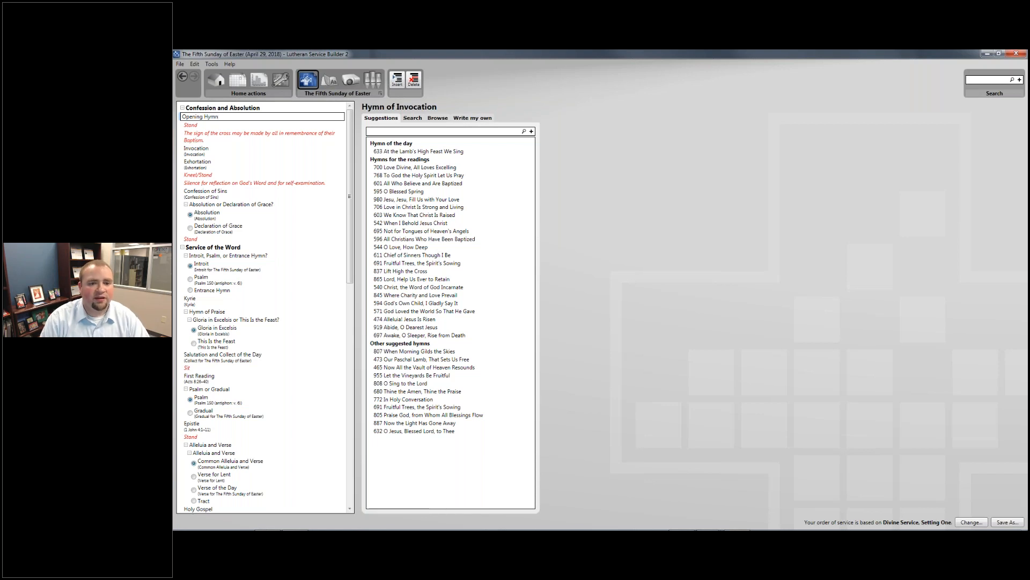
key("Return")
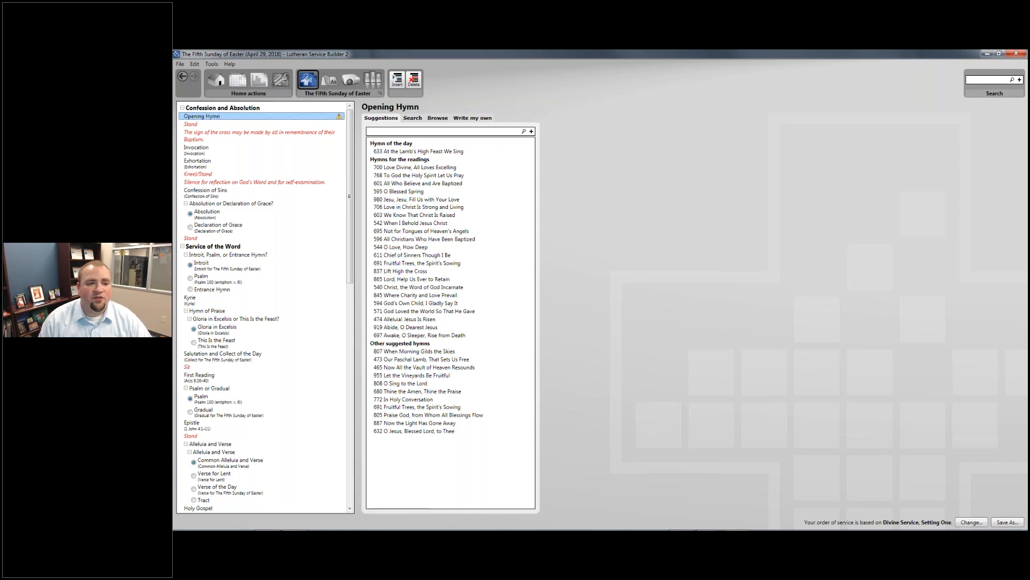
- Rename the element back to 'Hymn of Invocation'
left_click(204, 120)
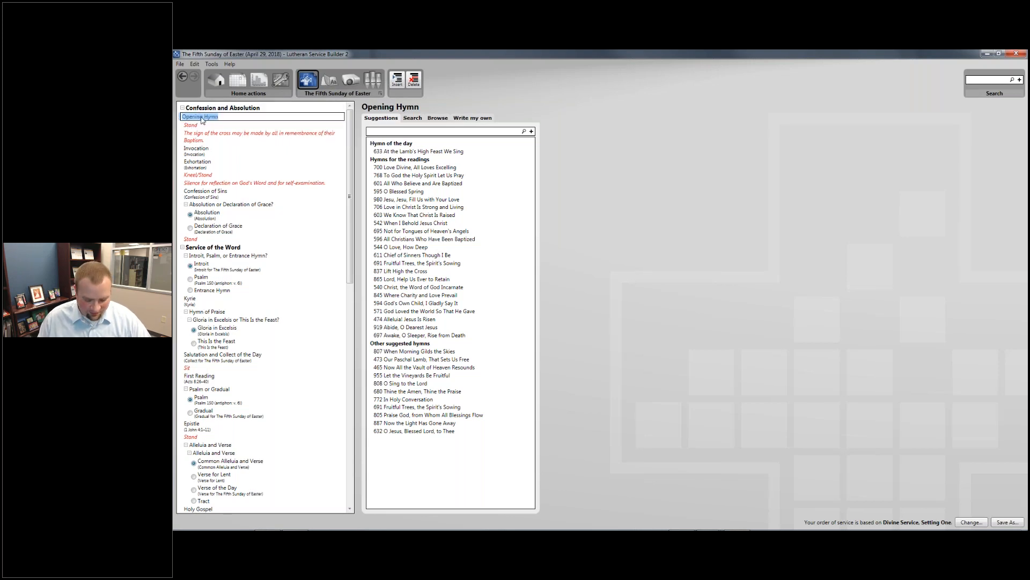
type("Hym")
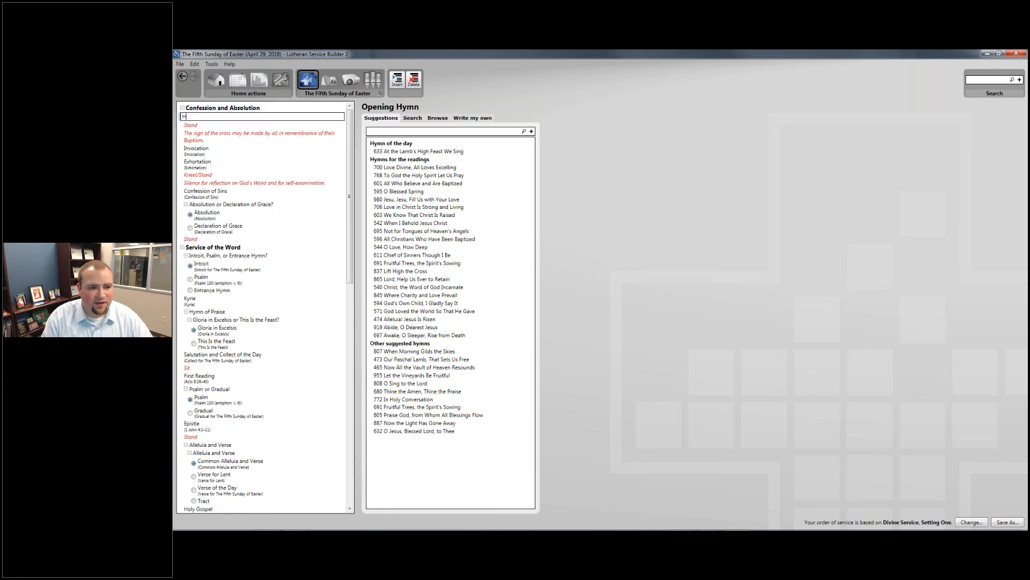
type("O")
type("f Inv")
type("ocation")
key("Return")
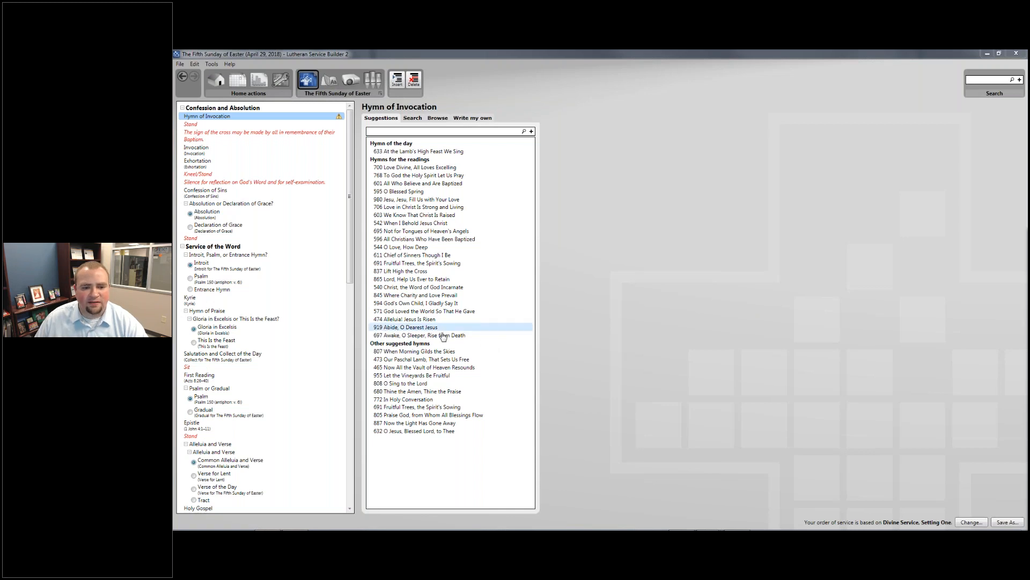
- Preview hymn 474 Alleluia! Jesus Is Risen and browse its tune, topics and scripture details
left_click(417, 319)
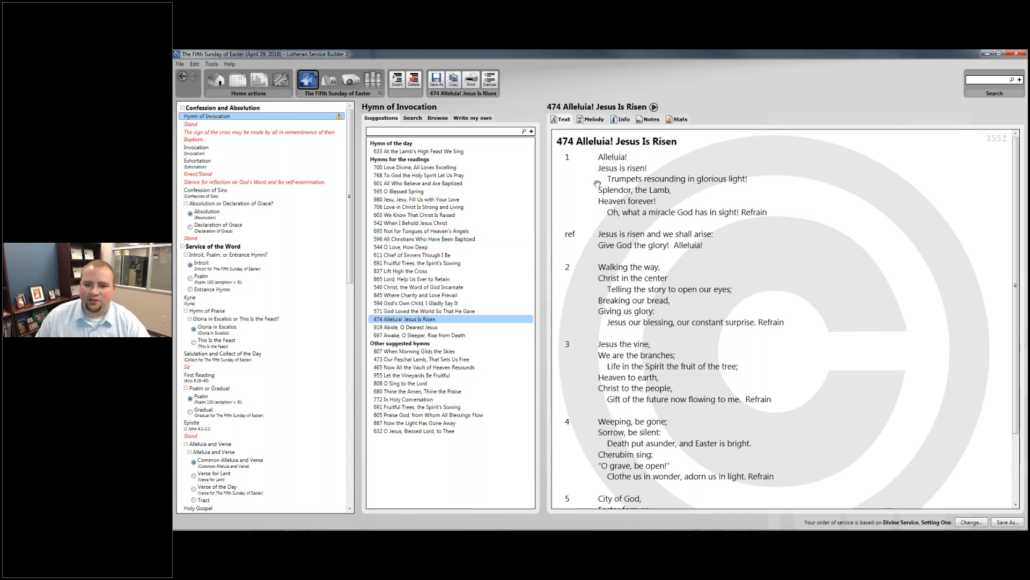
scroll(800, 282, "down", 3)
scroll(800, 281, "up", 3)
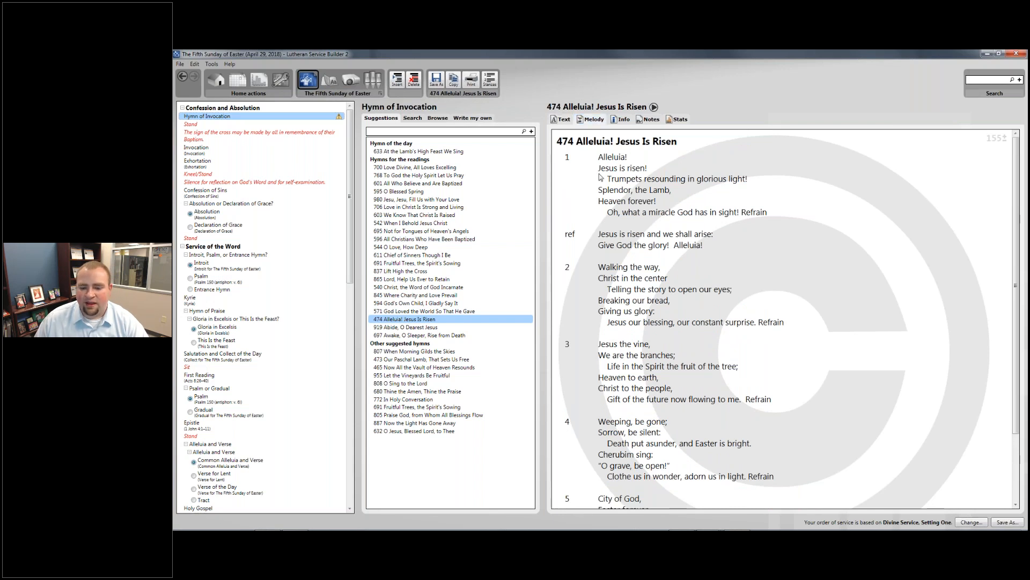
scroll(639, 256, "down", 2)
scroll(638, 256, "up", 2)
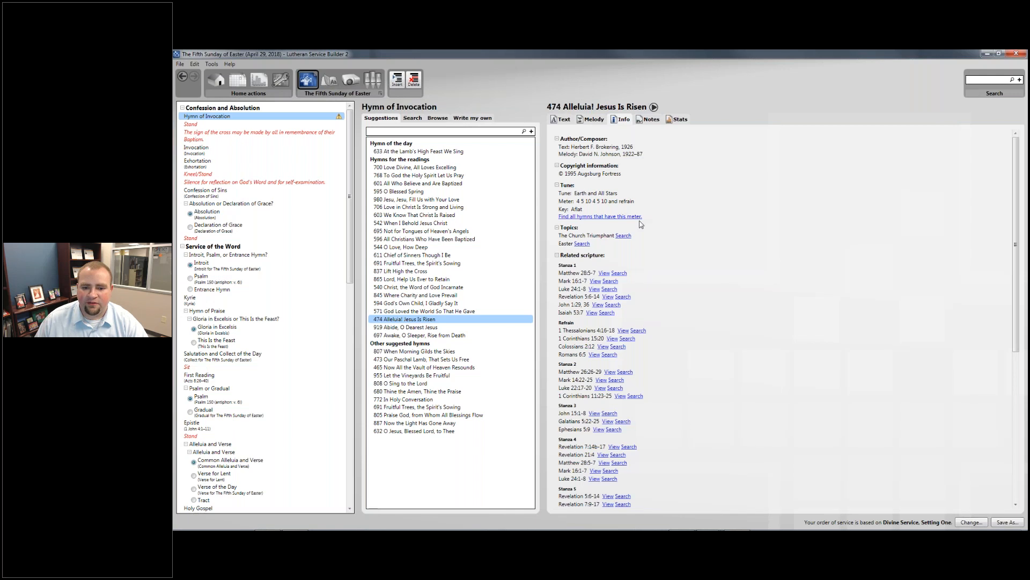
scroll(652, 253, "down", 5)
scroll(652, 253, "up", 5)
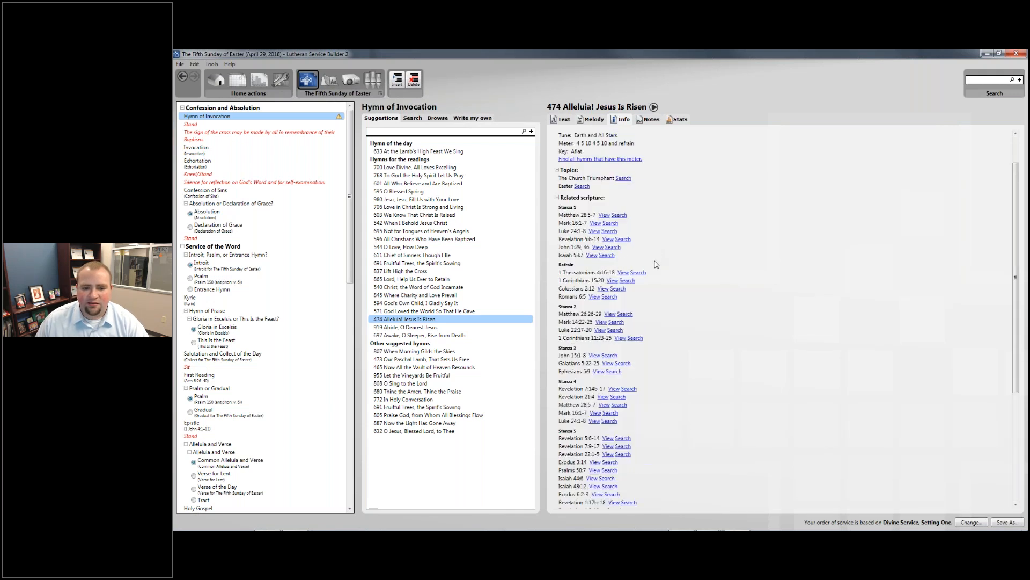
scroll(624, 275, "down", 2)
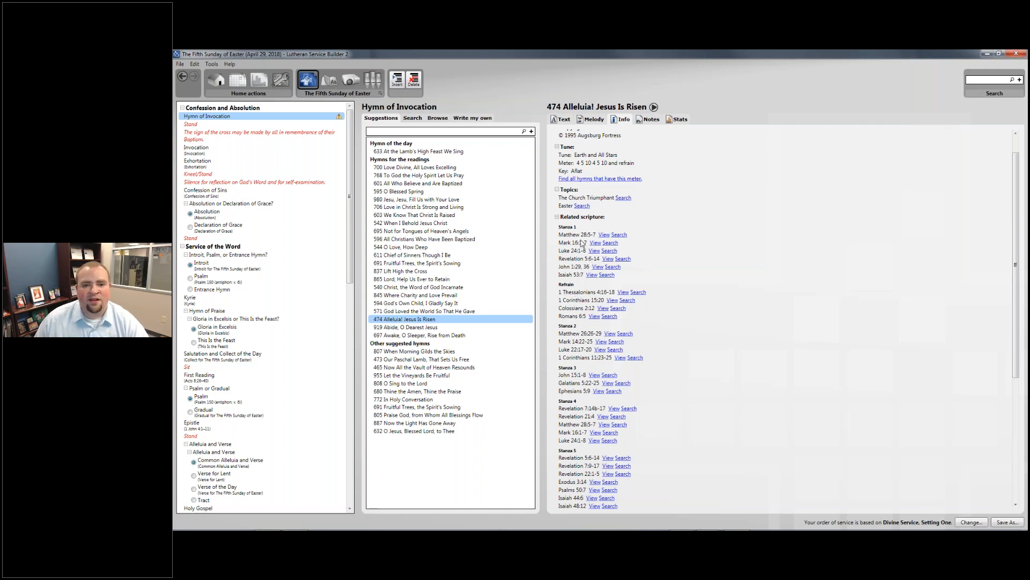
scroll(583, 242, "up", 2)
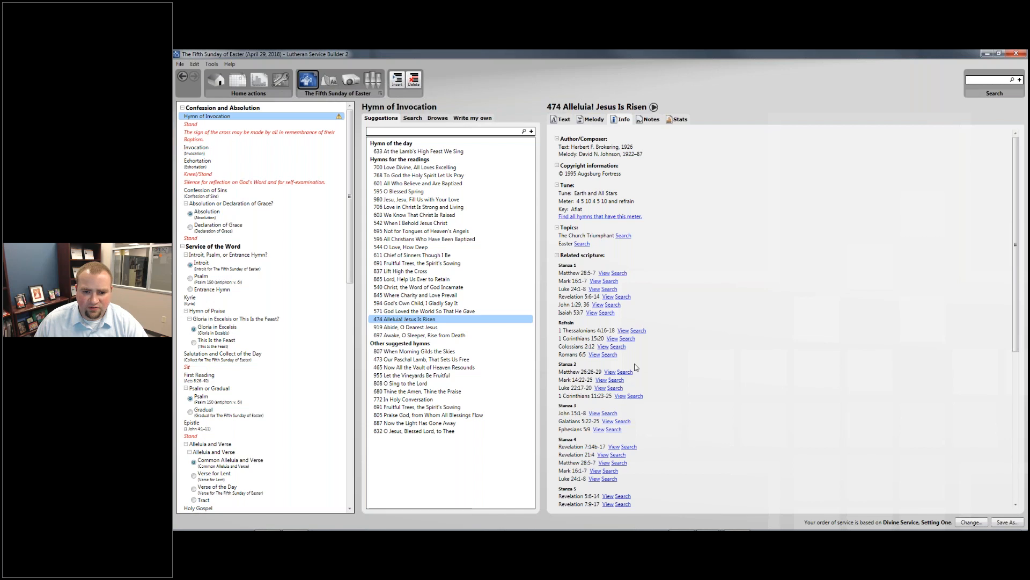
- Search hymns on the Easter topic and Matthew 28:5-7, reading then closing that passage
left_click(582, 244)
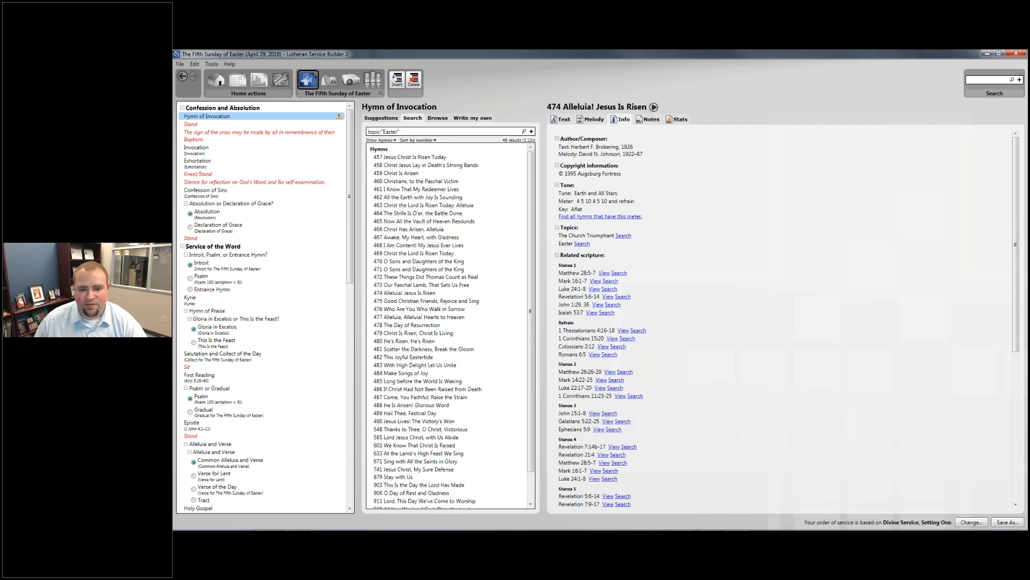
left_click(619, 274)
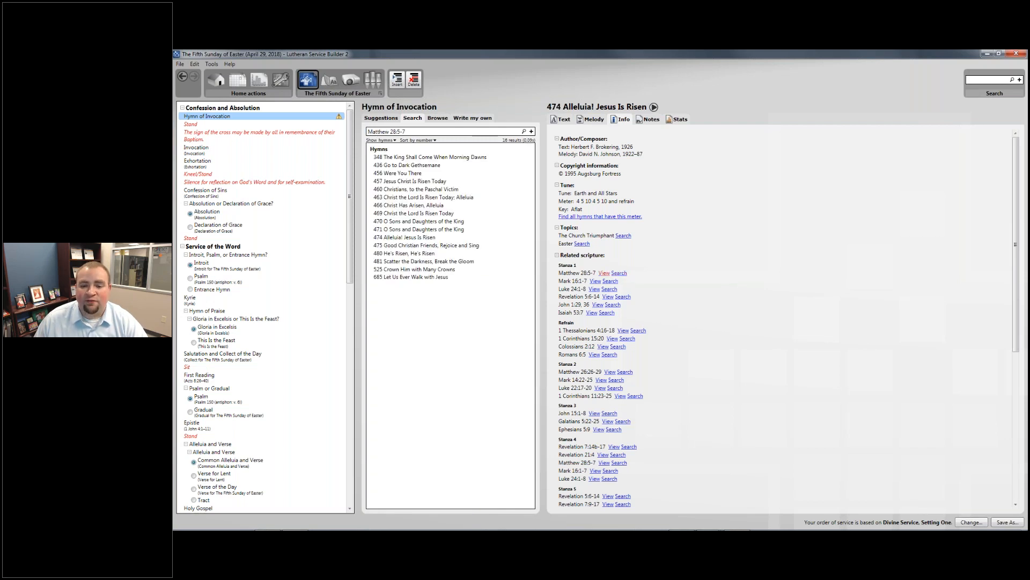
left_click(604, 274)
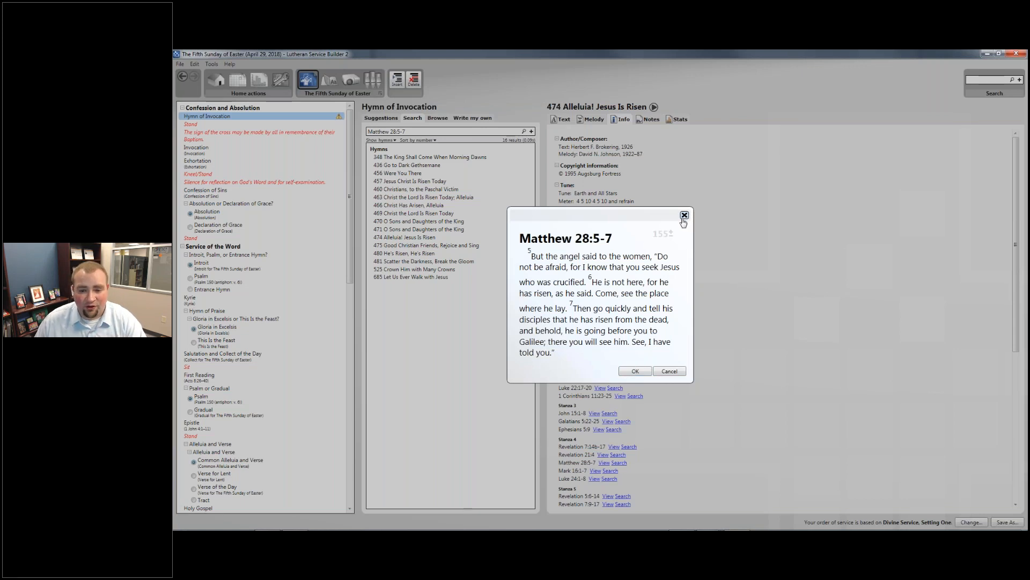
left_click(684, 216)
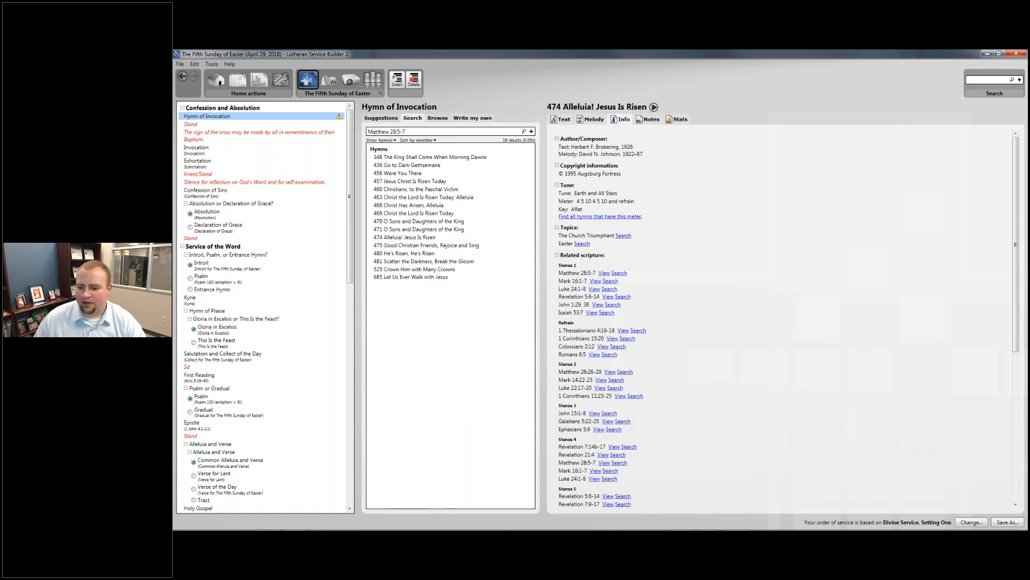
- Raise the system volume, then play and stop hymn 474's melody preview
left_click(989, 523)
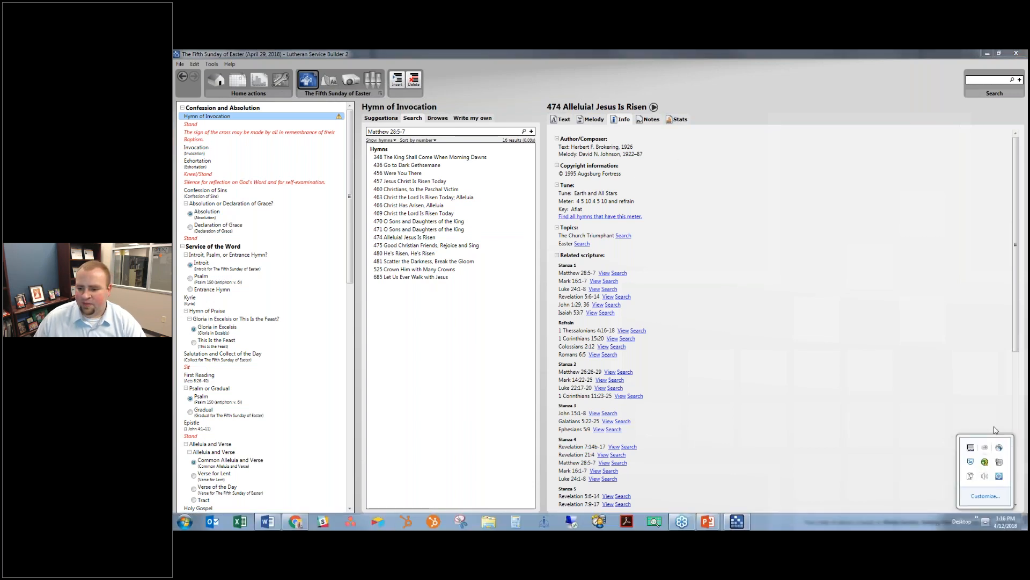
left_click(985, 476)
mouse_move(989, 375)
left_mouse_down()
mouse_move(986, 365)
mouse_move(986, 377)
left_mouse_up()
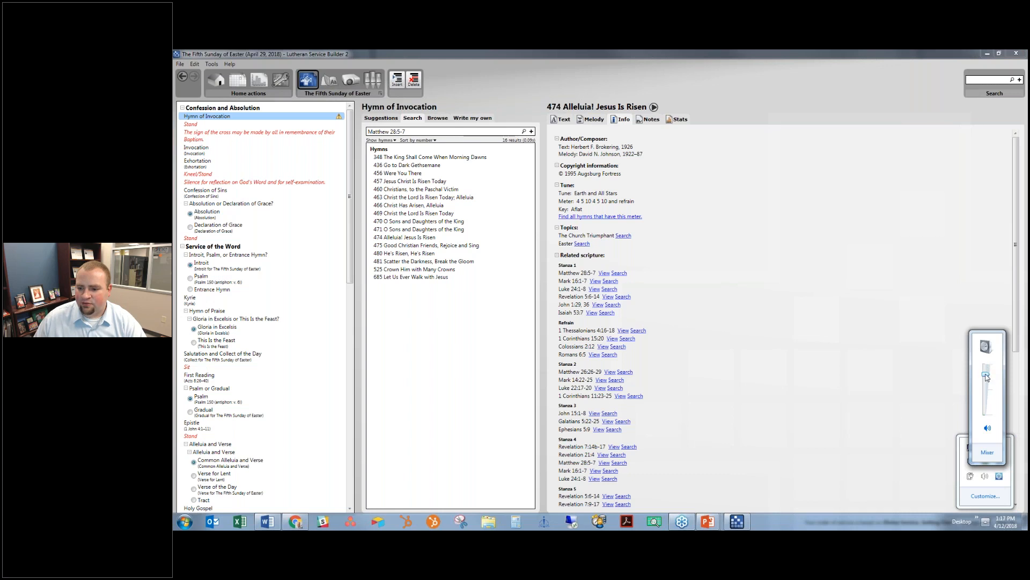
left_click(757, 320)
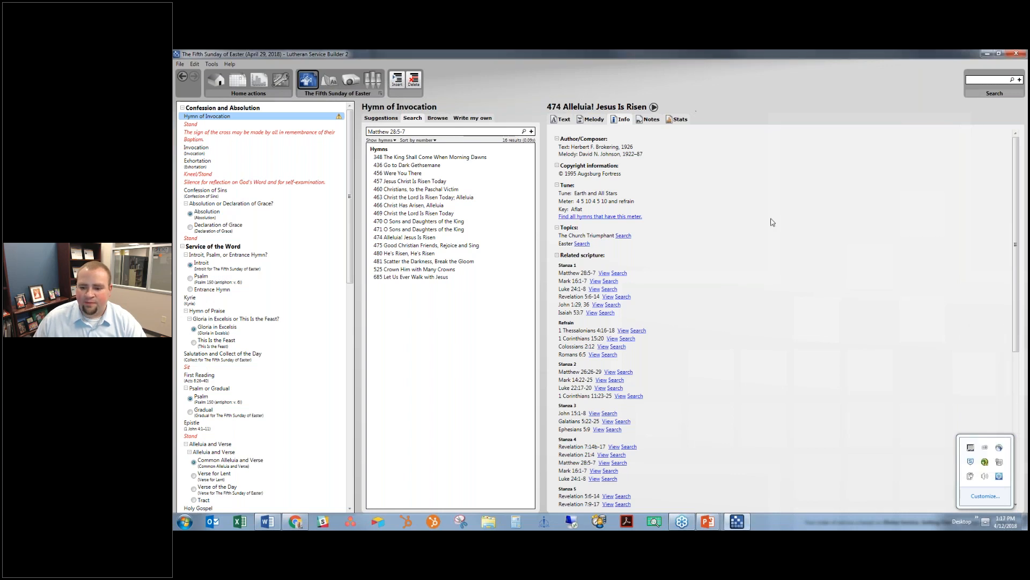
left_click(653, 110)
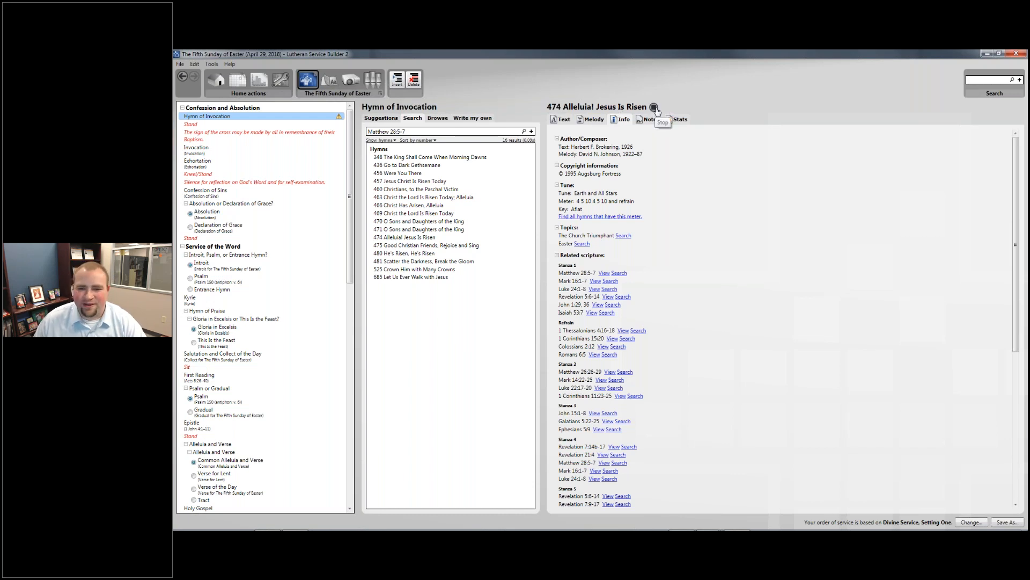
left_click(655, 110)
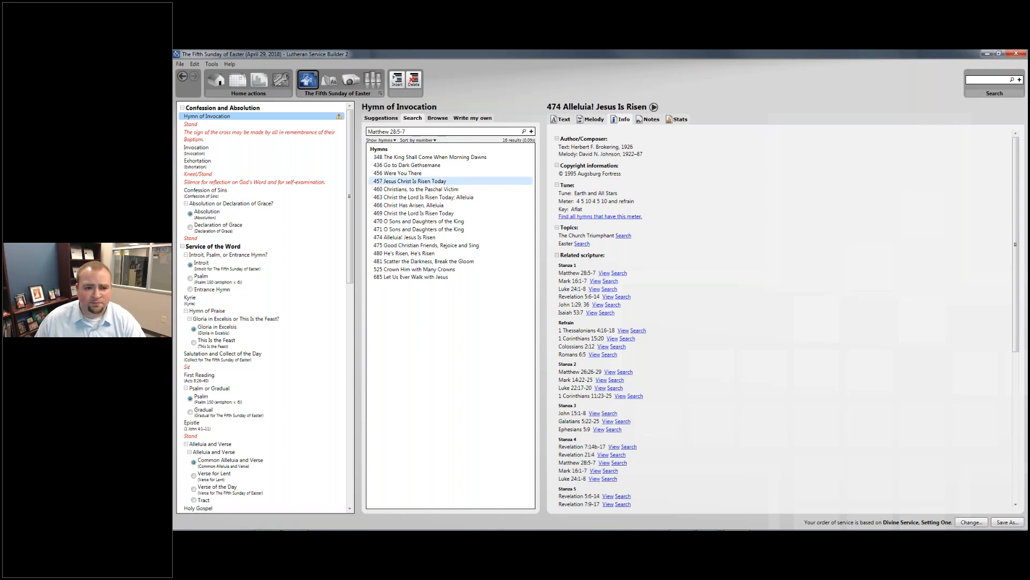
- Drag suggested hymn 474 Alleluia! Jesus Is Risen onto the Hymn of Invocation
left_click(374, 118)
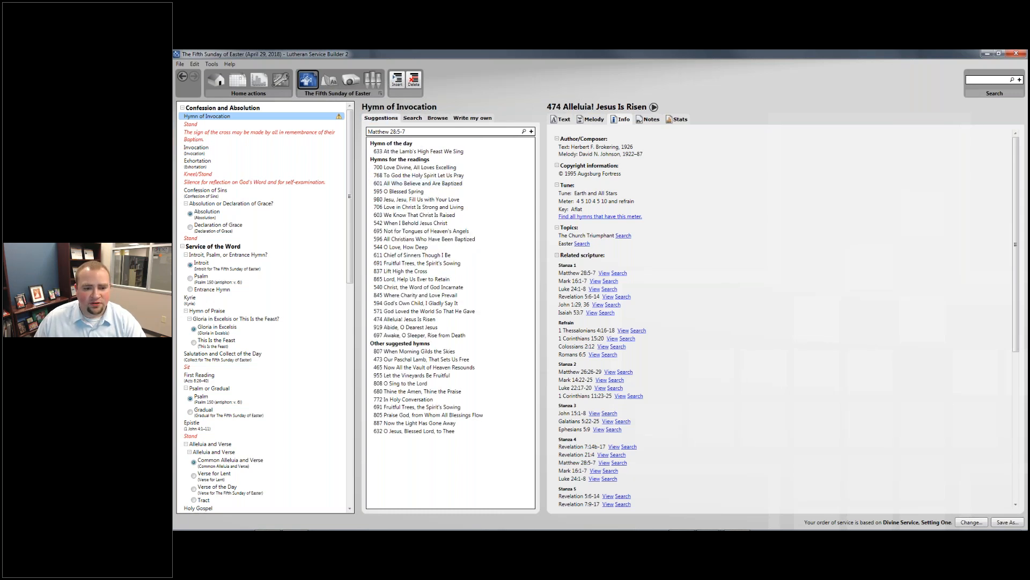
left_click(396, 320)
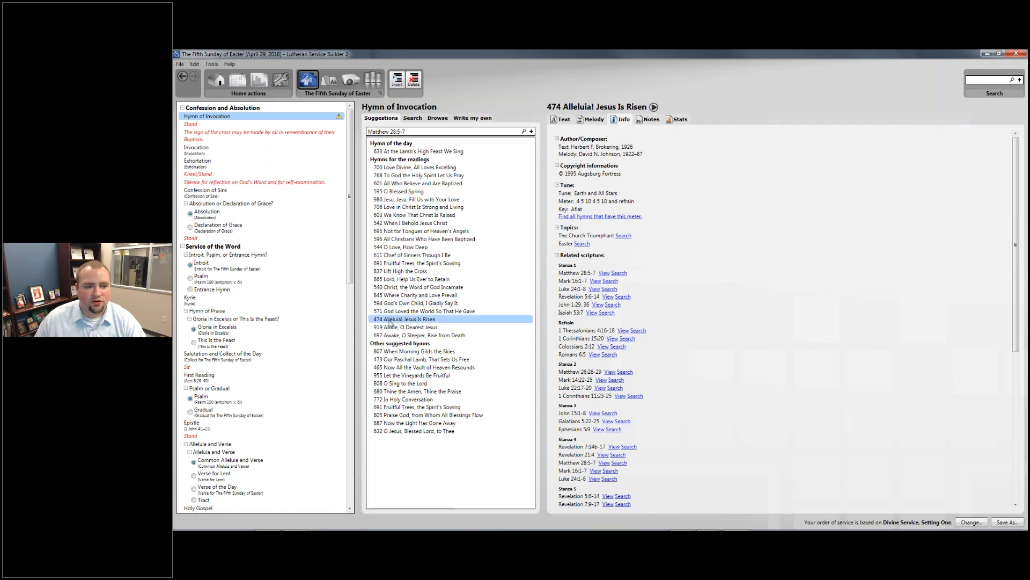
left_click_drag(404, 320, 277, 117)
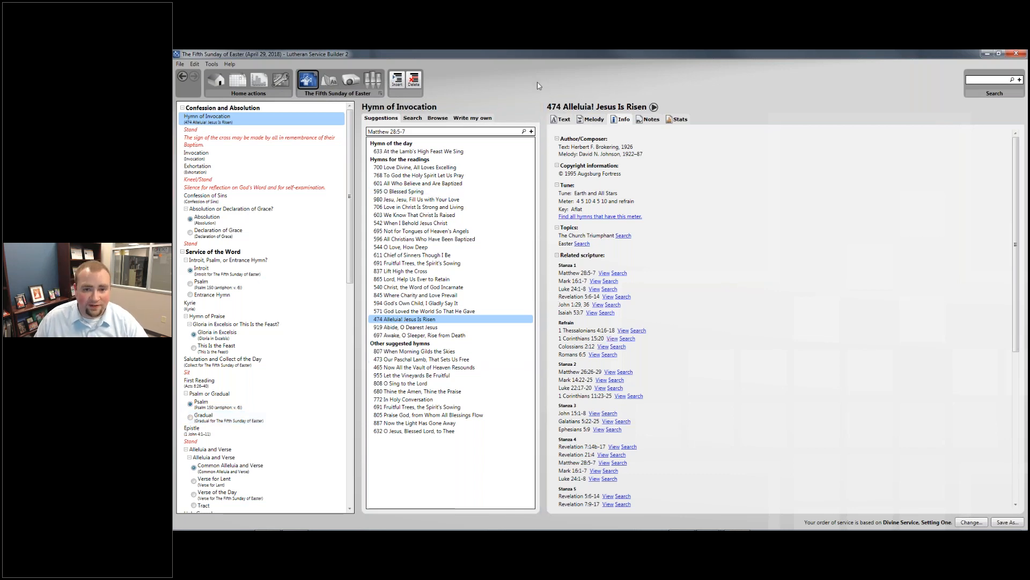
- Switch between search results and suggestions, then edit the sign-of-the-cross rubric
left_click(411, 118)
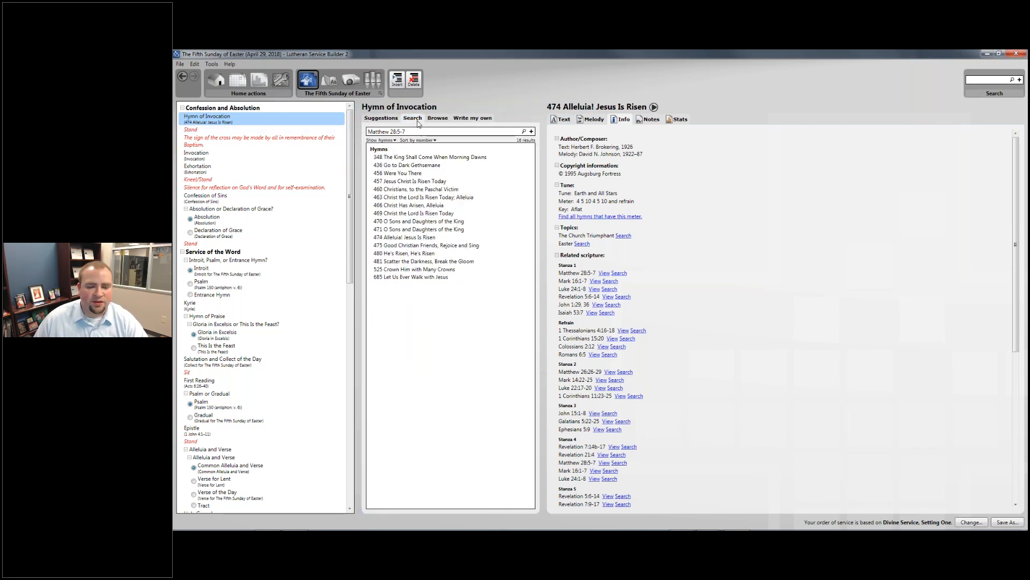
left_click(381, 118)
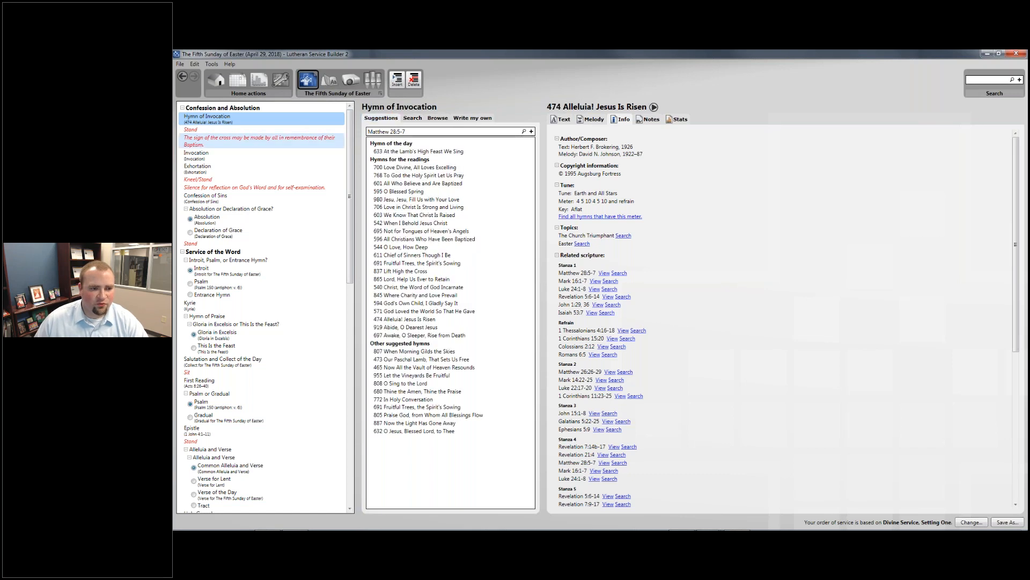
left_click(203, 135)
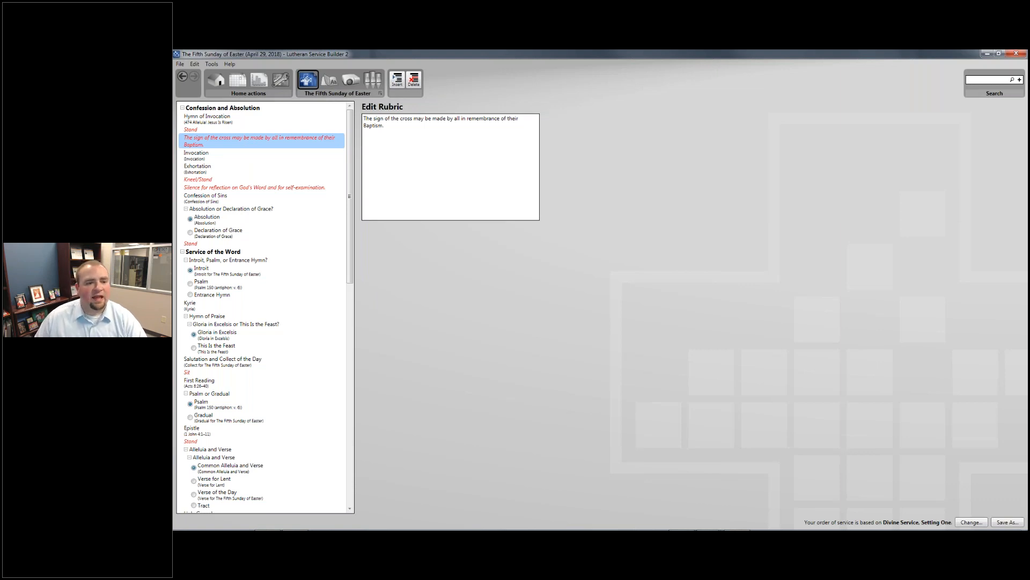
- Delete the sign-of-the-cross rubric and review the Invocation, Exhortation and Kneel/Stand items
right_click(316, 139)
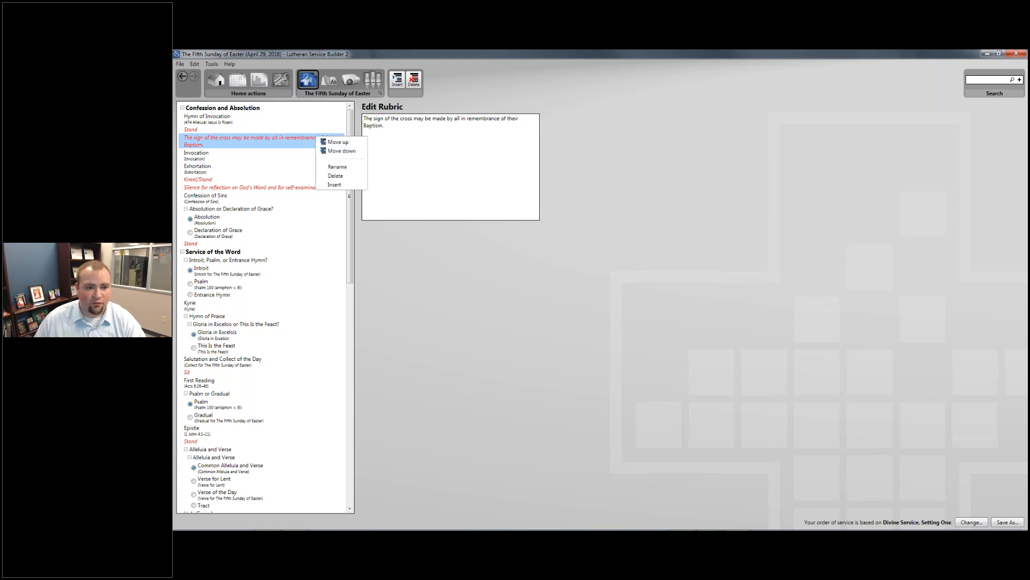
left_click(333, 176)
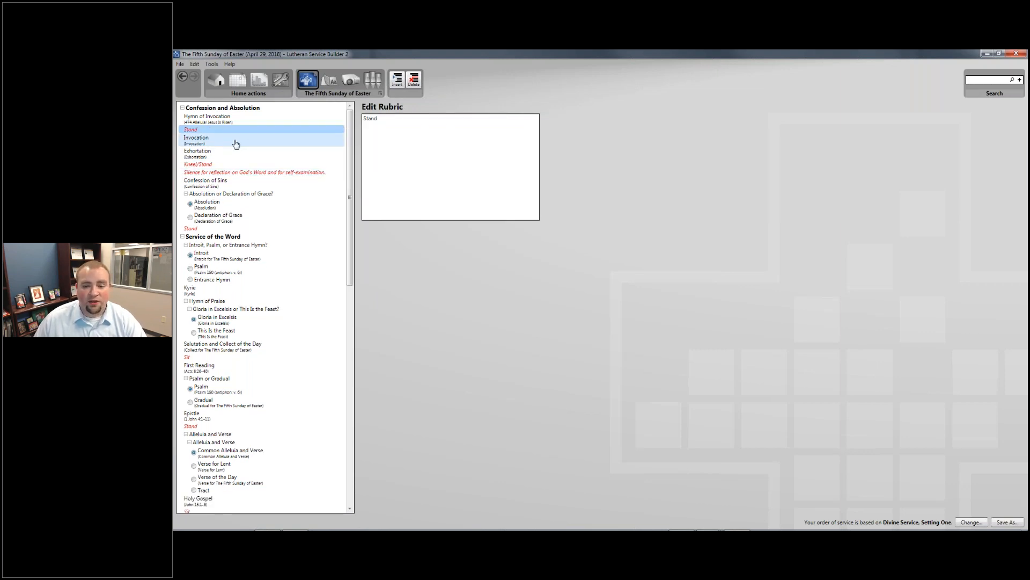
left_click(236, 142)
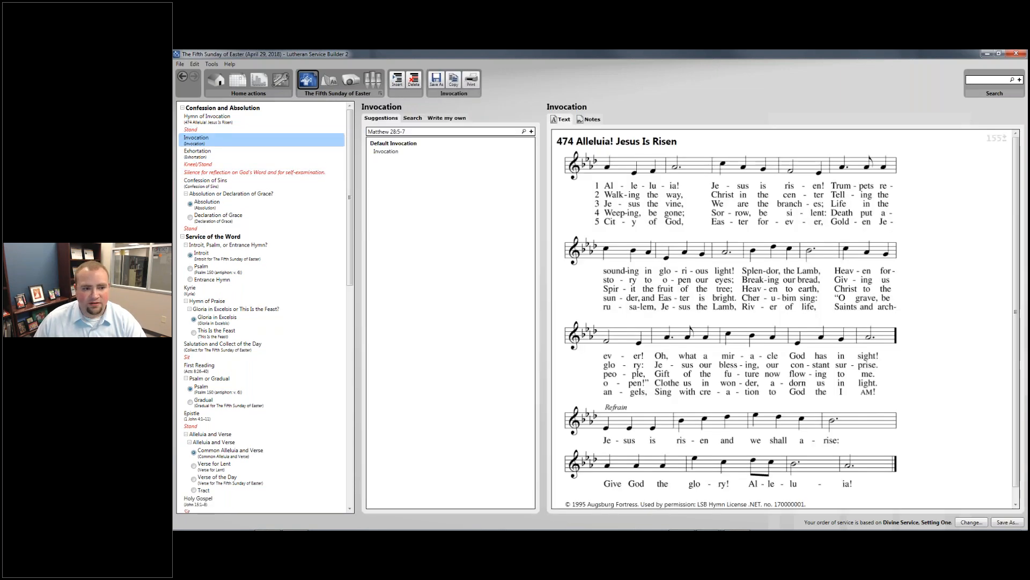
left_click(300, 151)
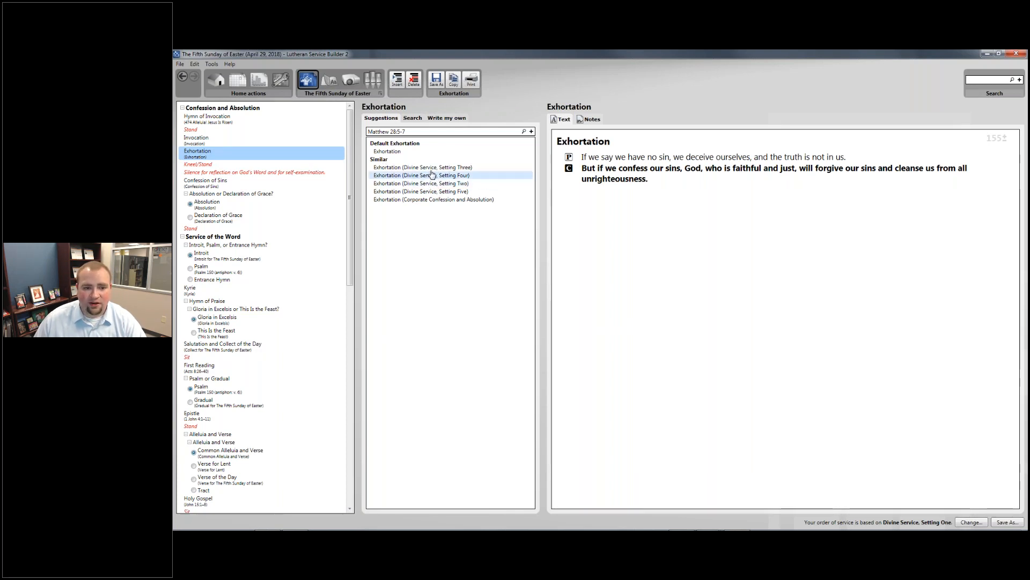
left_click(255, 166)
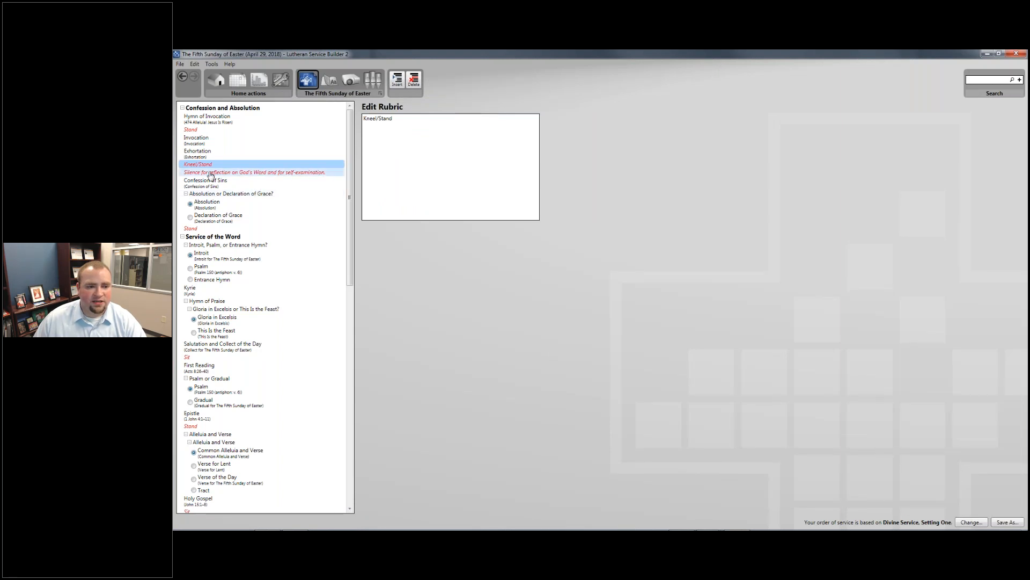
- Delete the silence-for-reflection rubric and view the Confession of Sins text
left_click(210, 174)
right_click(220, 174)
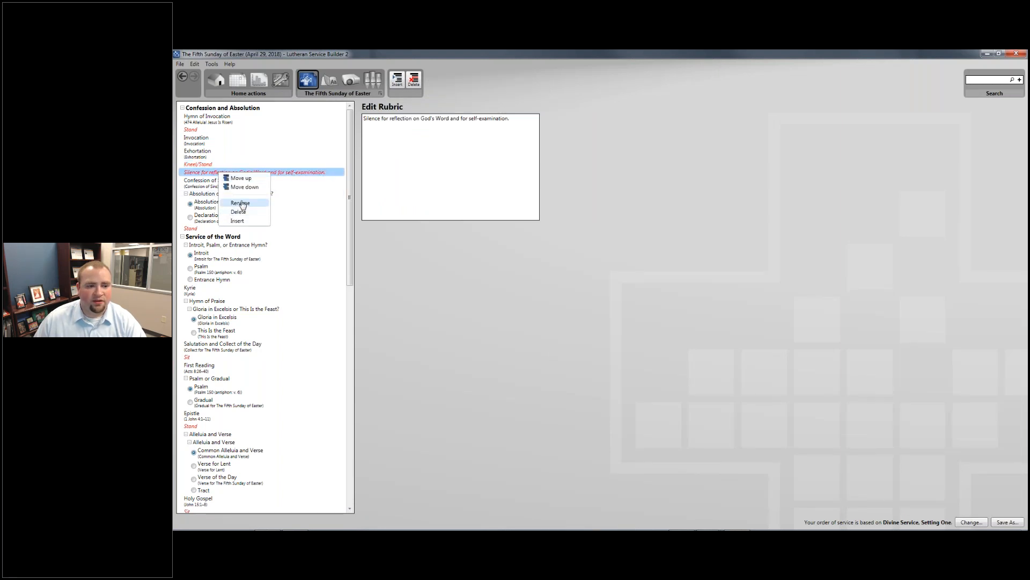
left_click(239, 213)
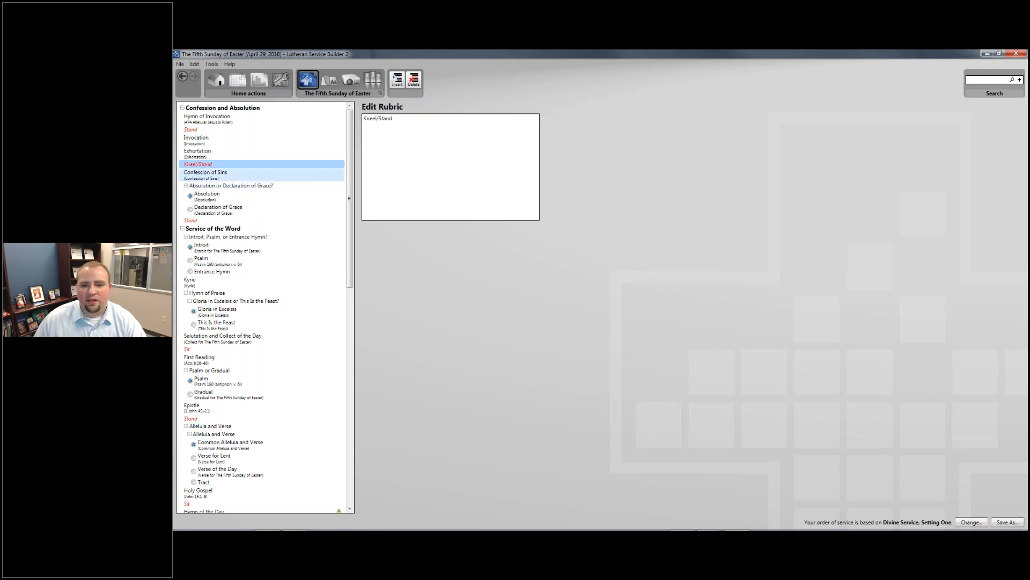
left_click(225, 174)
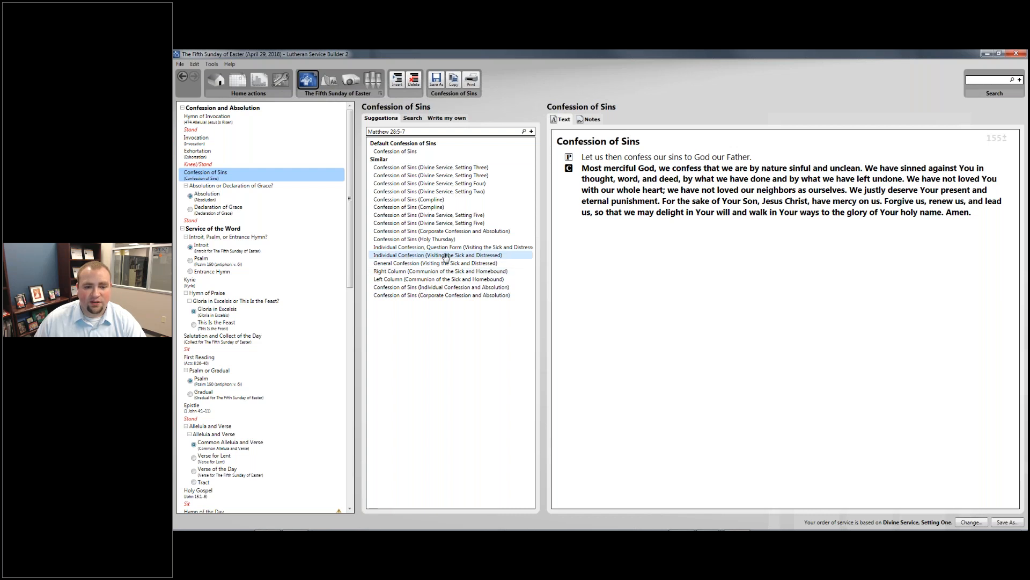
- Preview Declaration of Grace, keep Absolution chosen, and collapse the Absolution or Declaration of Grace? group
left_click(214, 186)
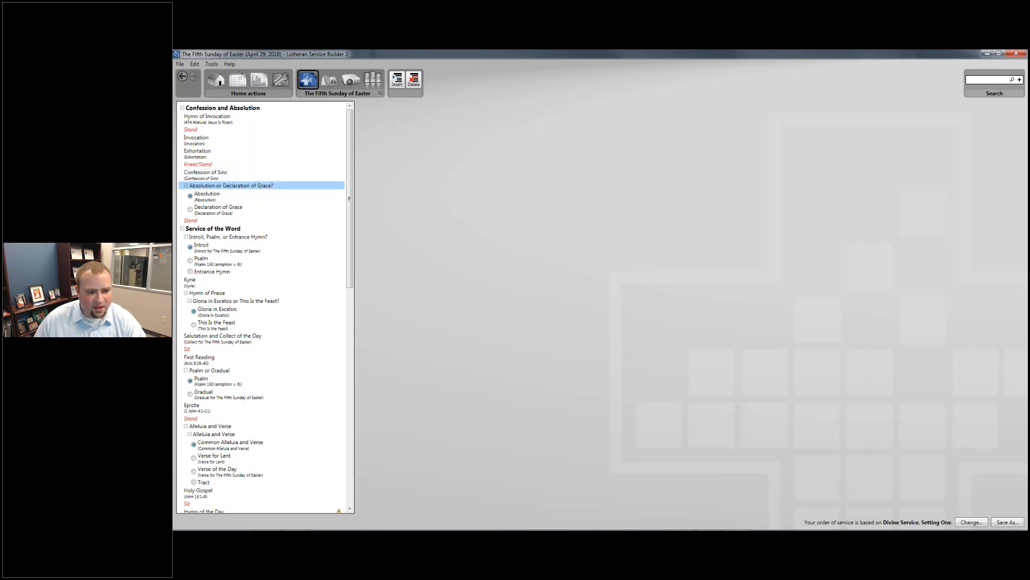
left_click(229, 210)
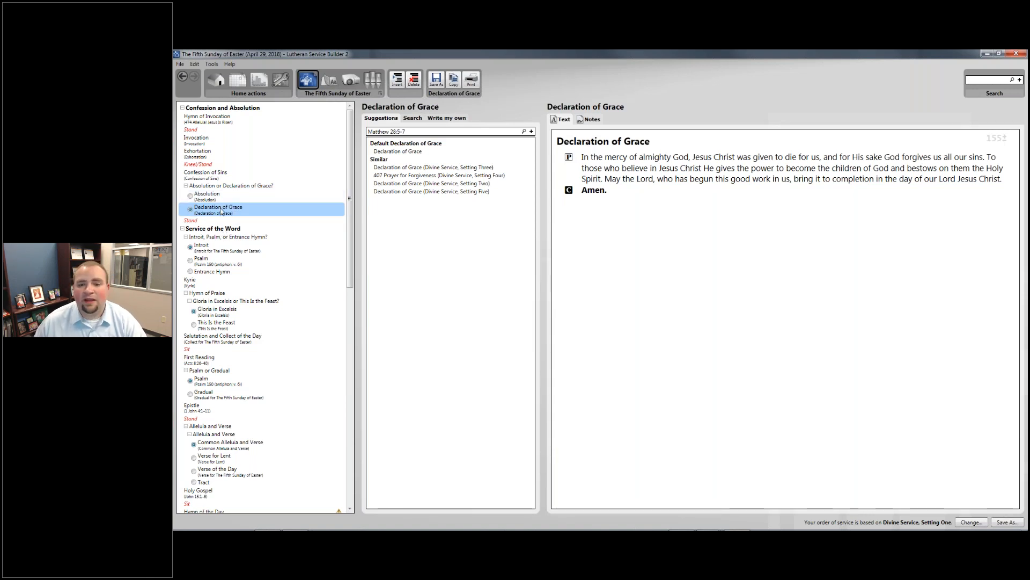
left_click(207, 194)
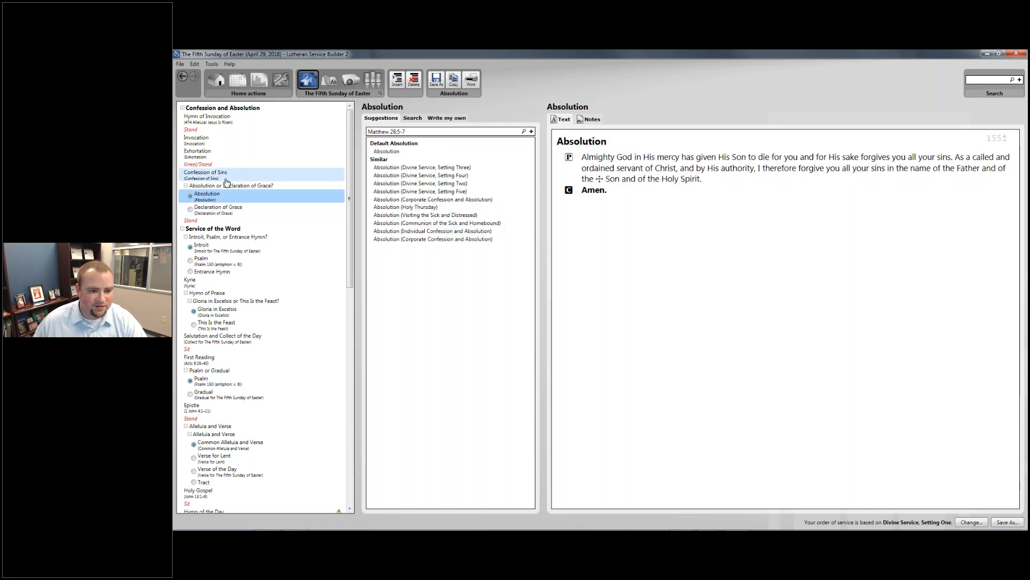
left_click(186, 185)
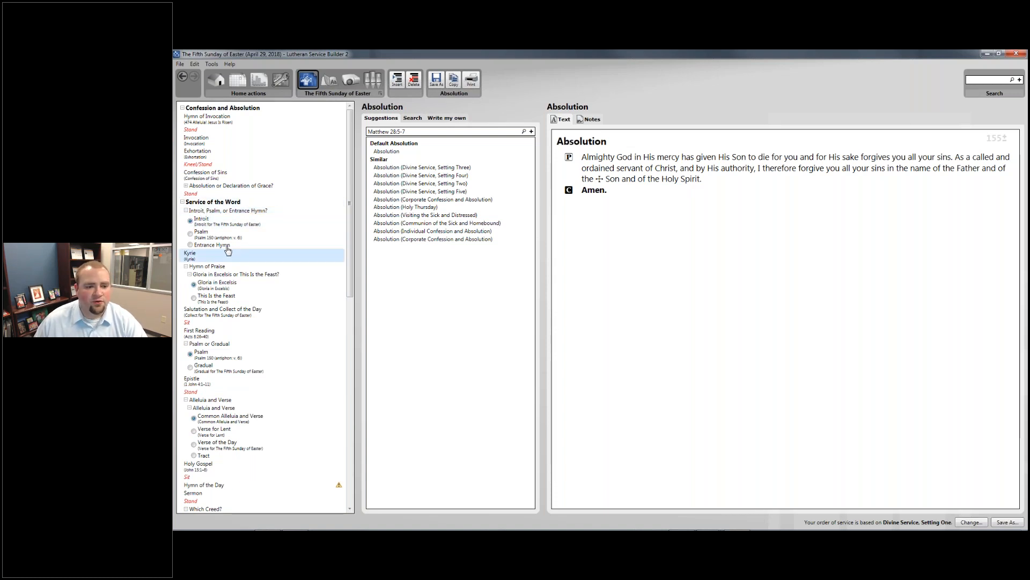
- Review the Introit and Kyrie, and choose This Is the Feast as the hymn of praise
left_click(226, 224)
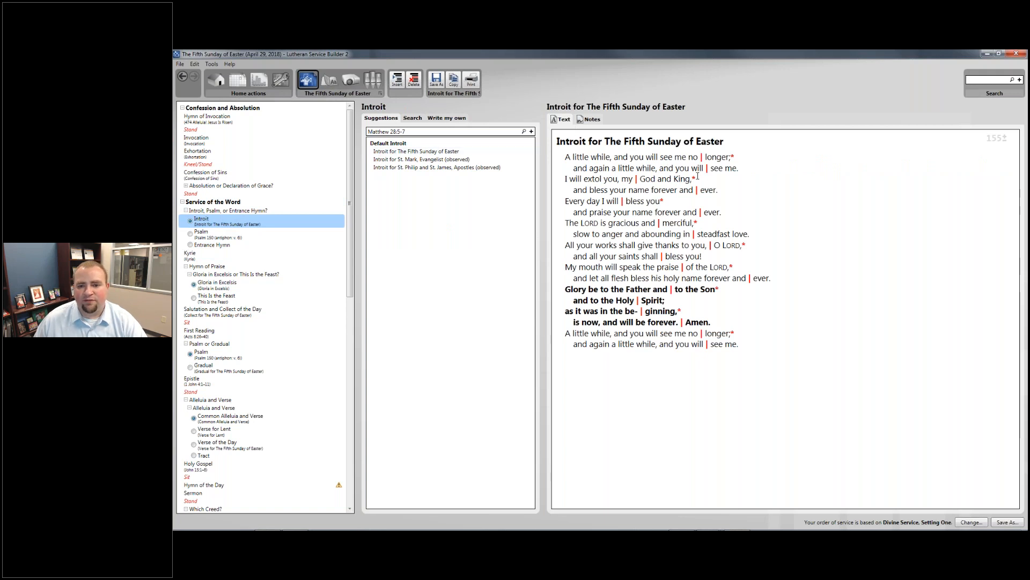
left_click(220, 256)
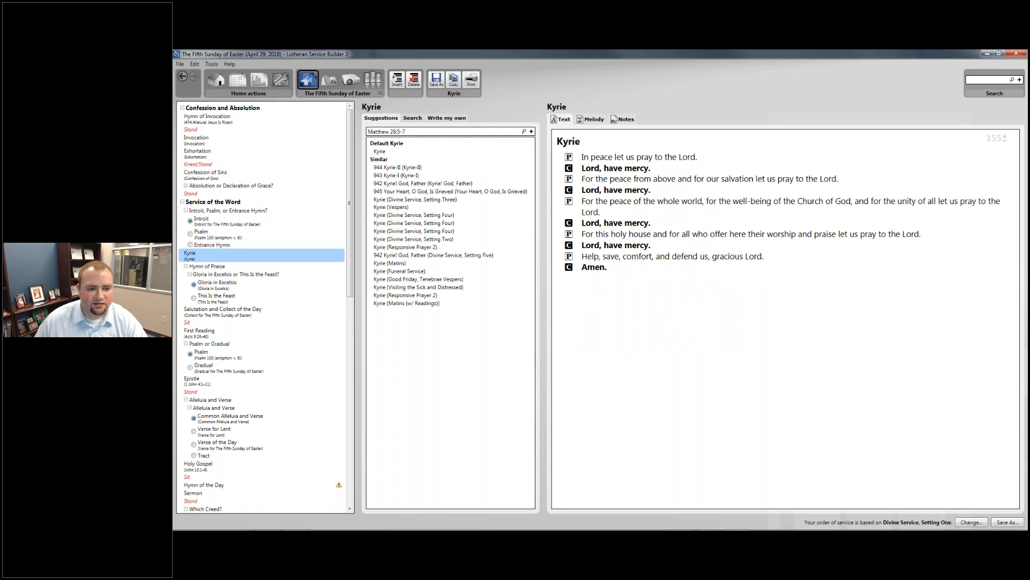
left_click(244, 276)
left_click(236, 281)
left_click(232, 297)
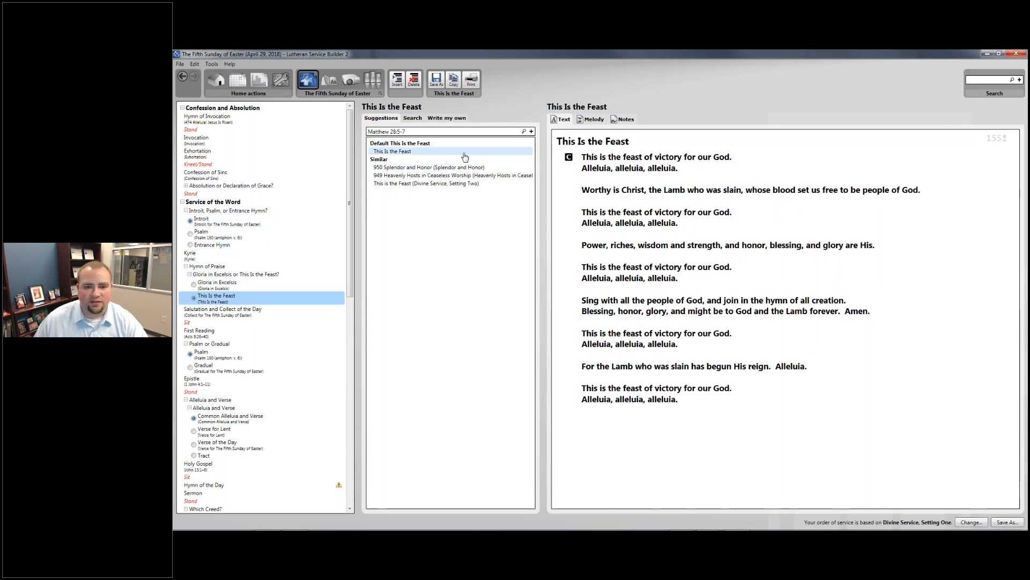
- Review the Fifth Sunday of Easter Collect, then display the First Reading, Acts 8:26–40
scroll(257, 289, "down", 1)
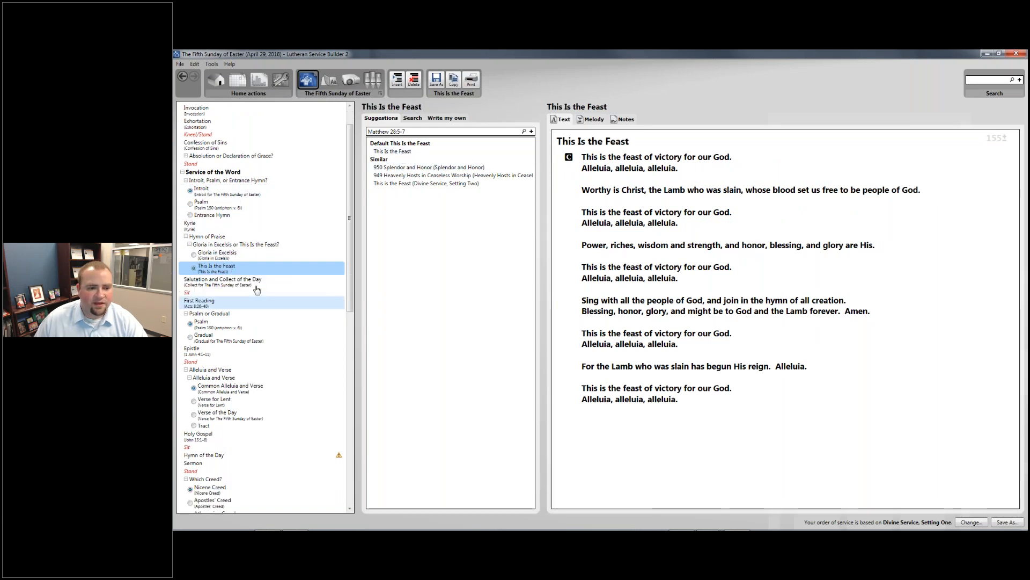
left_click(269, 284)
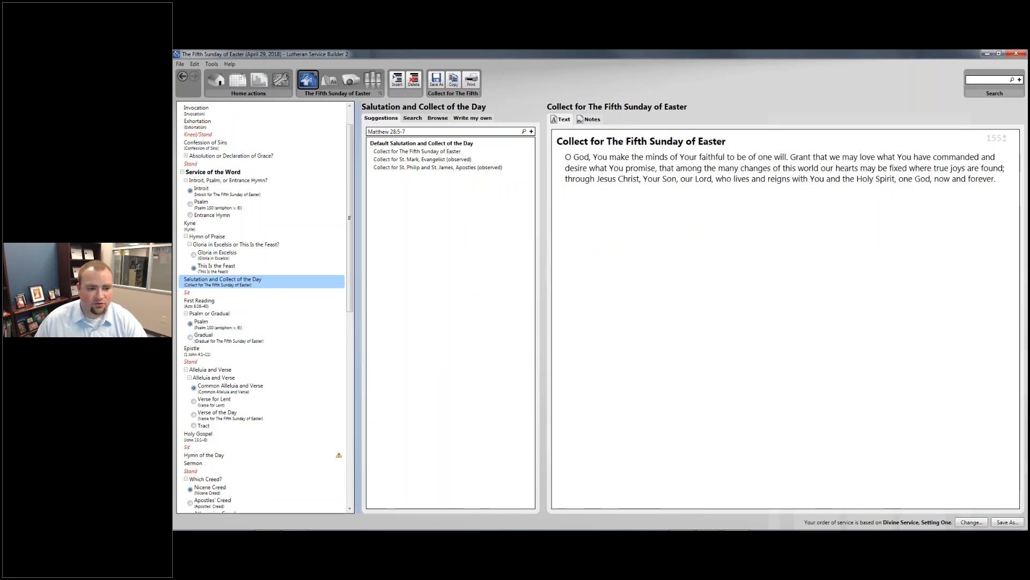
scroll(246, 221, "down", 3)
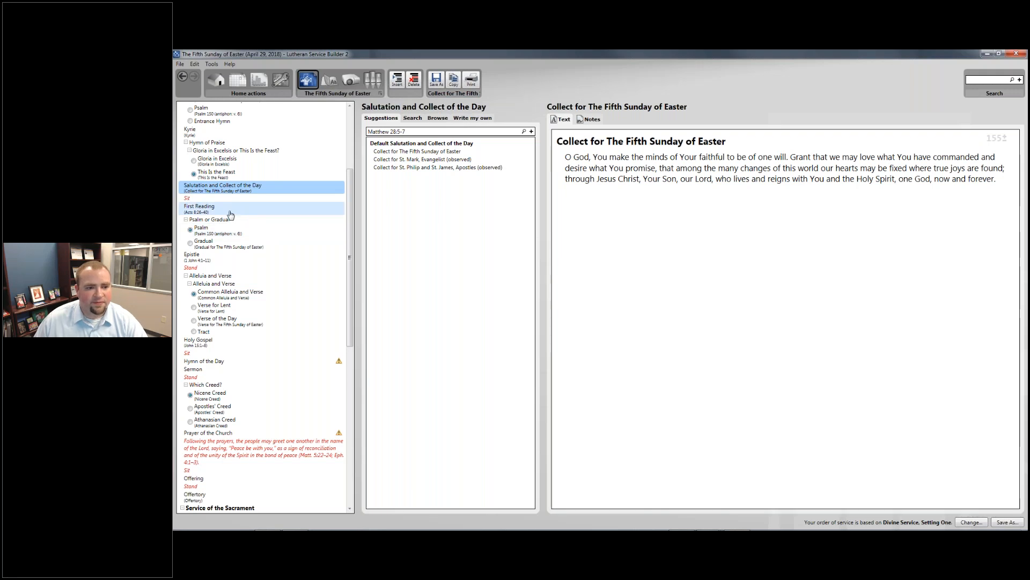
left_click(230, 215)
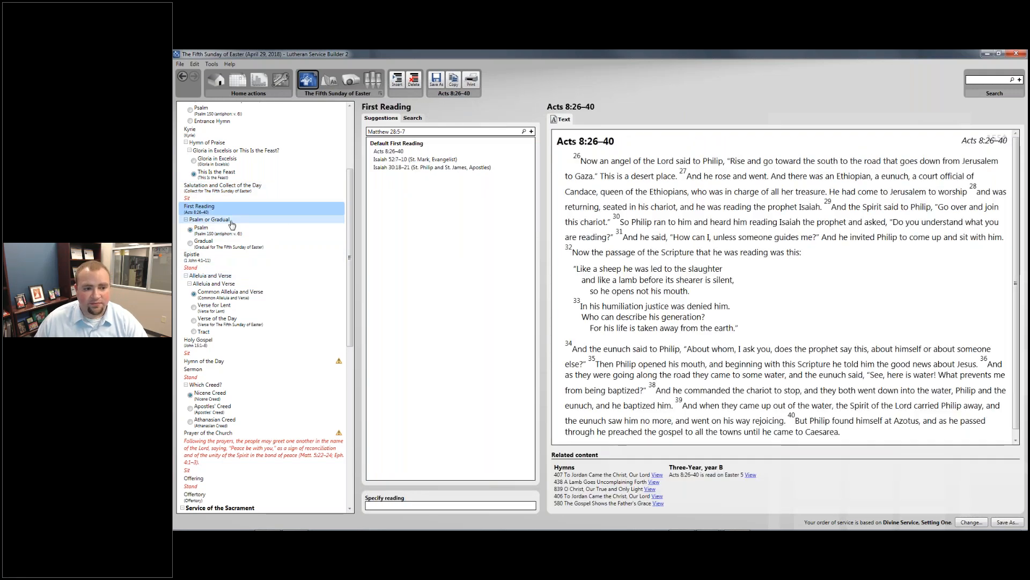
- Use the Gradual instead of the Psalm, review the Epistle, and compare the Lent verse and Verse of the Day
left_click(192, 242)
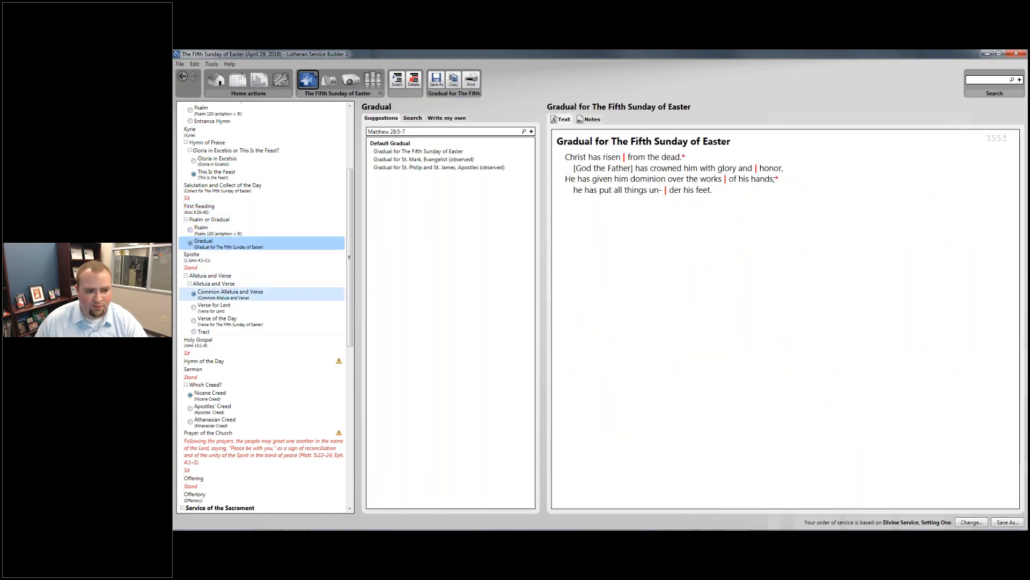
left_click(239, 257)
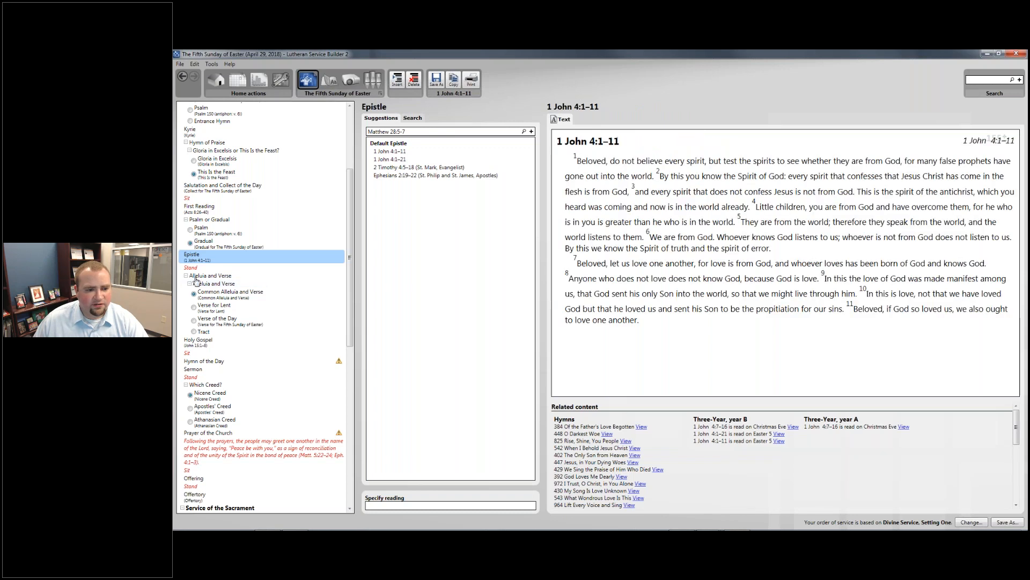
left_click(218, 313)
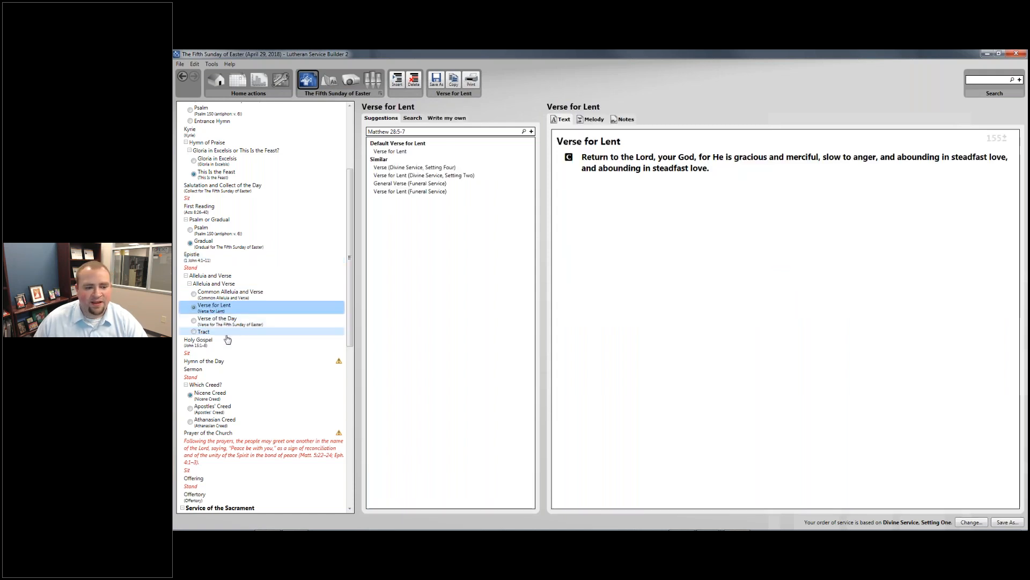
left_click(230, 321)
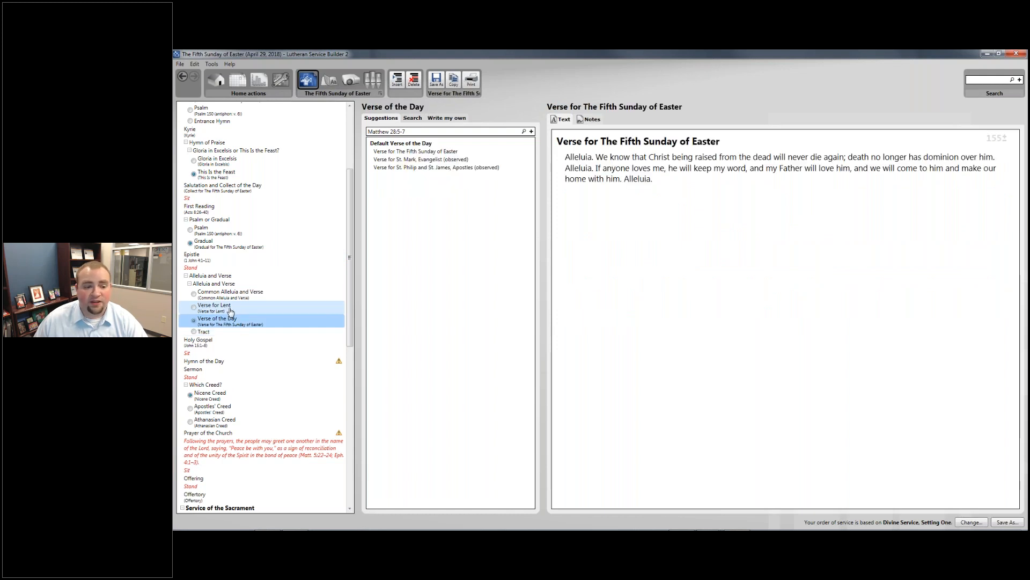
left_click(230, 310)
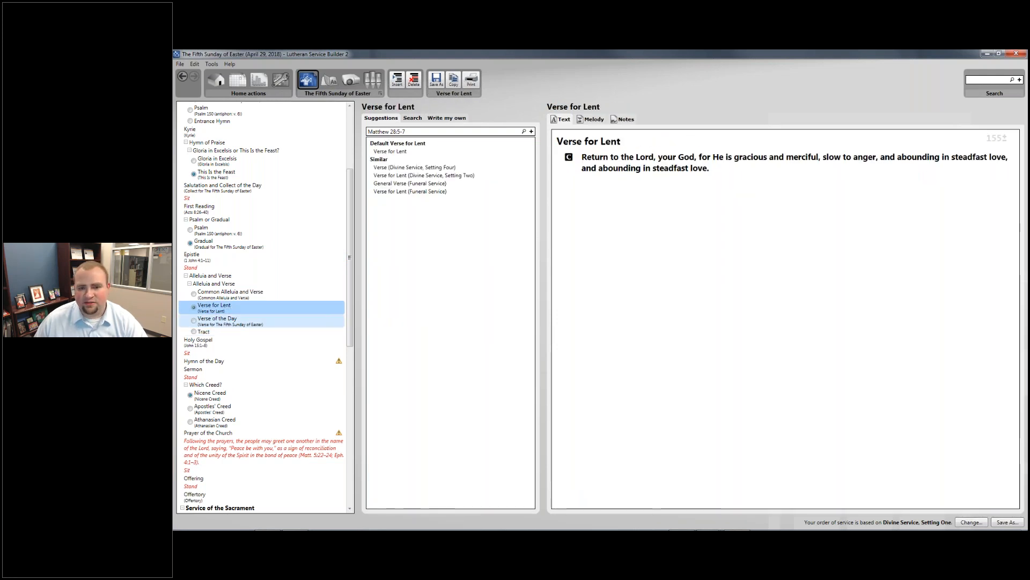
left_click_drag(725, 163, 591, 168)
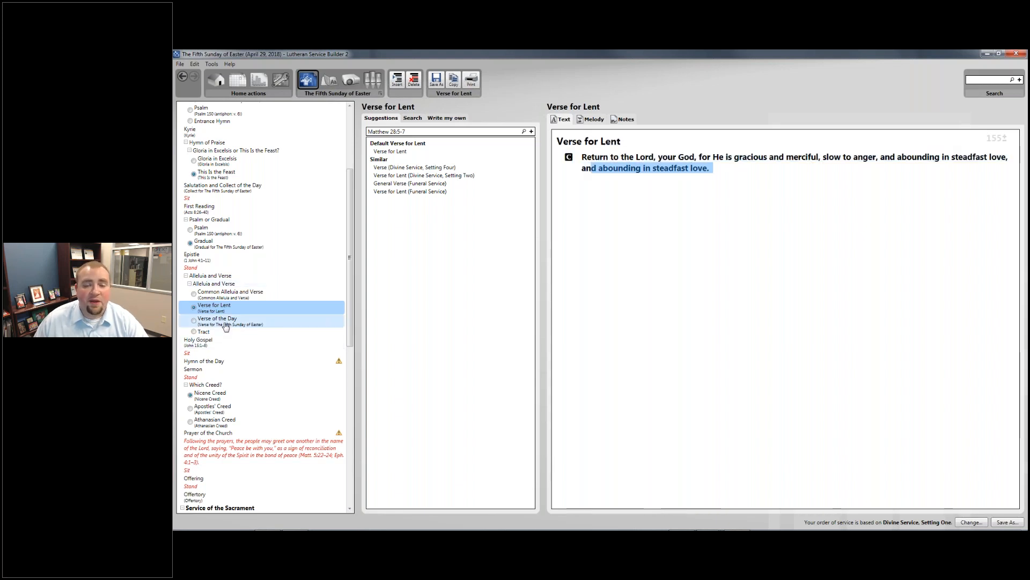
- Pick the Verse of the Day for the Alleluia and Verse, then open the Sit rubric after John 15:1–8
left_click(225, 322)
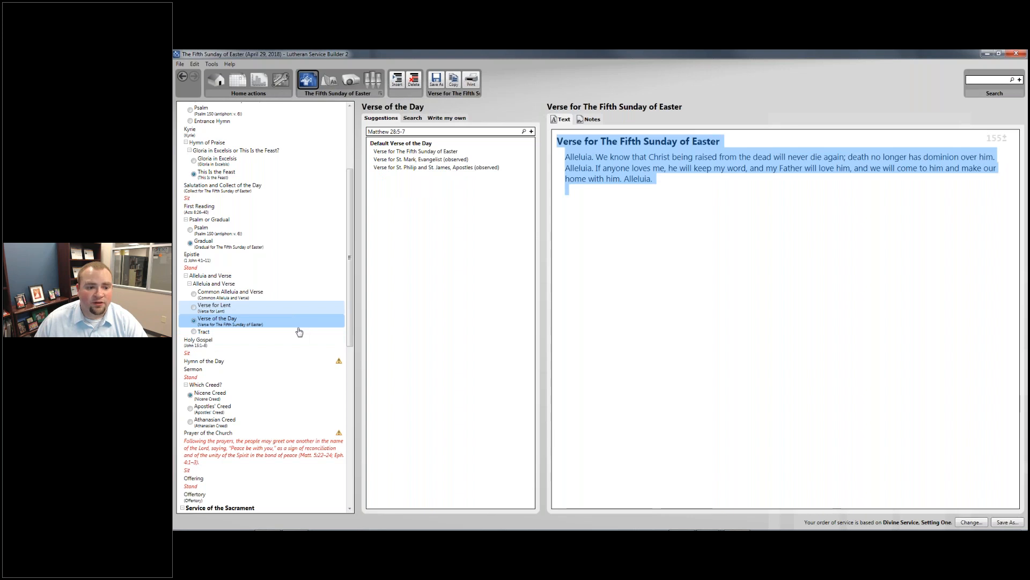
left_click(223, 322)
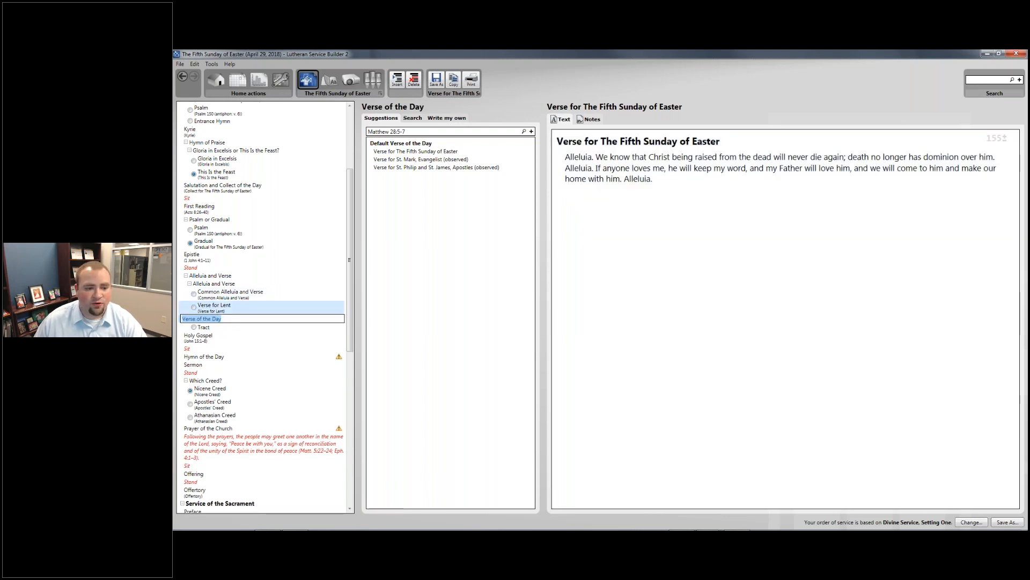
key("Escape")
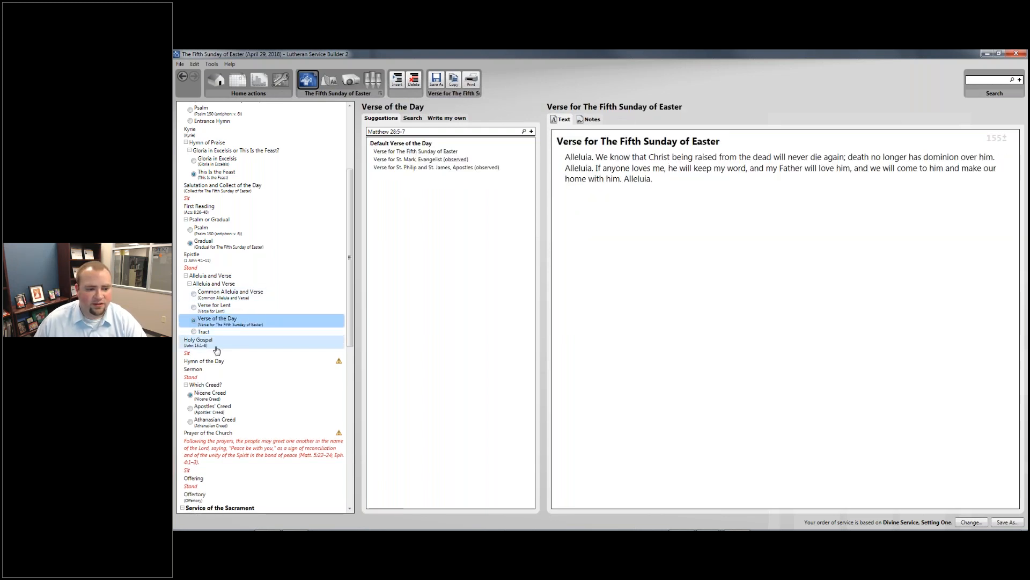
left_click(216, 347)
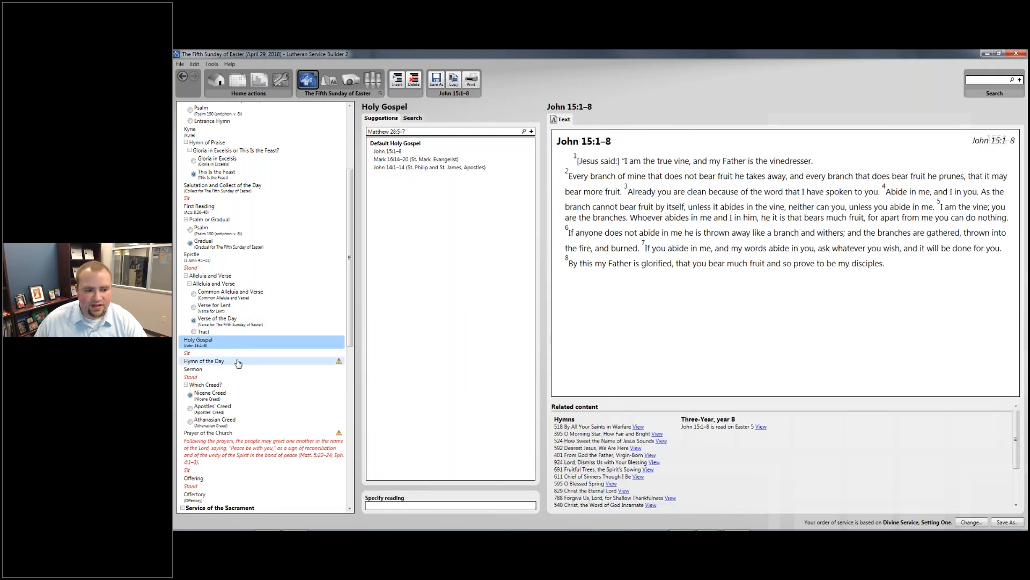
left_click(238, 354)
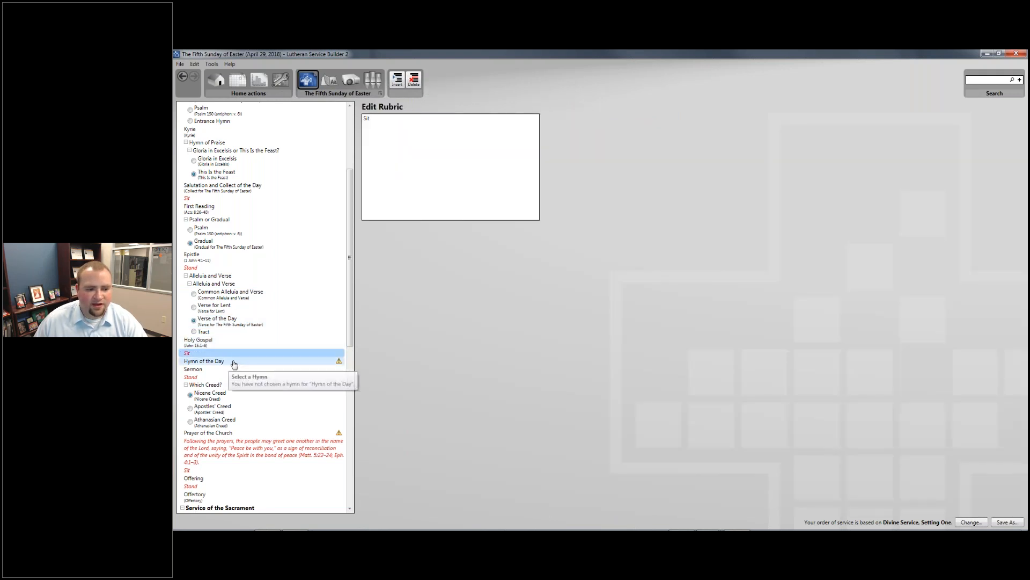
- Set hymn 633 At the Lamb's High Feast We Sing as the Hymn of the Day and look through its stanzas
left_click(226, 361)
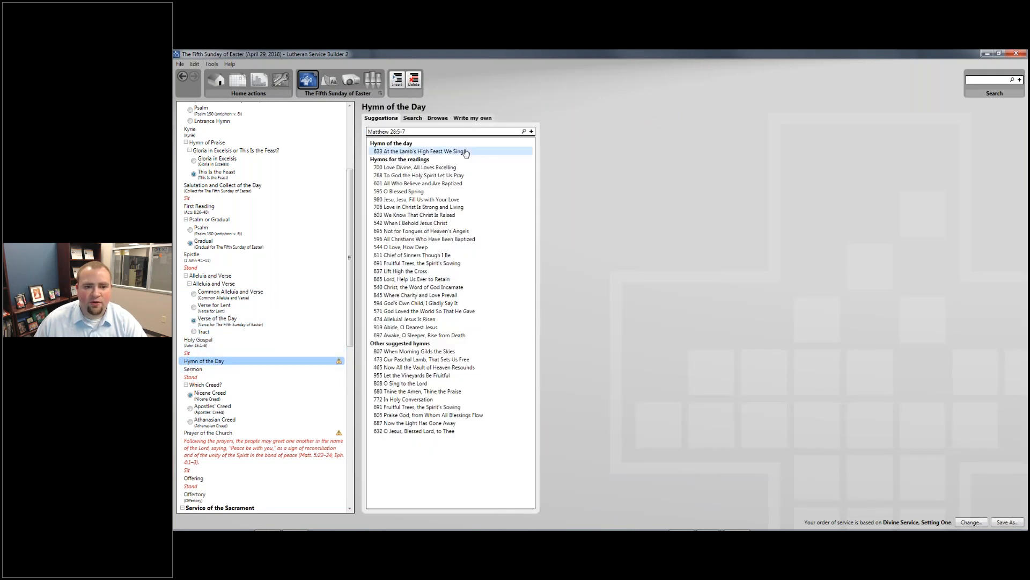
left_click(465, 152)
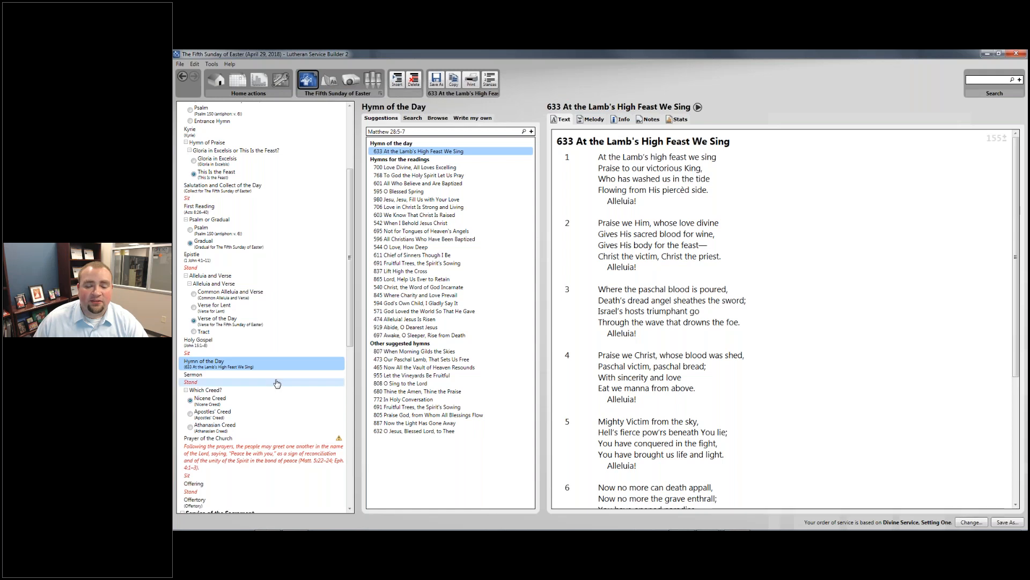
scroll(619, 282, "down", 2)
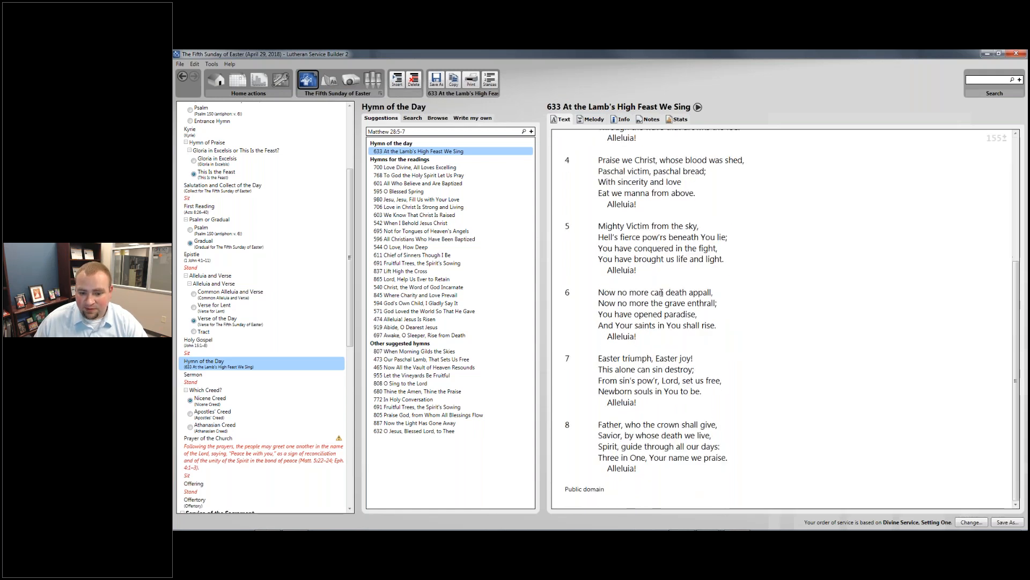
scroll(620, 282, "up", 2)
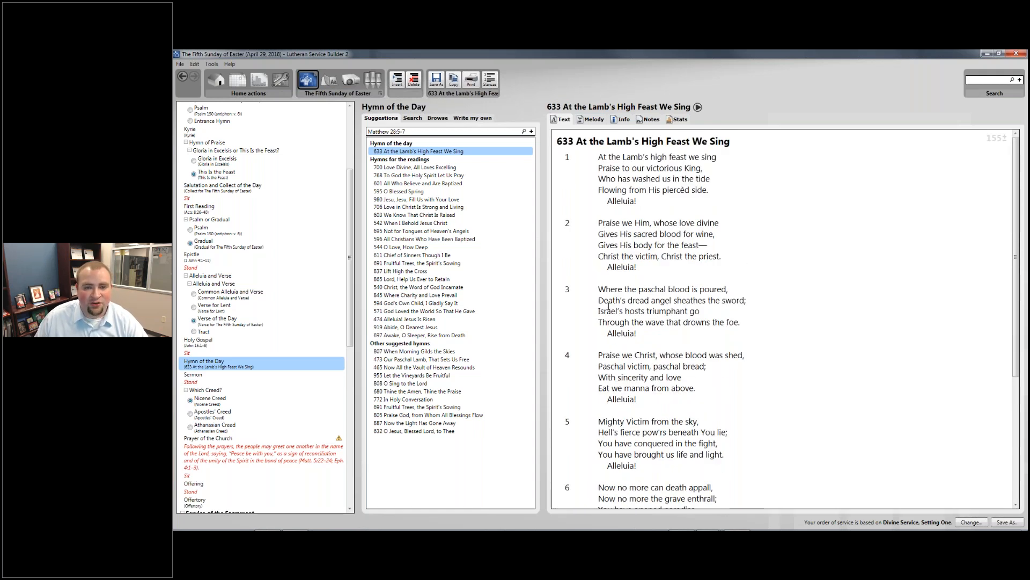
scroll(609, 306, "down", 3)
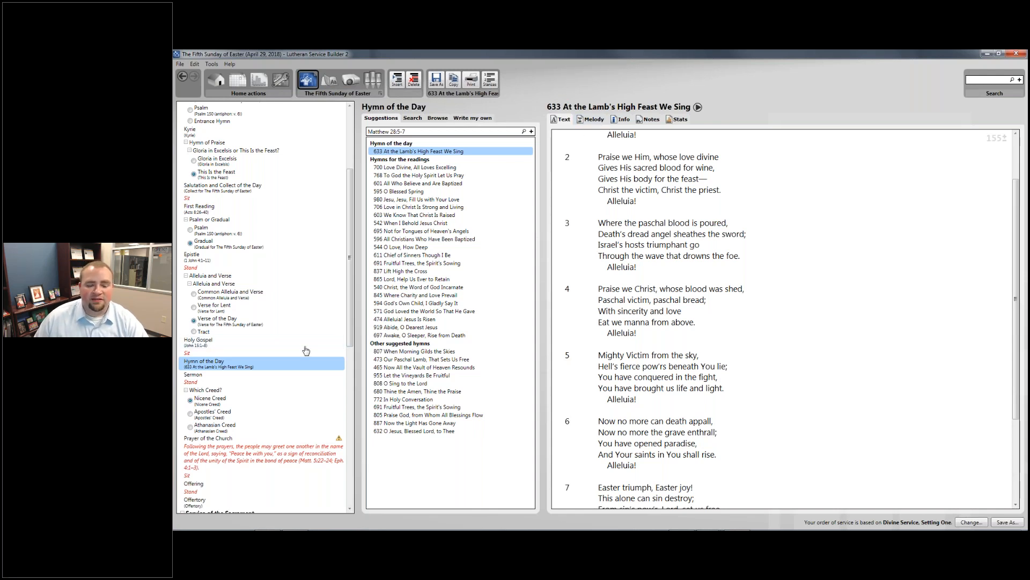
scroll(651, 252, "down", 6)
scroll(651, 252, "up", 9)
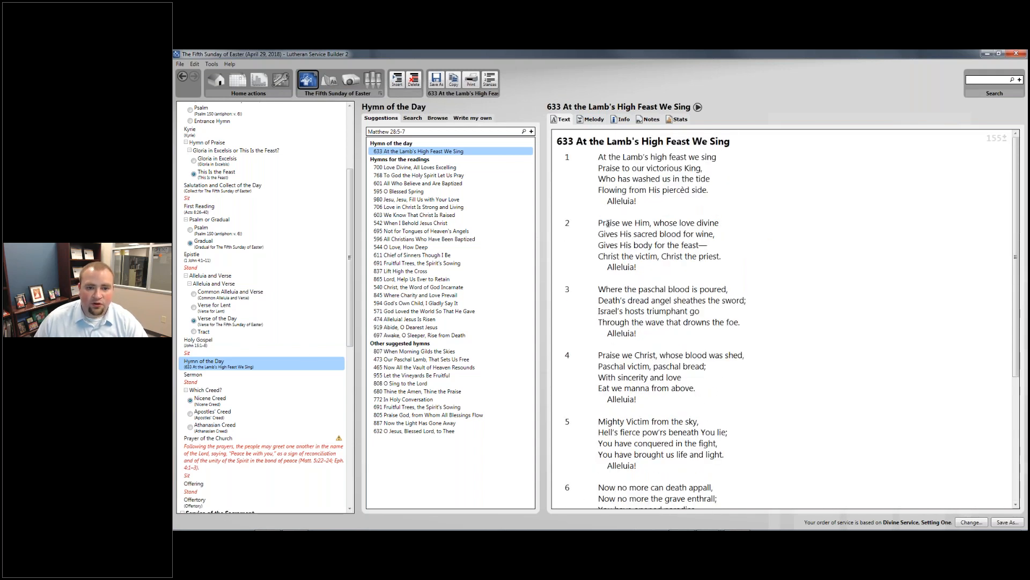
- Leave stanzas 4 and 5 out of hymn 633, keeping stanzas 1, 2, 3, 6, 7 and 8
left_click(497, 87)
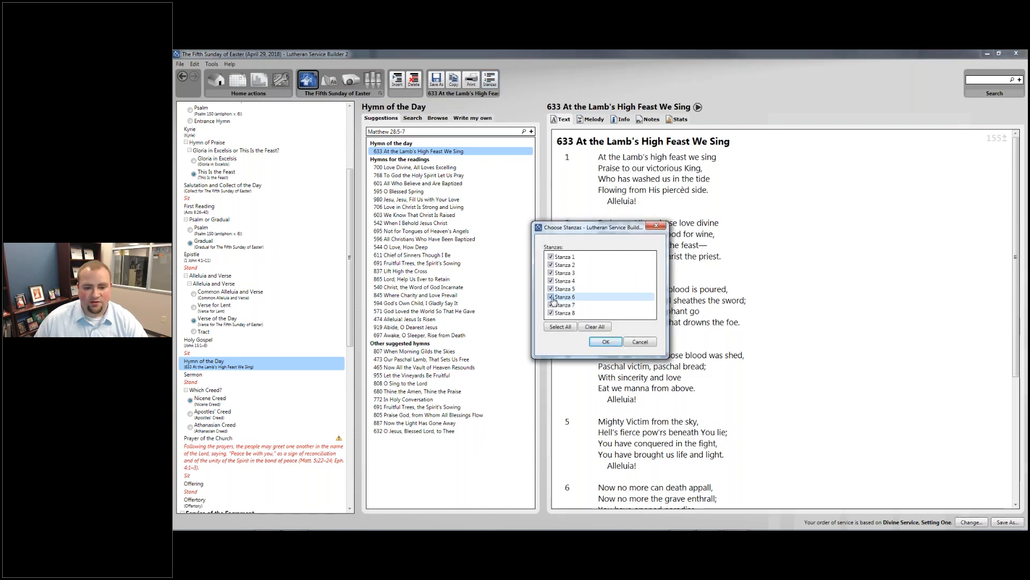
left_click(550, 280)
left_click(551, 288)
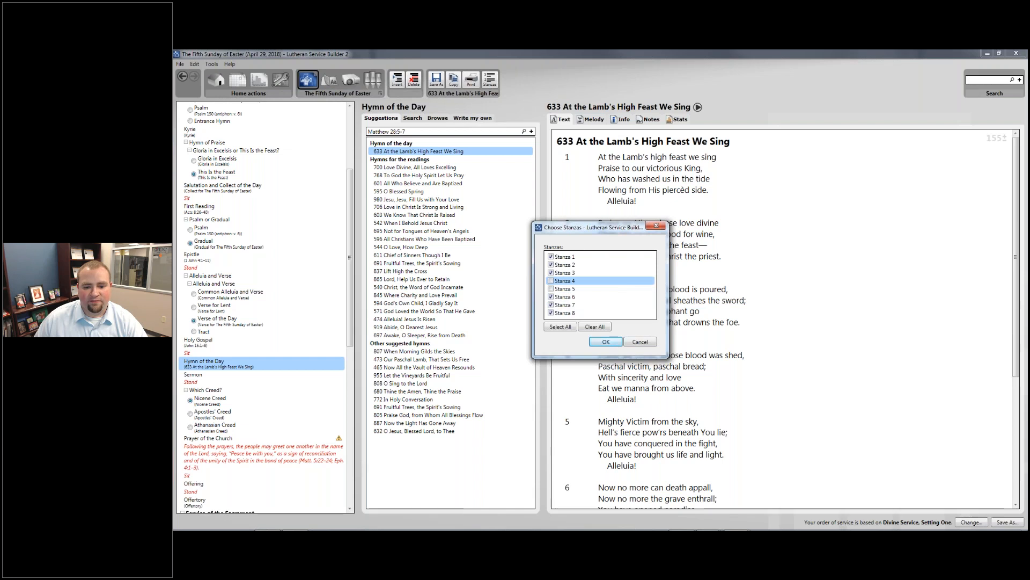
left_click(616, 344)
scroll(637, 308, "down", 2)
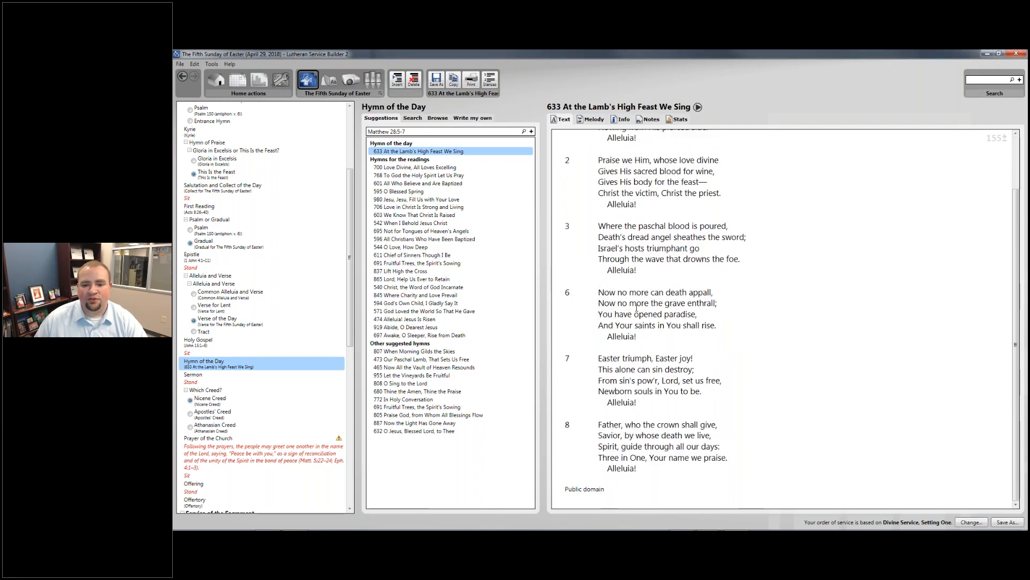
scroll(632, 306, "up", 2)
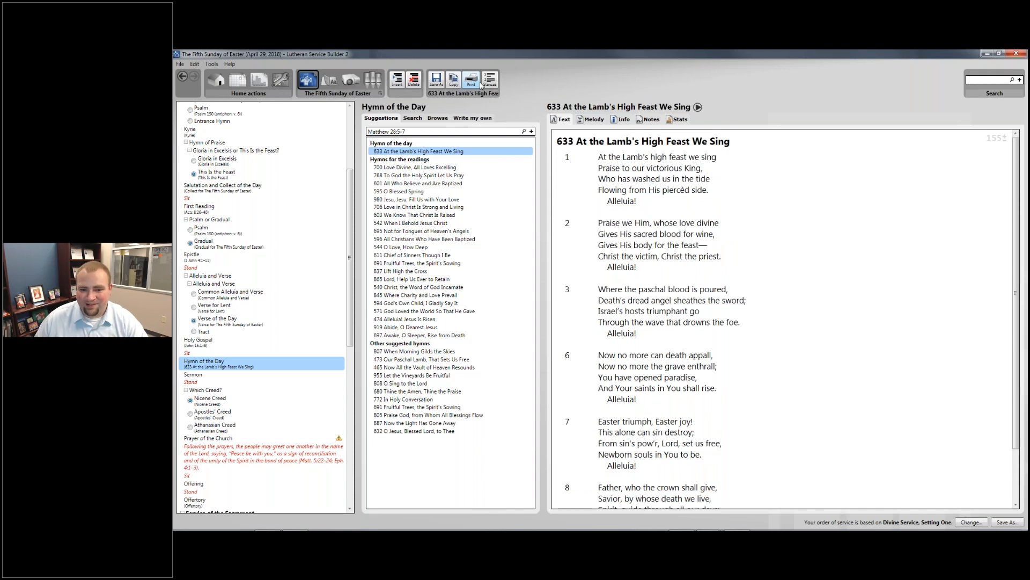
- Show the Sermon entry's caption and its options menu
scroll(633, 229, "down", 2)
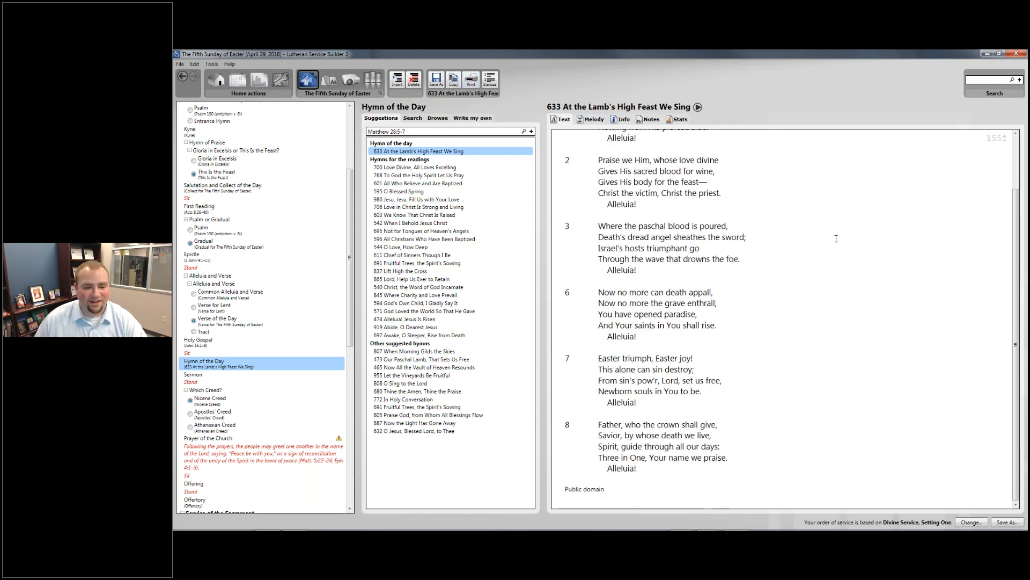
scroll(282, 340, "down", 5)
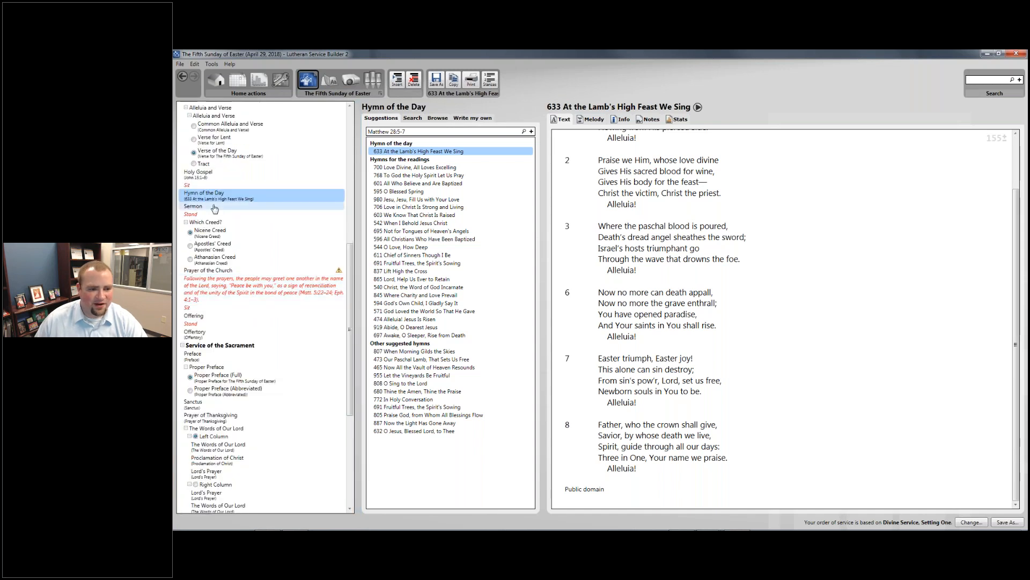
left_click(214, 208)
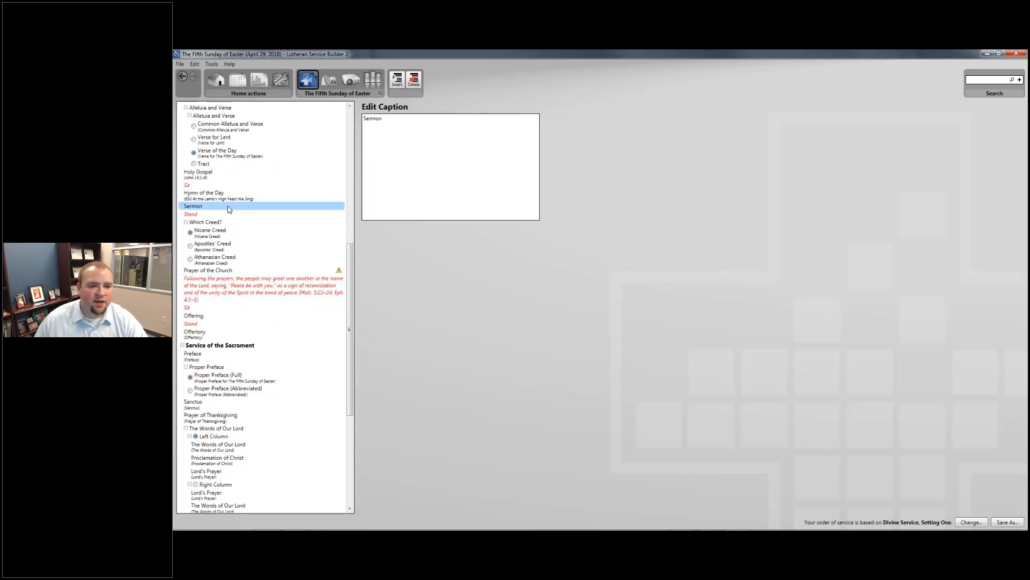
right_click(228, 208)
- Paste the title so the Sermon caption reads Sermon - "Abide in Me; Abide in Love"
left_click(213, 206)
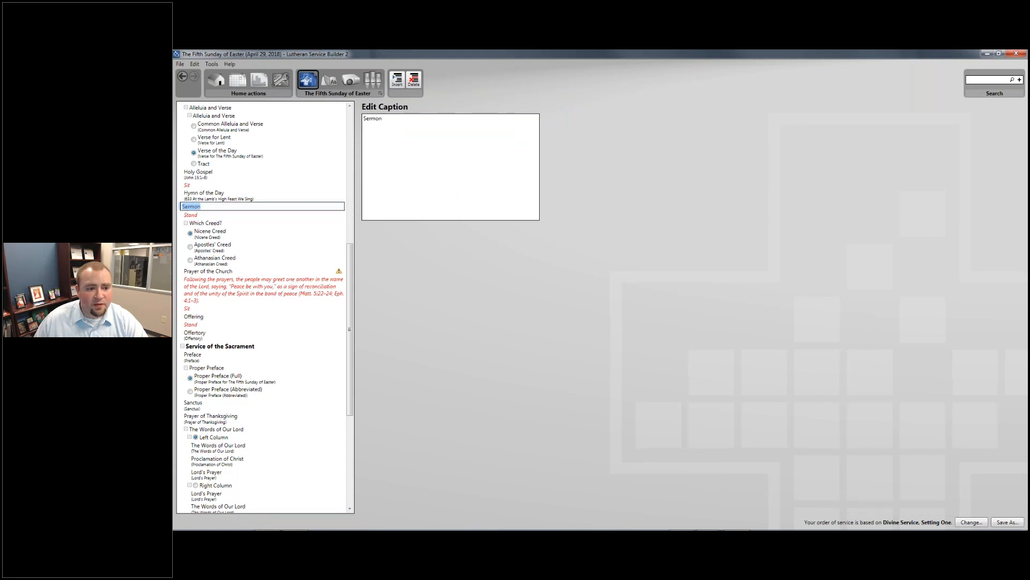
left_click(218, 207)
key("Return")
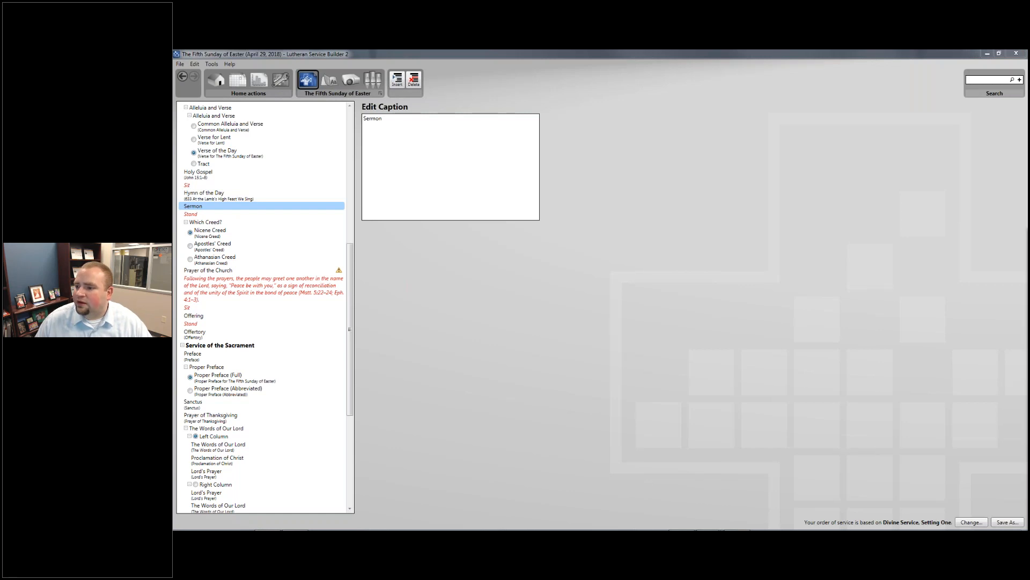
left_click(441, 128)
type("- \"Abide in Me; Abide in Love\"")
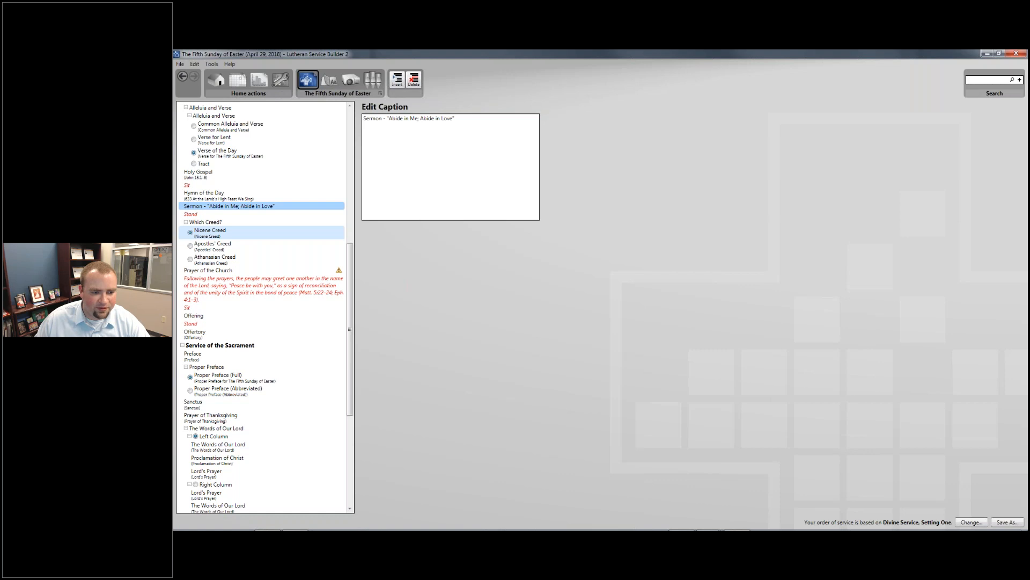
left_click(210, 232)
- Select the Prayer of the Church entry, then bring up the Alt+Tab window switcher
left_click(215, 272)
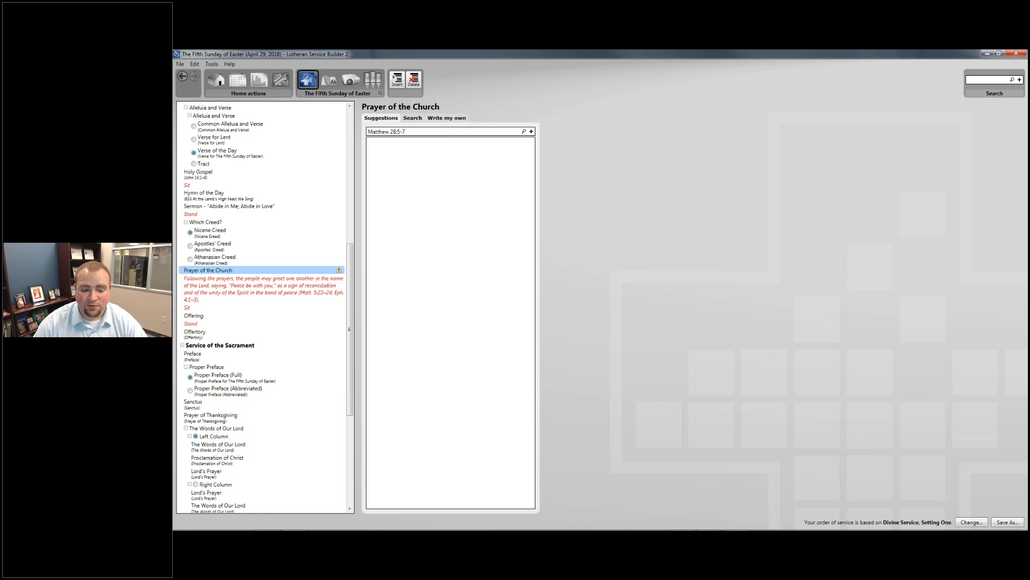
key("alt+Tab")
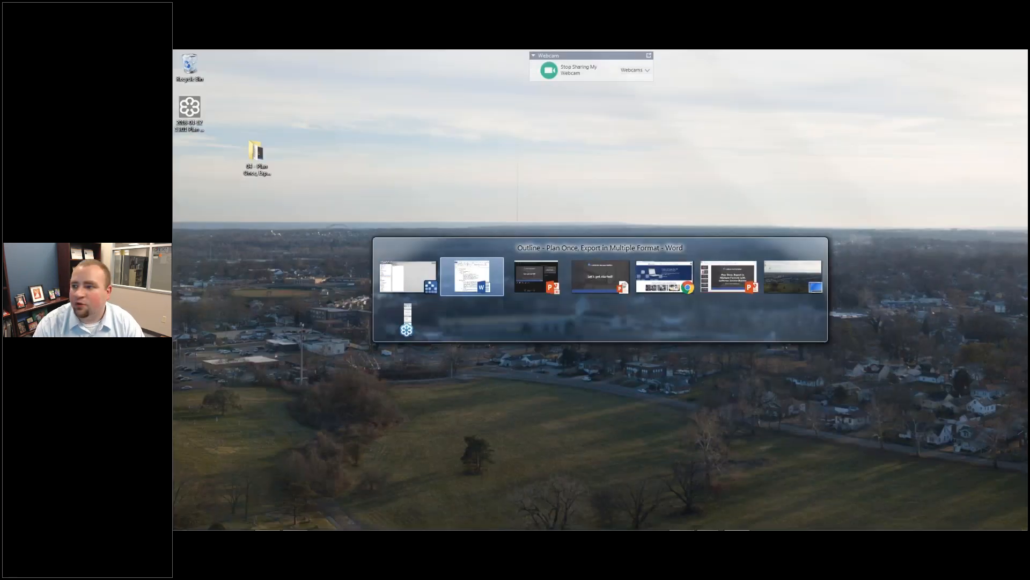
- Return to Chrome and go to the site's Downloads page from the footer
key("alt+Tab")
key("alt+Tab")
key("alt+Tab")
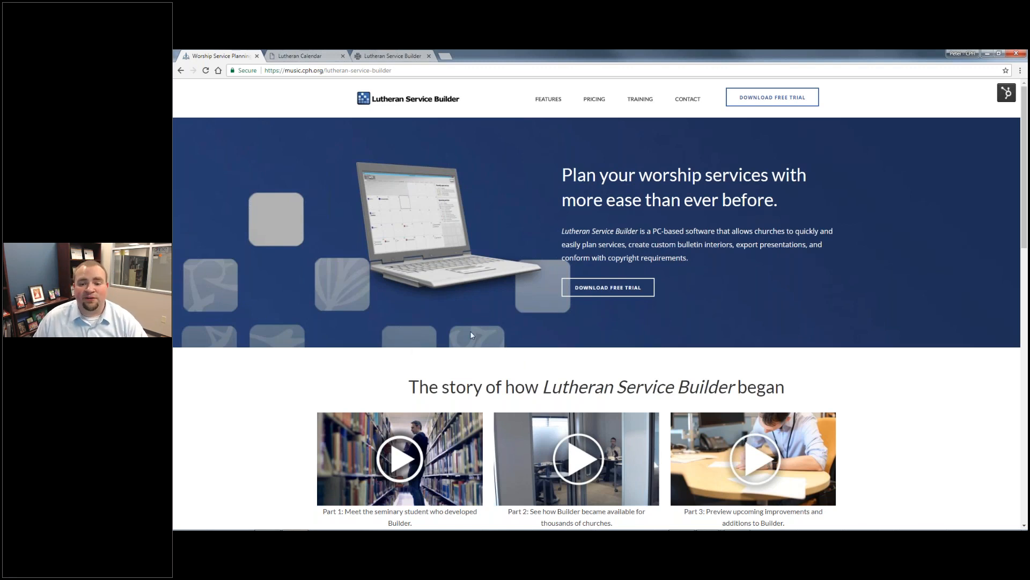
scroll(471, 336, "down", 1)
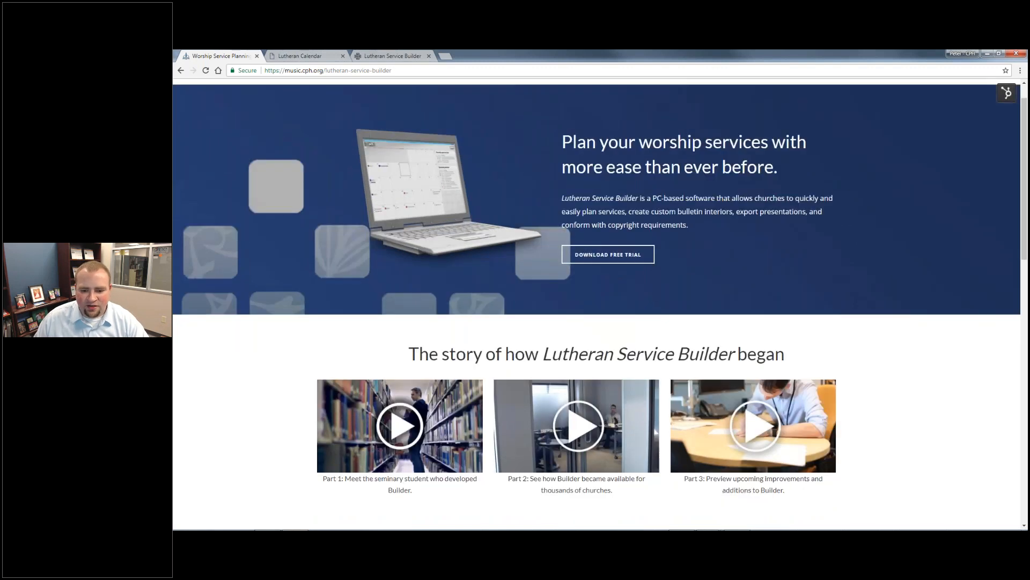
scroll(471, 335, "down", 3)
scroll(844, 301, "down", 15)
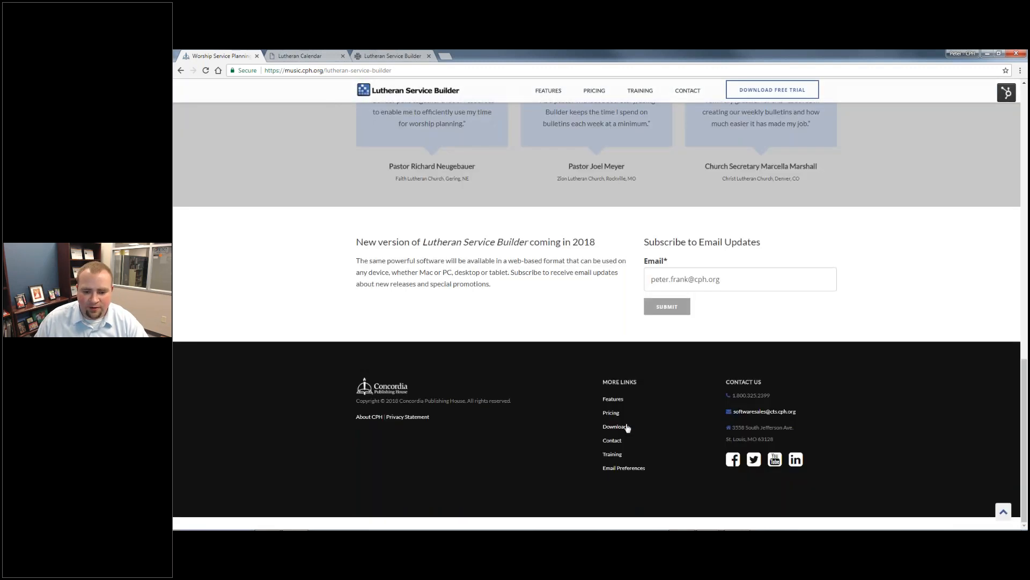
left_click(615, 427)
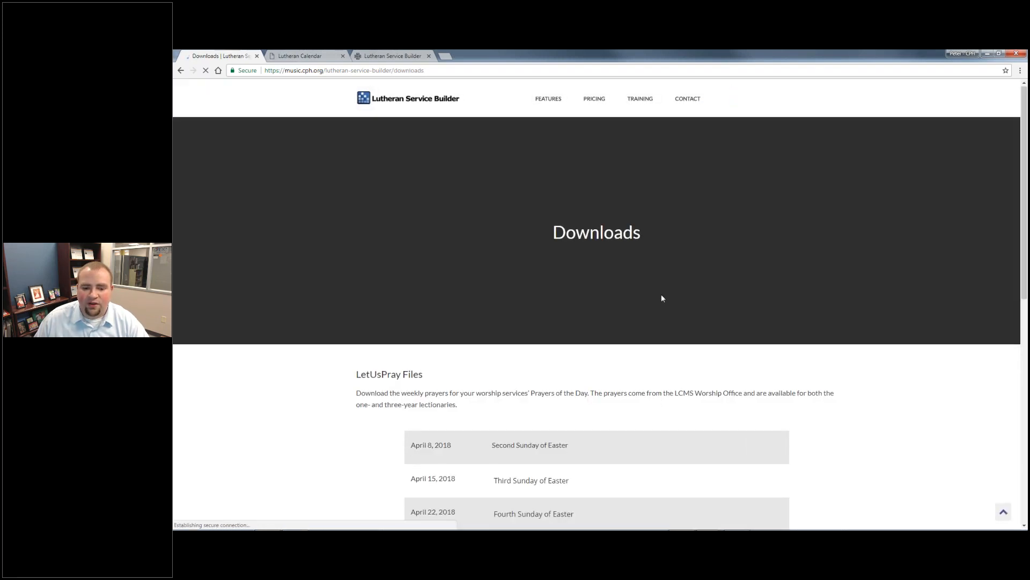
- Download the Fifth Sunday of Easter 3 YEAR prayers zip and open it
scroll(662, 297, "down", 3)
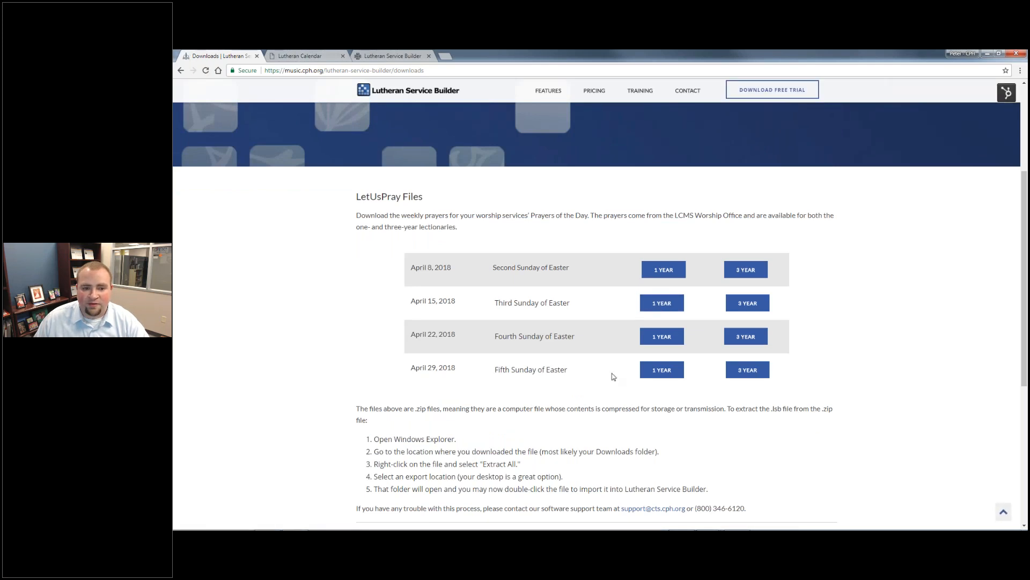
scroll(614, 377, "down", 2)
scroll(591, 339, "up", 2)
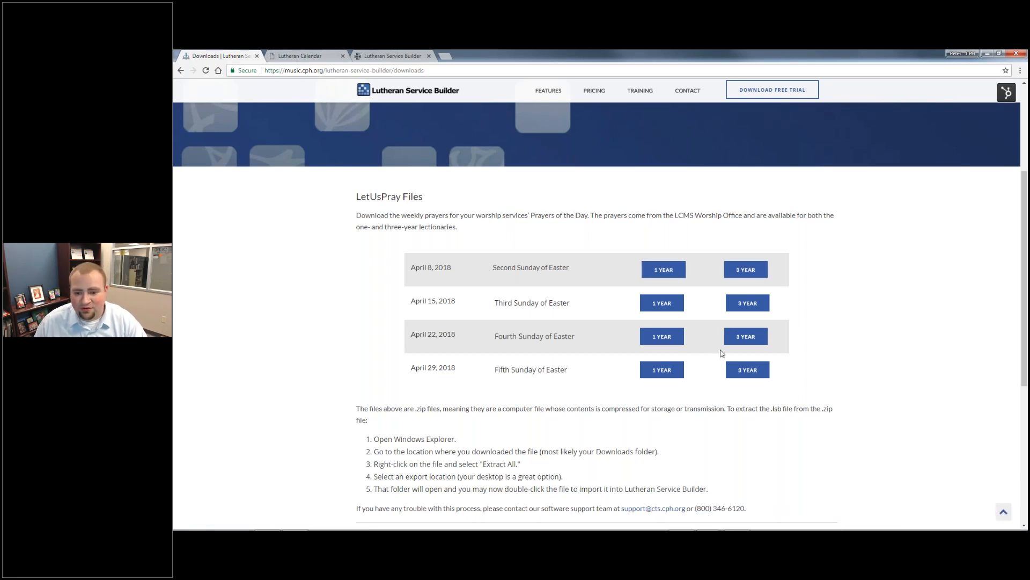
left_click(751, 374)
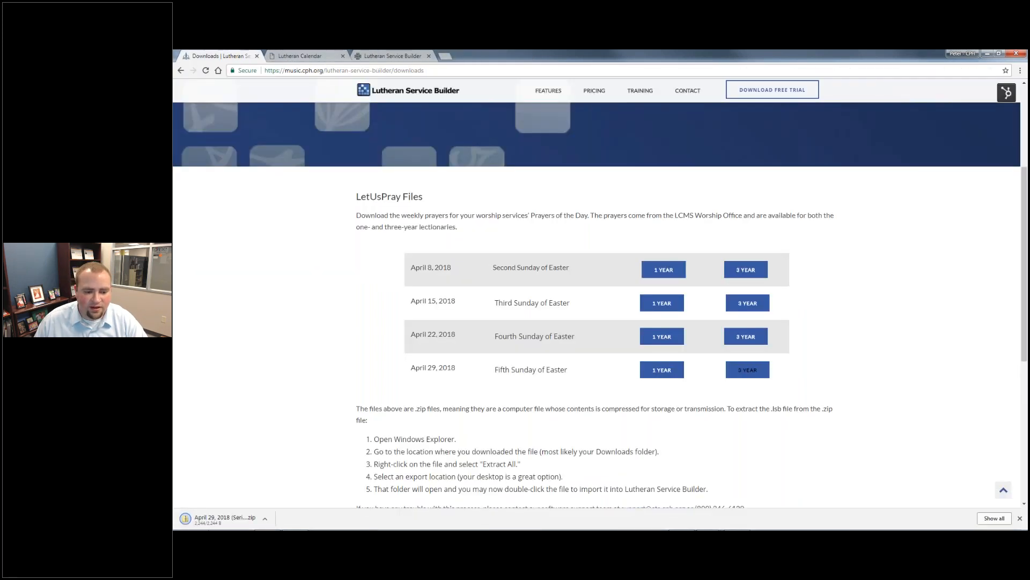
left_click(241, 517)
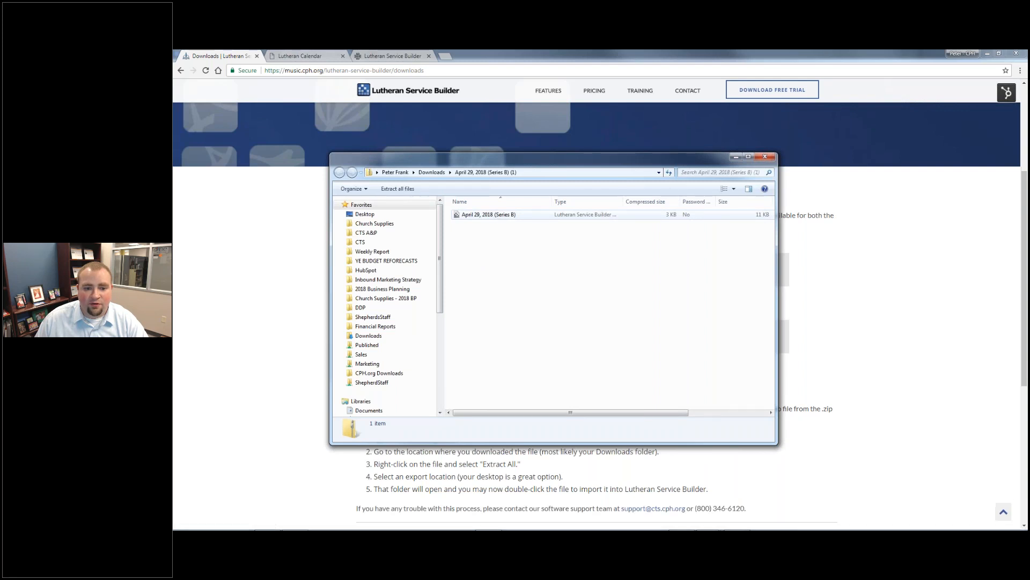
- Open the April 29, 2018 (Series B) file into Lutheran Service Builder and dismiss the content replacement prompt
left_click(496, 216)
mouse_move(794, 529)
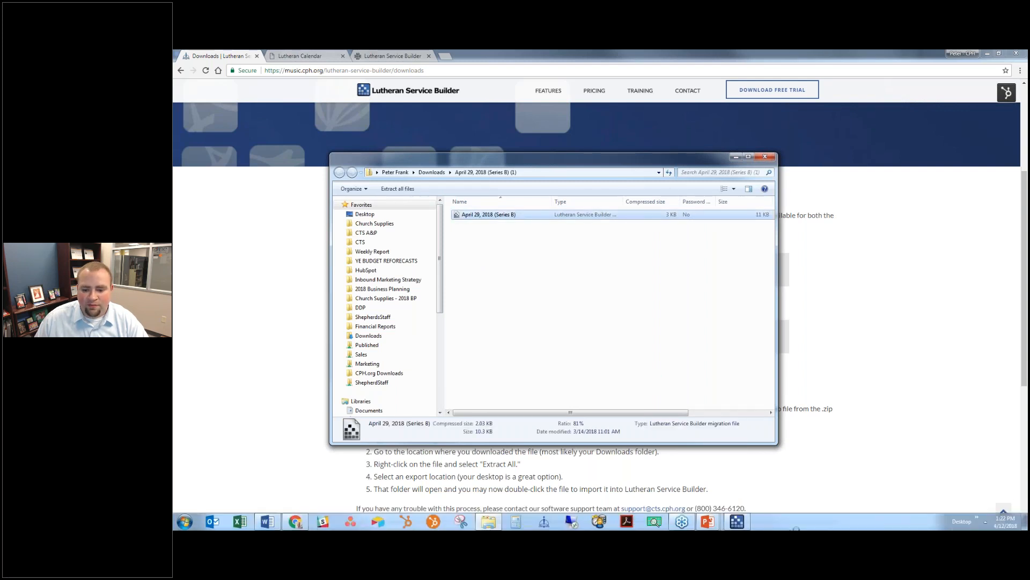
mouse_move(742, 524)
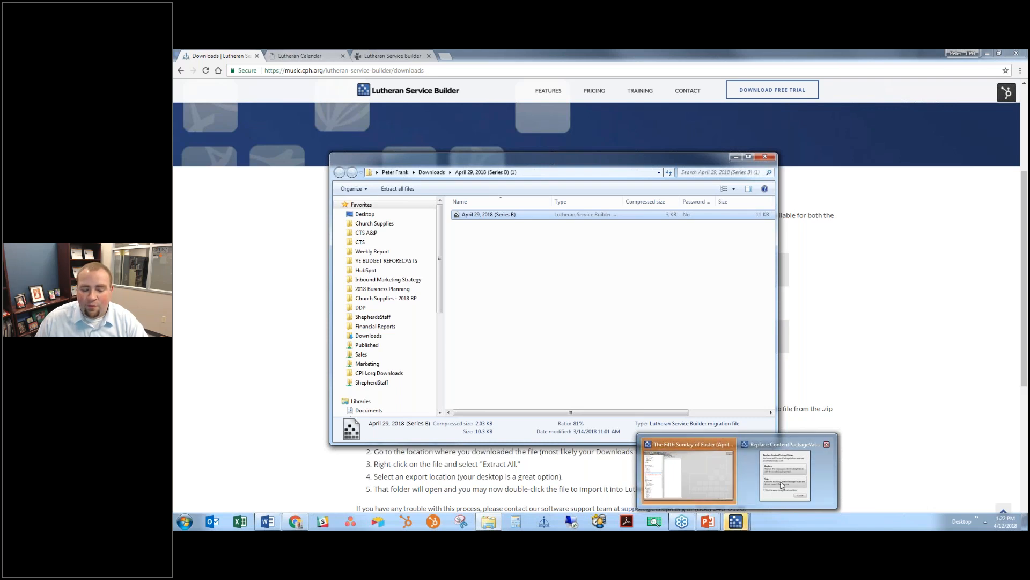
left_click(781, 486)
left_click(570, 284)
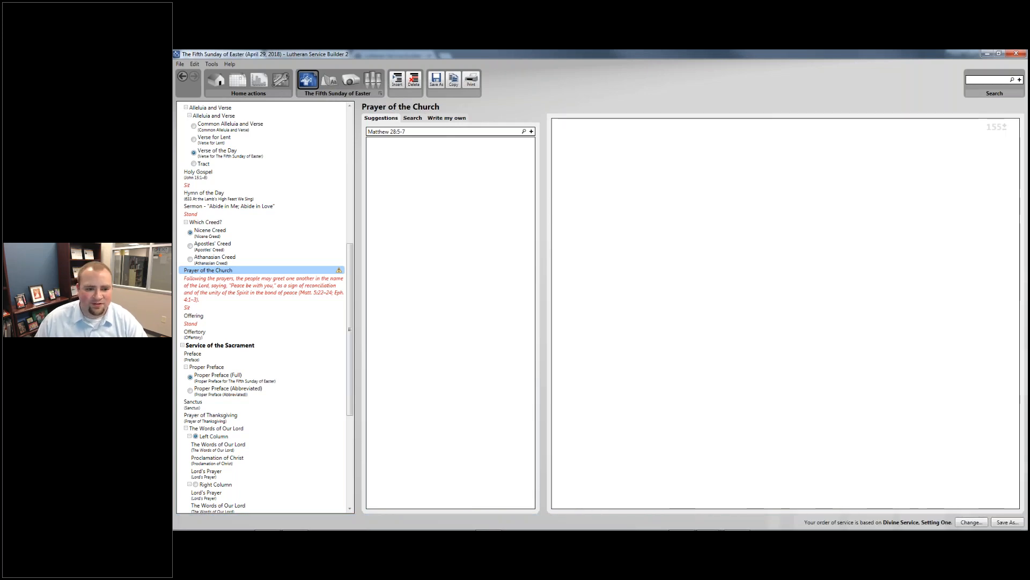
- Clear the old Matthew 28:5-7 search text and select the Prayer of the Church element
triple_click(431, 132)
key("BackSpace")
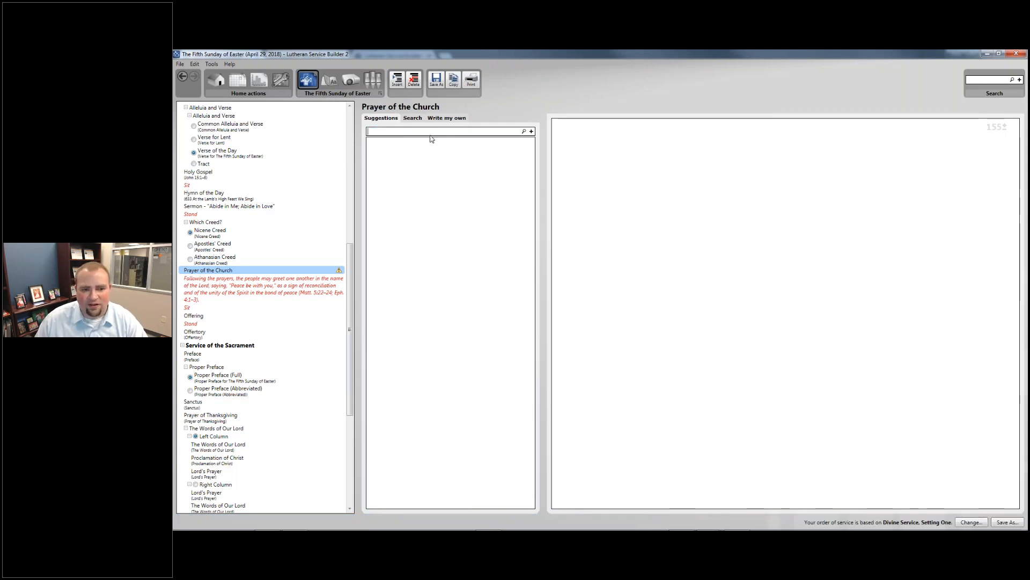
left_click(298, 280)
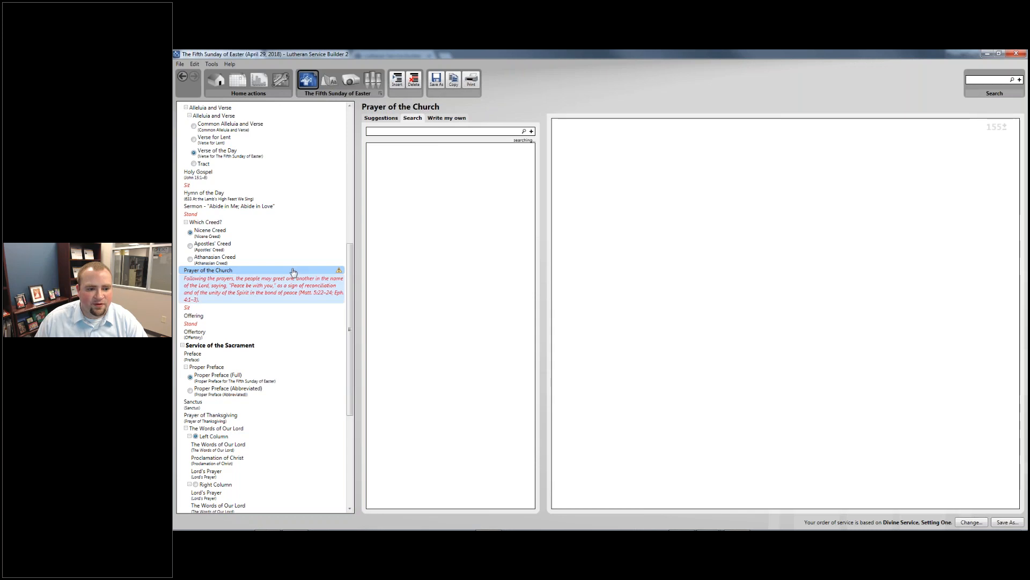
left_click(295, 270)
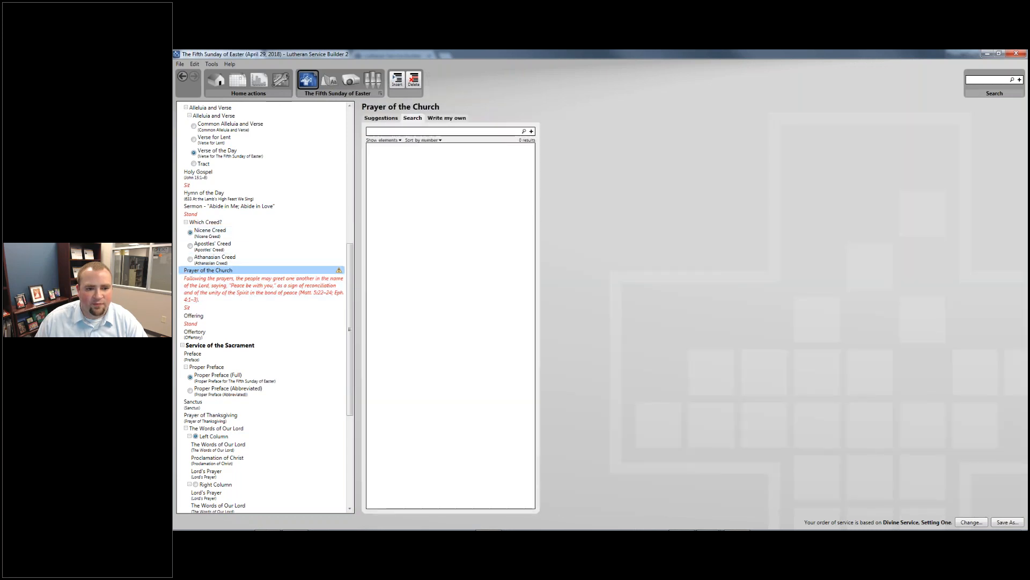
- Drag the custom April 29, 2018 (Series B) prayers into the Prayer of the Church, then return to Chrome
left_click(381, 119)
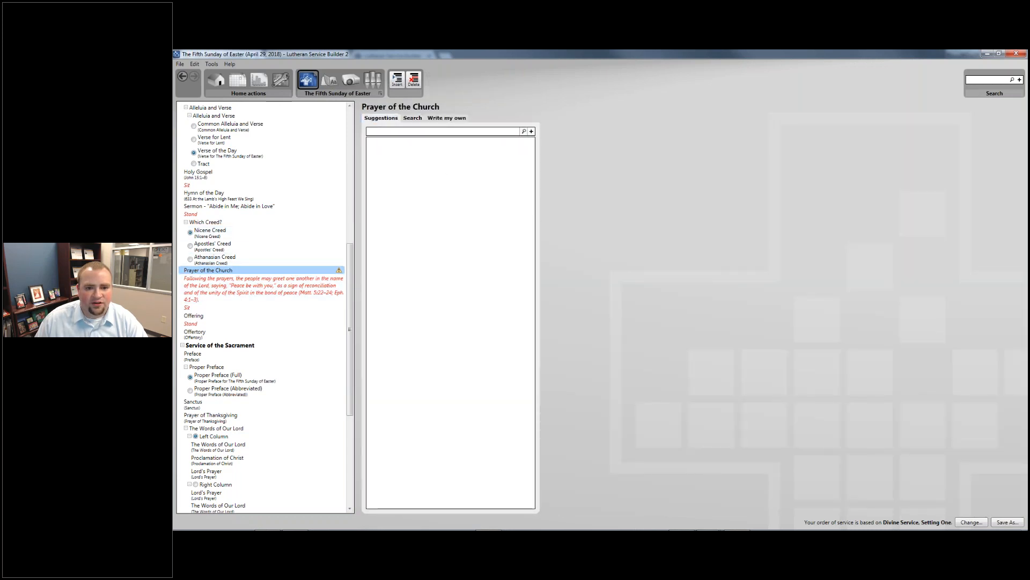
left_click(446, 118)
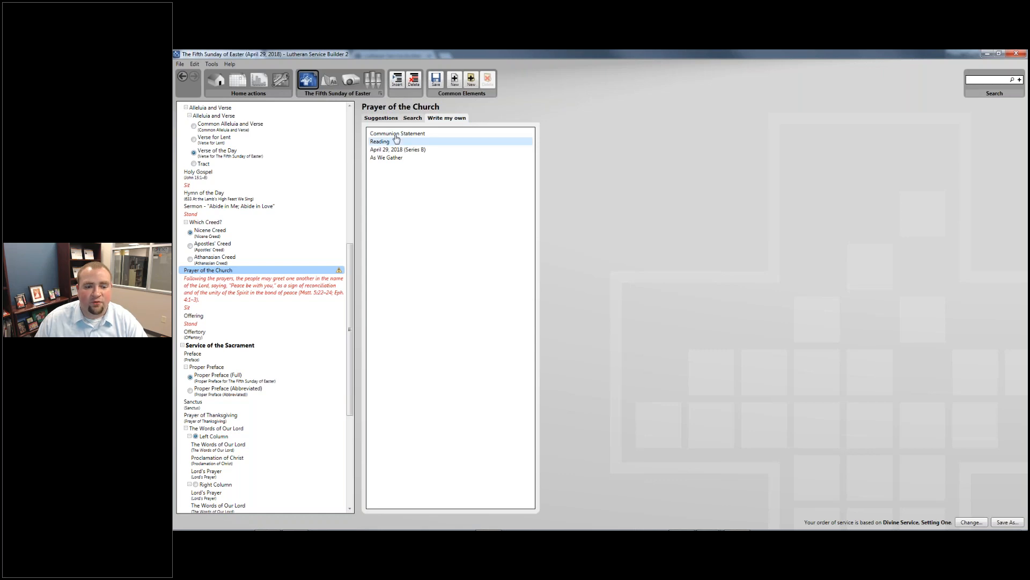
left_click(378, 120)
left_click(412, 118)
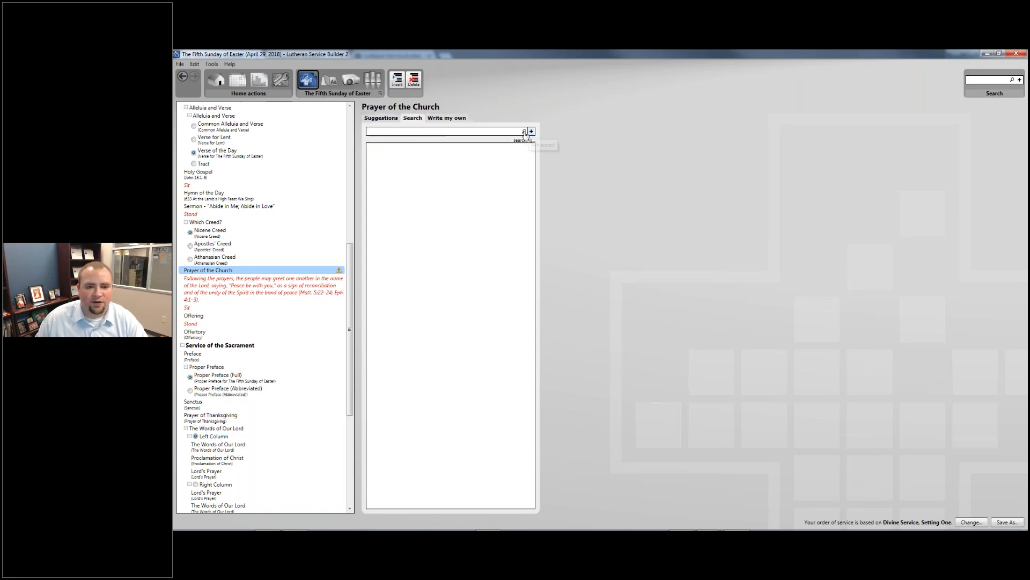
left_click(446, 118)
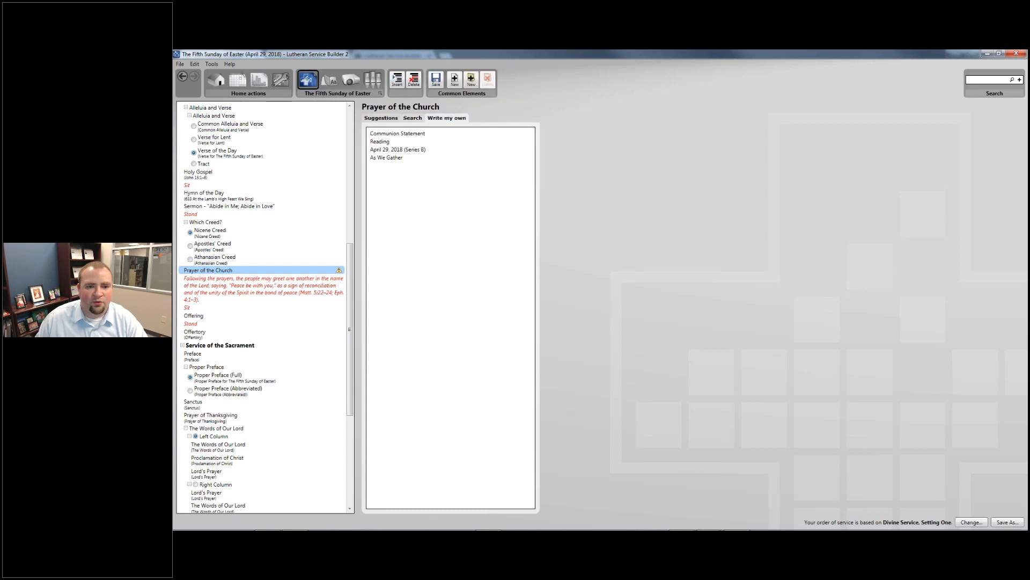
left_click(416, 150)
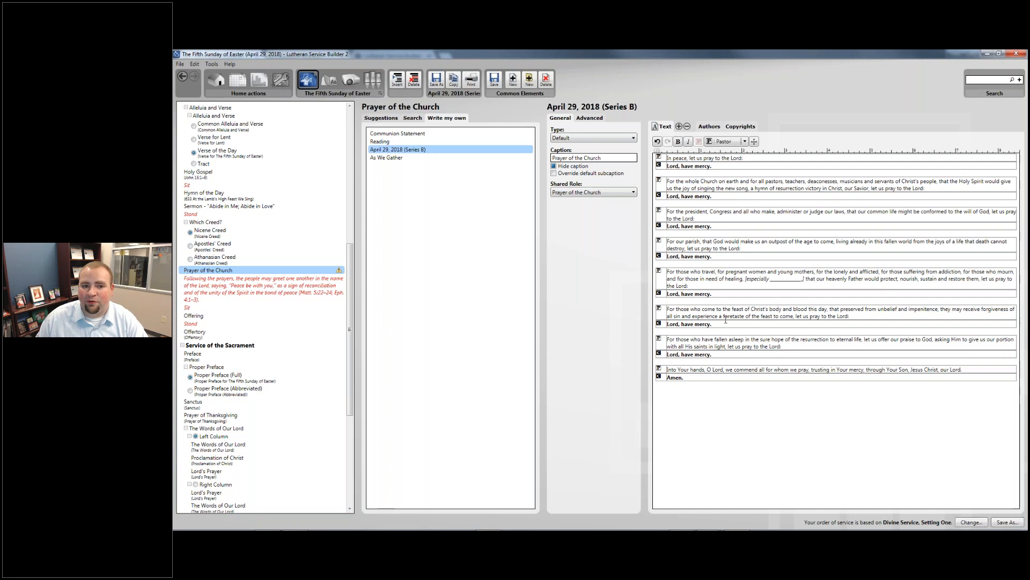
left_click_drag(392, 149, 269, 260)
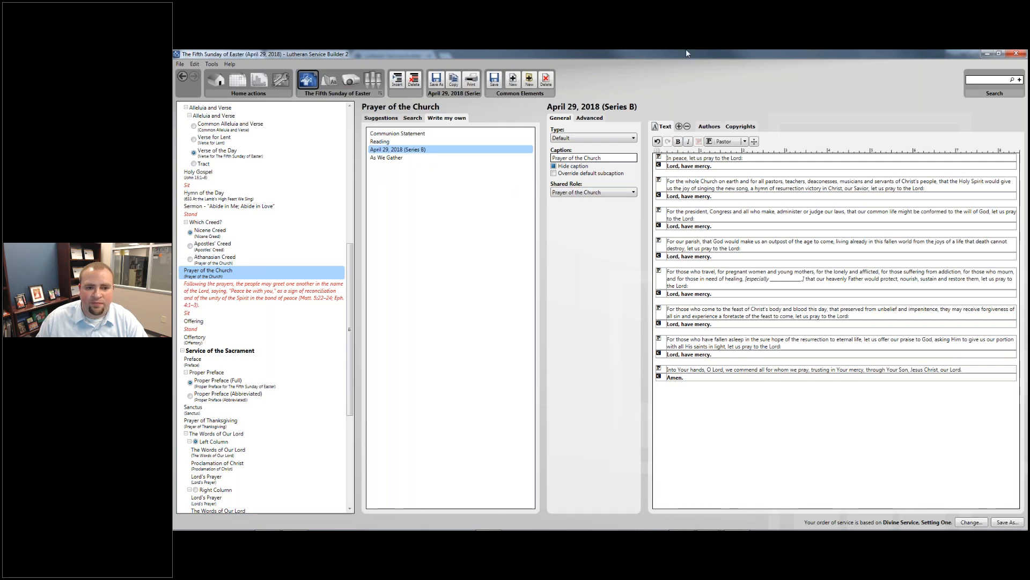
key("alt+Tab")
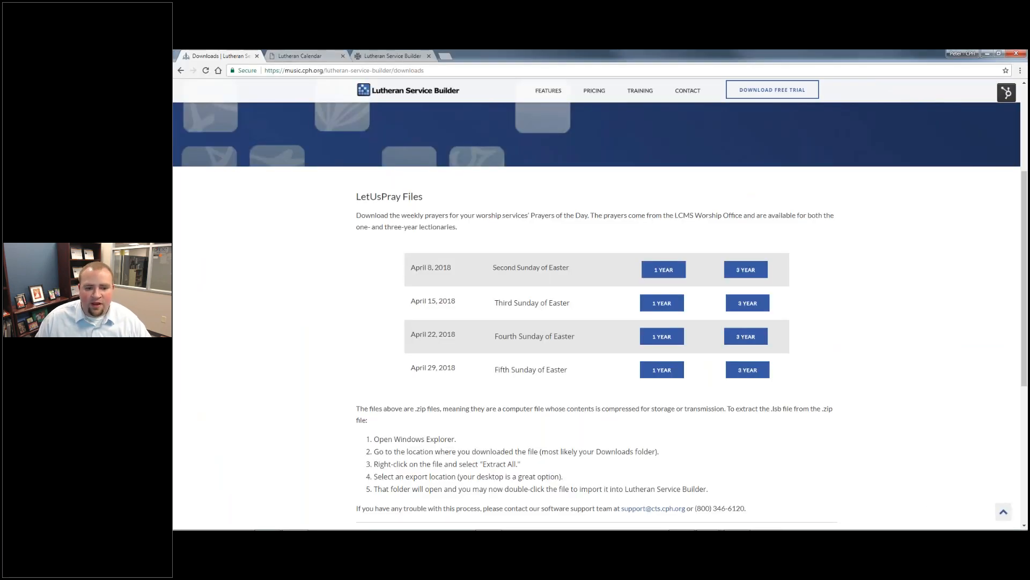
- Look over the Chrome downloads page, then return to Lutheran Service Builder 2
scroll(596, 300, "down", 5)
scroll(609, 268, "up", 3)
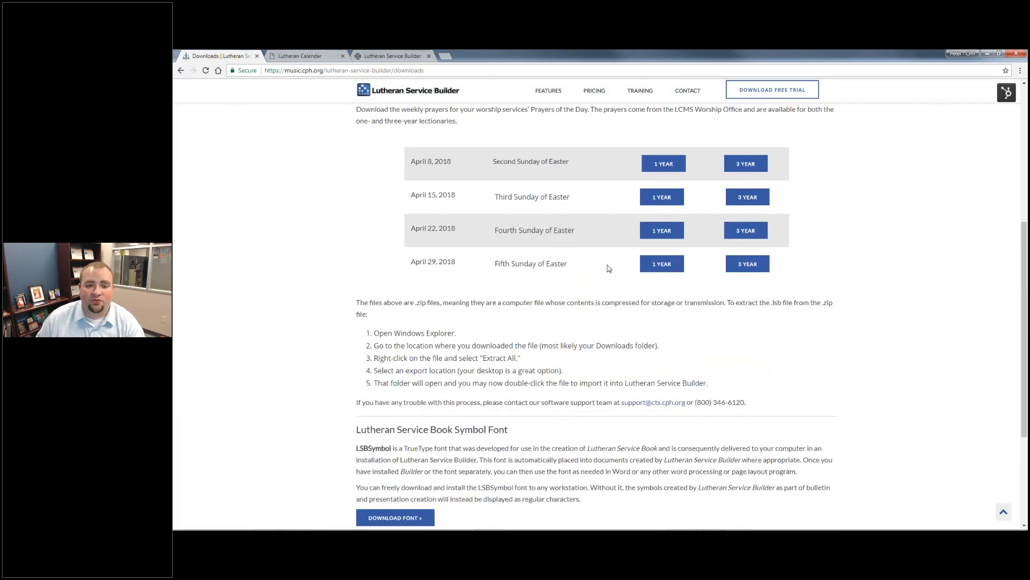
scroll(609, 268, "up", 1)
scroll(606, 271, "down", 1)
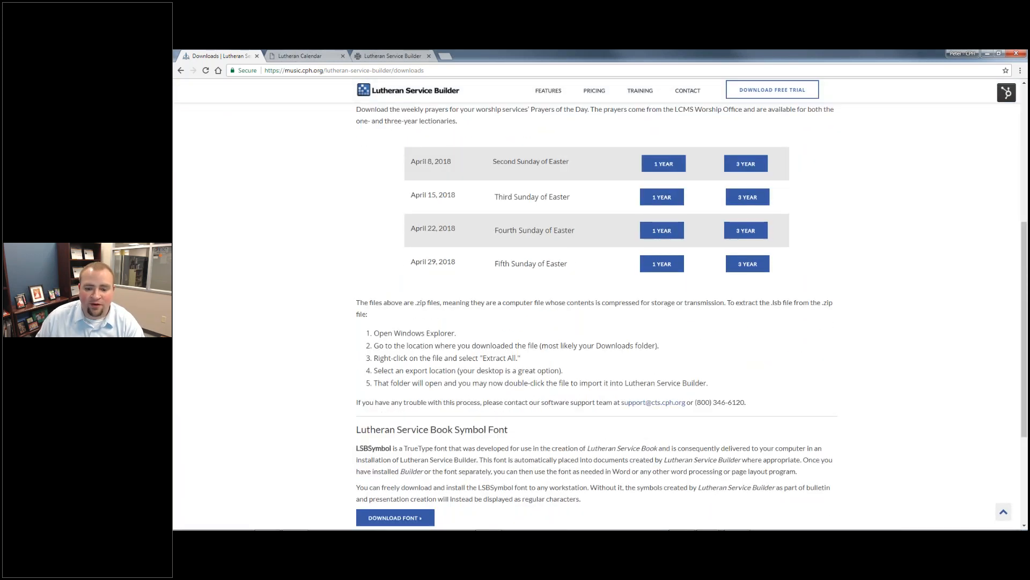
scroll(470, 325, "down", 2)
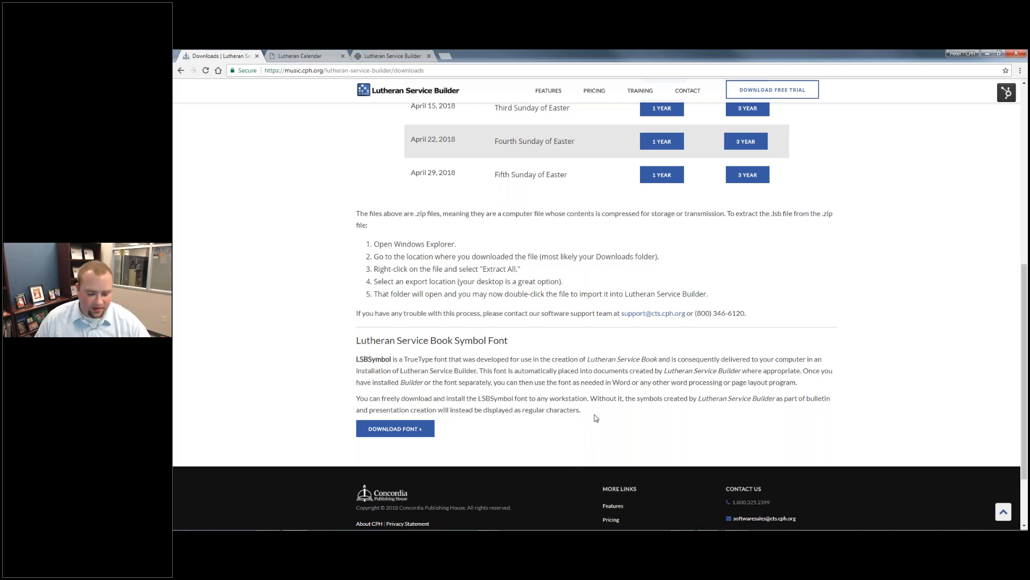
key("alt+Tab")
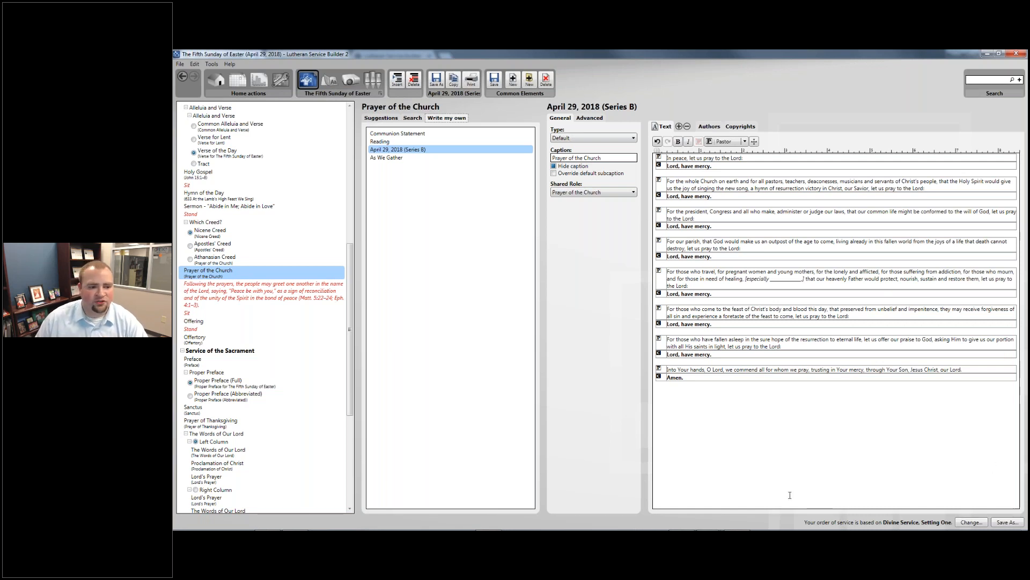
- Delete the greeting-of-peace rubric after the Prayer of the Church and move down to the Offertory
left_click(232, 295)
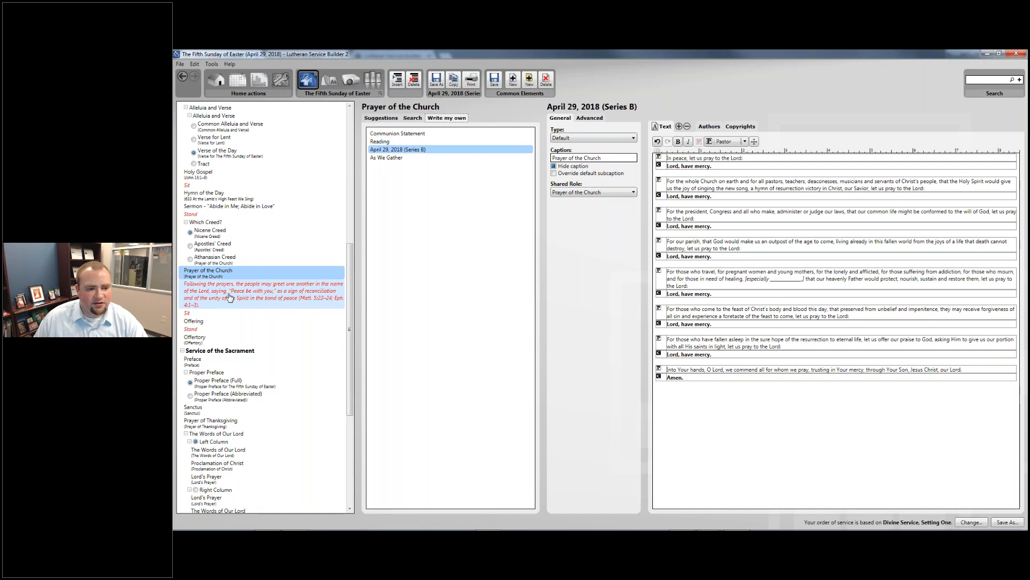
right_click(230, 290)
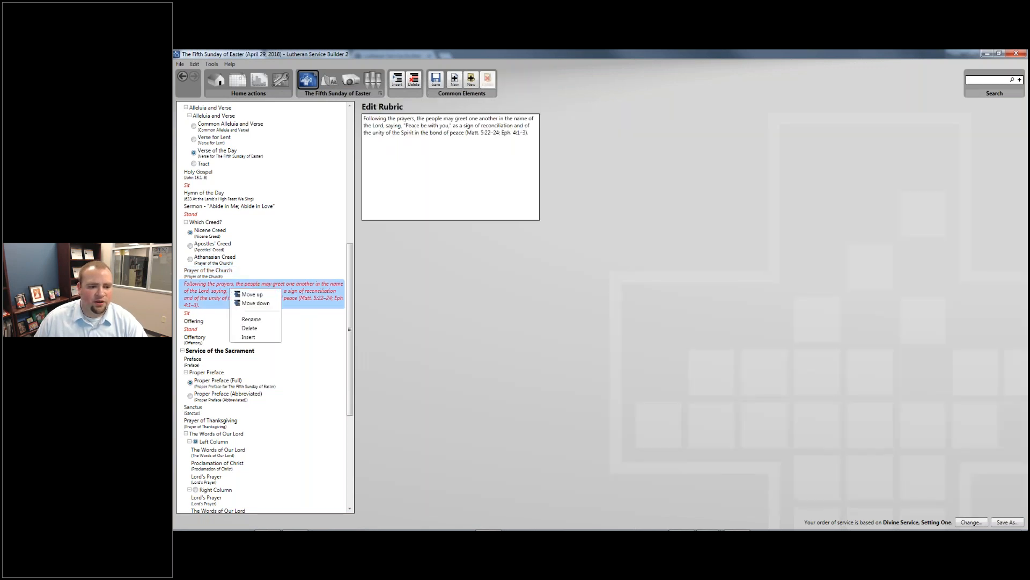
left_click(249, 329)
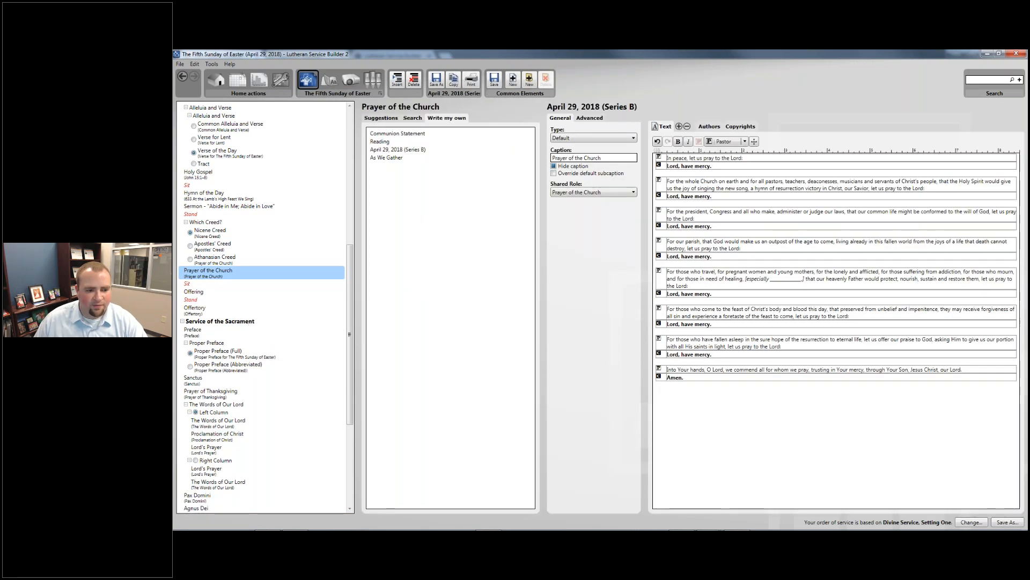
key("Down")
key("Down")
key("Down")
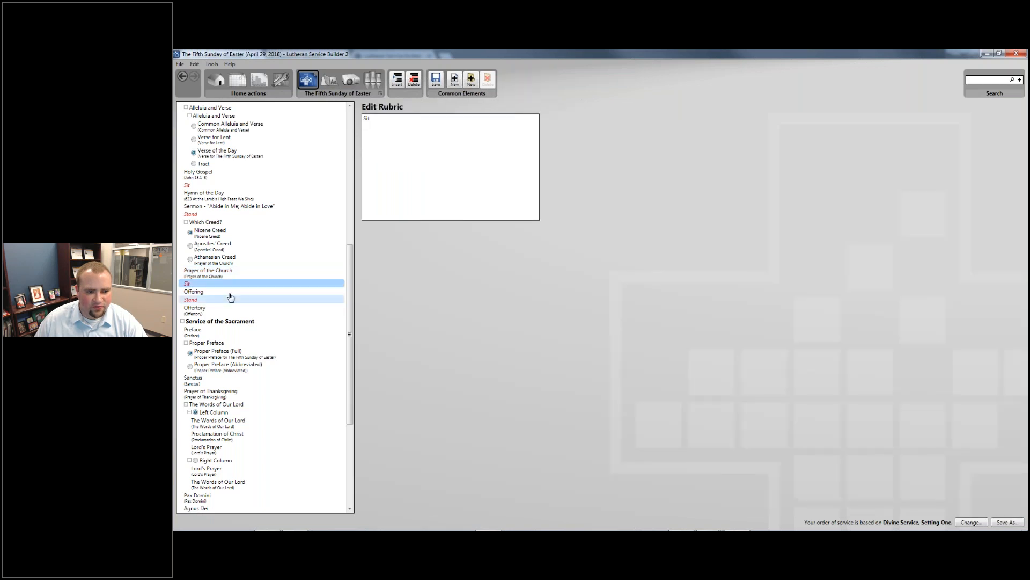
key("Down")
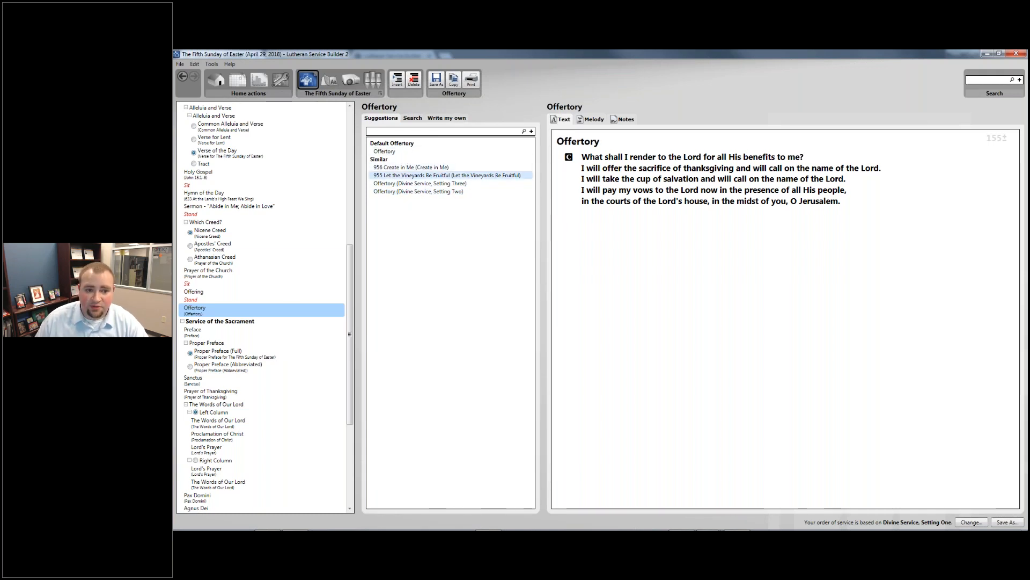
- Make hymn 955 Let the Vineyards Be Fruitful, with stanza 1, the Offertory
left_click(445, 175)
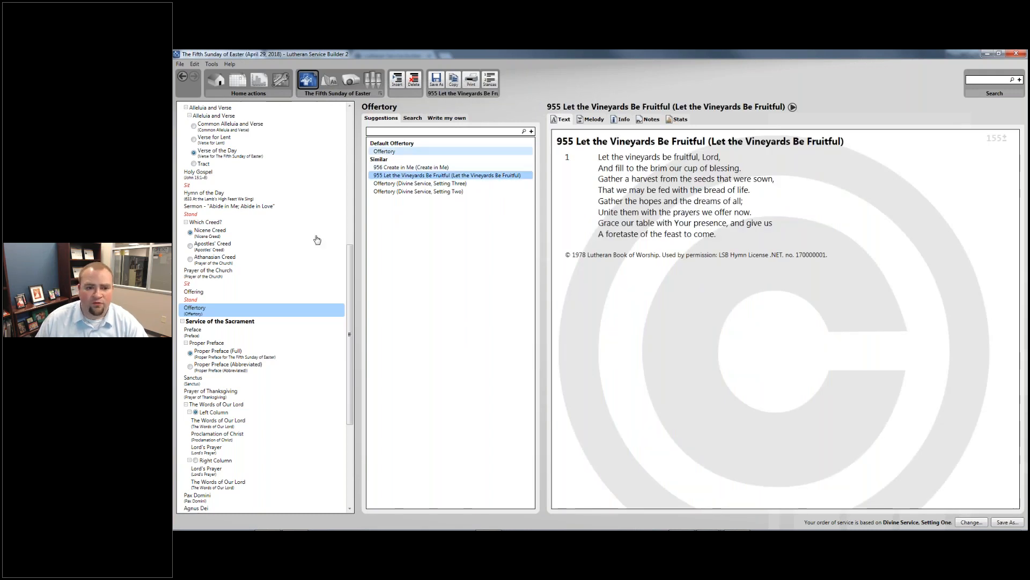
left_click(490, 79)
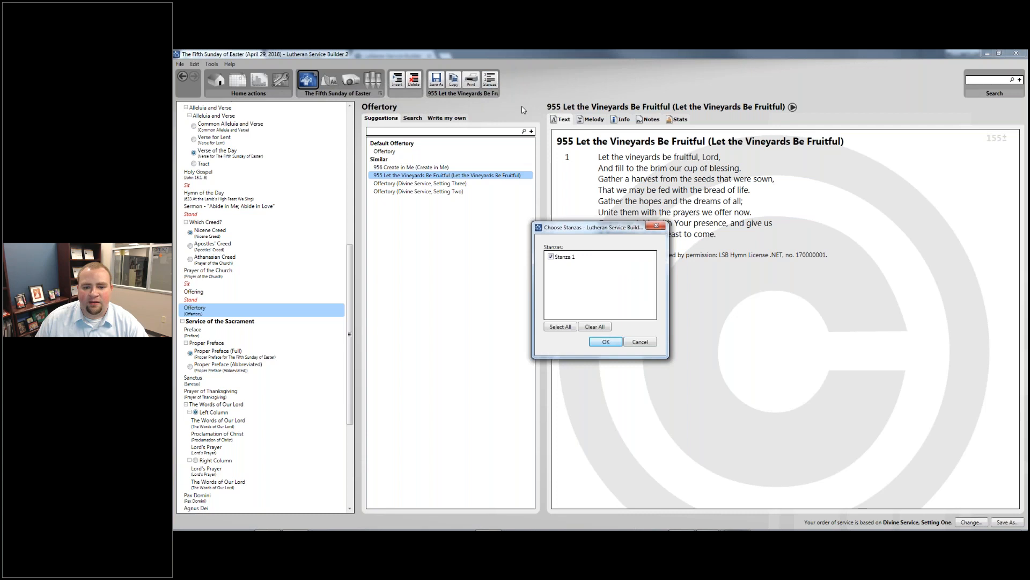
left_click(601, 341)
left_click_drag(411, 175, 322, 312)
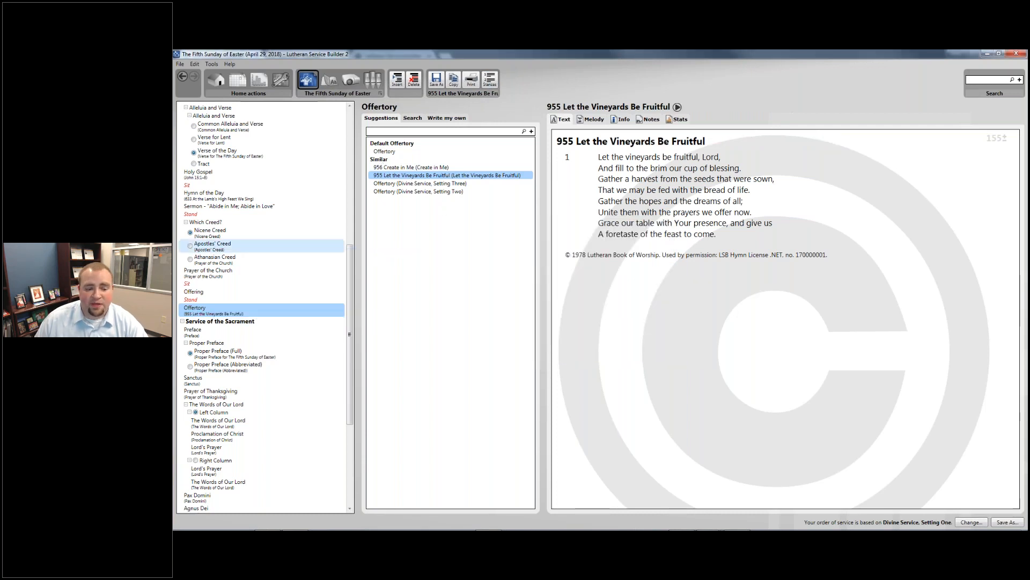
scroll(242, 330, "down", 3)
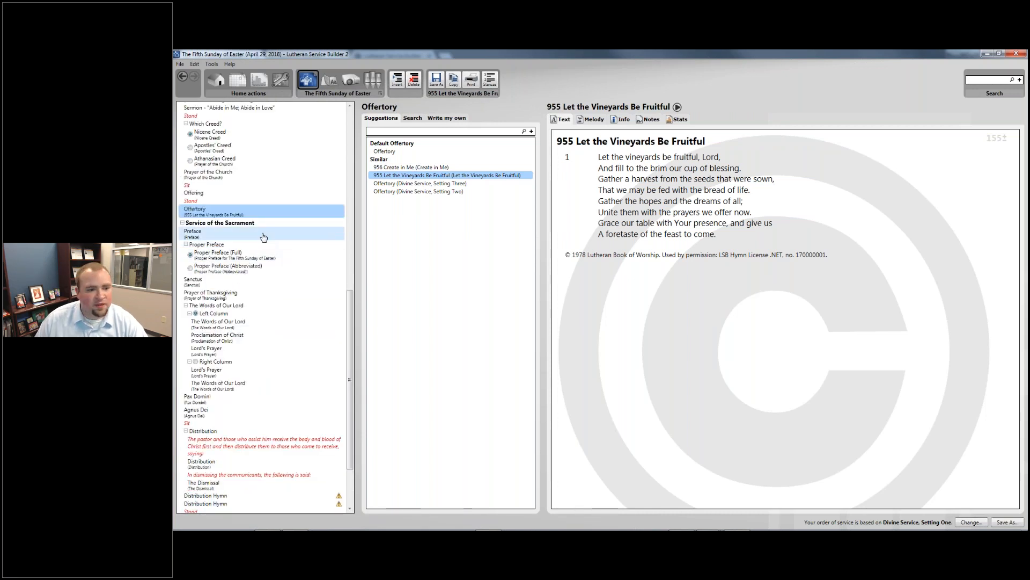
scroll(263, 237, "down", 1)
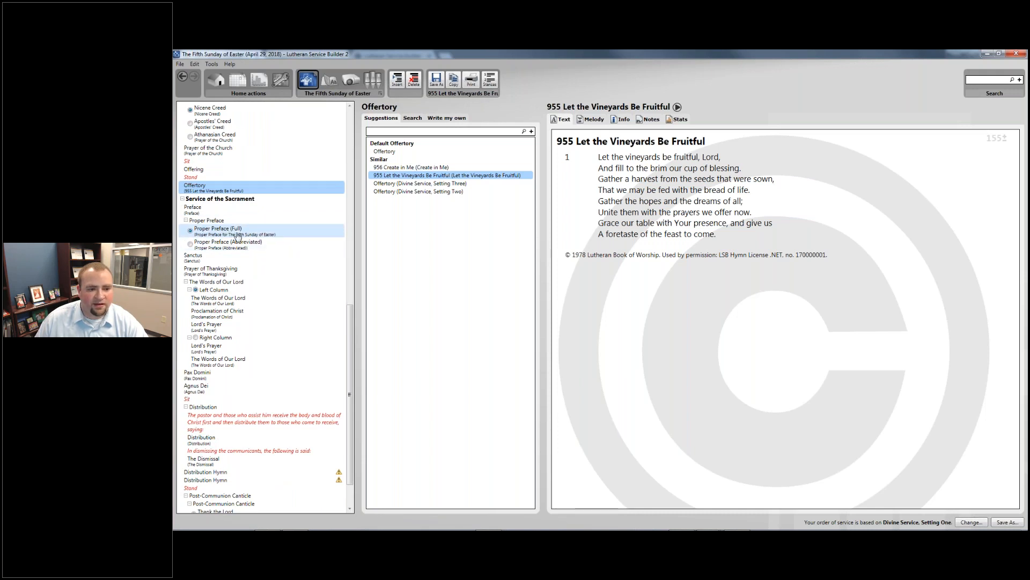
- Review the Proper Preface, Sanctus, Prayer of Thanksgiving and Pax Domini texts
left_click(246, 236)
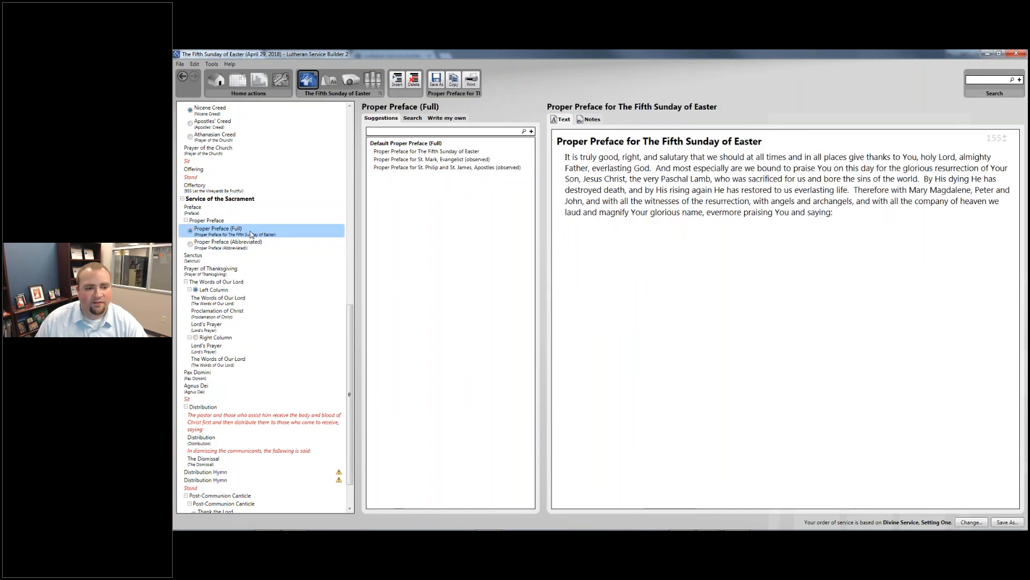
left_click(251, 259)
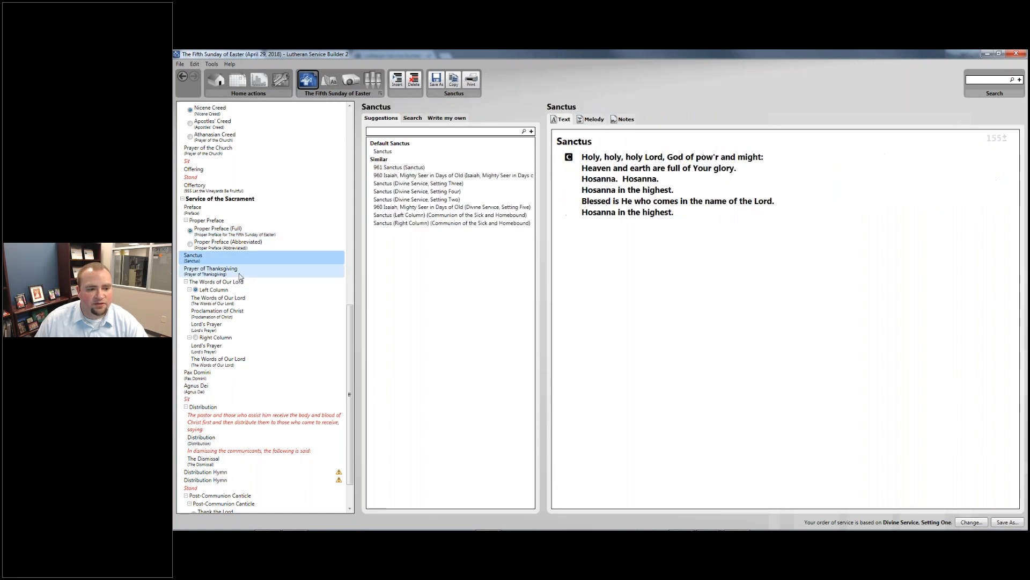
left_click(240, 272)
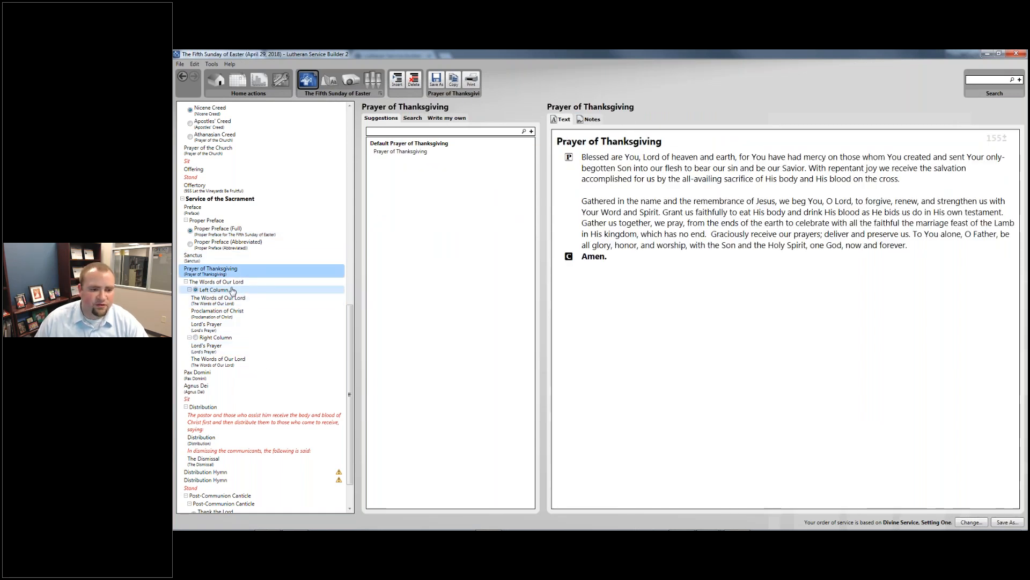
scroll(232, 288, "down", 1)
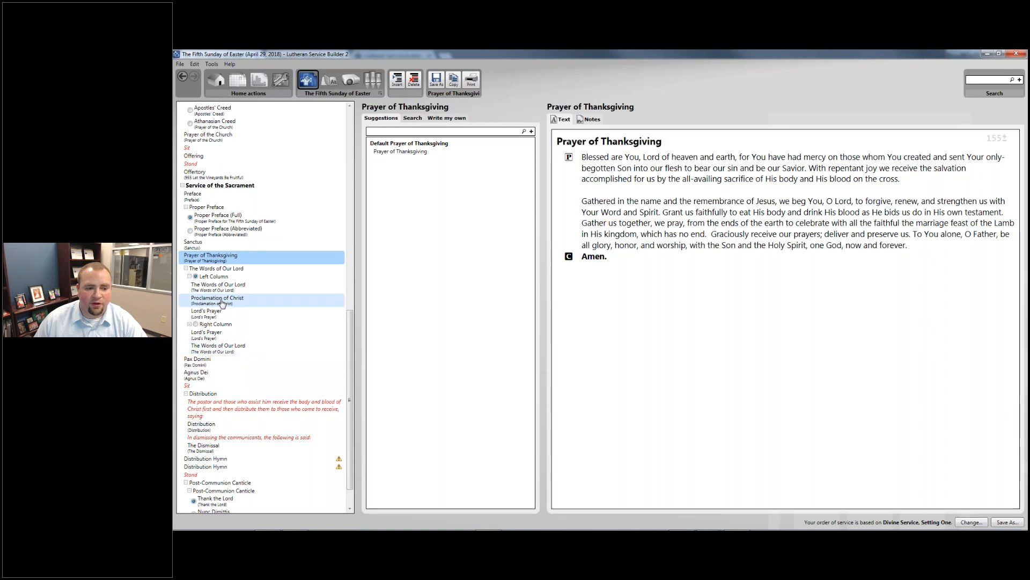
left_click(219, 367)
scroll(221, 349, "down", 1)
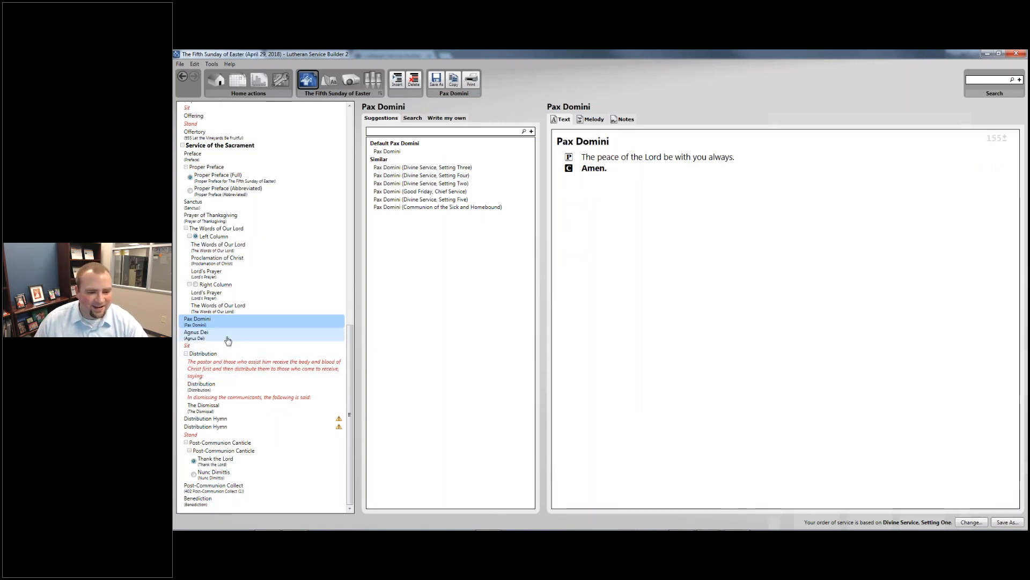
left_click(244, 372)
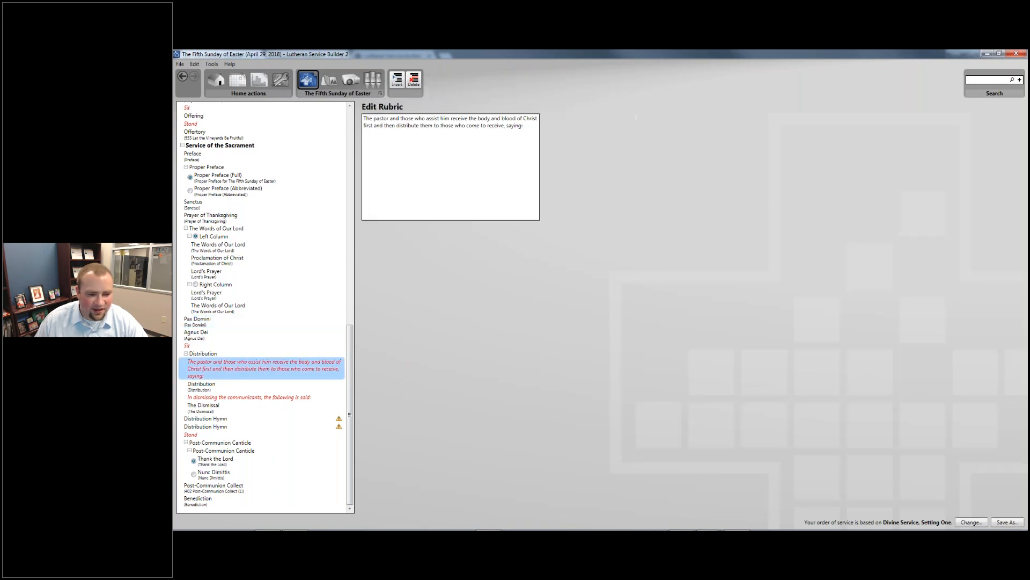
left_click(235, 398)
left_click(226, 385)
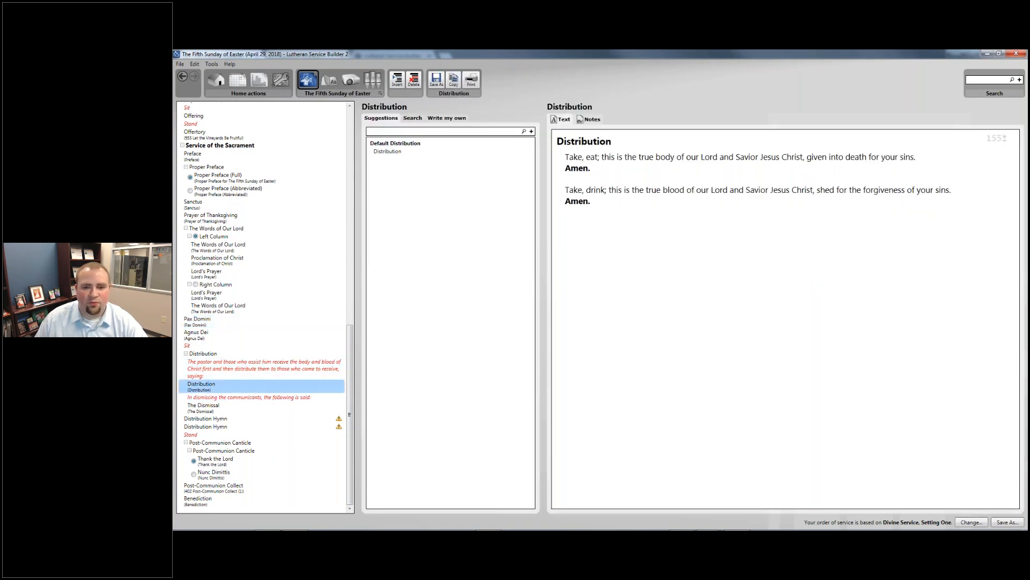
left_click(247, 369)
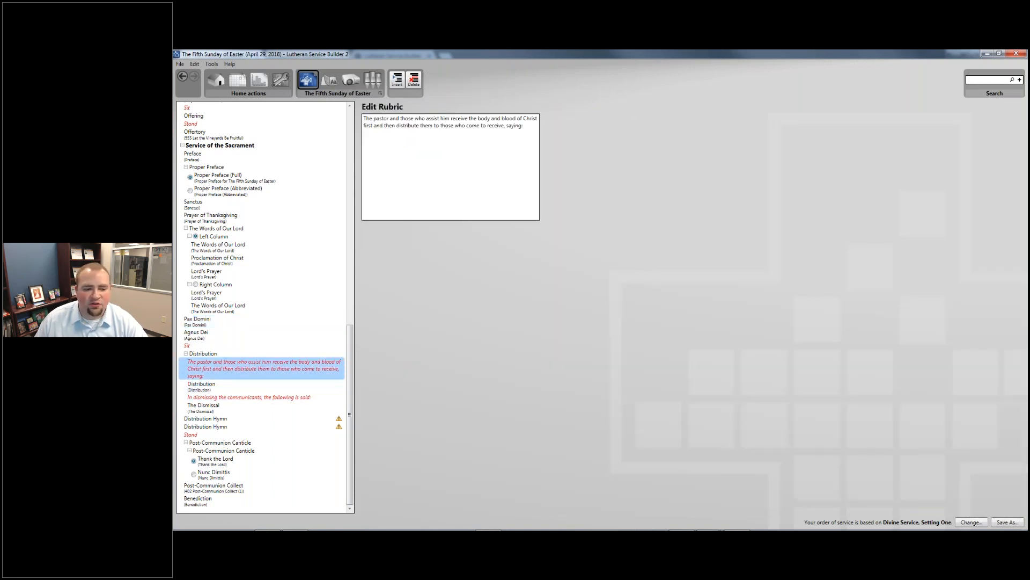
left_click(234, 398)
left_click(226, 406)
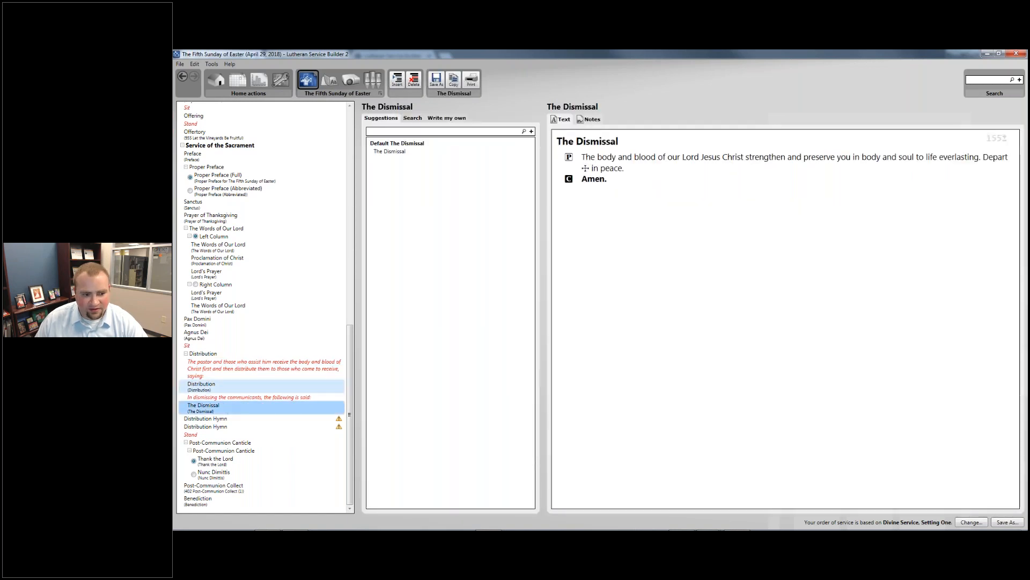
left_click(216, 363)
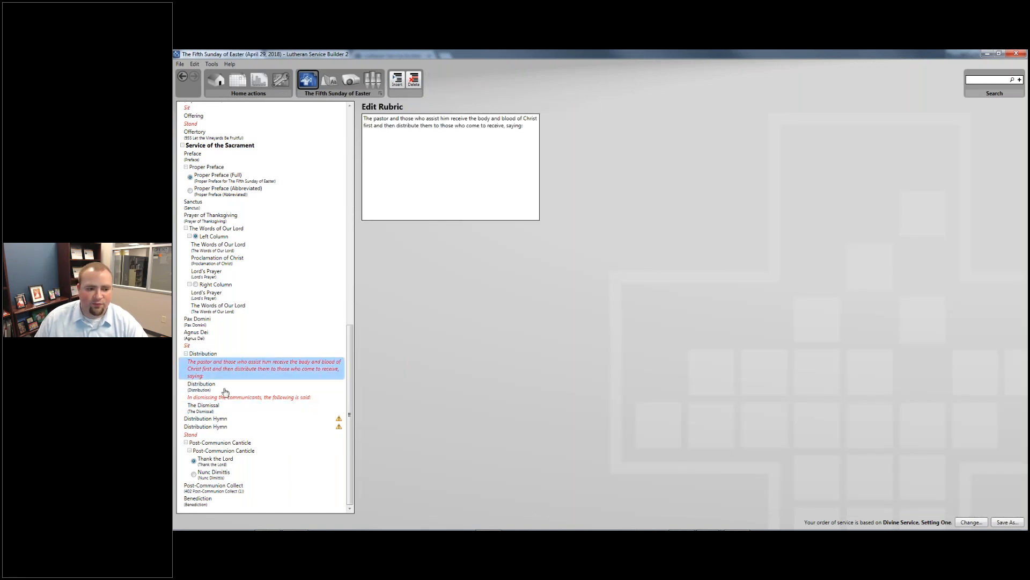
left_click(226, 388)
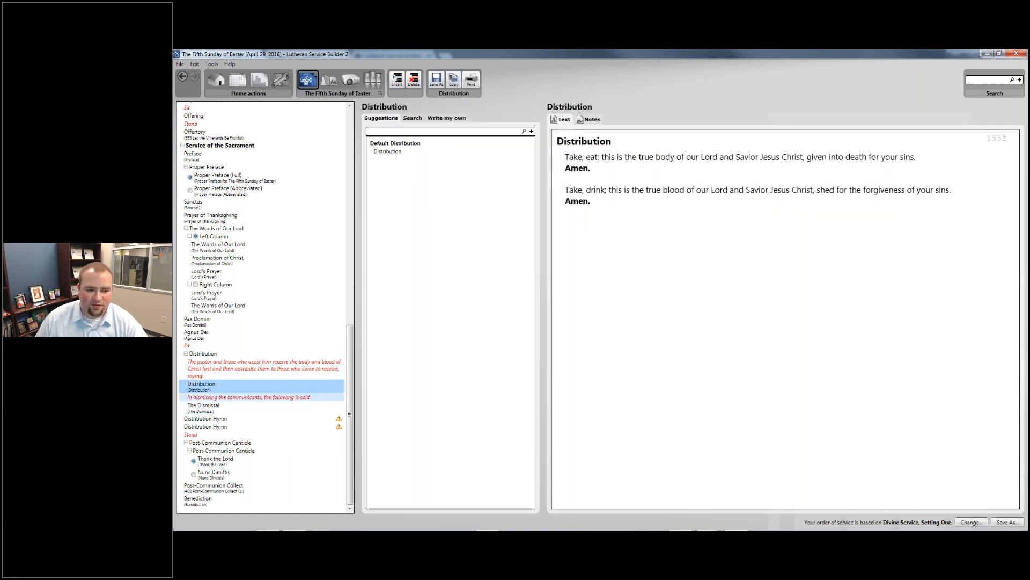
left_click(227, 397)
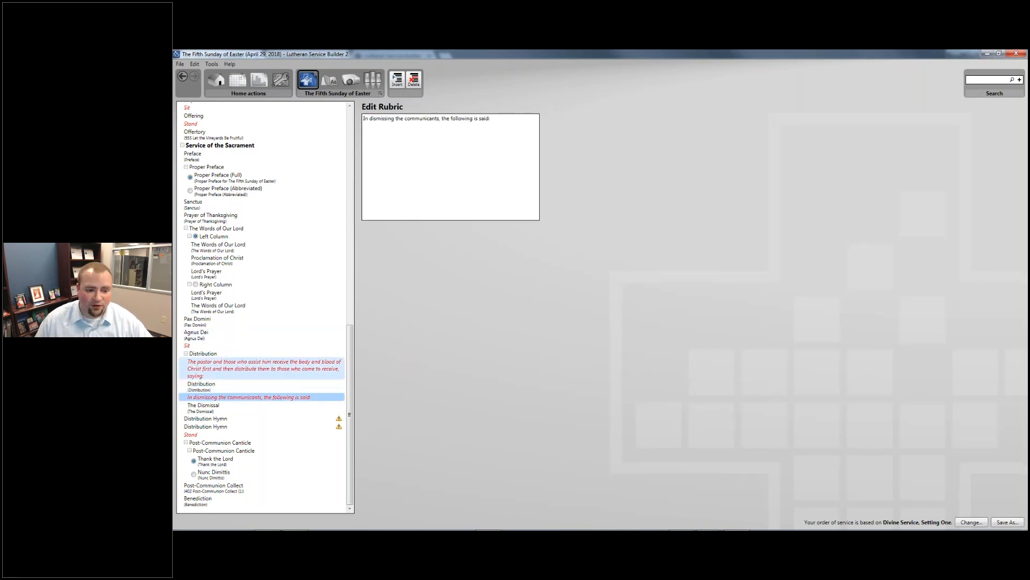
left_click(217, 386)
left_click_drag(567, 211, 570, 157)
left_click(633, 246)
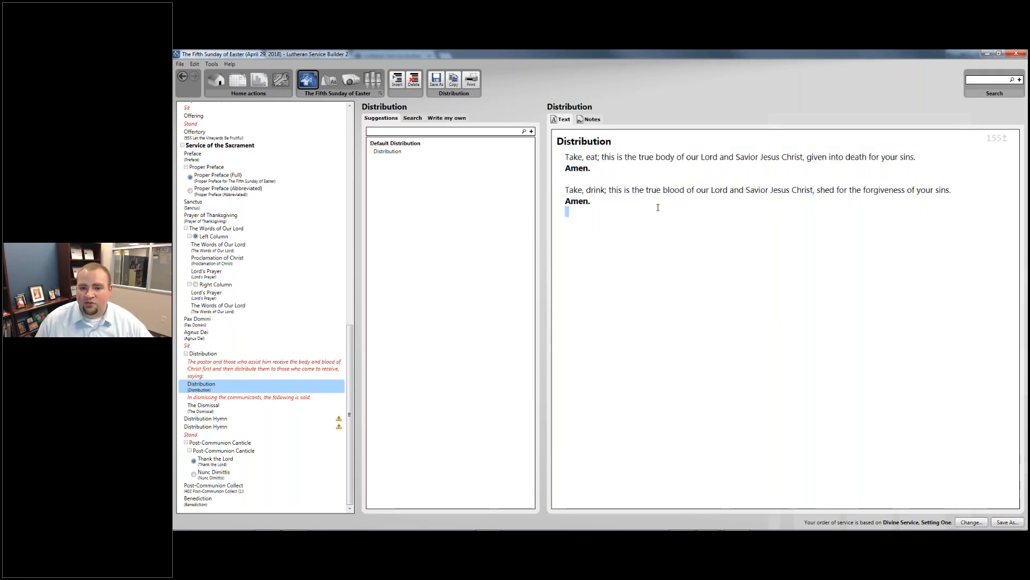
left_click(246, 397)
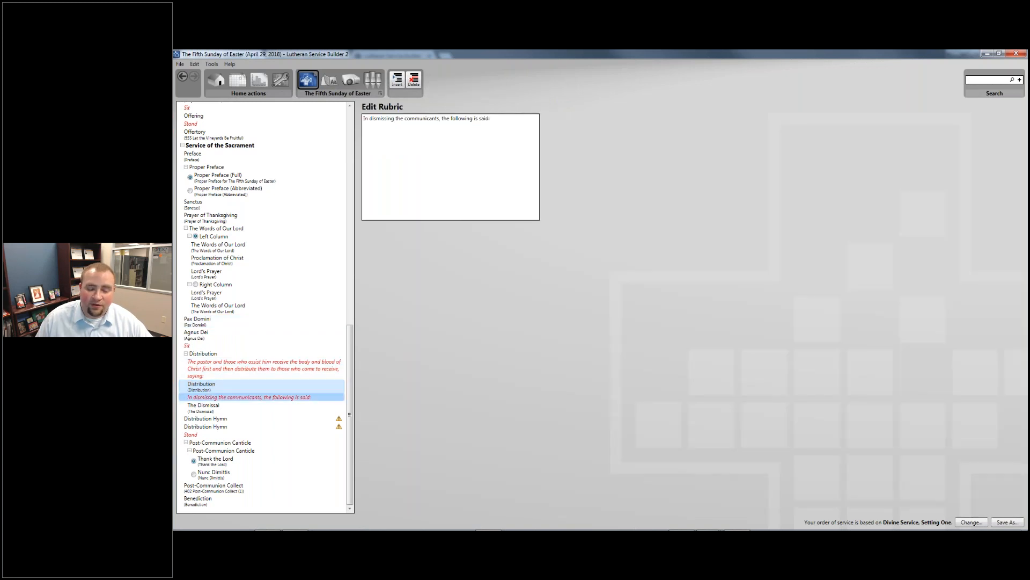
left_click(224, 374)
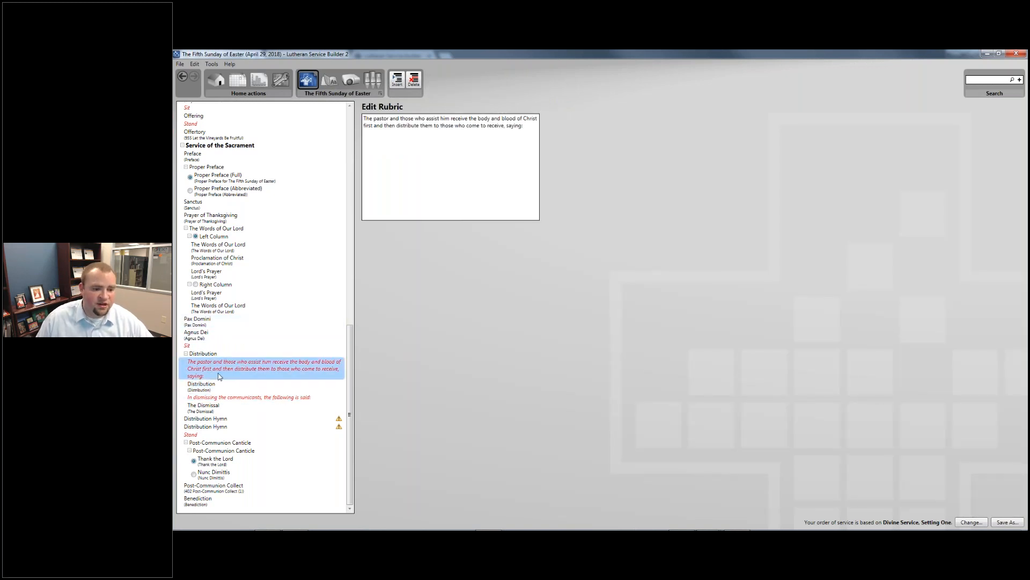
- Delete the pastor's distribution rubric, the Distribution words and the dismissing rubric, then view The Dismissal
right_click(207, 370)
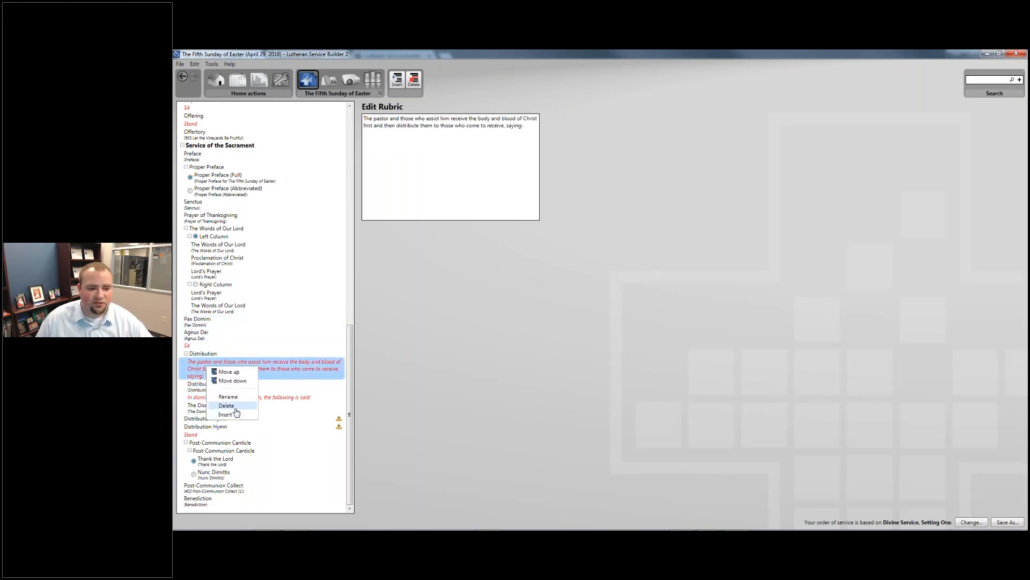
left_click(226, 405)
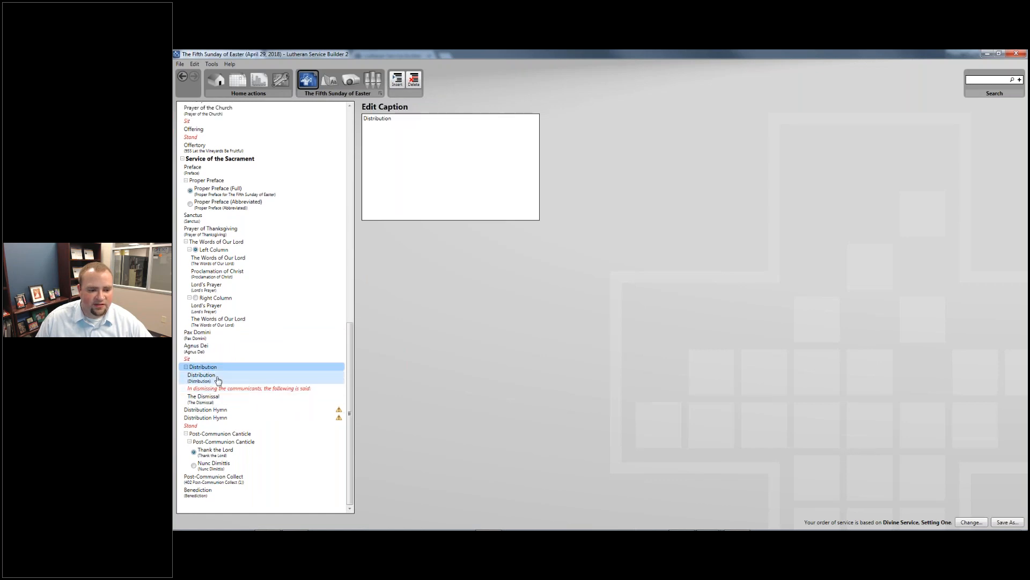
right_click(219, 377)
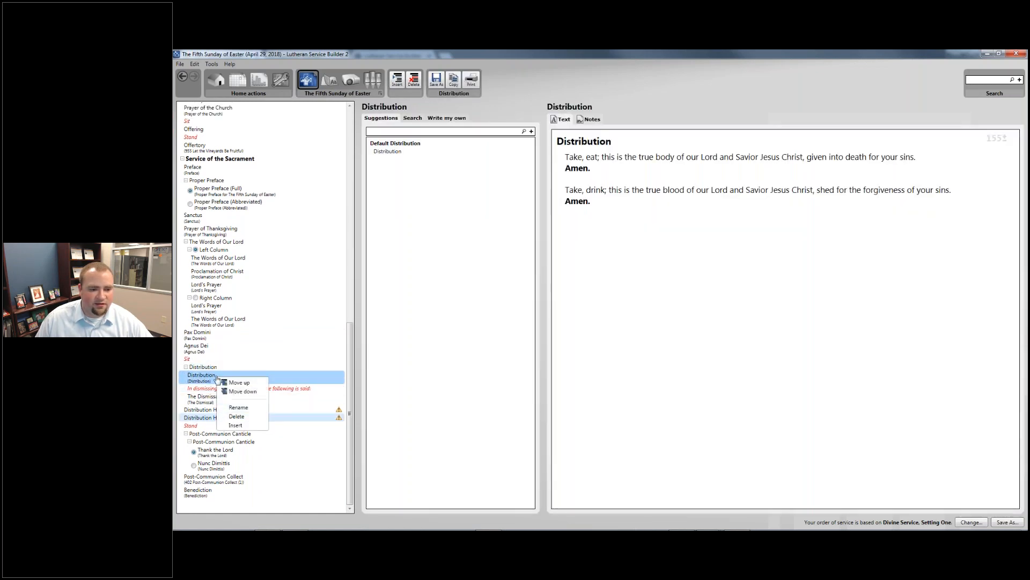
left_click(236, 416)
right_click(208, 371)
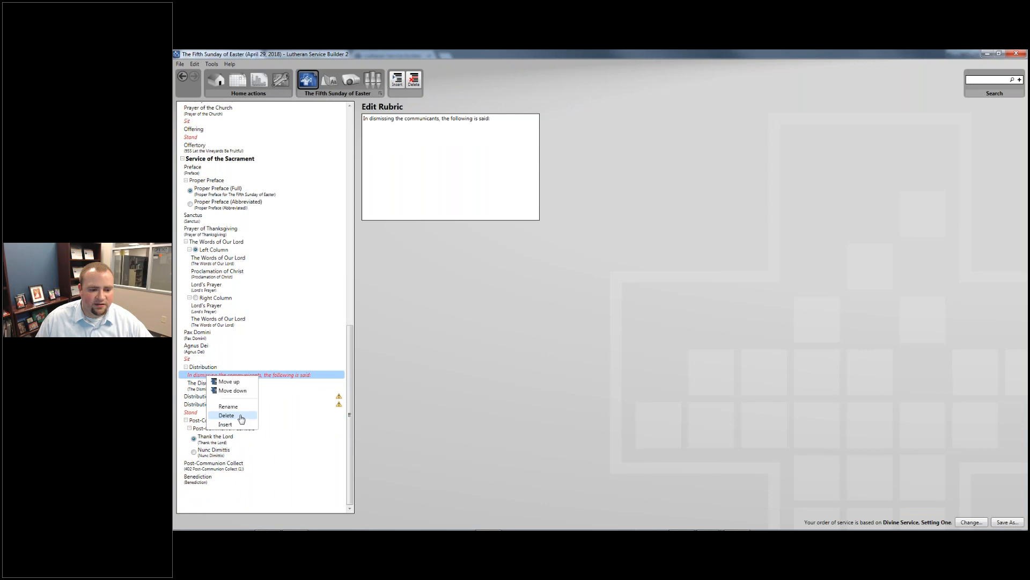
left_click(226, 415)
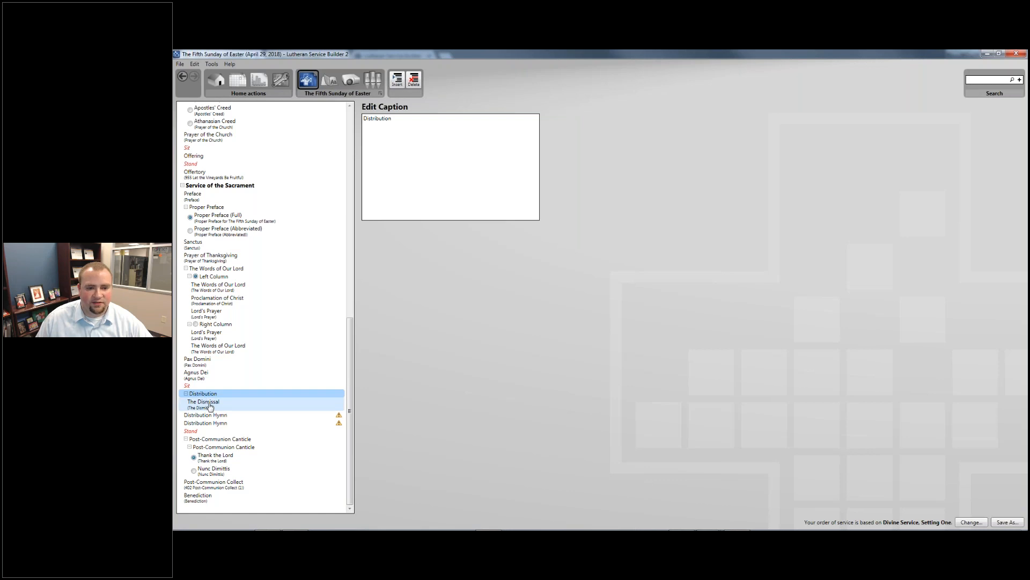
left_click(210, 406)
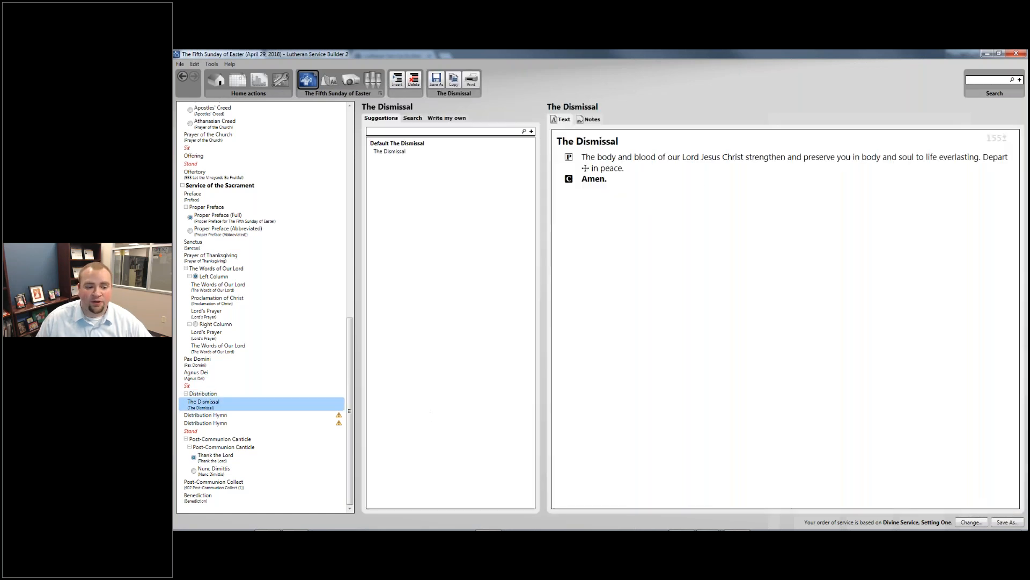
left_click(300, 416)
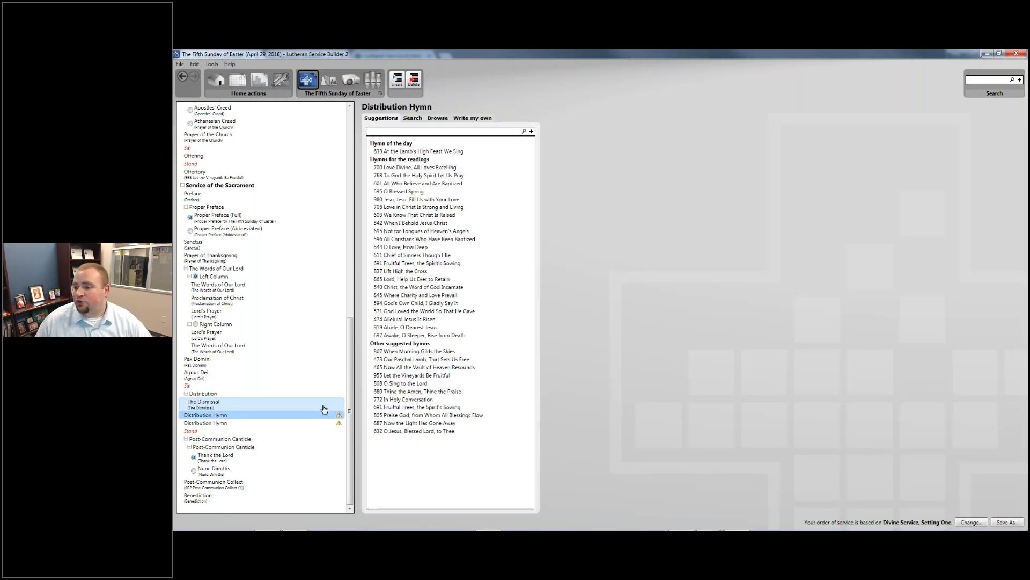
- Search for hymn 636 and assign Soul, Adorn Yourself with Gladness to the first Distribution Hymn
left_click(449, 132)
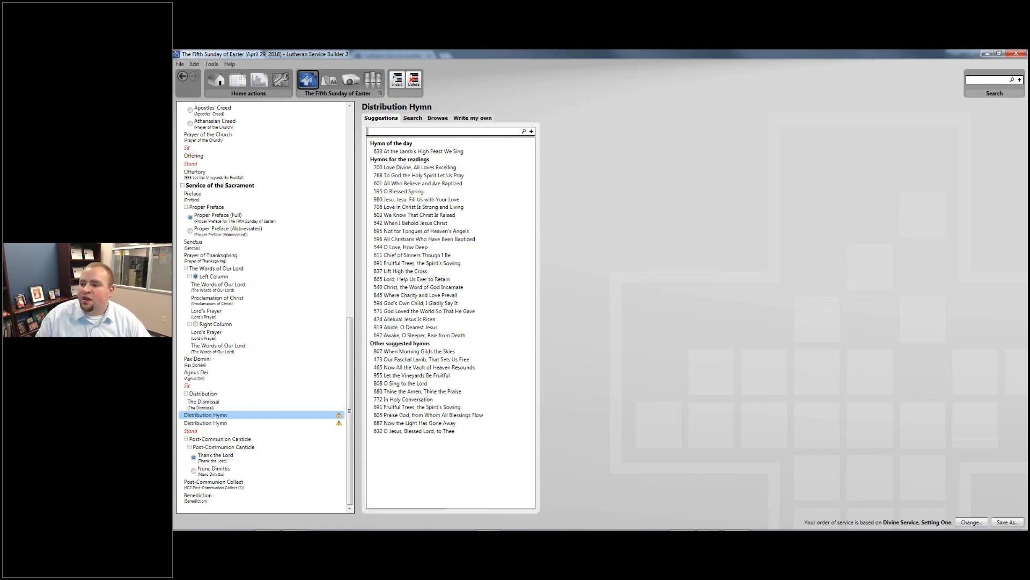
type("636")
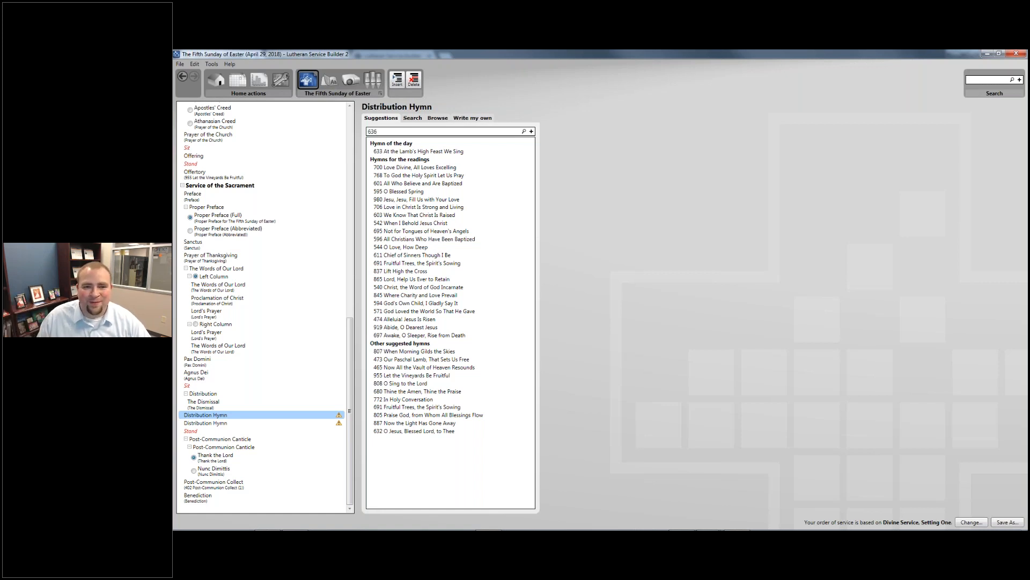
key("Return")
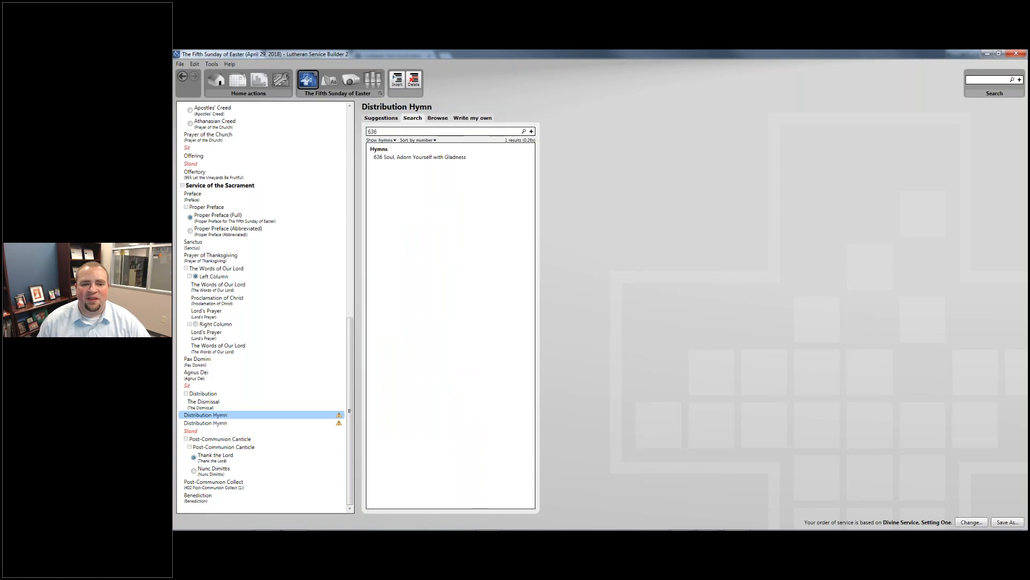
left_click(438, 157)
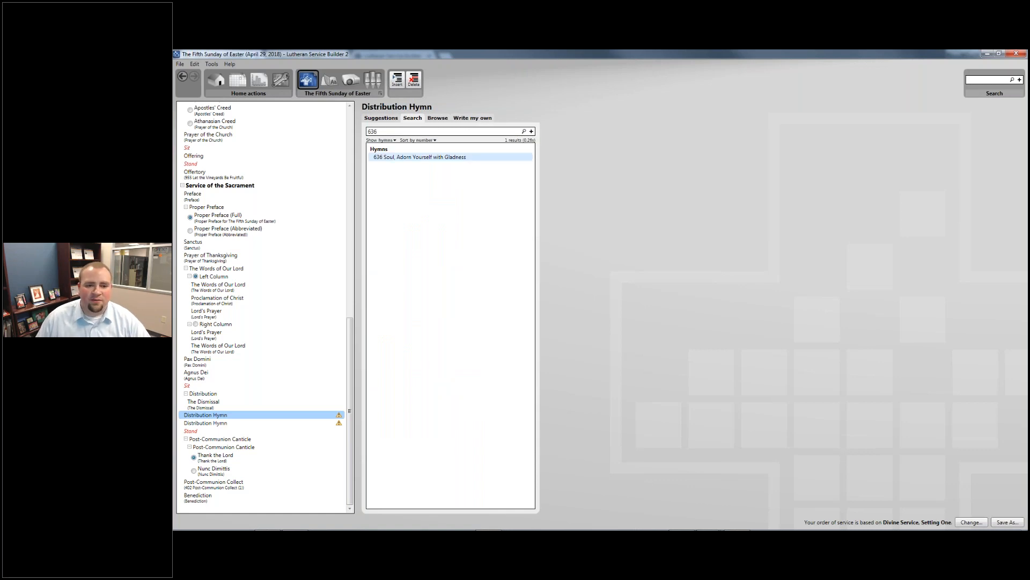
left_click(227, 428)
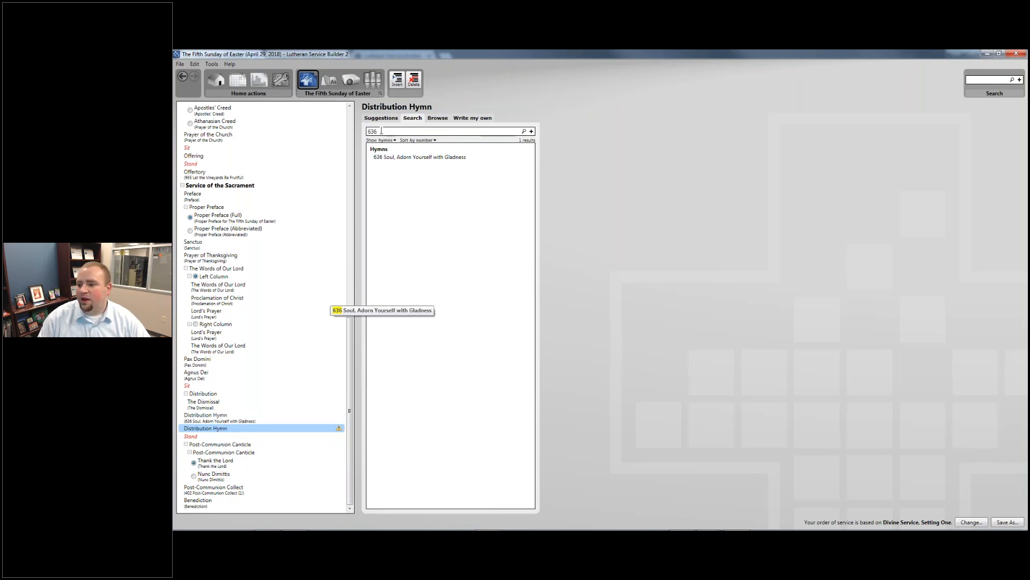
- Search hymns for 'Lord's Supper' and preview 445 and 534, including melody and background
key("BackSpace")
key("BackSpace")
key("BackSpace")
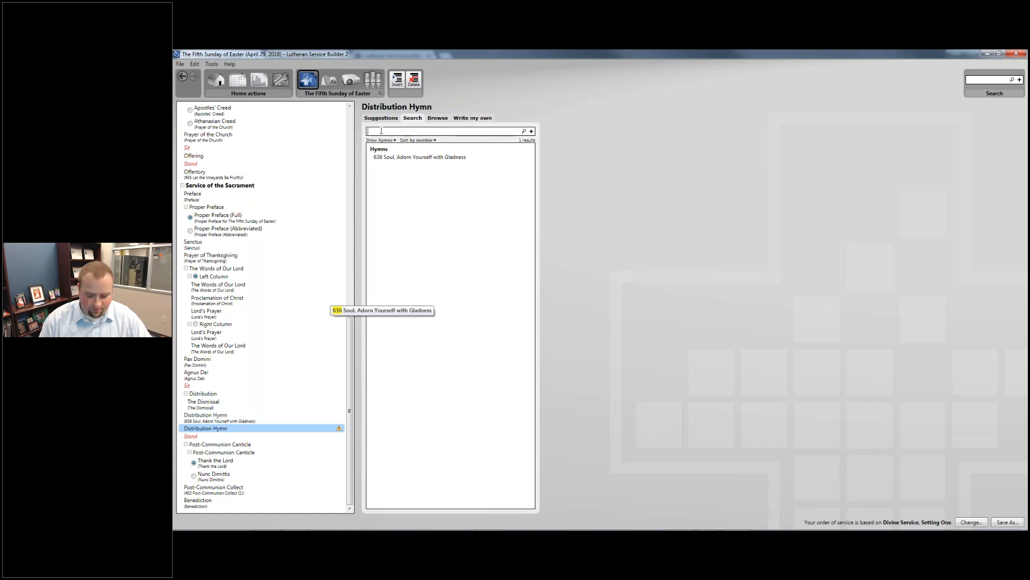
type("The lor")
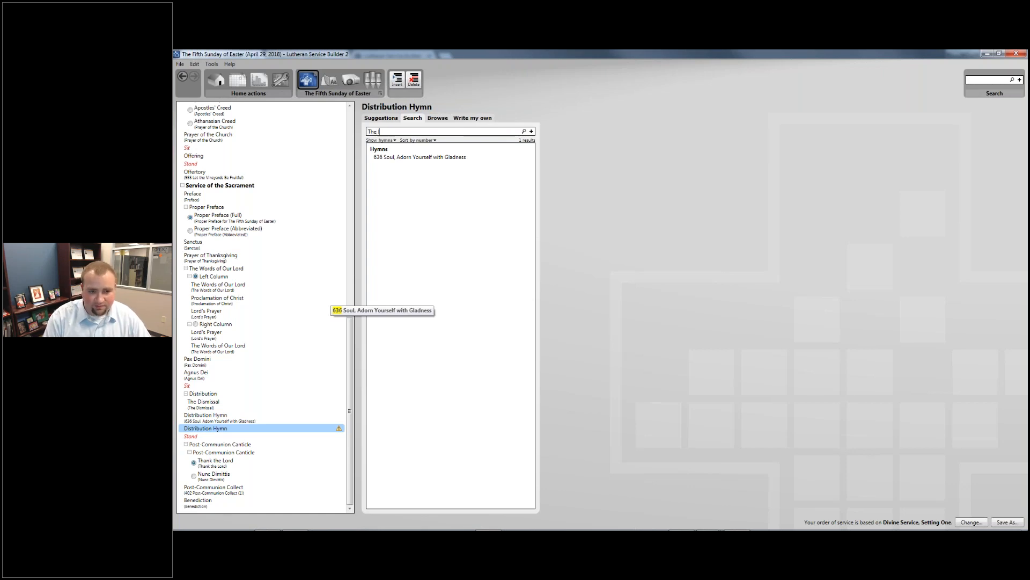
key("BackSpace")
key("BackSpace")
key("BackSpace")
type("Lord's Supper")
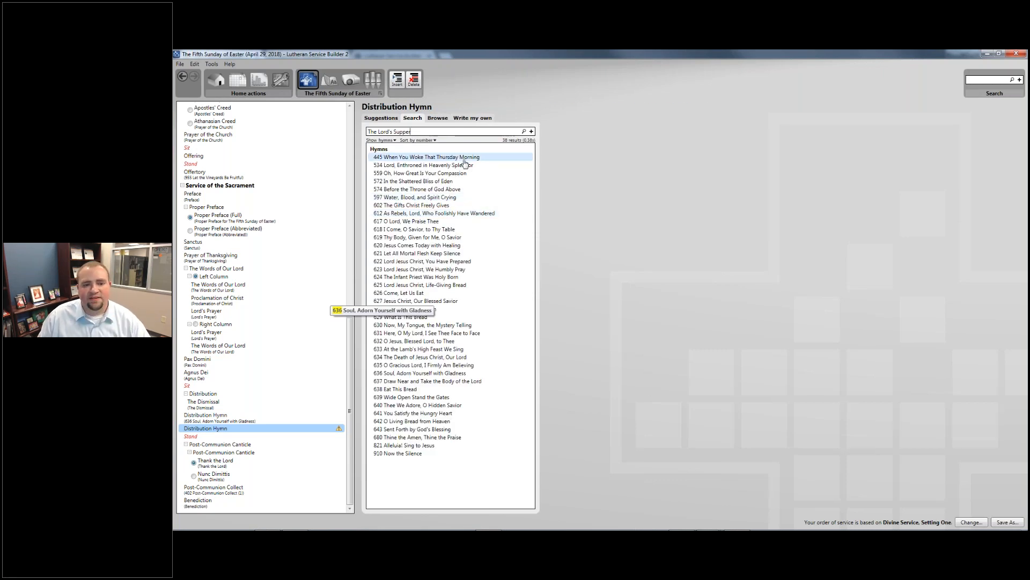
left_click(464, 159)
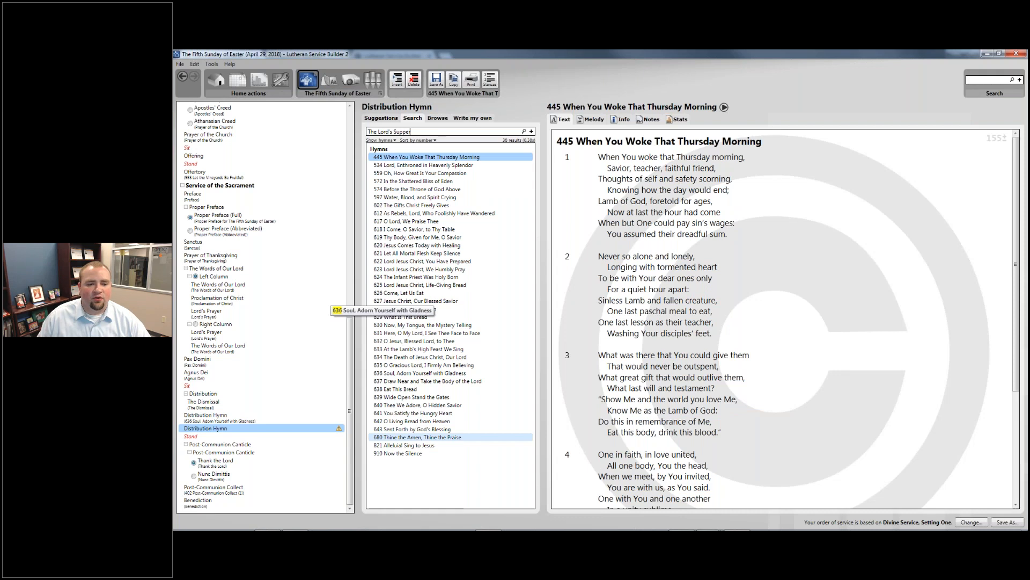
left_click(422, 165)
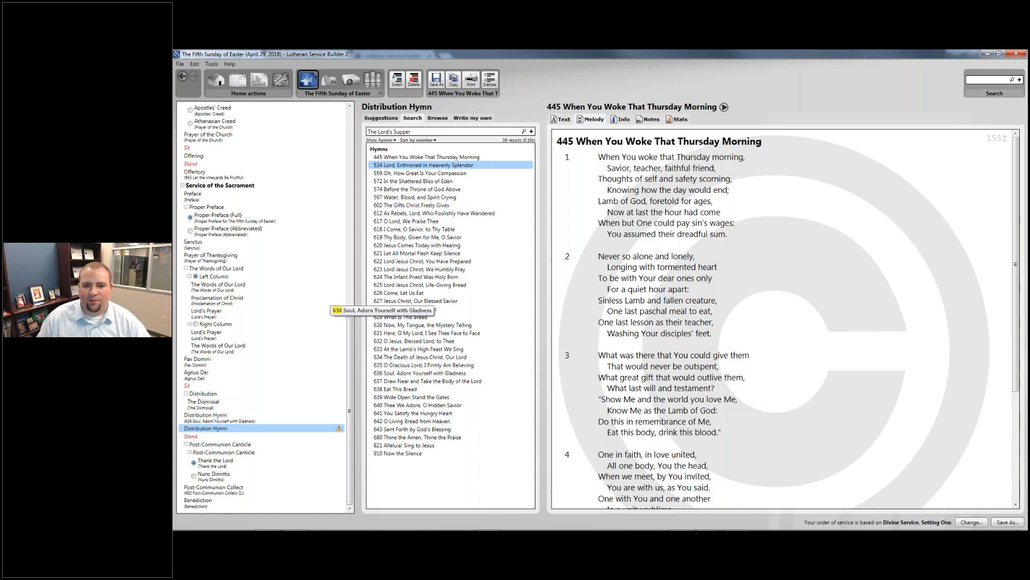
left_click(594, 119)
left_click(622, 119)
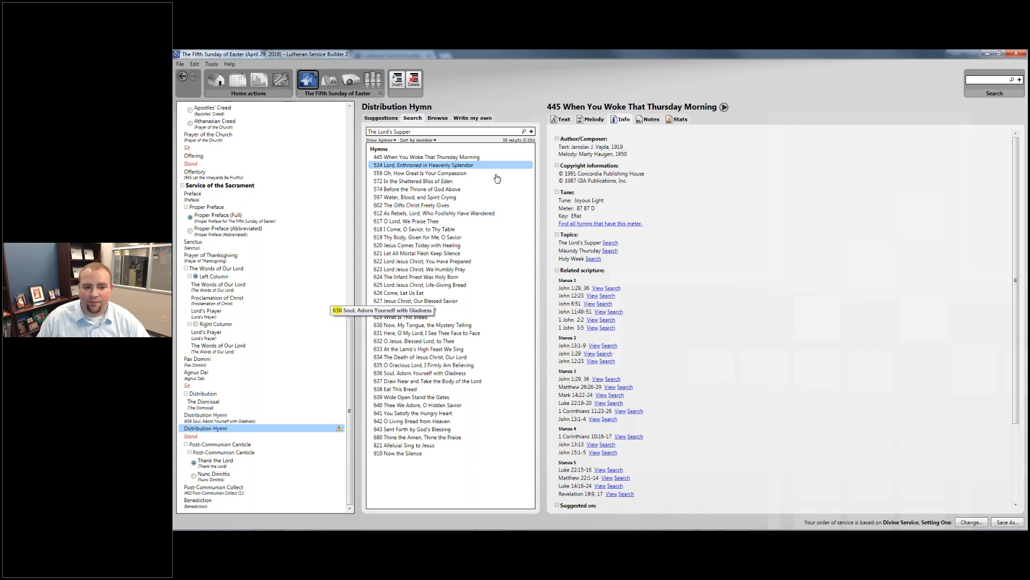
- Run the topic search 'topic:Lord's Supper', then clear the search box
left_click(466, 132)
key("Home")
type("topic:")
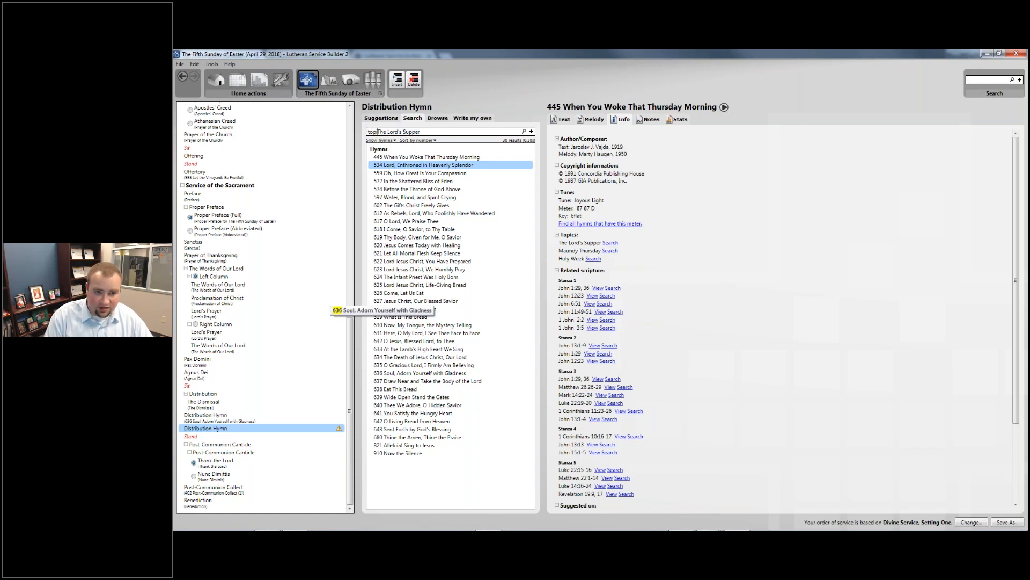
key("Return")
left_click(496, 131)
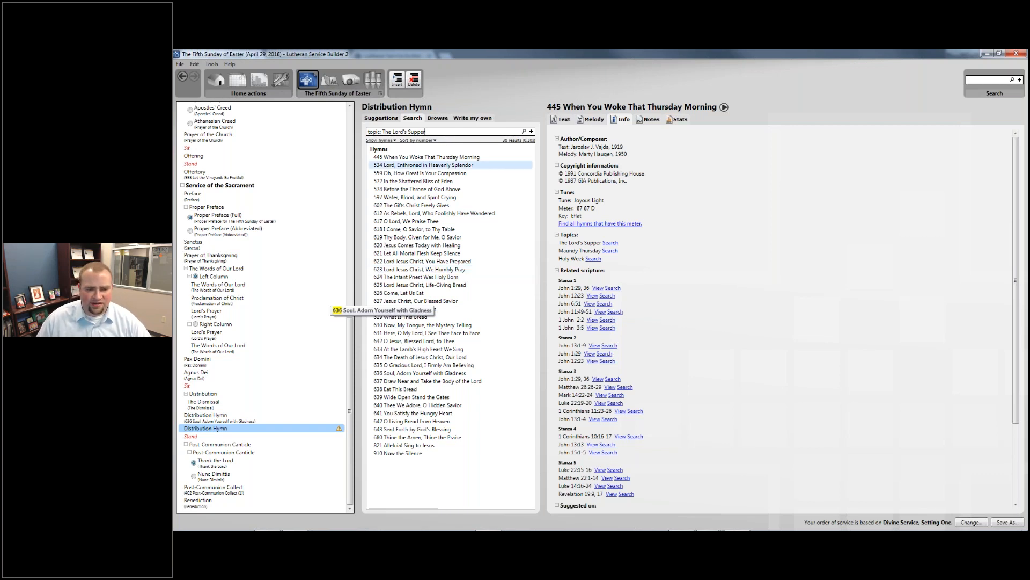
key("ctrl+a")
key("BackSpace")
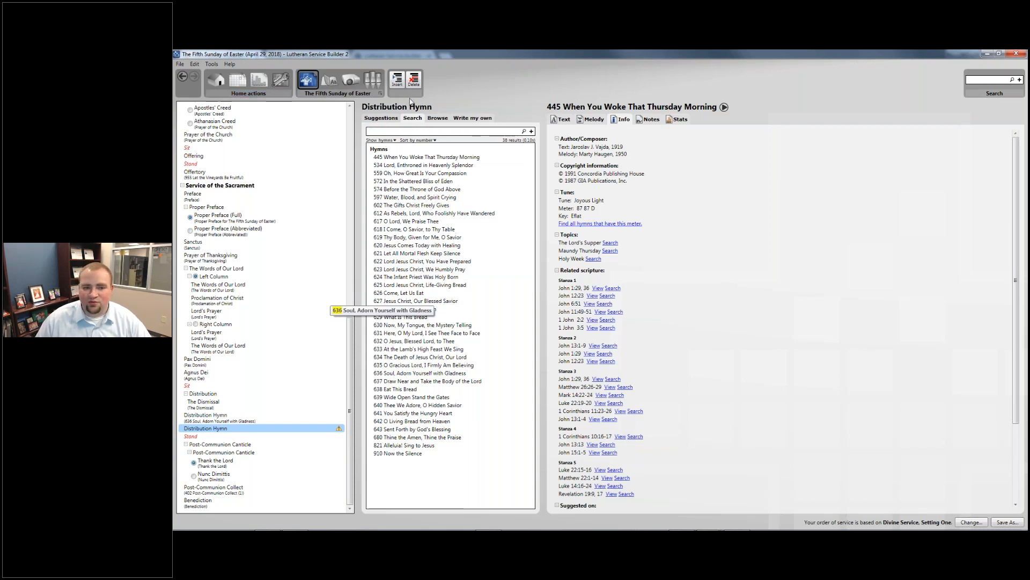
- Search 'You Satisfy' and place hymn 641 into the second Distribution Hymn
type("You")
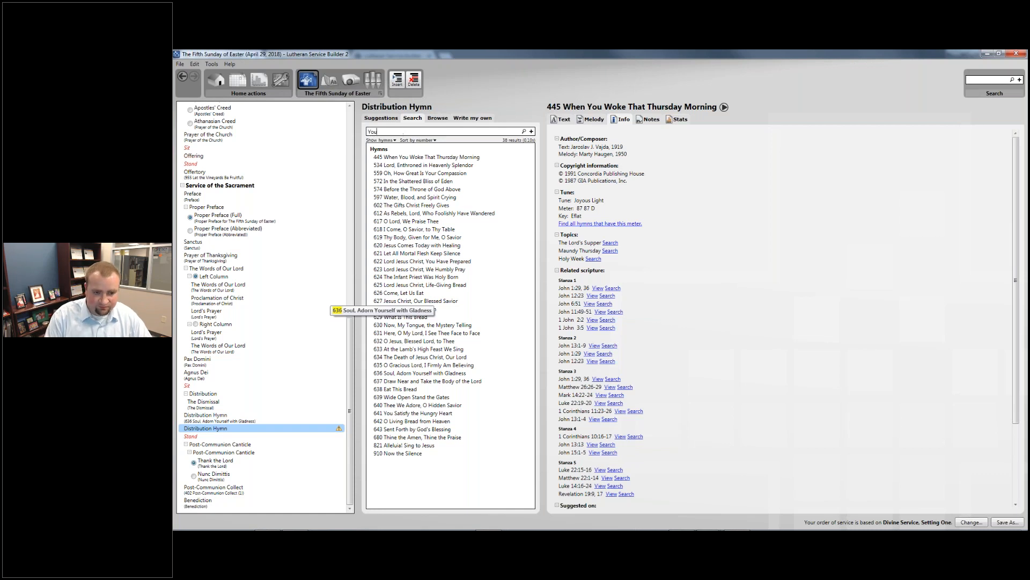
type(" Satisfy")
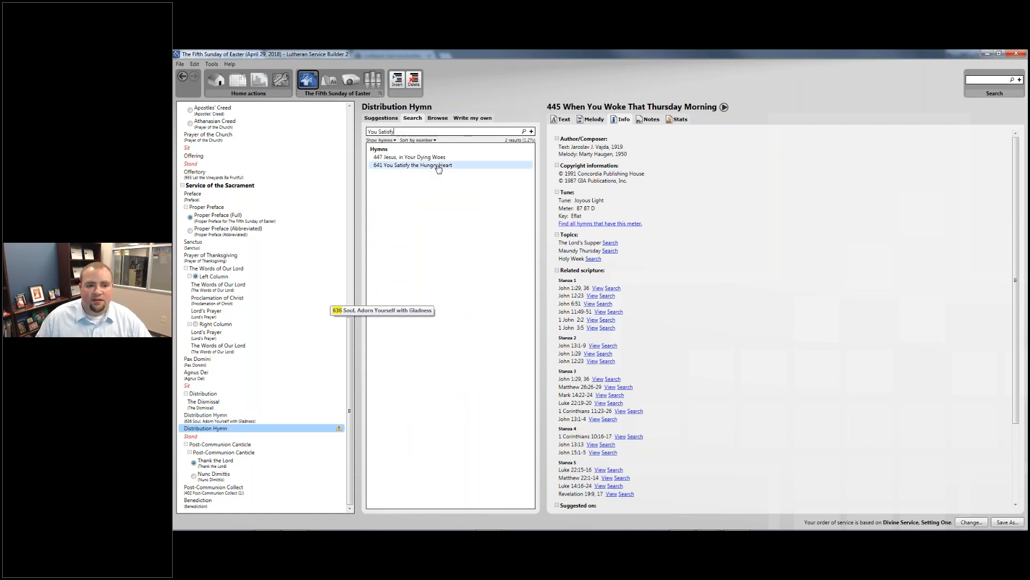
left_click(429, 166)
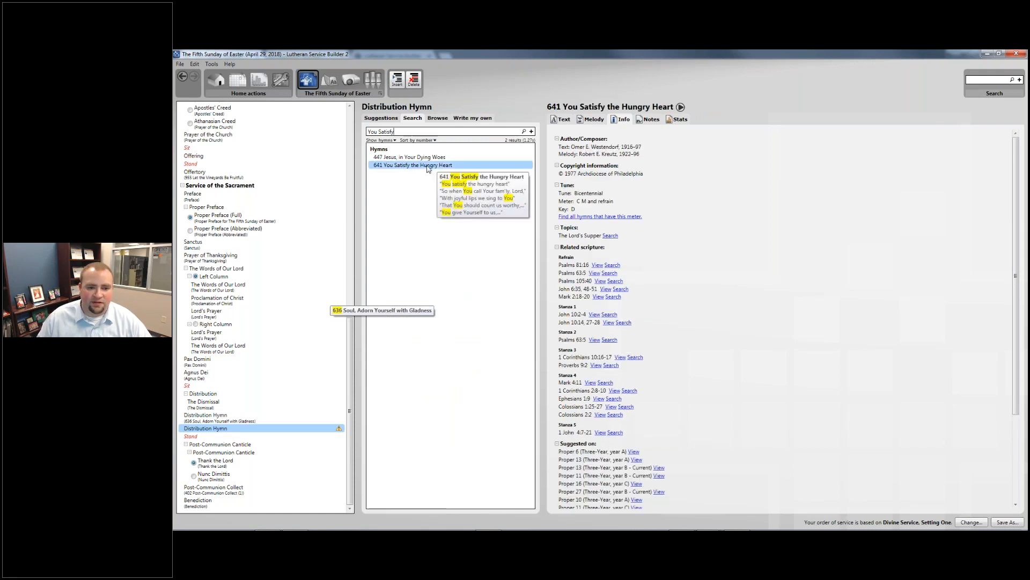
mouse_move(430, 161)
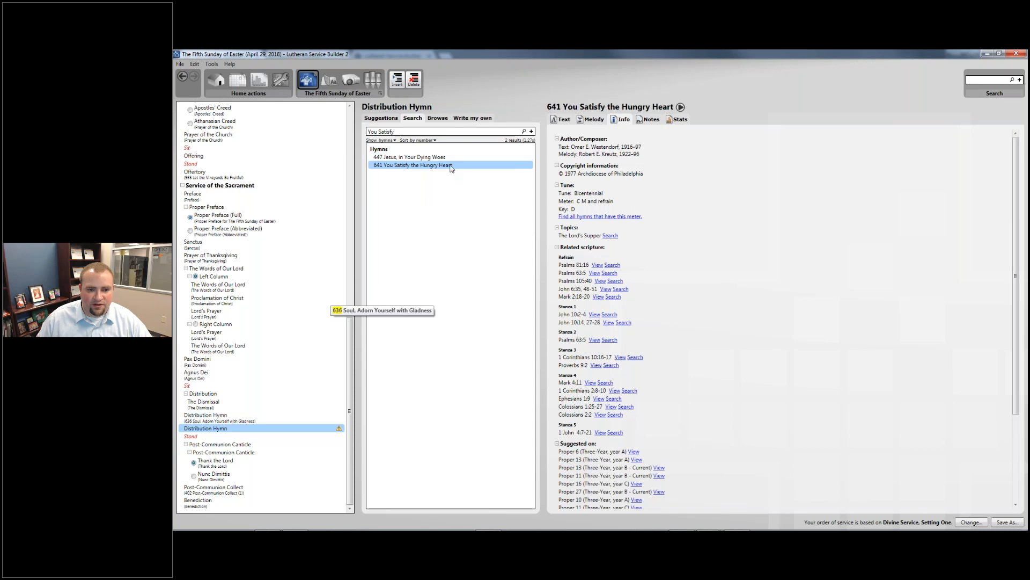
left_click_drag(451, 168, 257, 429)
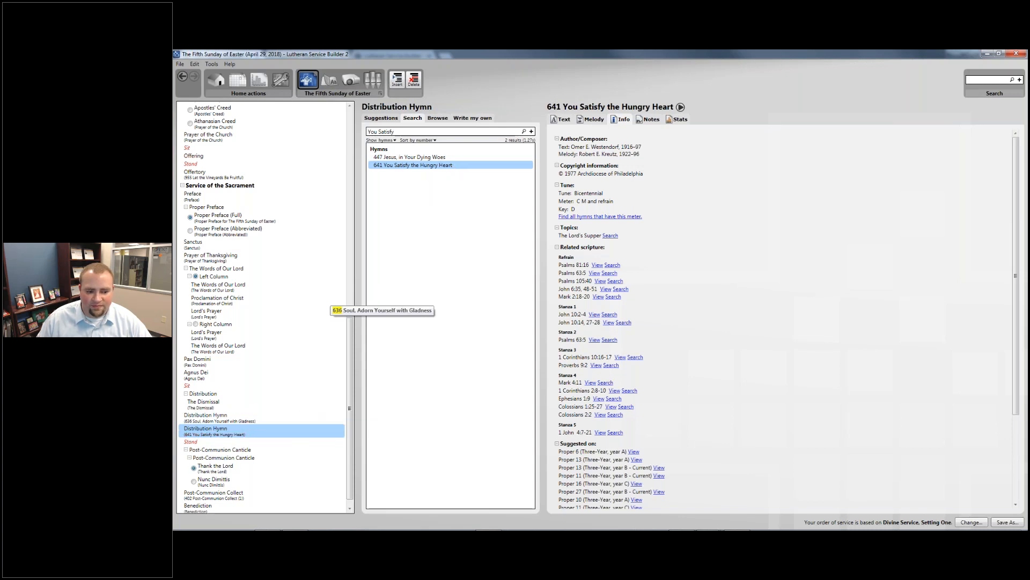
scroll(285, 402, "down", 1)
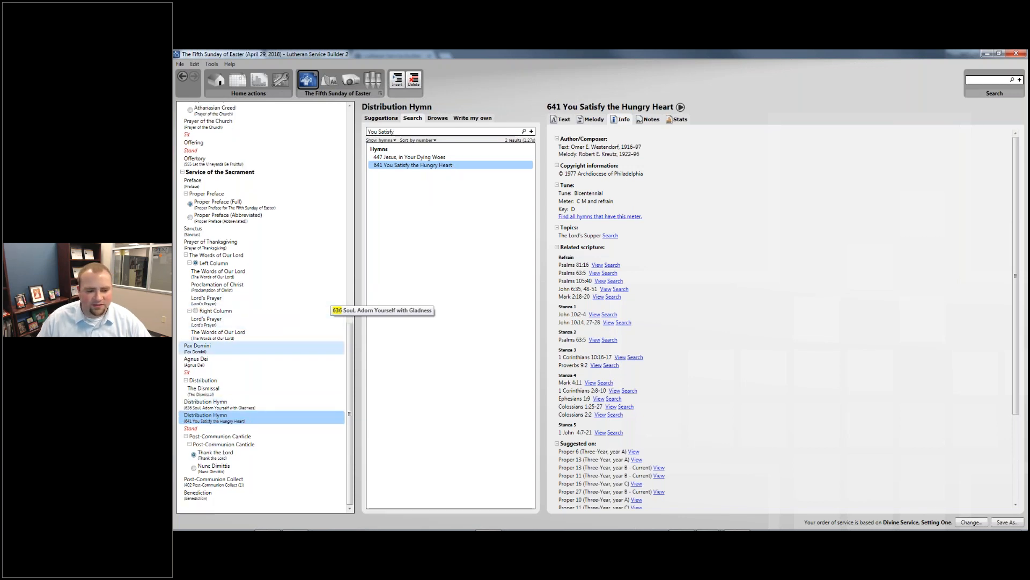
- Review Thank the Lord, the Post-Communion Collect with its alternatives, and the Benediction
left_click(232, 458)
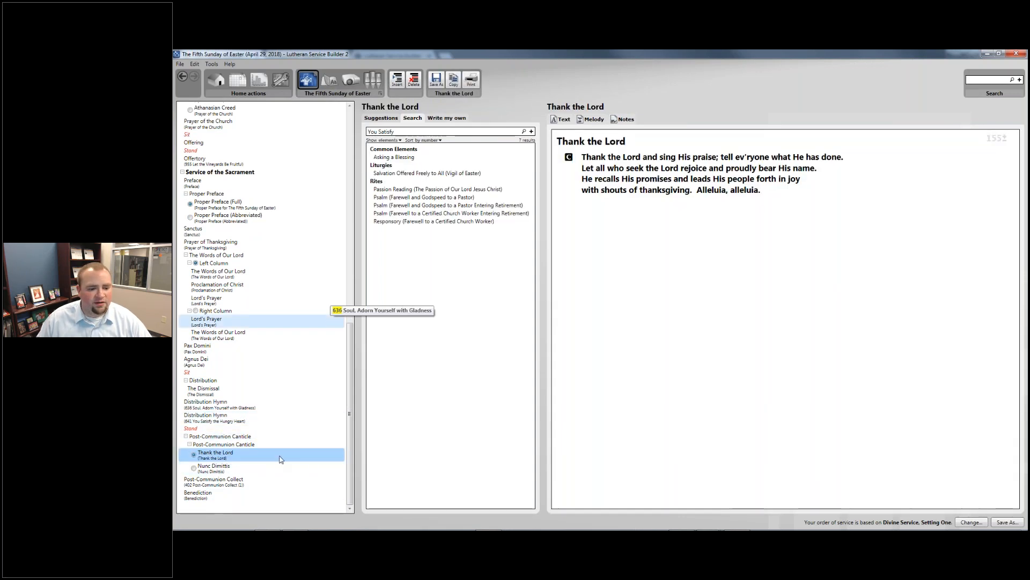
left_click(265, 481)
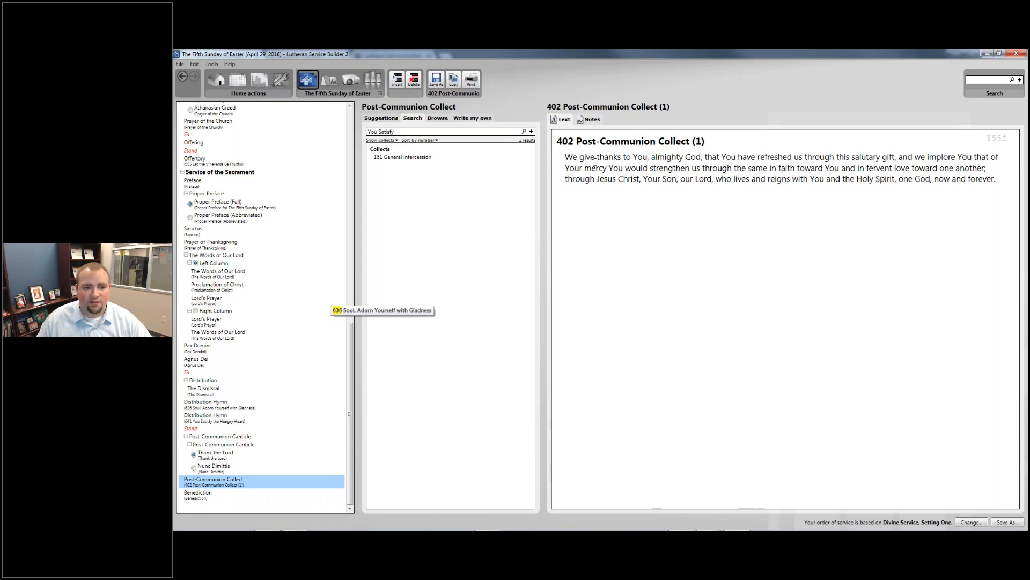
left_click(381, 118)
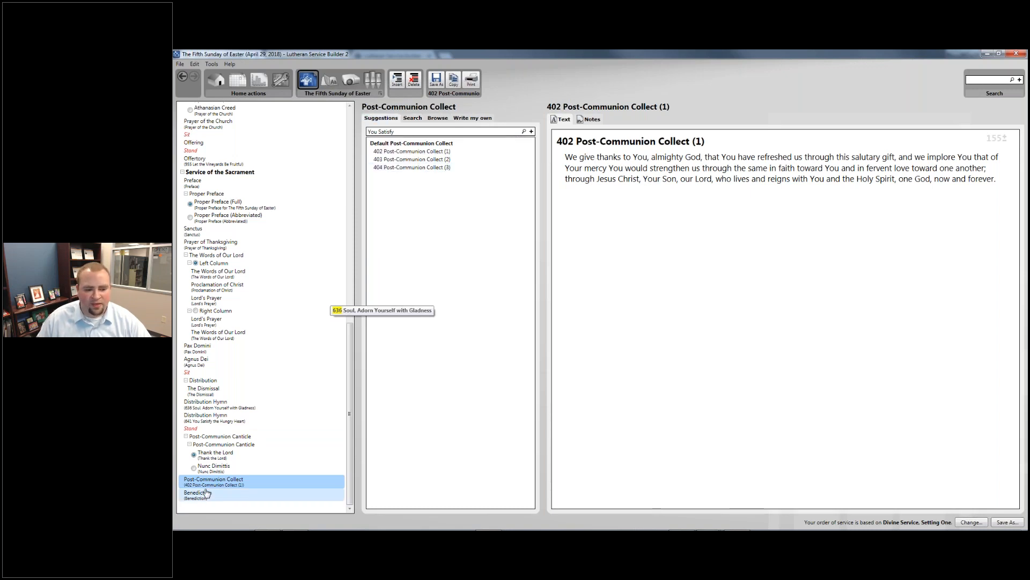
left_click(261, 494)
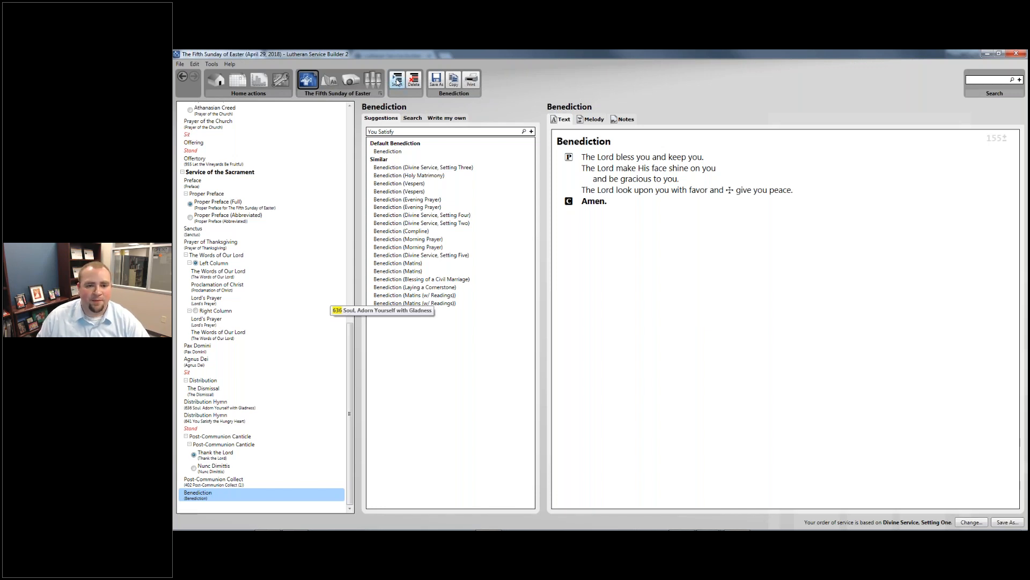
- Insert a hymn element after the Benediction and fill it with 544 O Love, How Deep
left_click(397, 81)
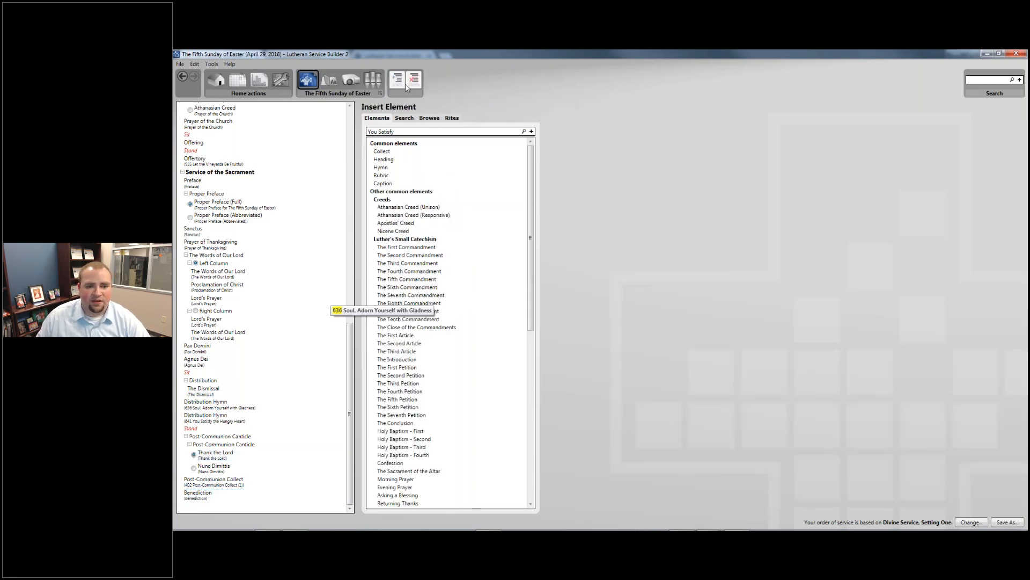
left_click(394, 169)
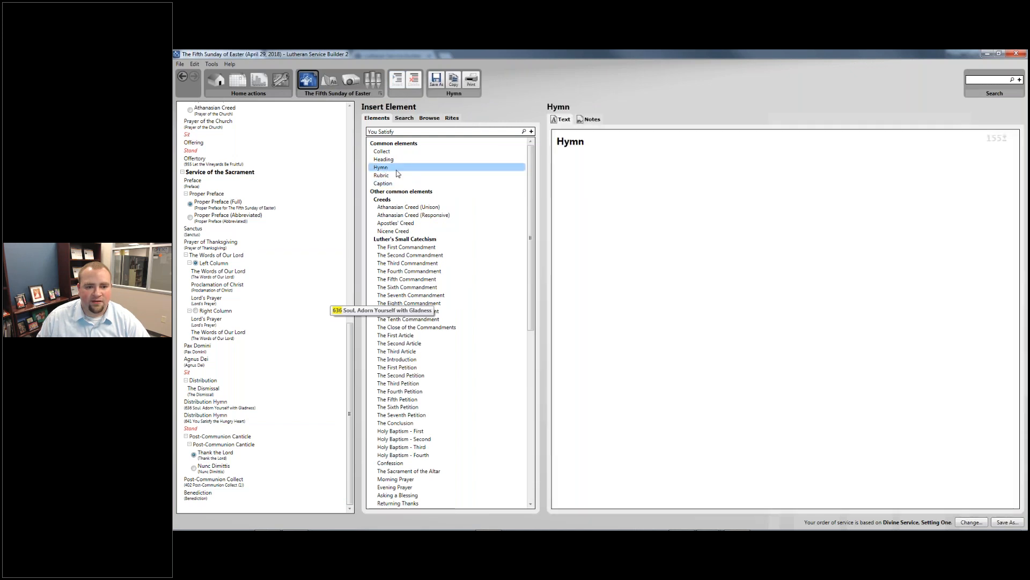
mouse_move(394, 171)
left_mouse_down()
mouse_move(357, 183)
mouse_move(232, 505)
left_mouse_up()
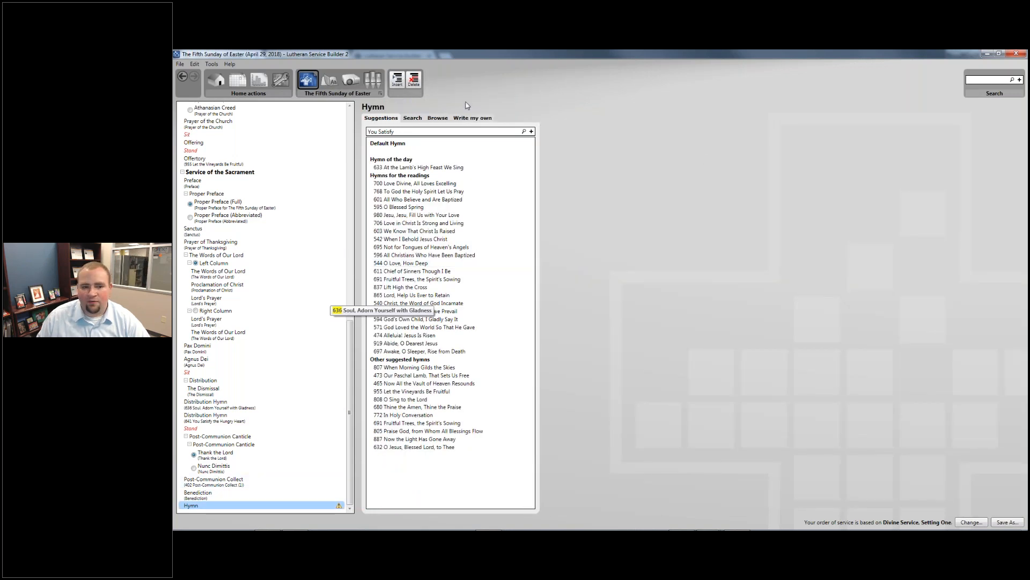
left_click_drag(443, 131, 328, 134)
type("544")
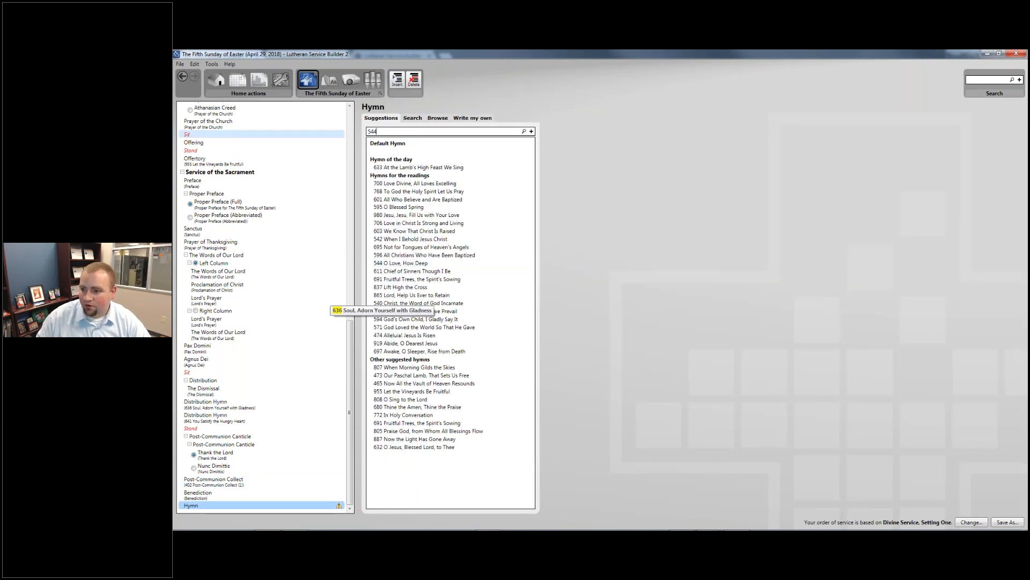
key("Return")
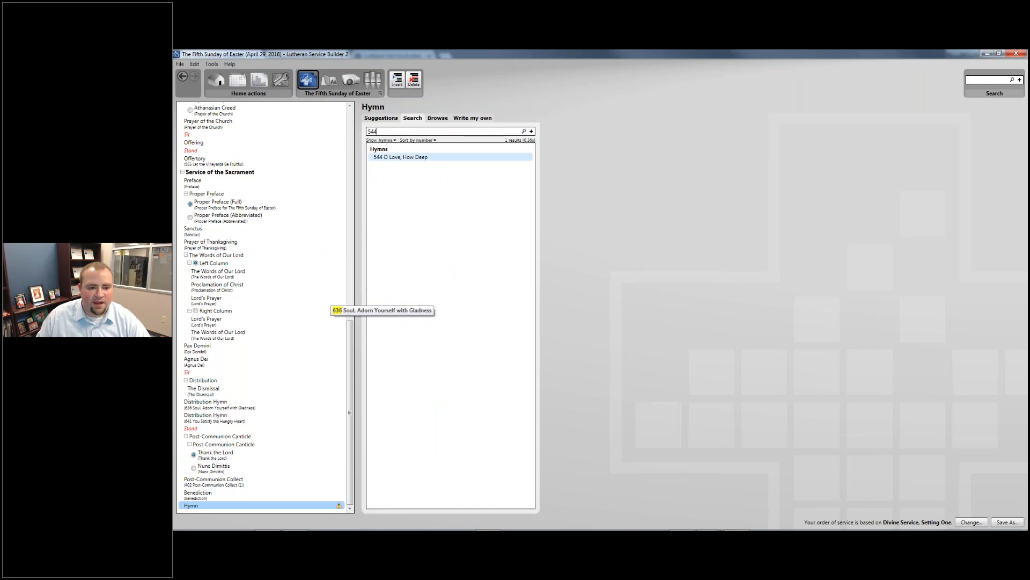
left_click_drag(400, 158, 258, 505)
- Rename the new hymn entry to 'Closing Hymn'
left_click(231, 482)
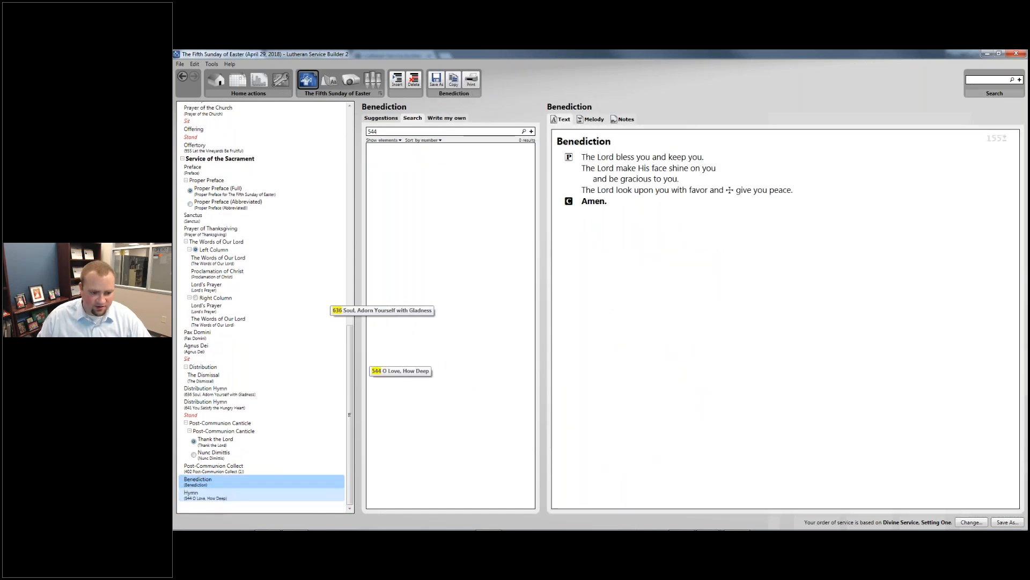
left_click(196, 495)
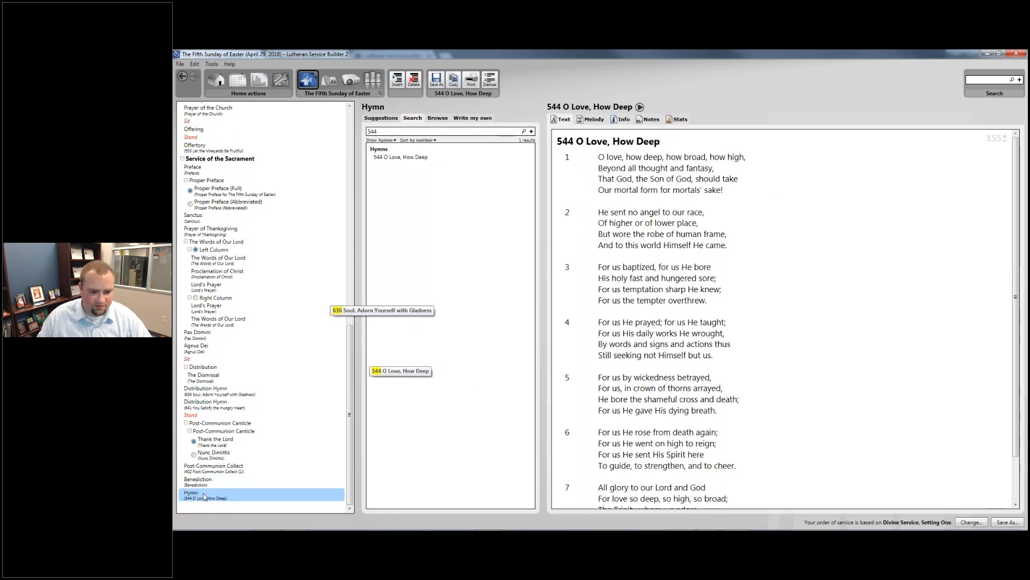
right_click(200, 497)
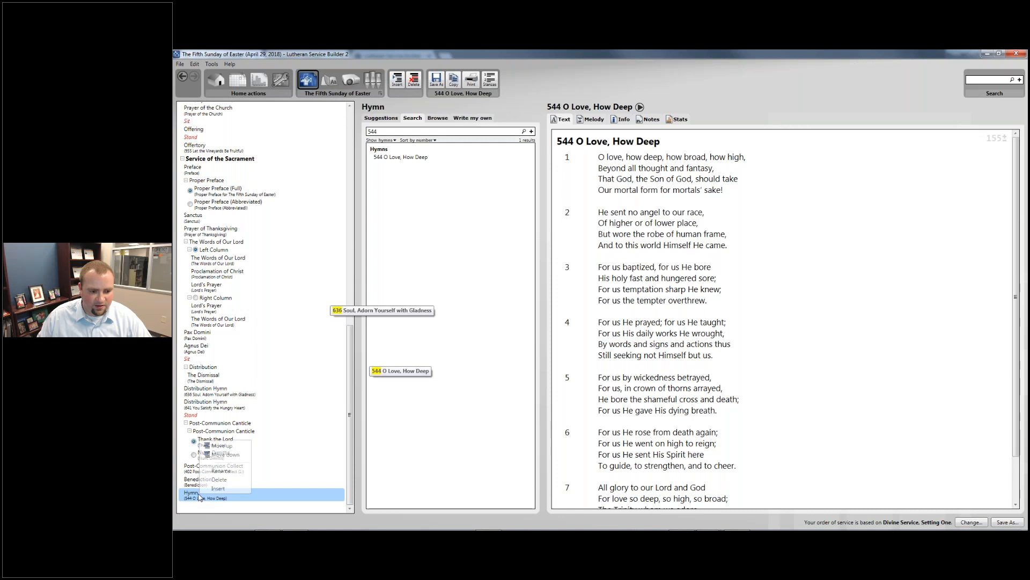
left_click(219, 471)
key("Home")
type("Closing")
key("Return")
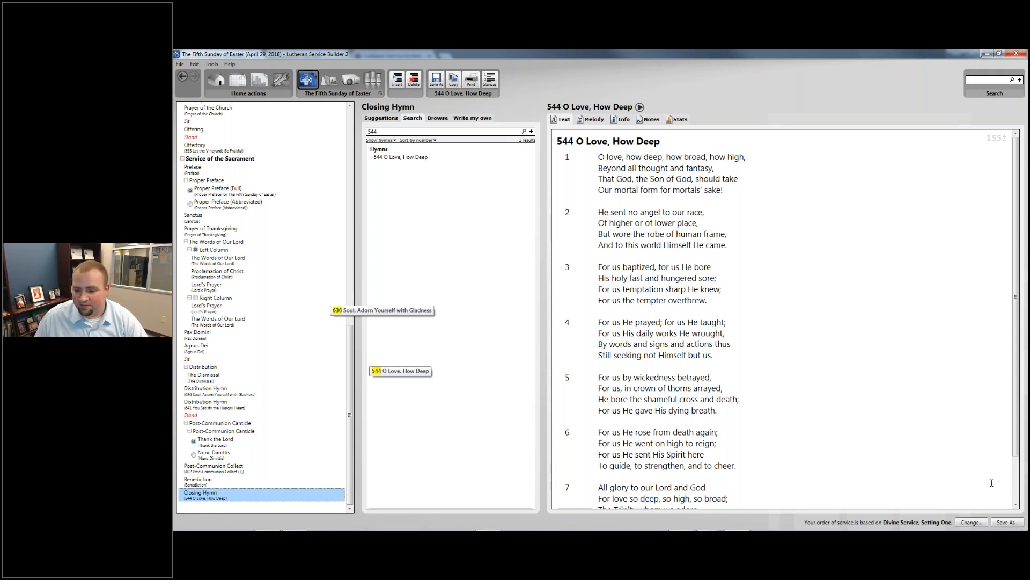
- Save the order as custom order 'Divine Service, Setting One (training example)'
left_click(1007, 523)
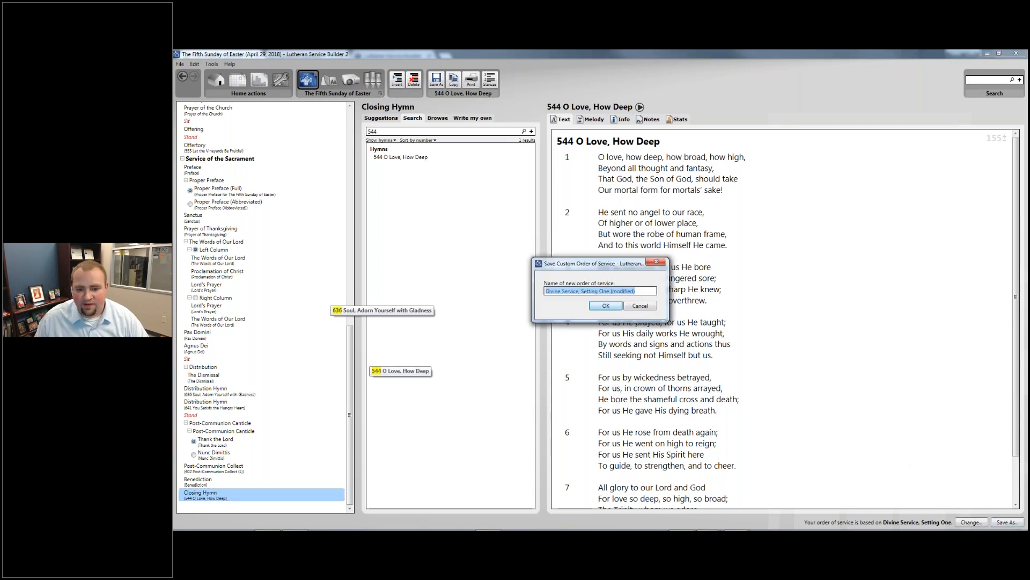
left_click_drag(611, 291, 635, 293)
type("(tra")
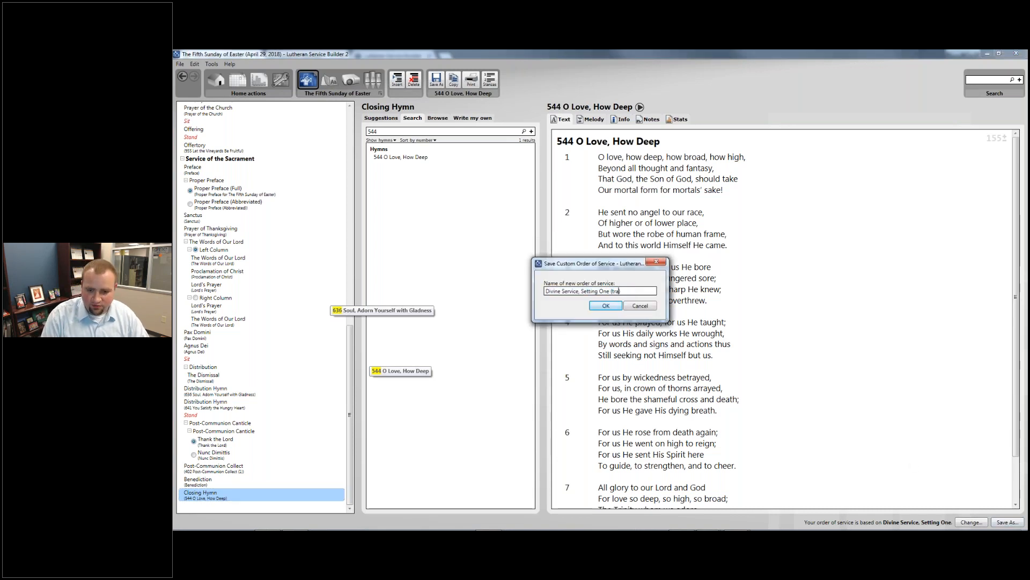
type("ining)example")
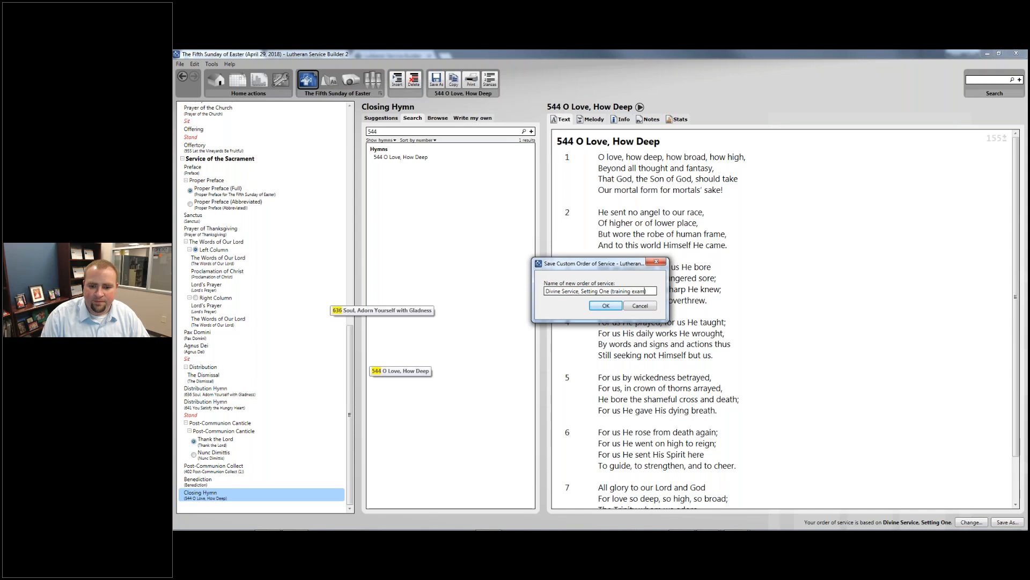
key("Return")
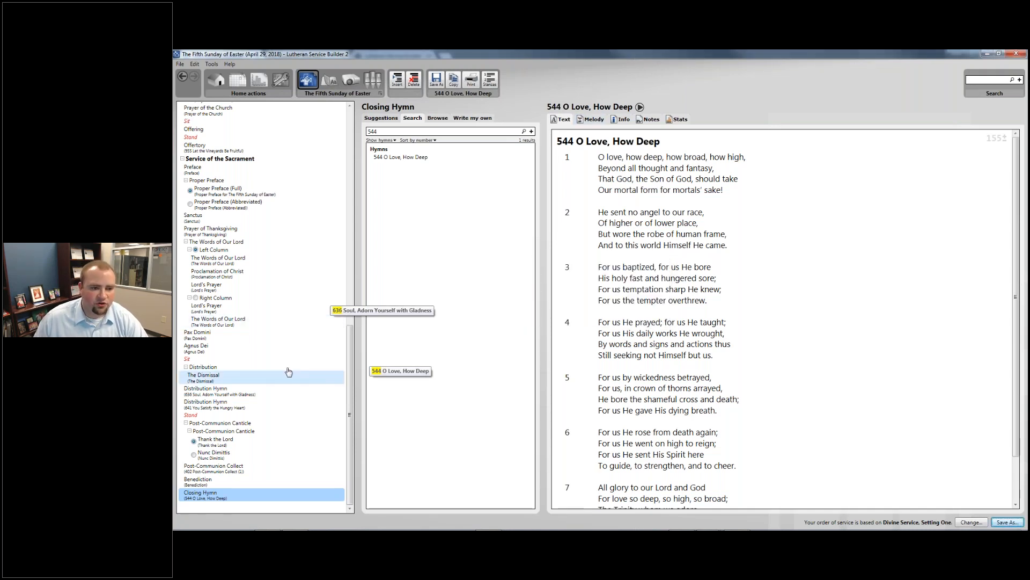
scroll(299, 359, "up", 3)
scroll(304, 351, "up", 10)
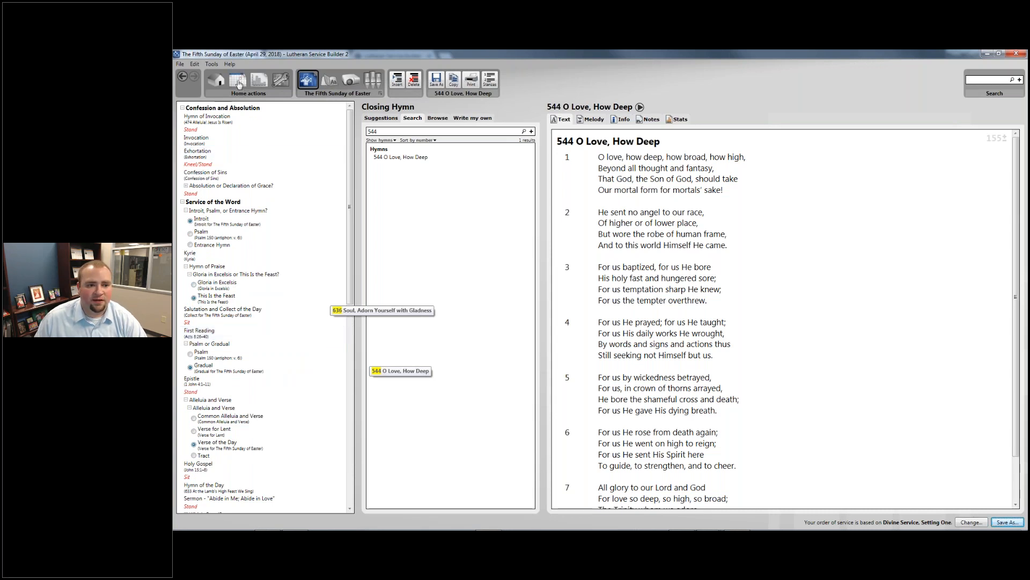
- Plan the May 6, 2018 Easter 6 service using the 'training example' custom order
left_click(238, 81)
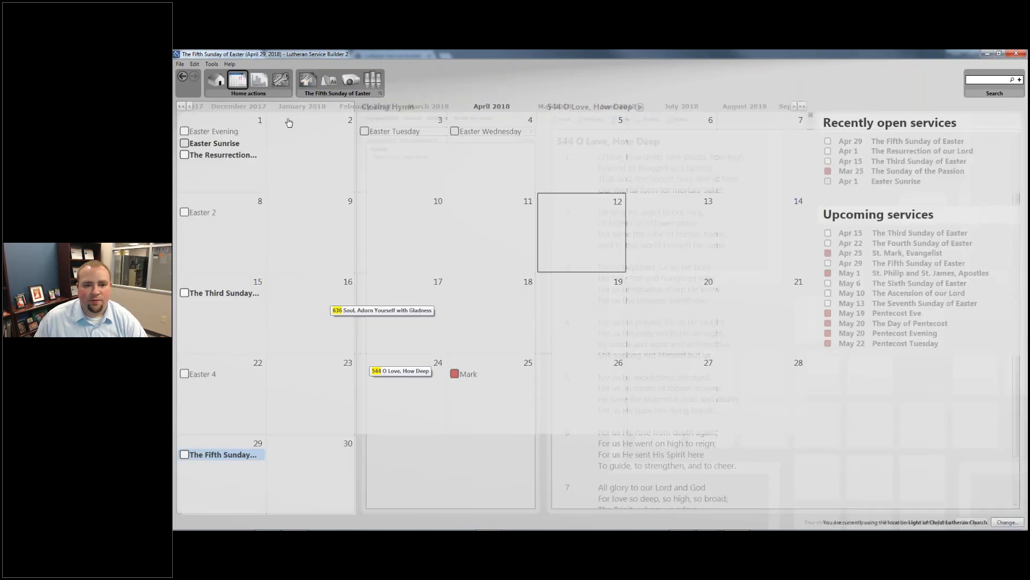
left_click(558, 106)
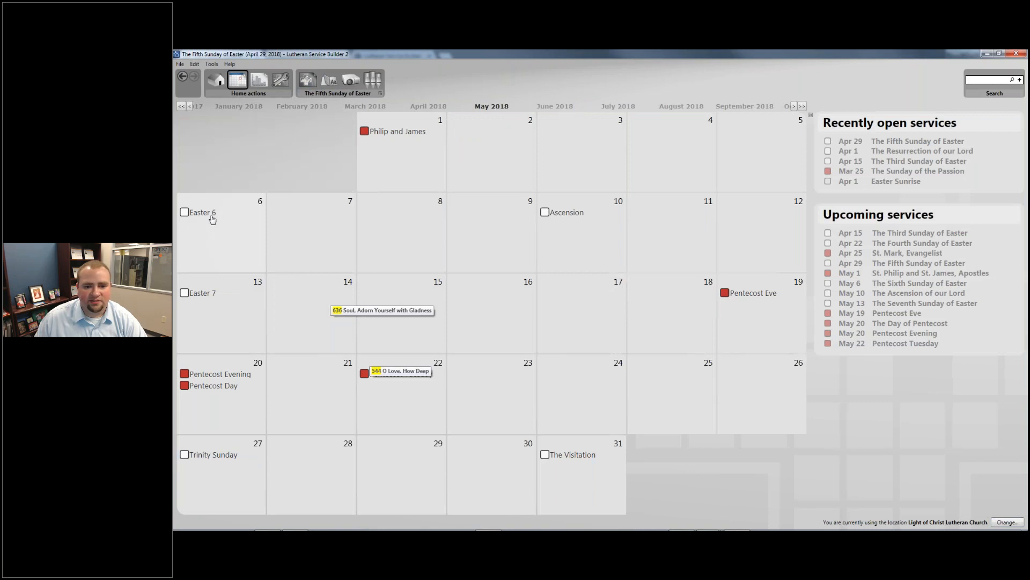
left_click(212, 216)
double_click(574, 286)
left_click(250, 431)
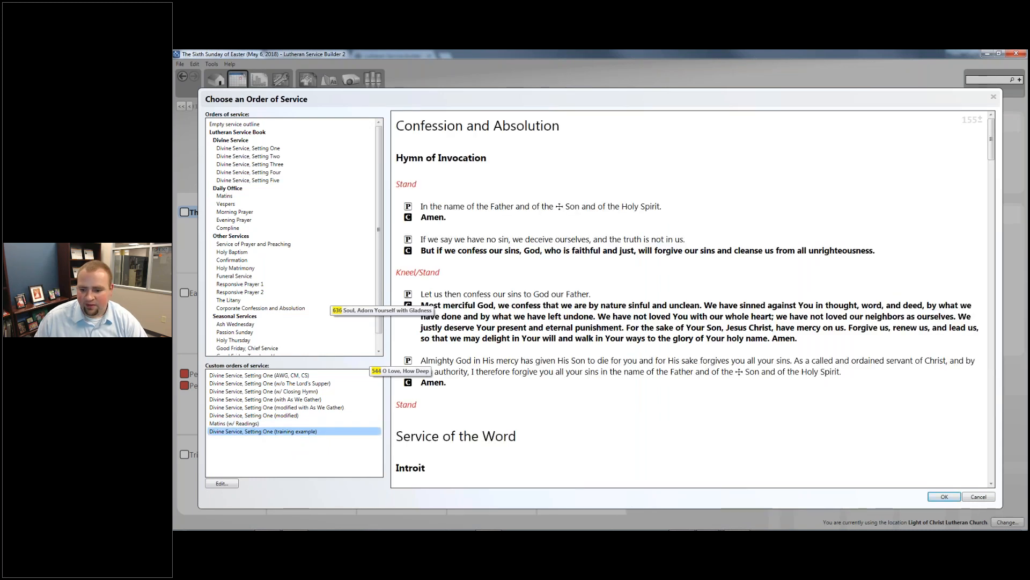
left_click(944, 496)
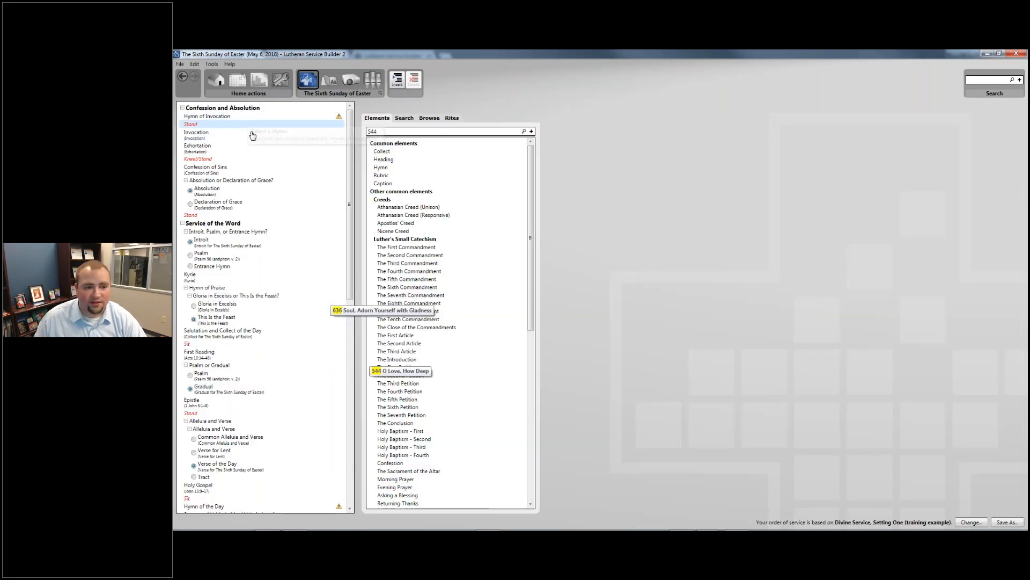
scroll(220, 233, "down", 2)
scroll(267, 263, "down", 6)
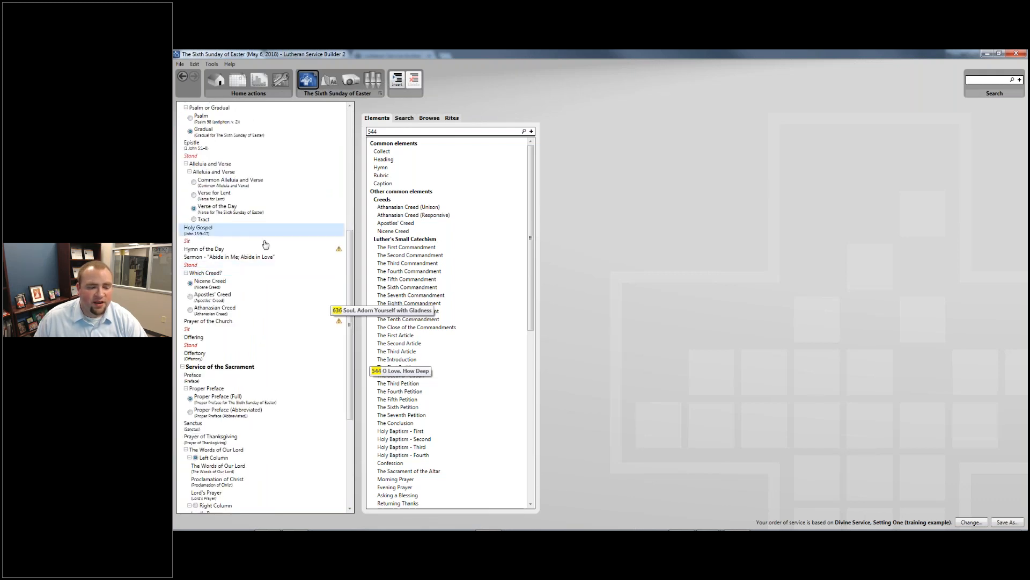
left_click(253, 258)
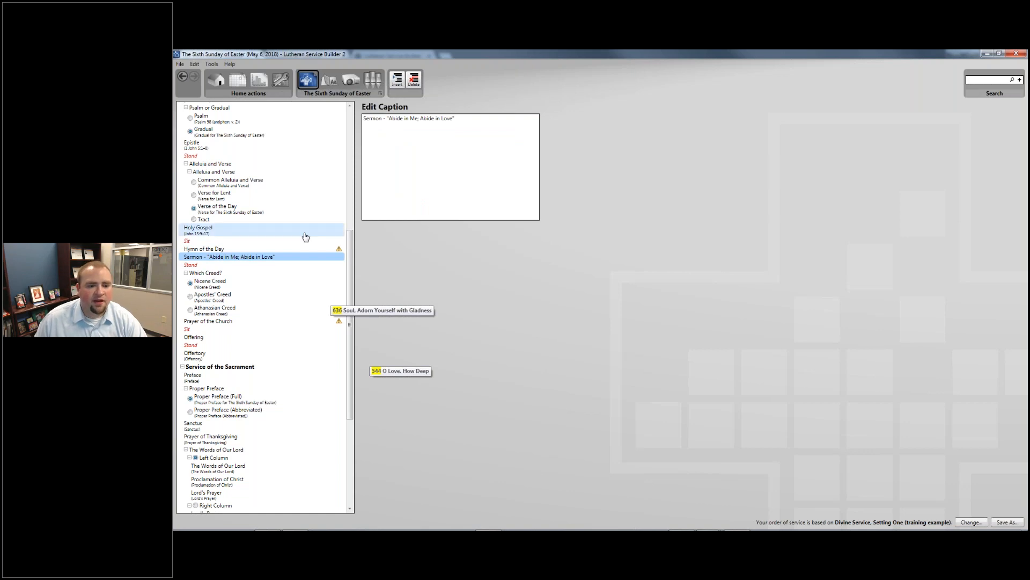
scroll(305, 237, "down", 6)
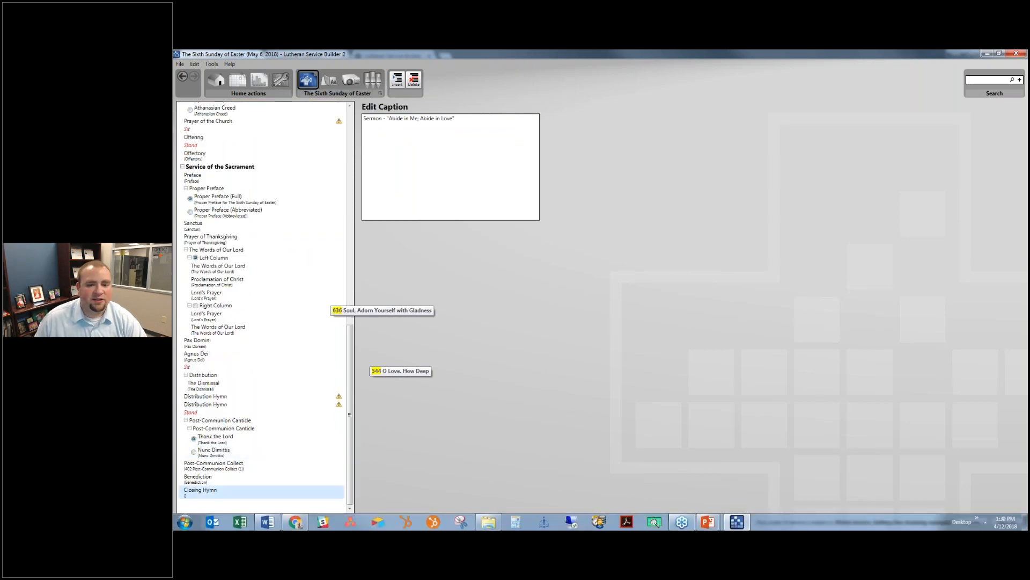
left_click(200, 490)
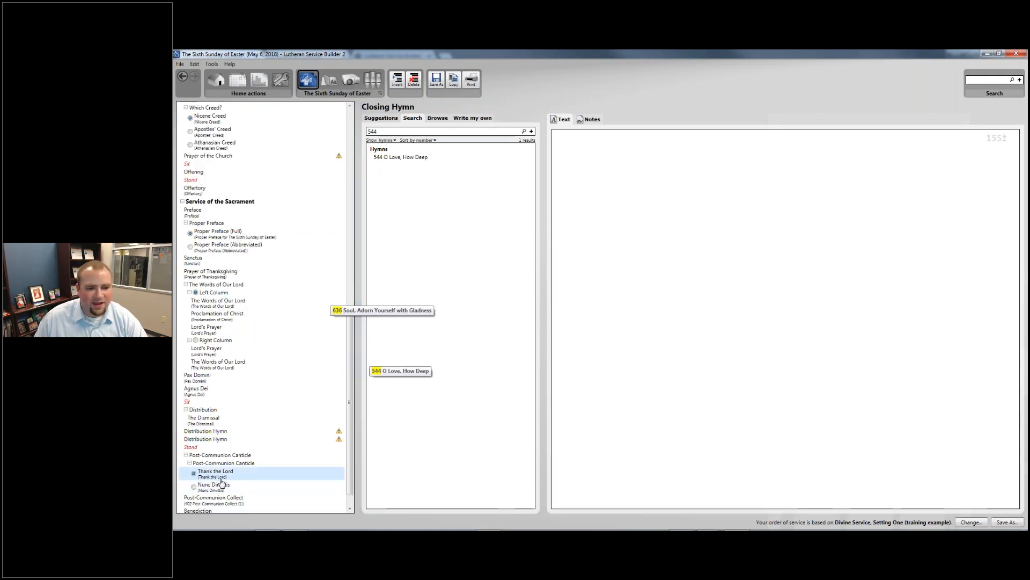
scroll(237, 344, "up", 5)
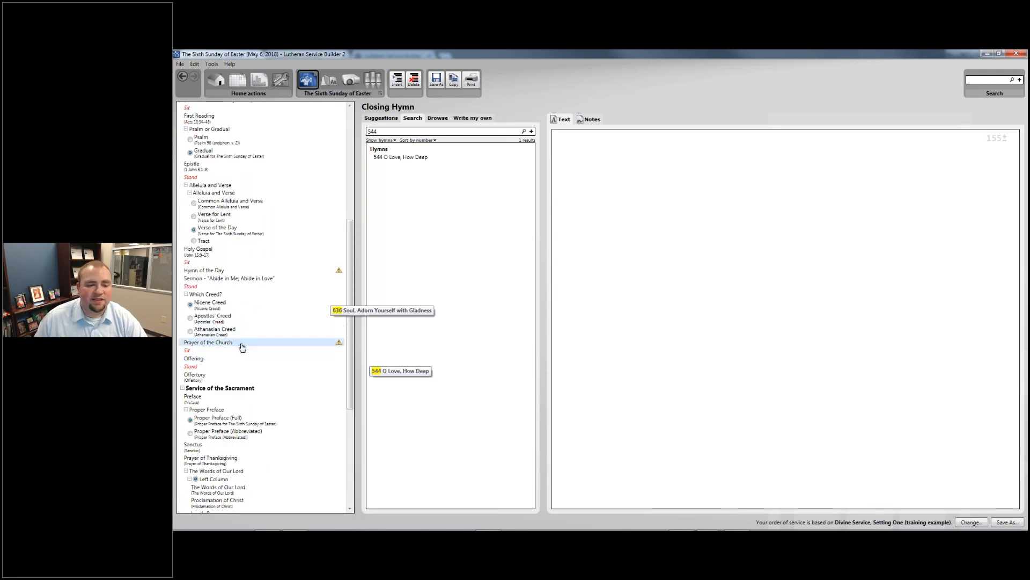
scroll(263, 352, "up", 5)
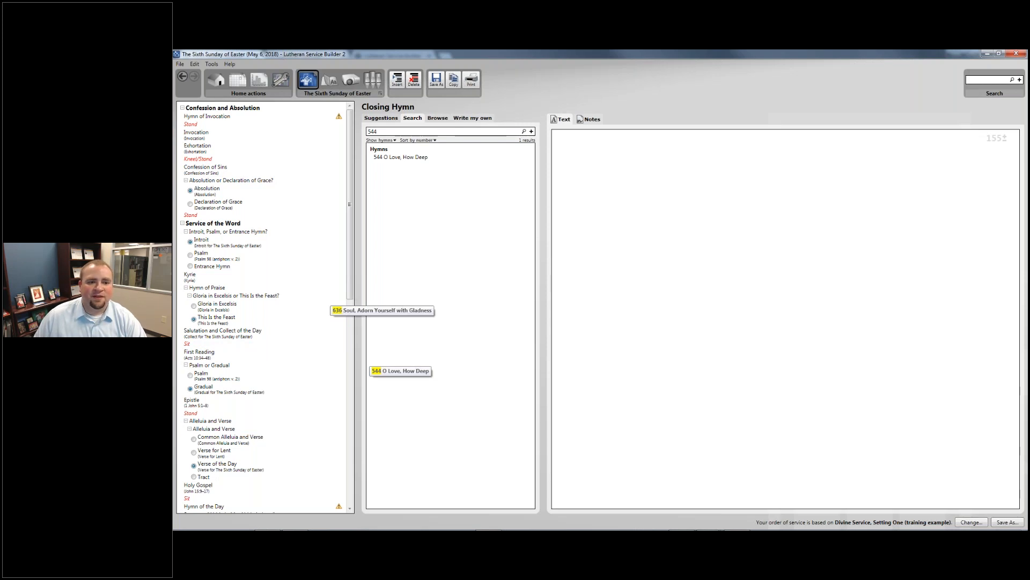
left_click(343, 93)
key("Escape")
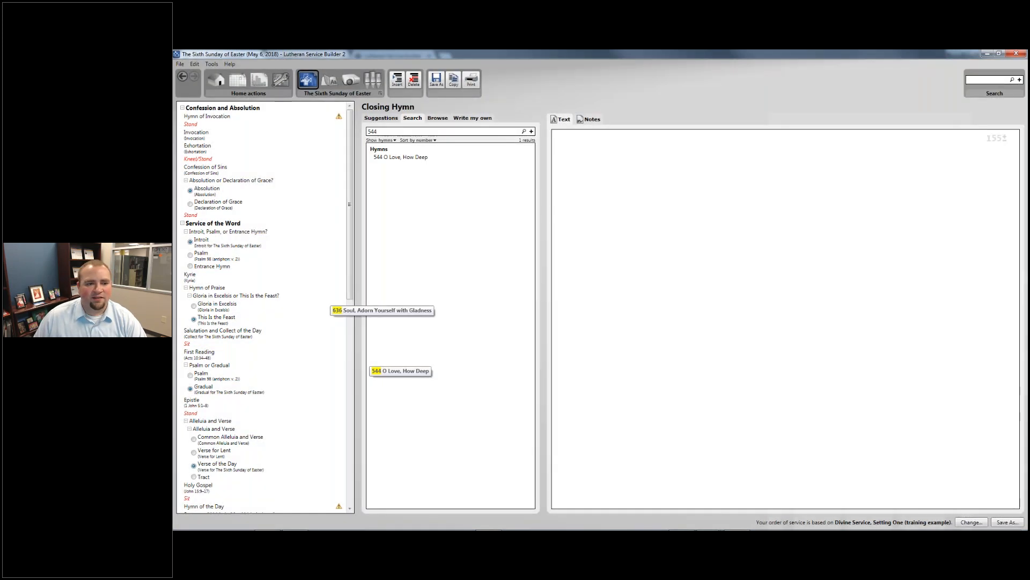
- Reopen the April 2018 Fifth Sunday of Easter service from the calendar
left_click(238, 81)
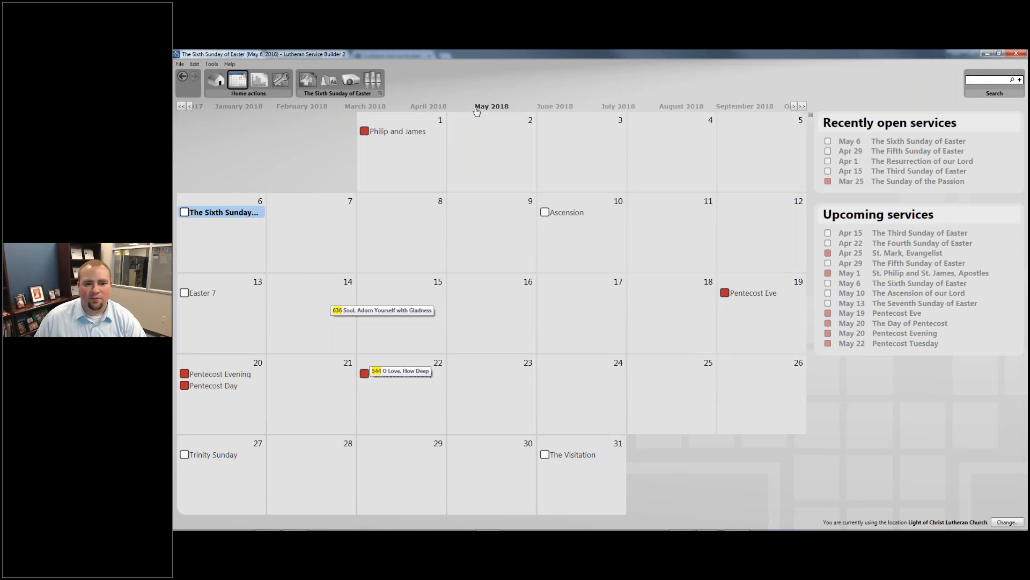
left_click(435, 107)
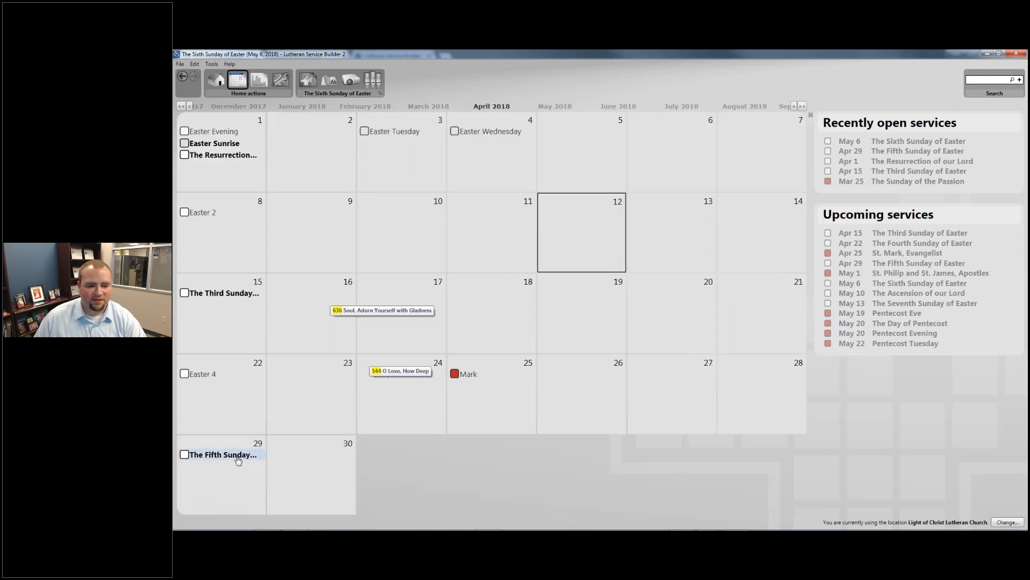
left_click(238, 456)
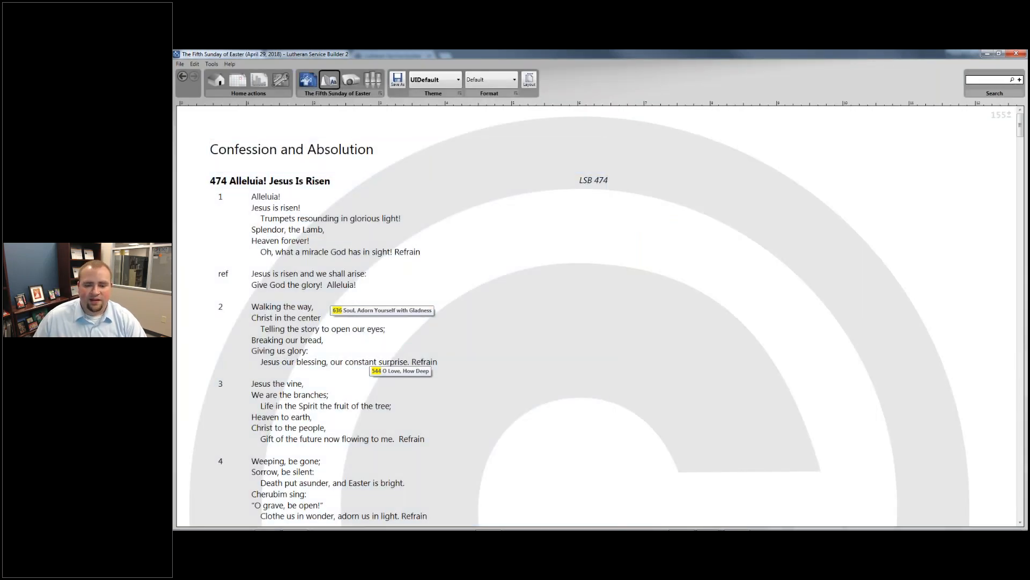
- Insert the As We Gather custom element at the top, above Confession and Absolution
left_click(308, 80)
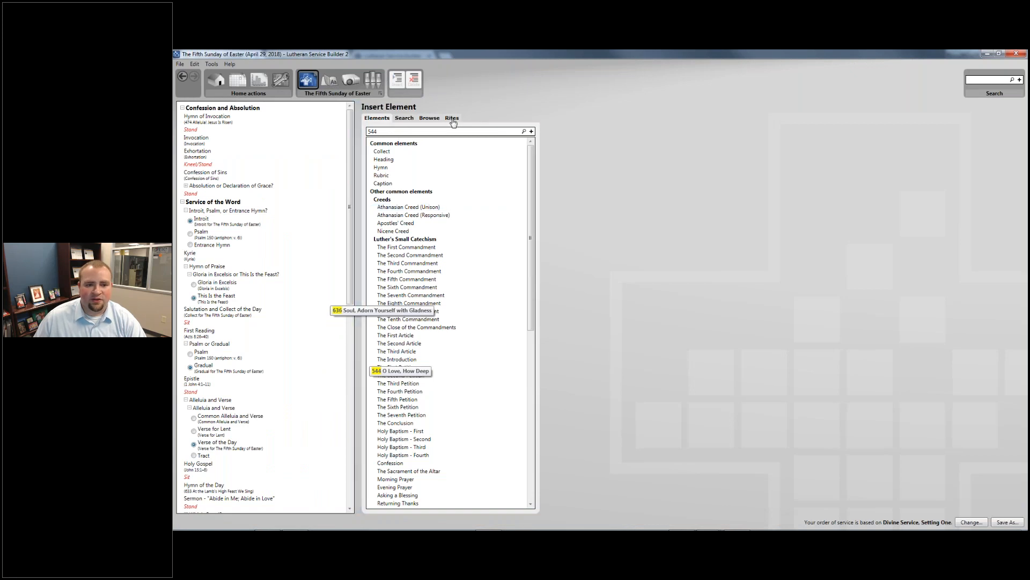
scroll(448, 322, "down", 10)
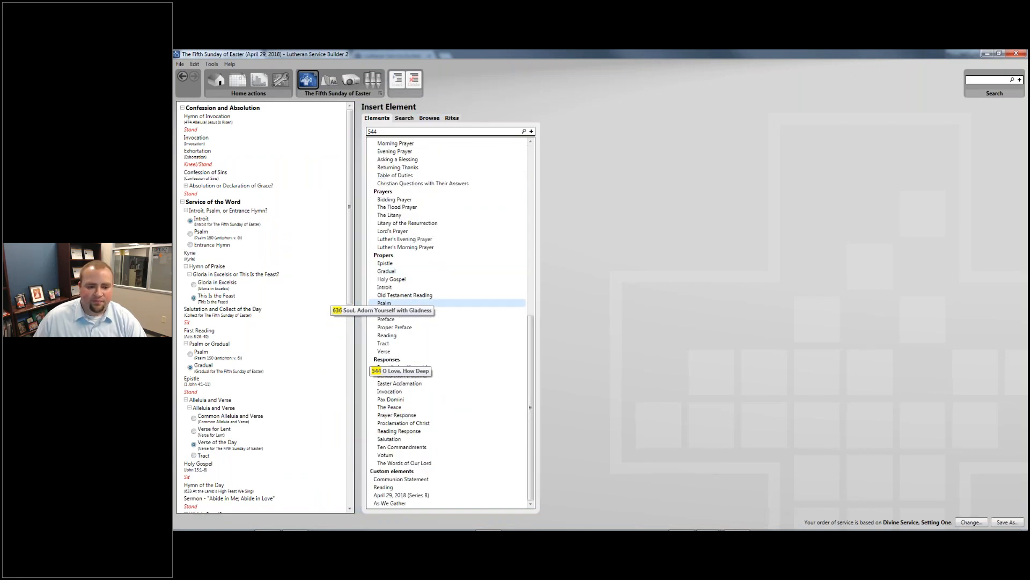
left_click(392, 503)
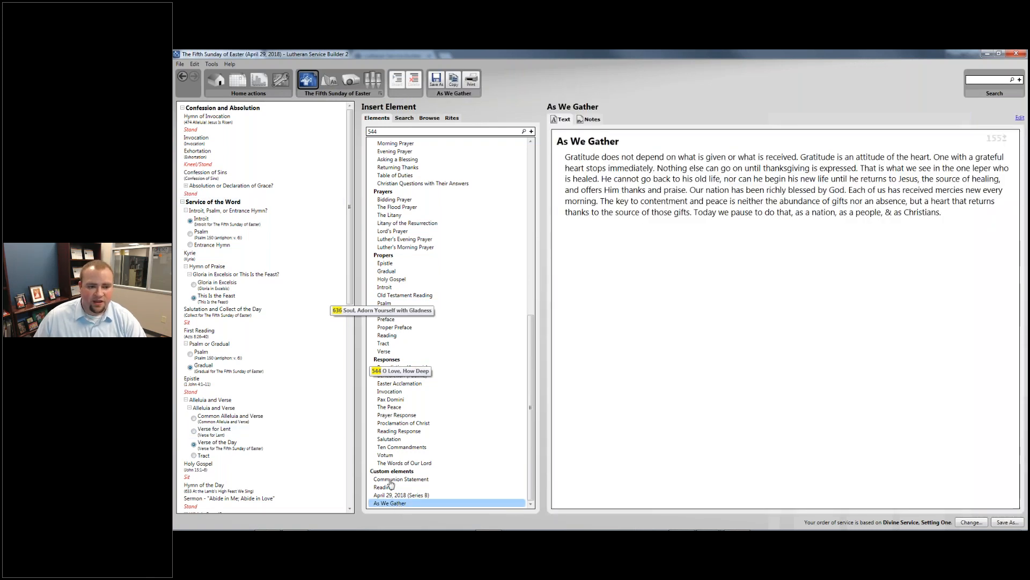
left_click_drag(391, 502, 228, 106)
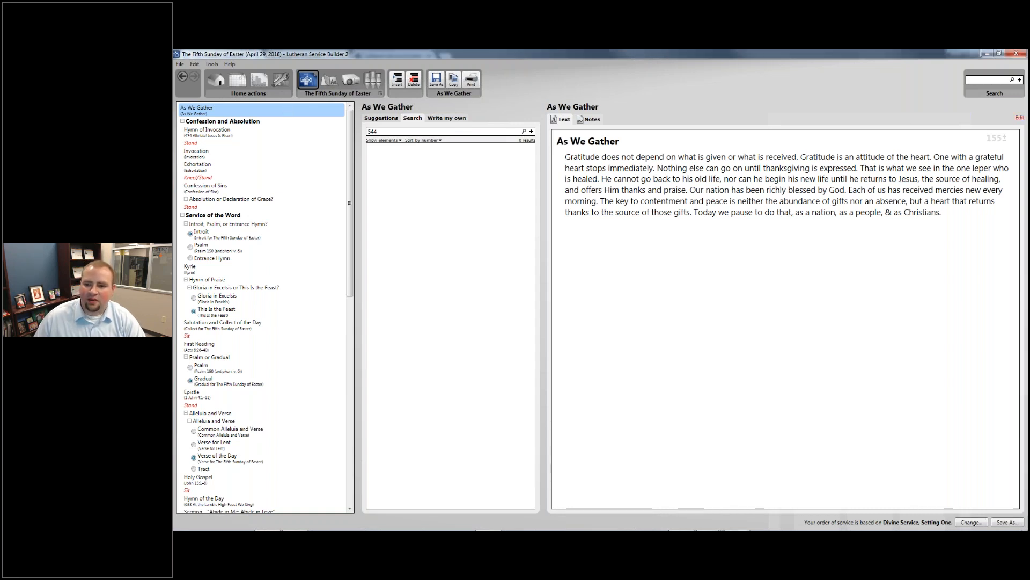
- Replace the As We Gather gratitude paragraph with the pasted abiding-in-Jesus text
left_click(1019, 118)
type("In one of His several \"I am\" statements, Jesus says, \"I am the vine. You are the branches.\" Inviting His hearers to a place of rest and refuge, He says, \"Abide in Me.\" In the Epistle, John correlates confessing that Jesus is the Son of God with experiencing and coming to trust in the love God has for us. Abiding in Jesus means abiding in God’s love. And God Himself abides in us. This relationship of abiding in Jesus, who Himself is love, was experienced by the Ethiopian eunuch when Philip told him the Good News about Jesus and the Ethiopian was baptized.")
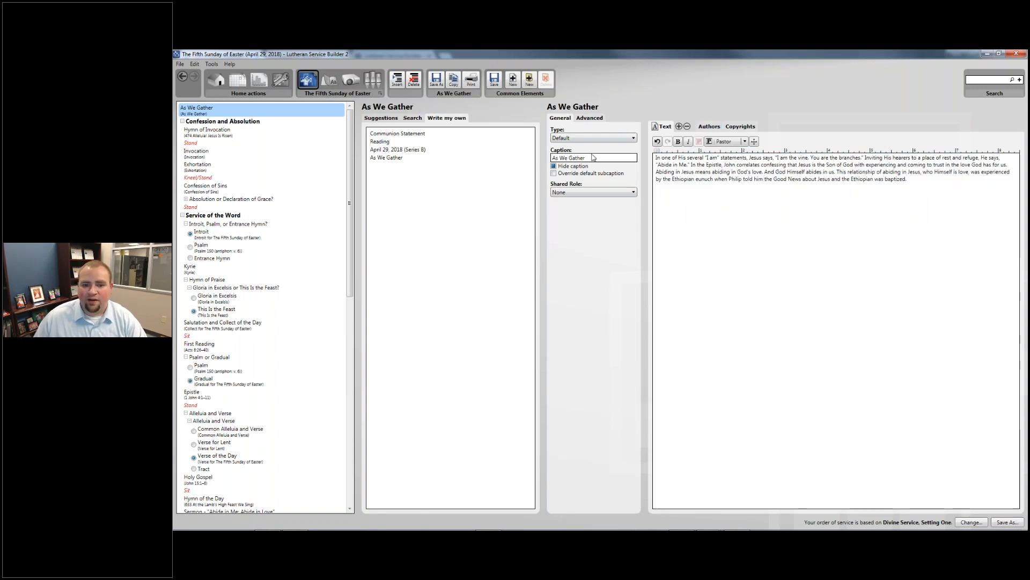
left_click(220, 139)
left_click(249, 113)
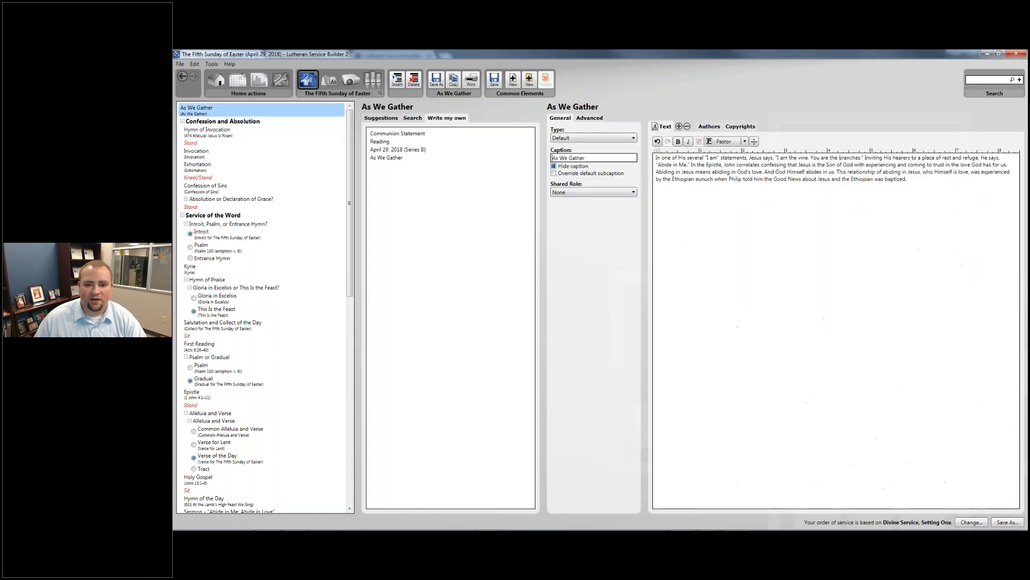
- Check As We Gather in My Worship Resources, then view the bulletin layout
left_click(280, 81)
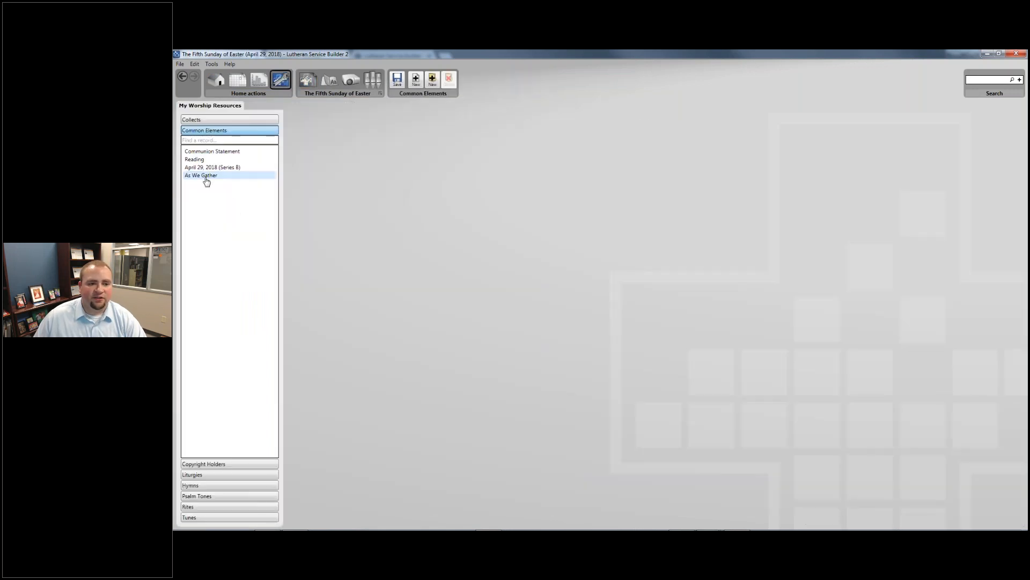
left_click(206, 177)
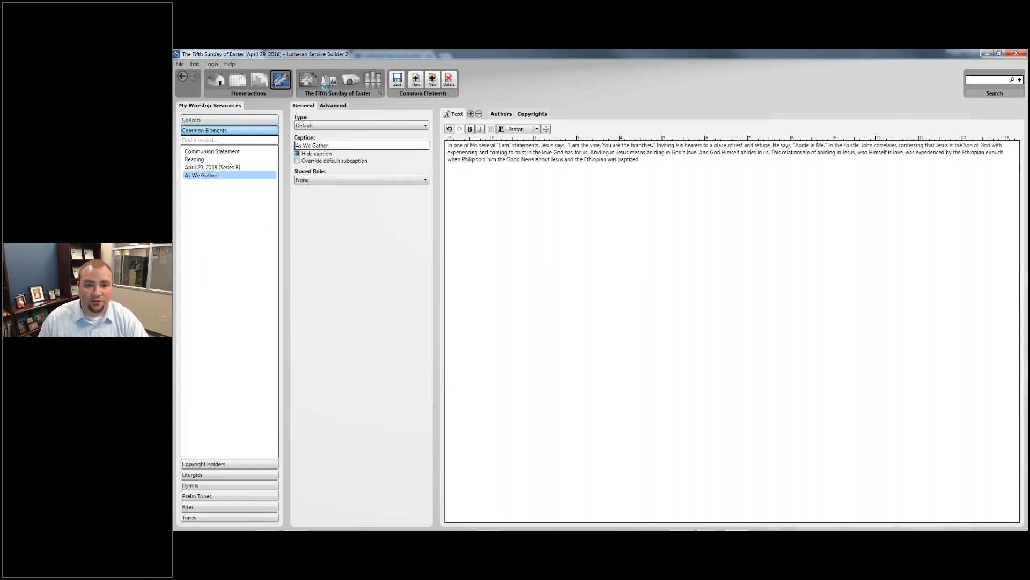
left_click(325, 81)
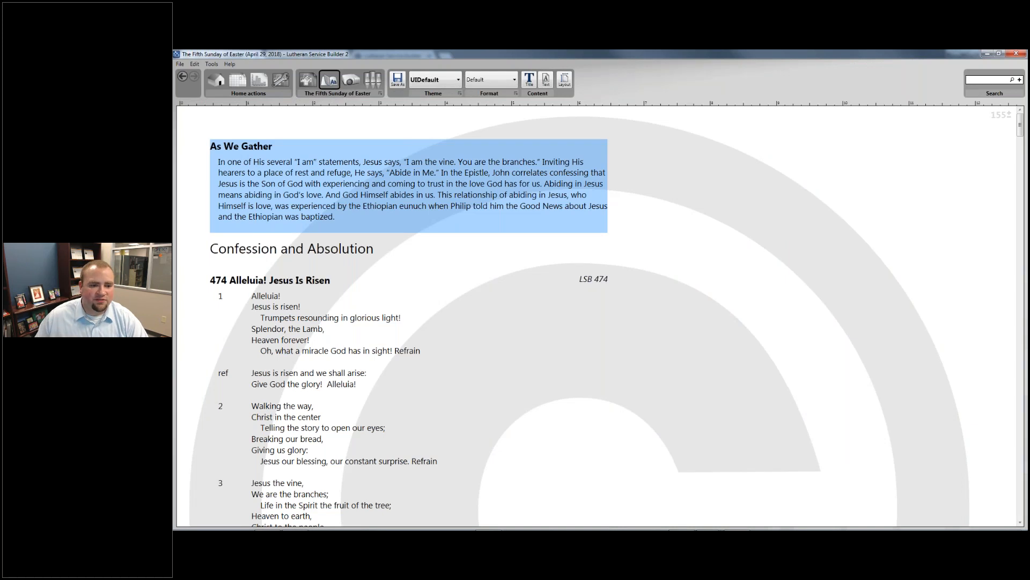
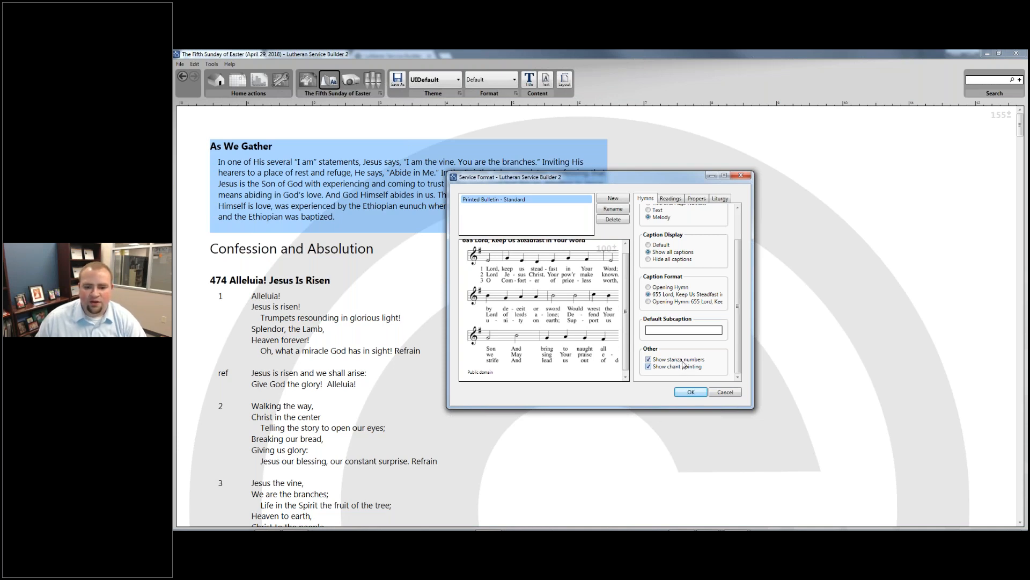
- Set readings to show responses with melody, all captions, and the caption 'Holy Gospel'
left_click(683, 365)
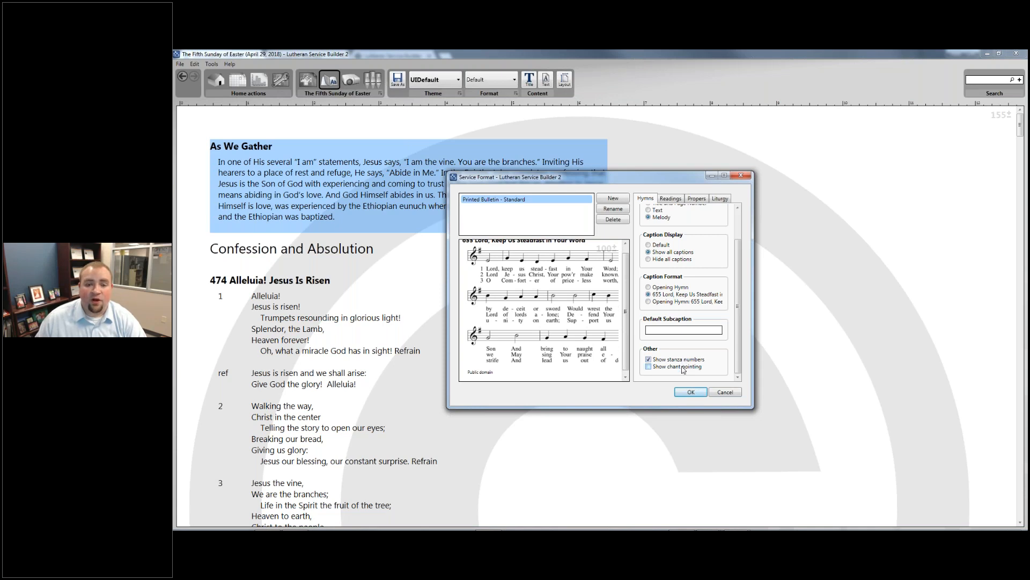
left_click(683, 368)
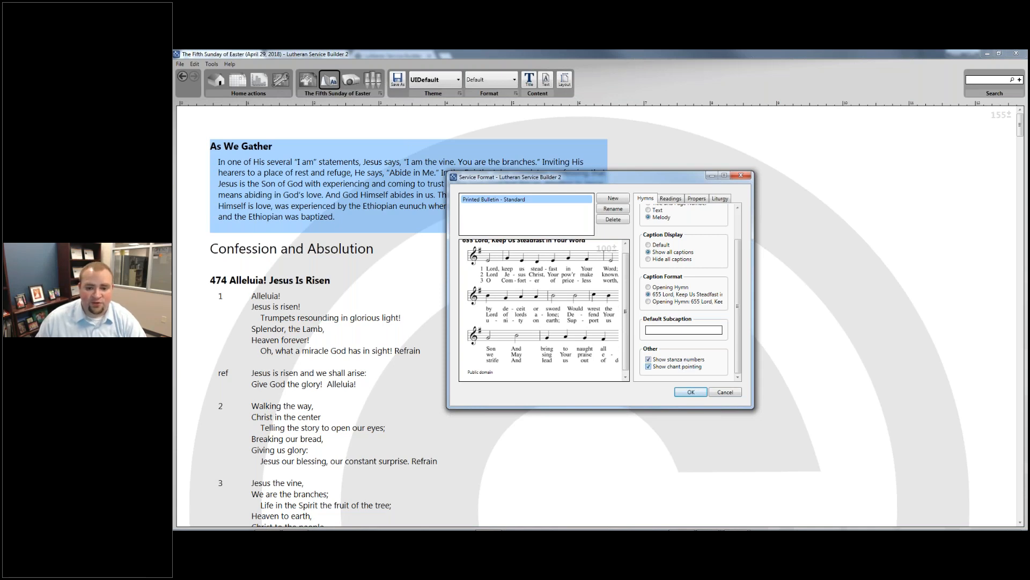
scroll(666, 250, "up", 3)
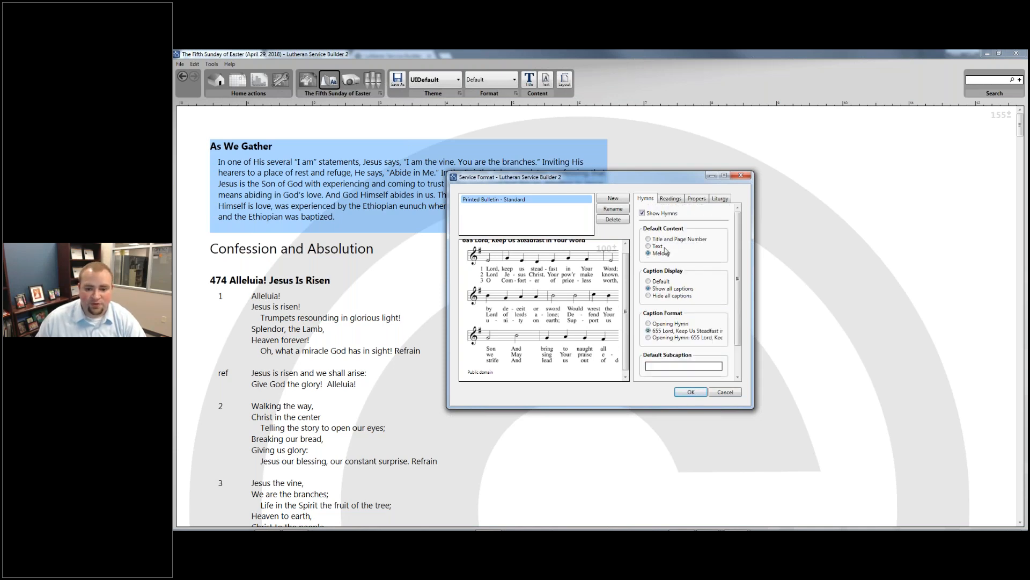
left_click(666, 201)
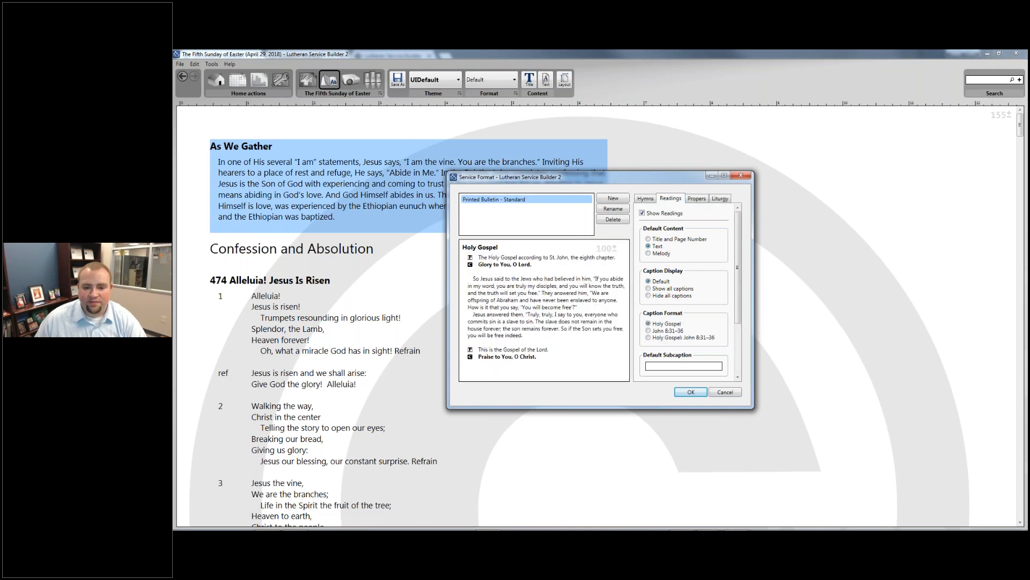
left_click(649, 253)
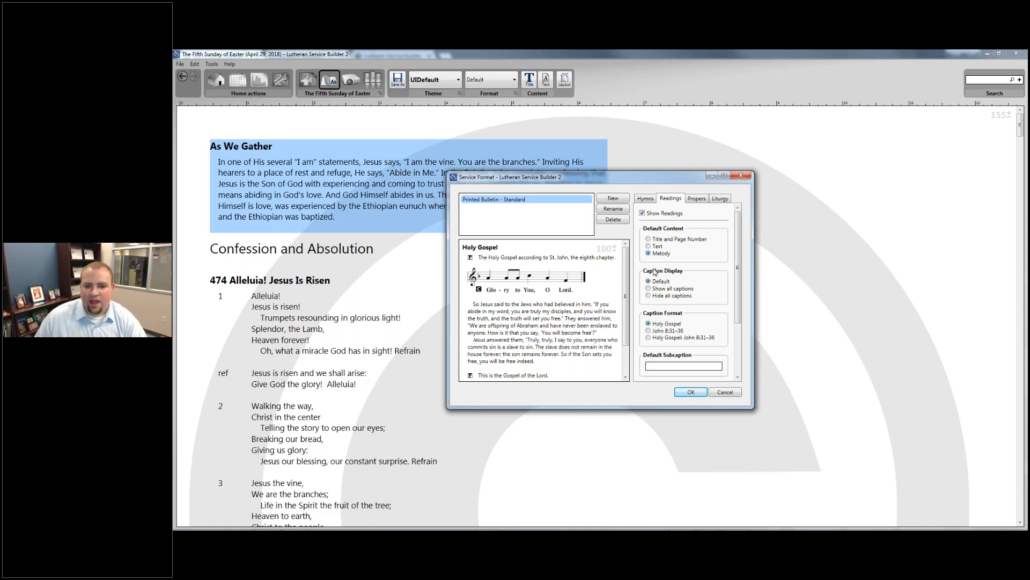
left_click(652, 289)
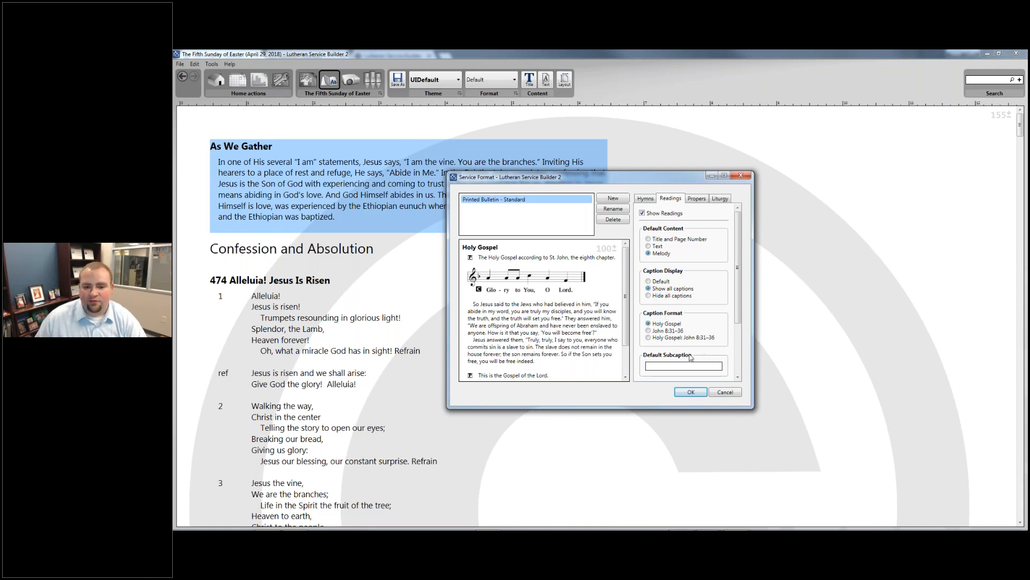
left_click(648, 338)
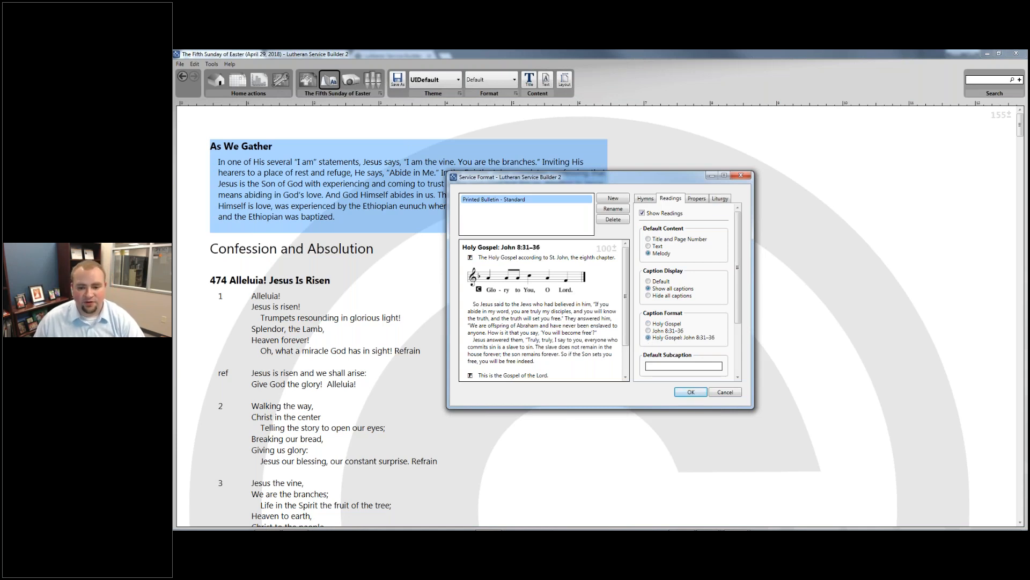
left_click(648, 323)
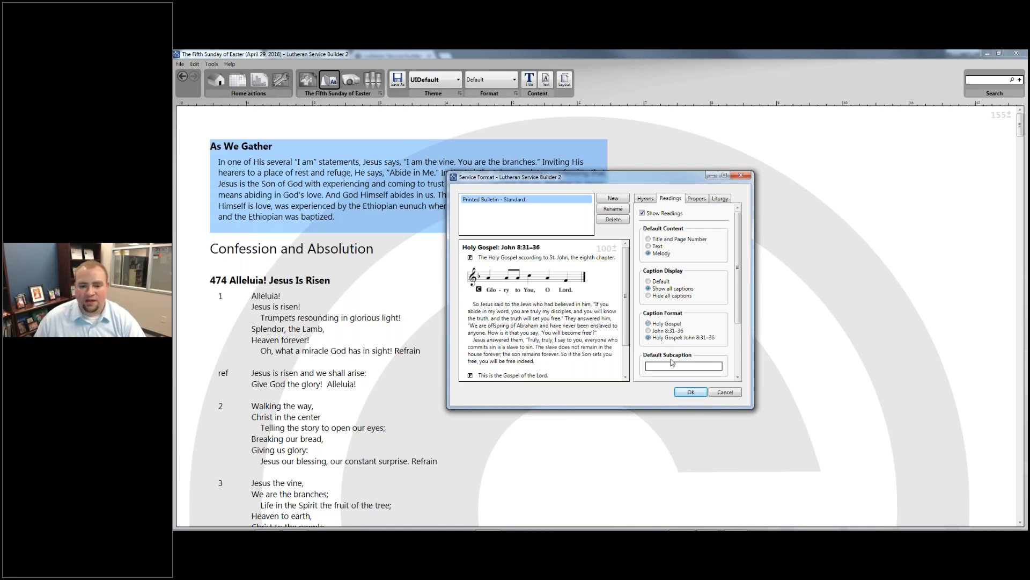
- Enter #ref# as the subcaption, leave headings off, and add verse numbers and Christ's words in red
scroll(684, 295, "down", 2)
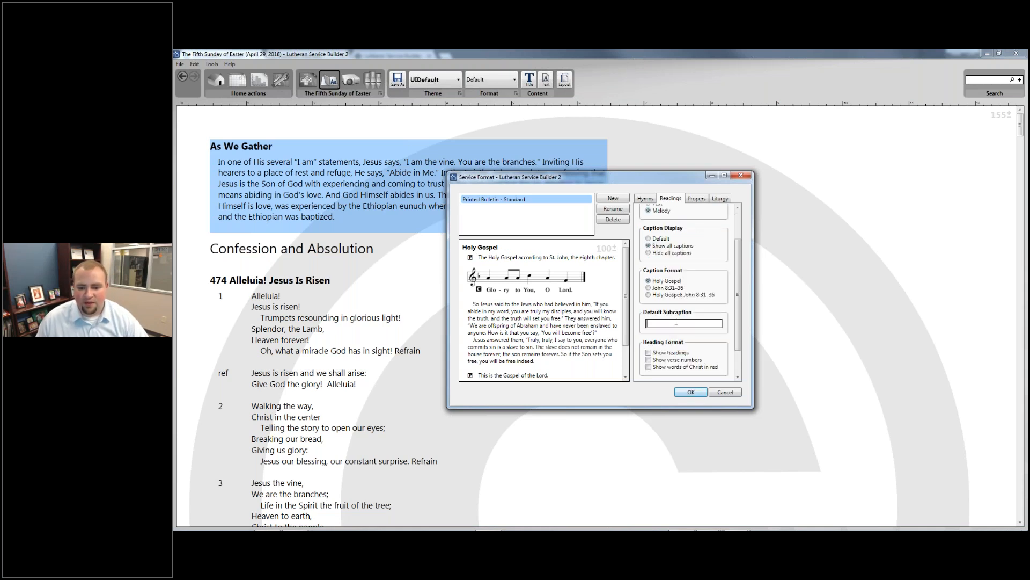
mouse_move(676, 322)
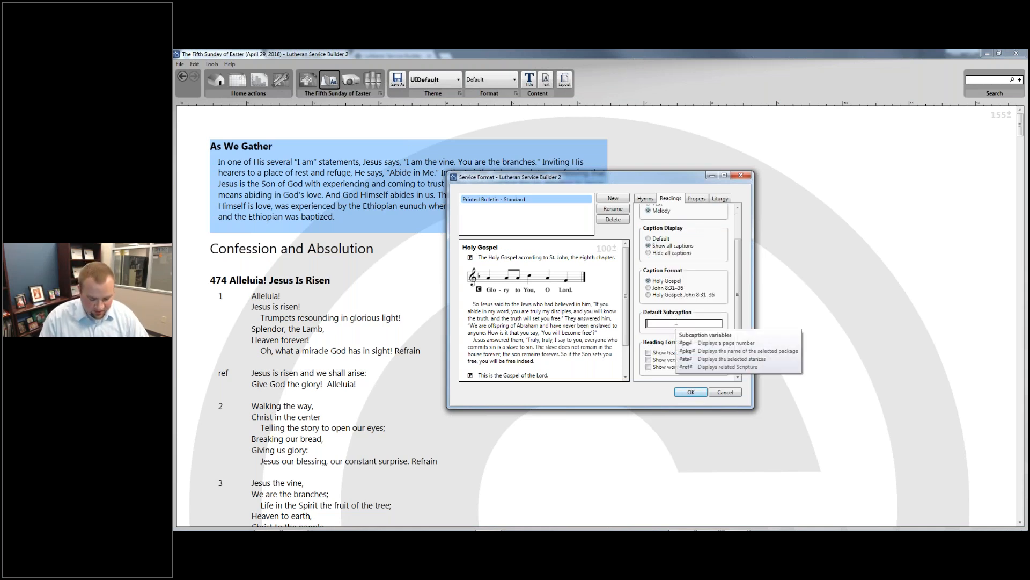
type("ref#")
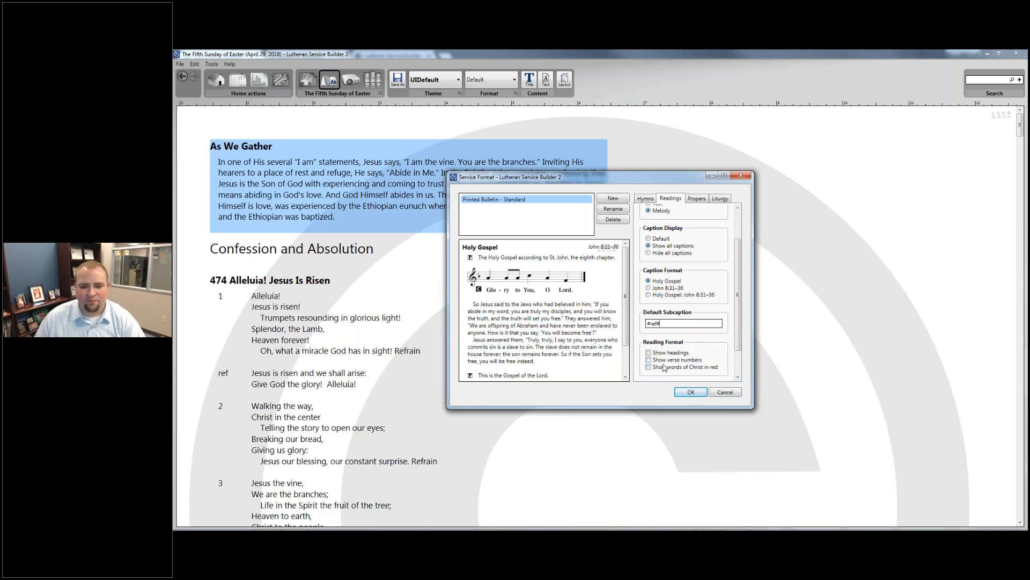
scroll(664, 366, "down", 1)
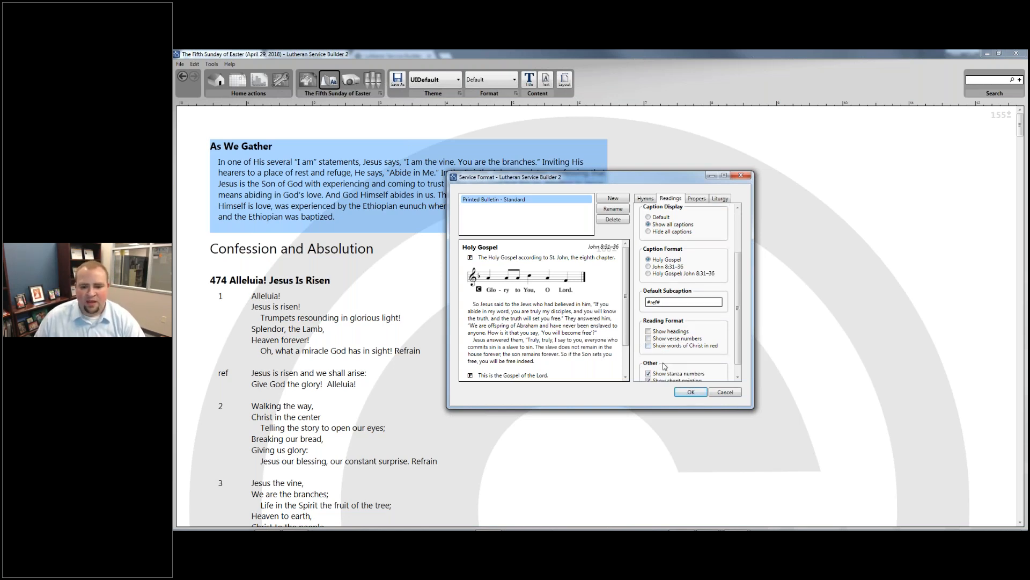
left_click(672, 336)
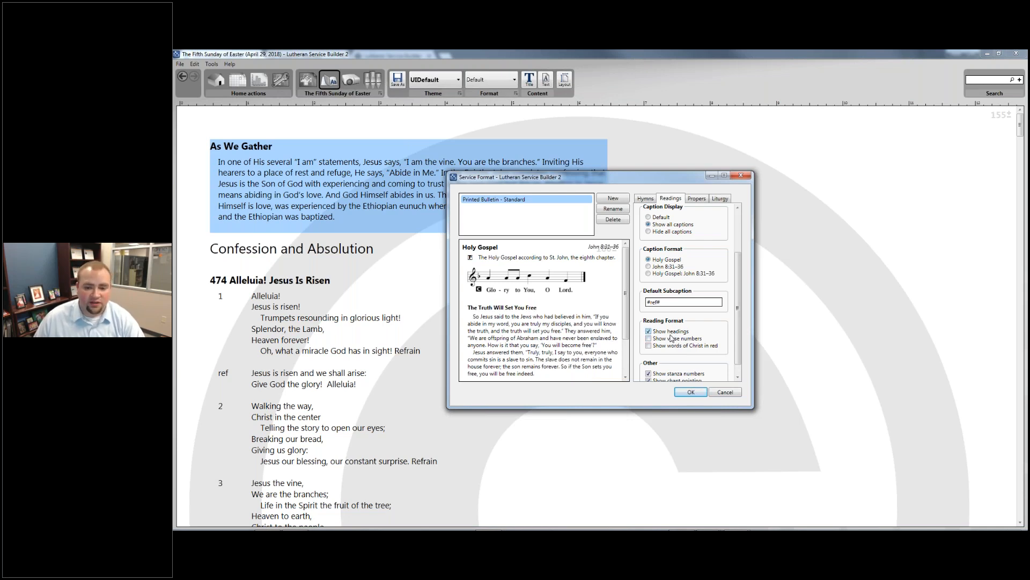
left_click(672, 336)
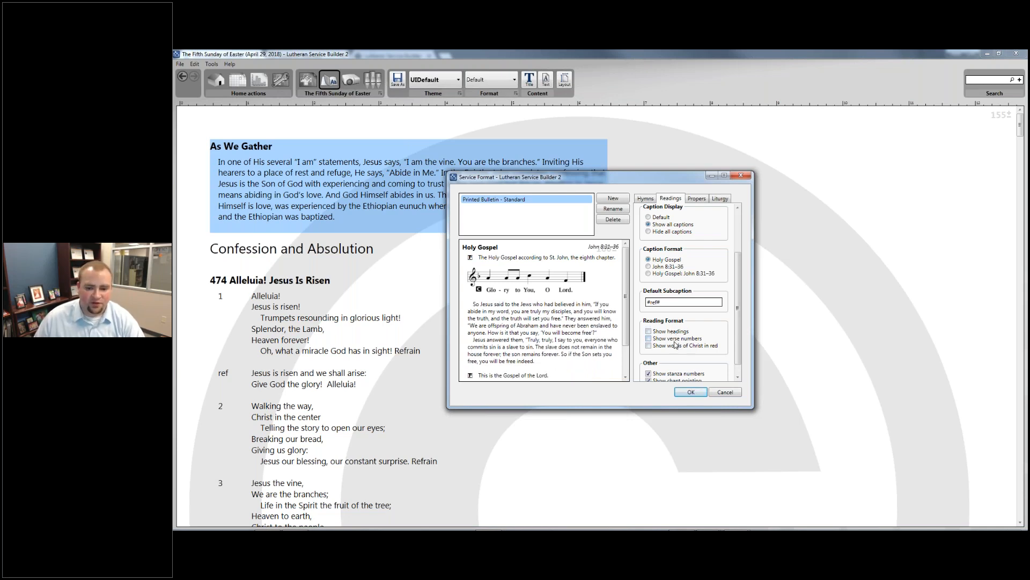
left_click(675, 340)
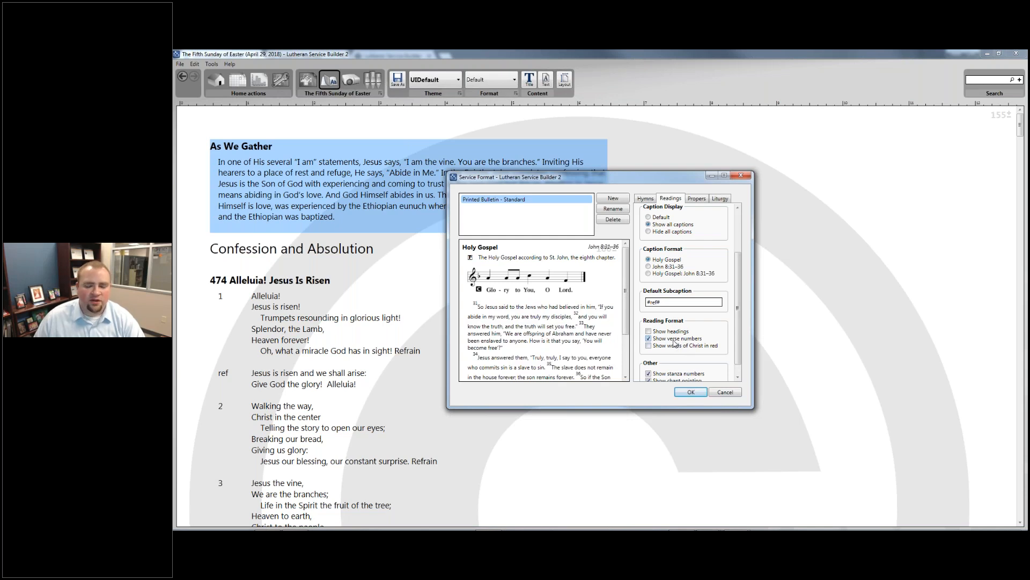
scroll(675, 341, "down", 1)
left_click(668, 333)
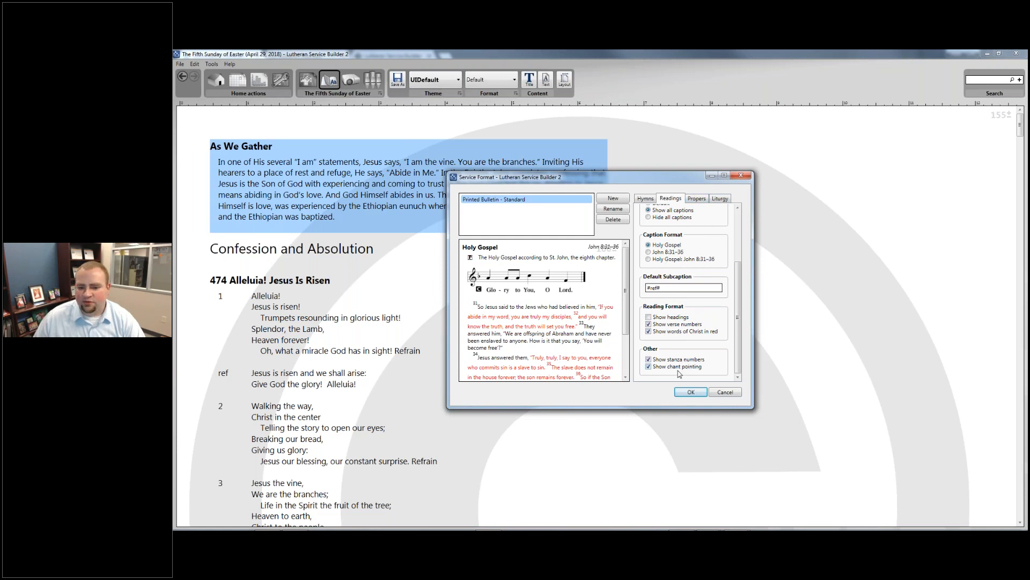
scroll(692, 348, "up", 5)
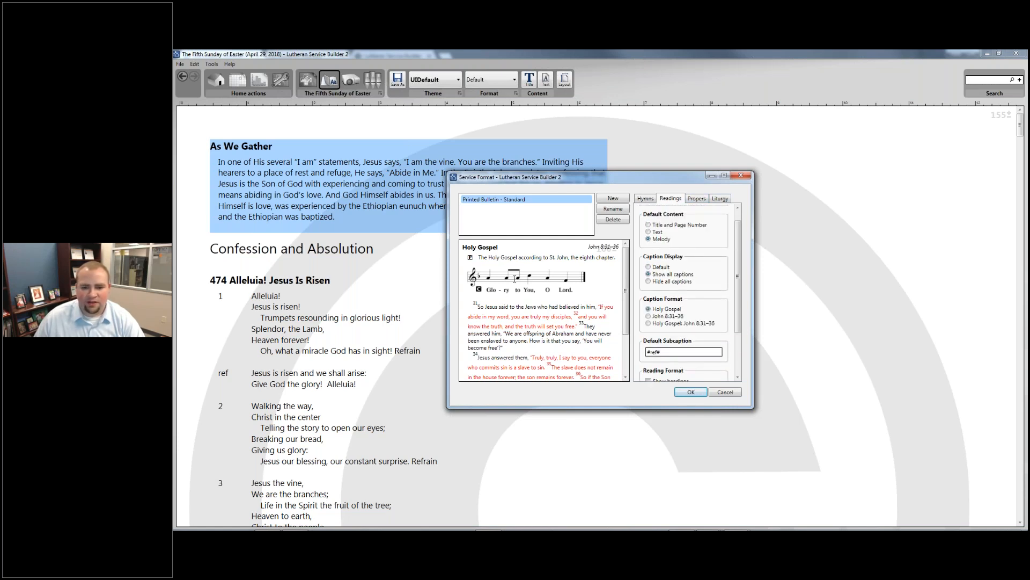
- Set the propers to appear with melody and all captions shown
left_click(698, 201)
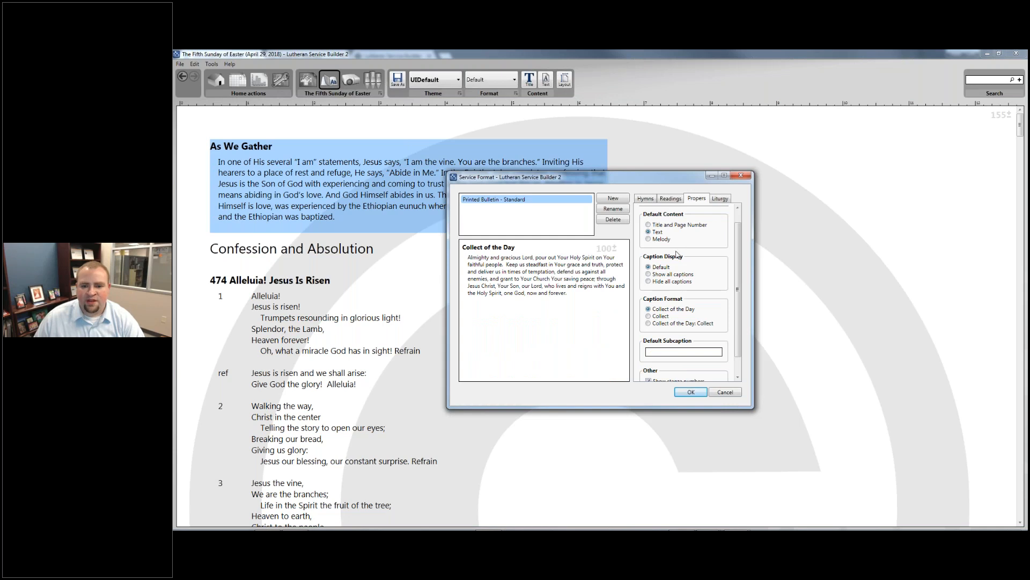
scroll(667, 244, "up", 1)
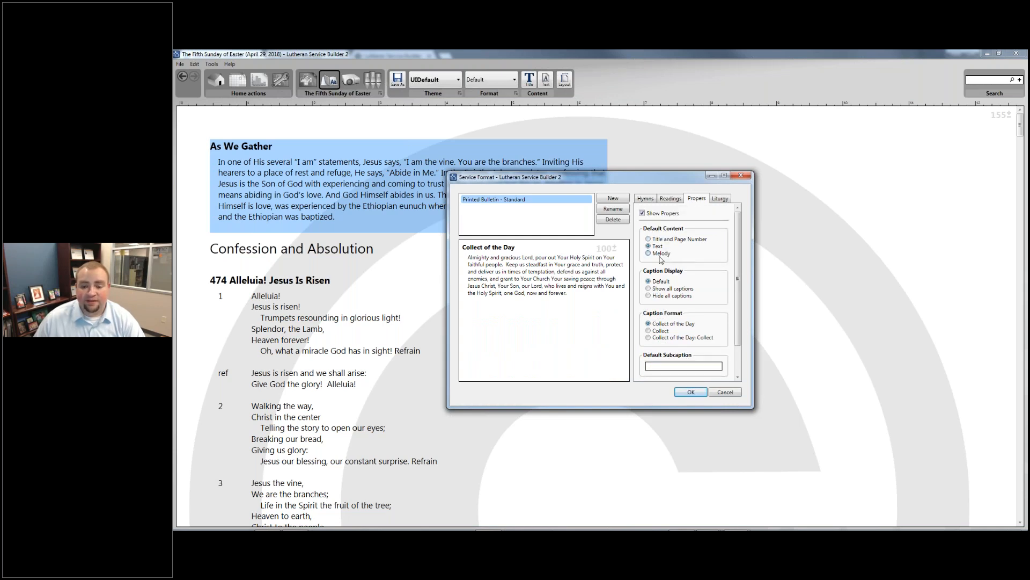
left_click(660, 254)
left_click(665, 289)
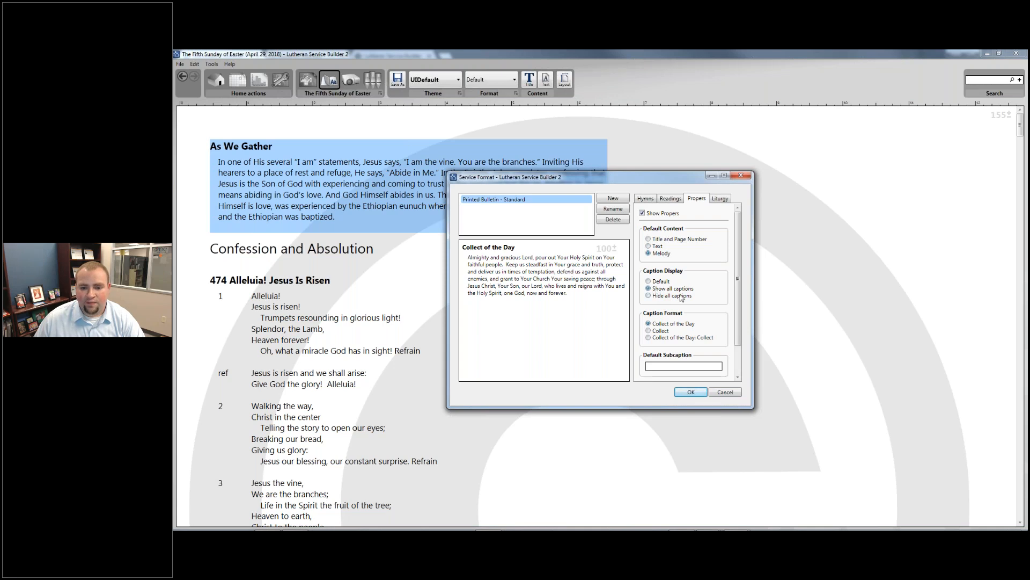
scroll(682, 298, "down", 1)
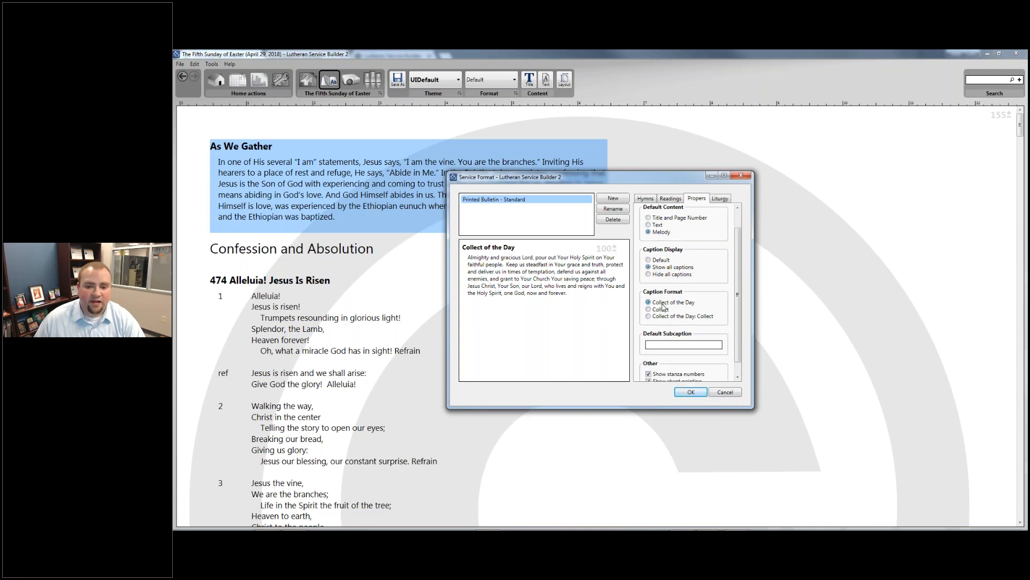
scroll(664, 307, "down", 1)
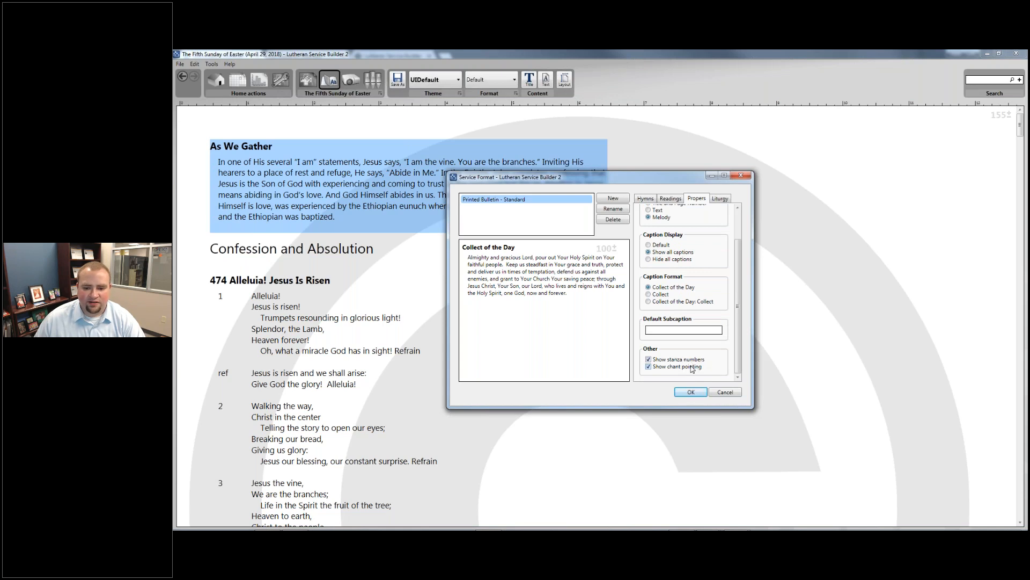
- Set liturgy elements such as the Agnus Dei to melody with all captions shown
left_click(720, 198)
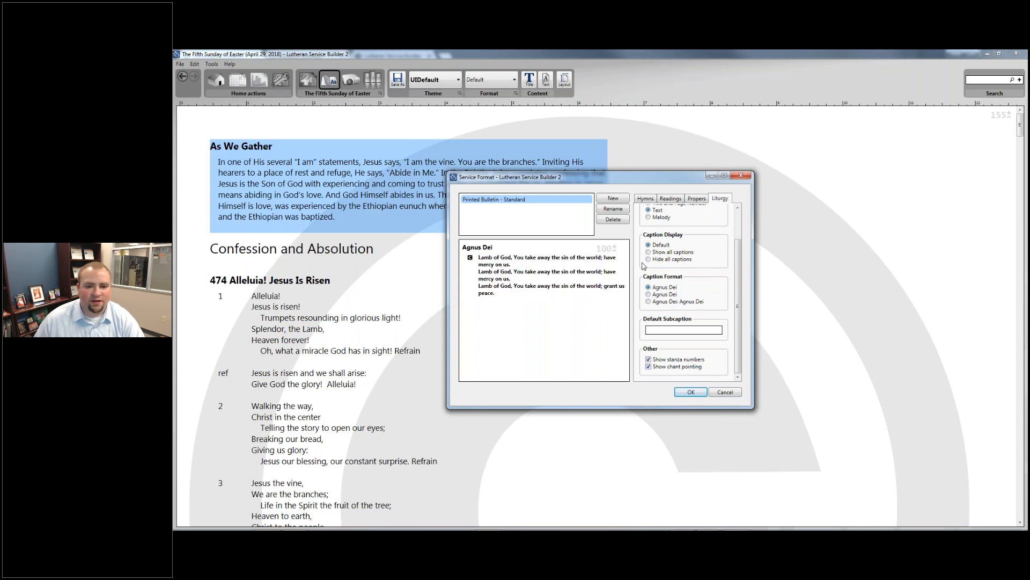
scroll(644, 266, "up", 2)
left_click(660, 254)
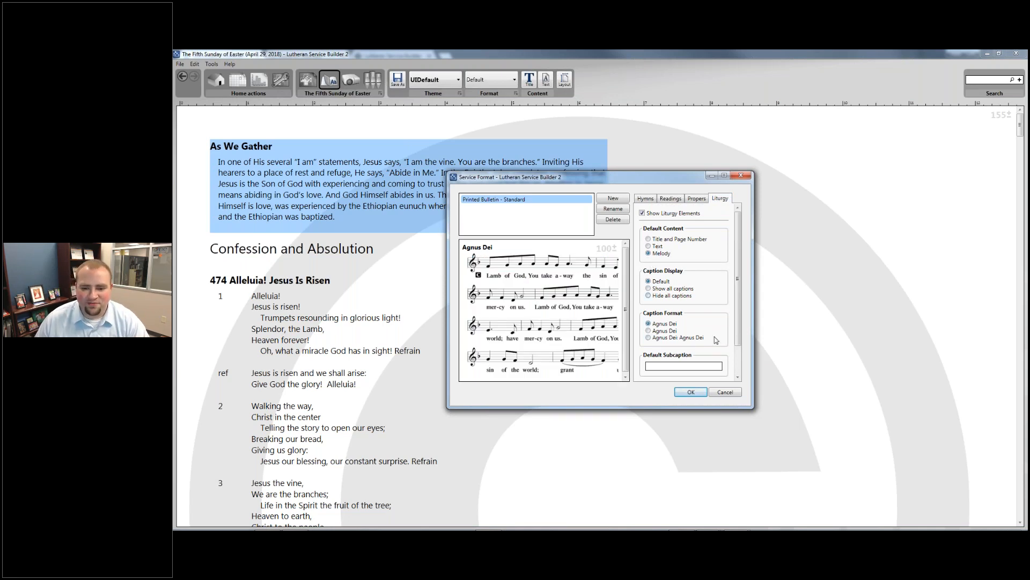
left_click(657, 292)
scroll(659, 329, "down", 1)
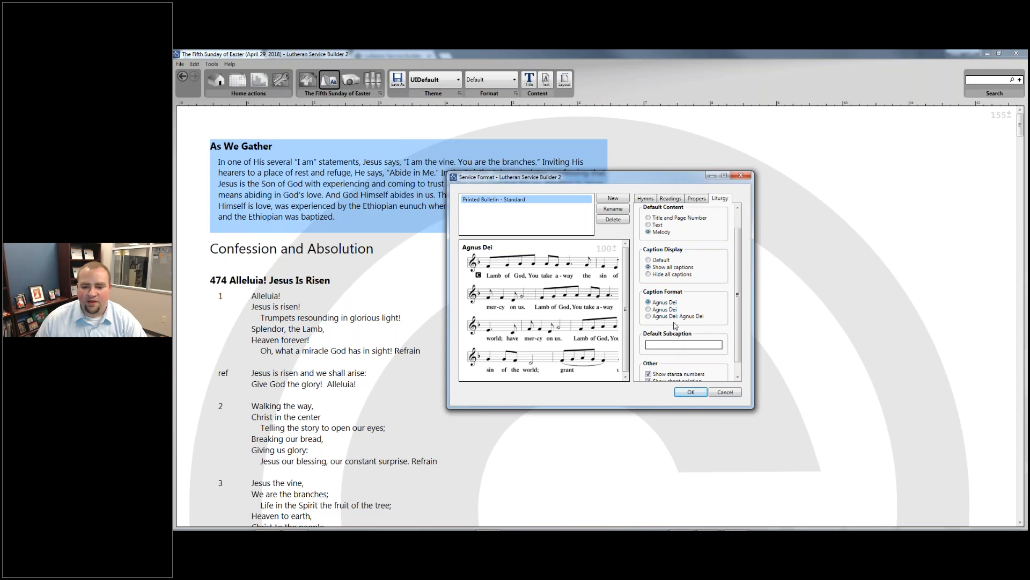
scroll(676, 327, "down", 1)
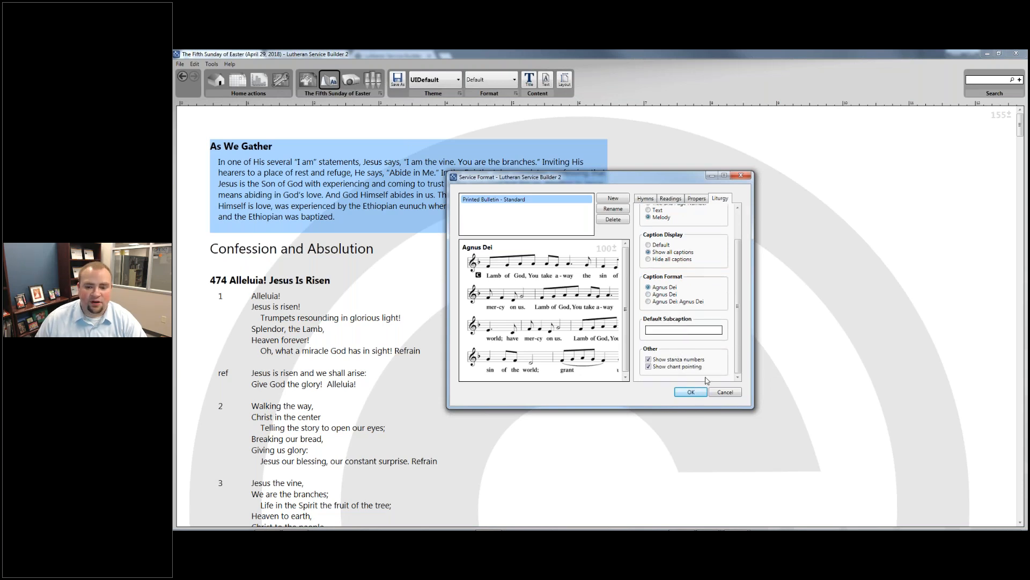
scroll(706, 379, "up", 2)
- Apply the new service format and review hymn 474 in full music notation
left_click(696, 392)
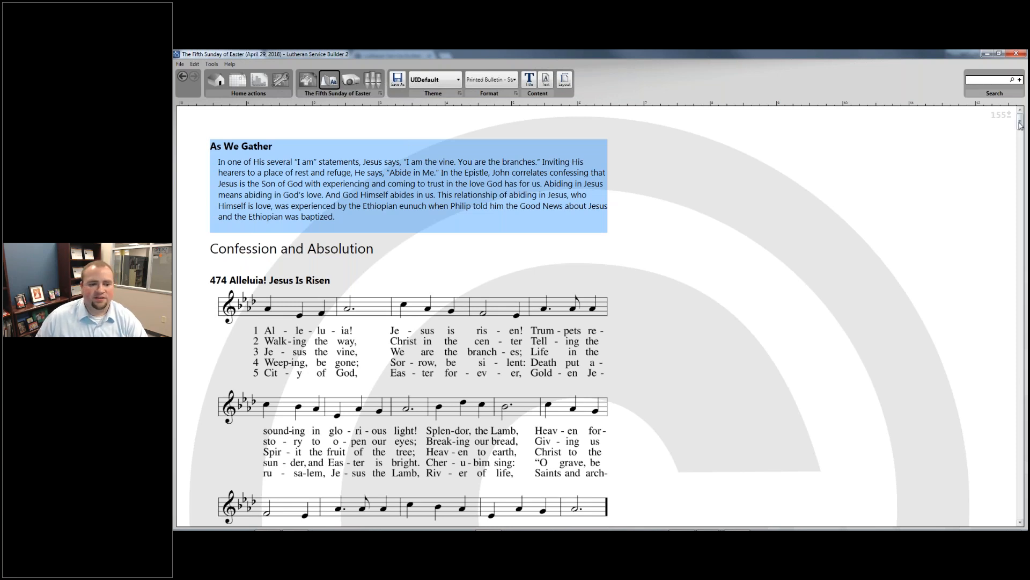
left_click_drag(1020, 123, 1003, 110)
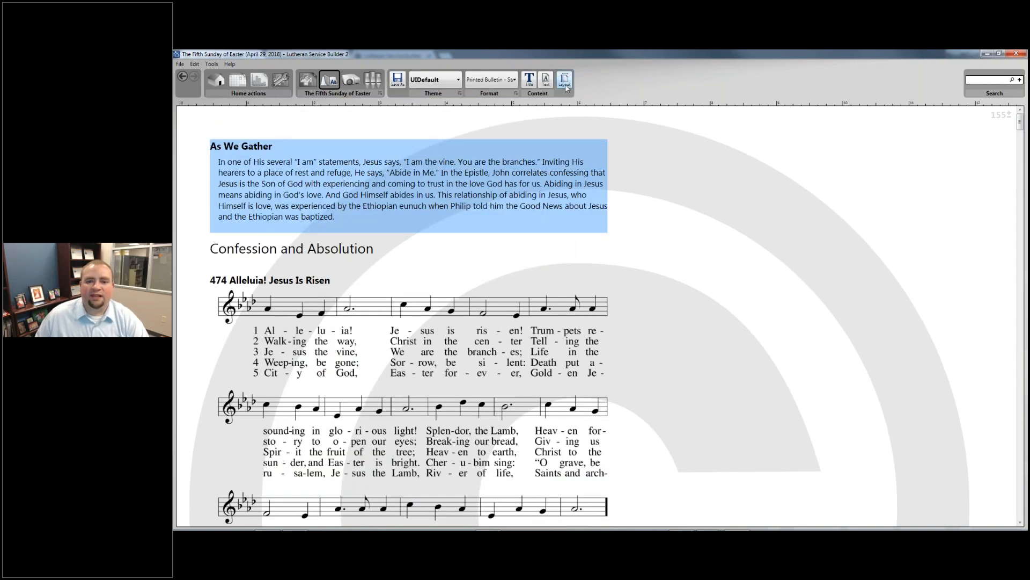
- Switch the bulletin paper to Letter, folded and review the narrower hymn 474 layout
left_click(565, 84)
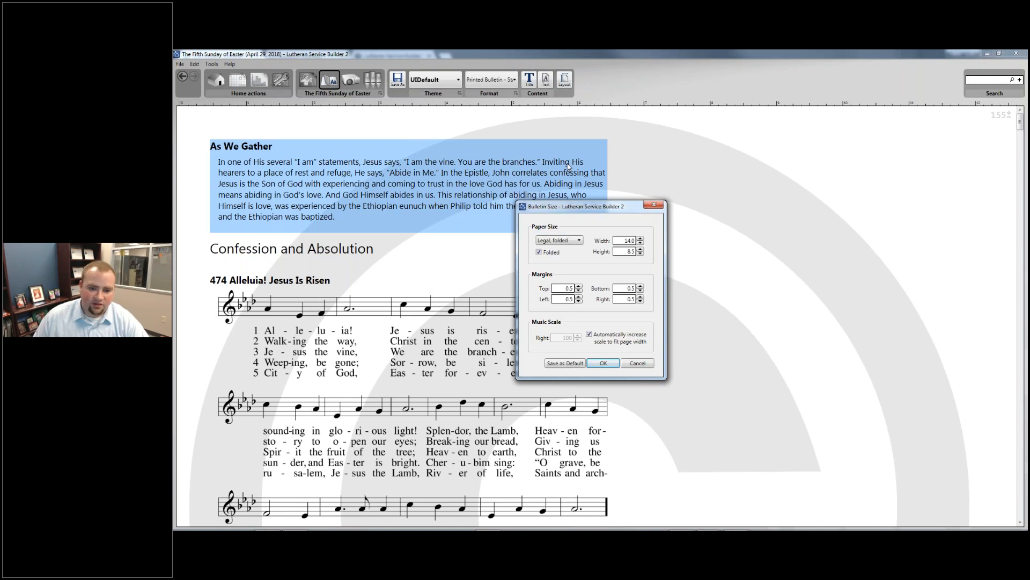
left_click(541, 241)
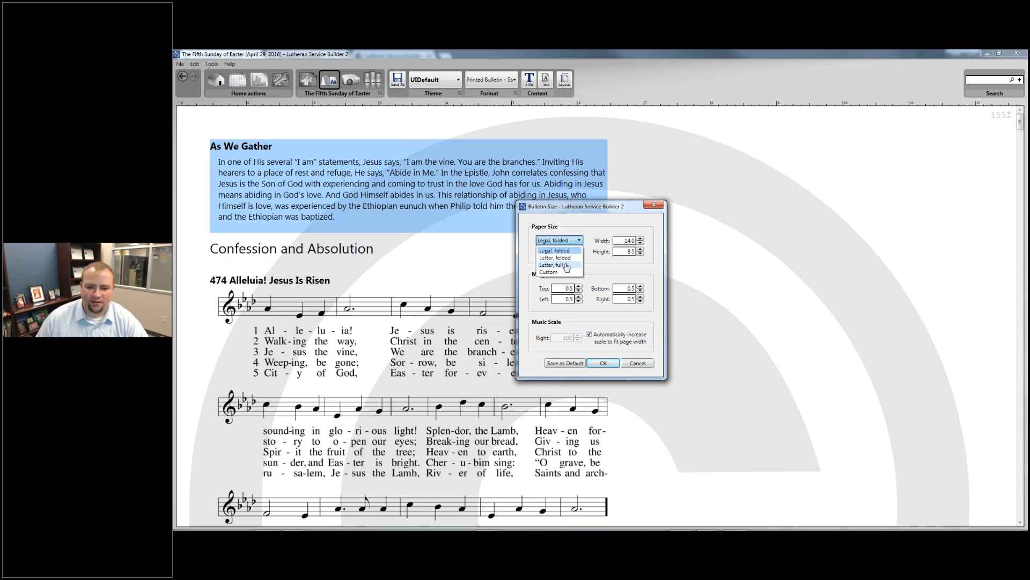
left_click(603, 245)
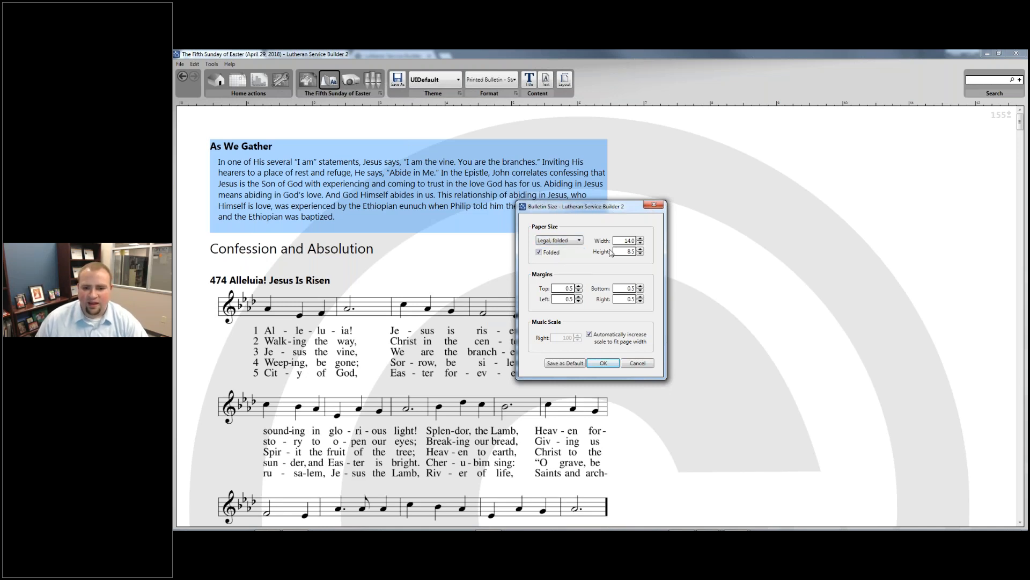
left_click(569, 242)
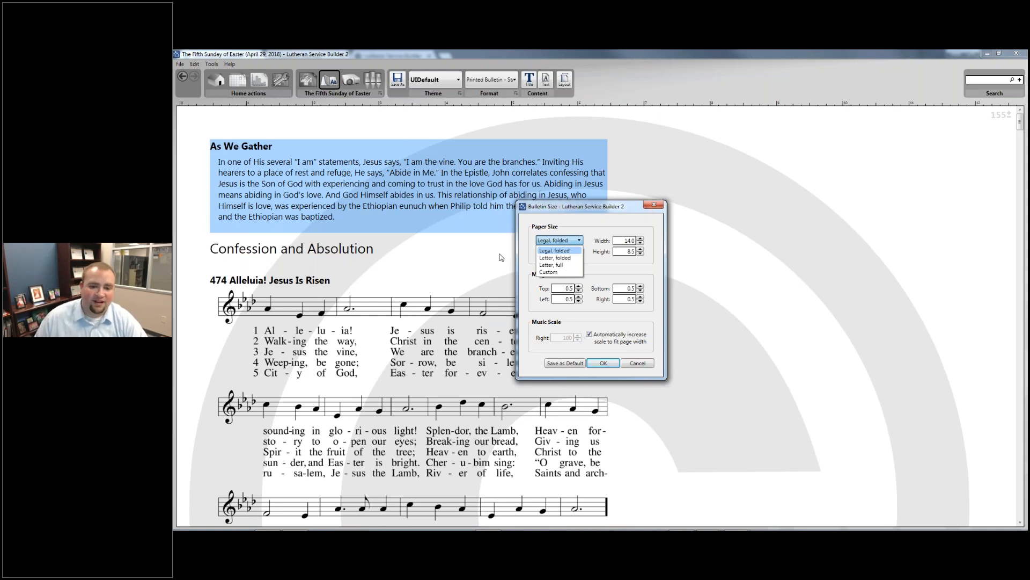
left_click(555, 258)
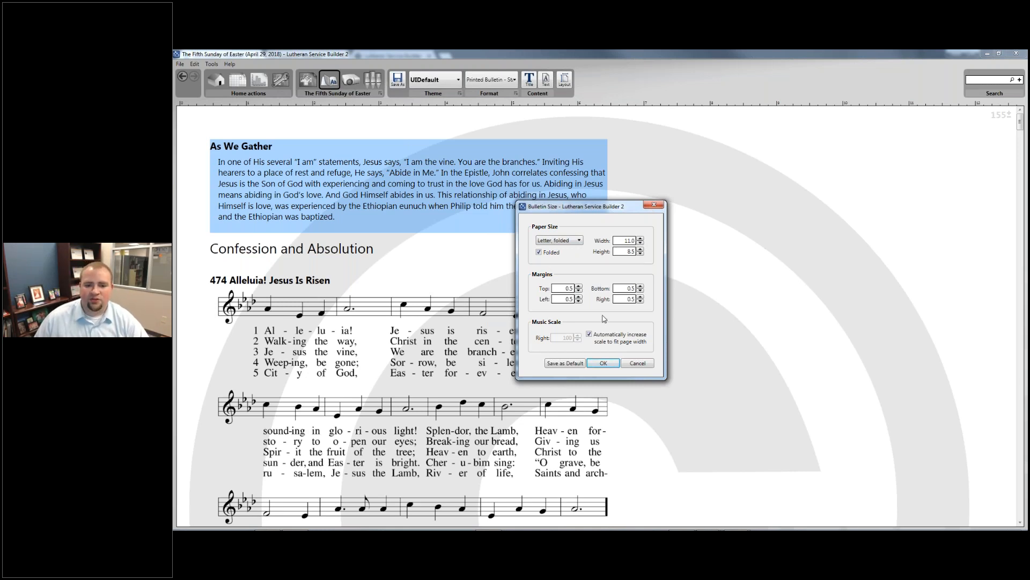
left_click(602, 363)
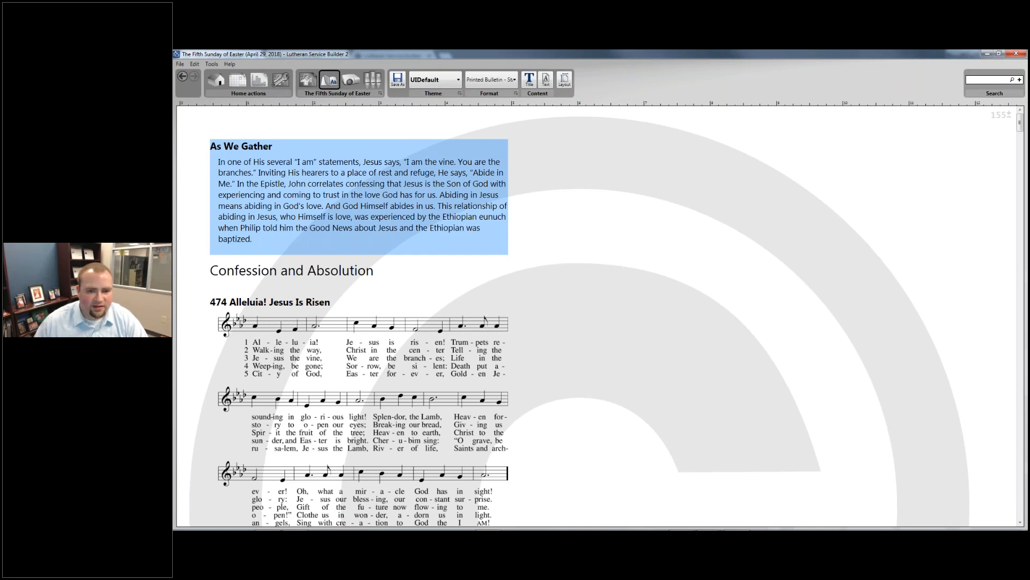
scroll(475, 197, "down", 1)
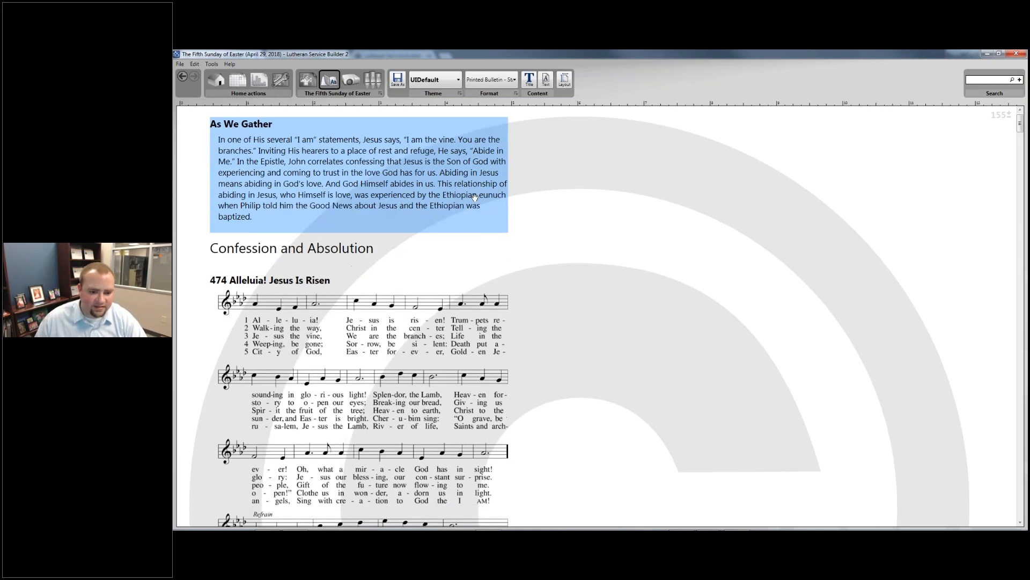
scroll(475, 197, "down", 2)
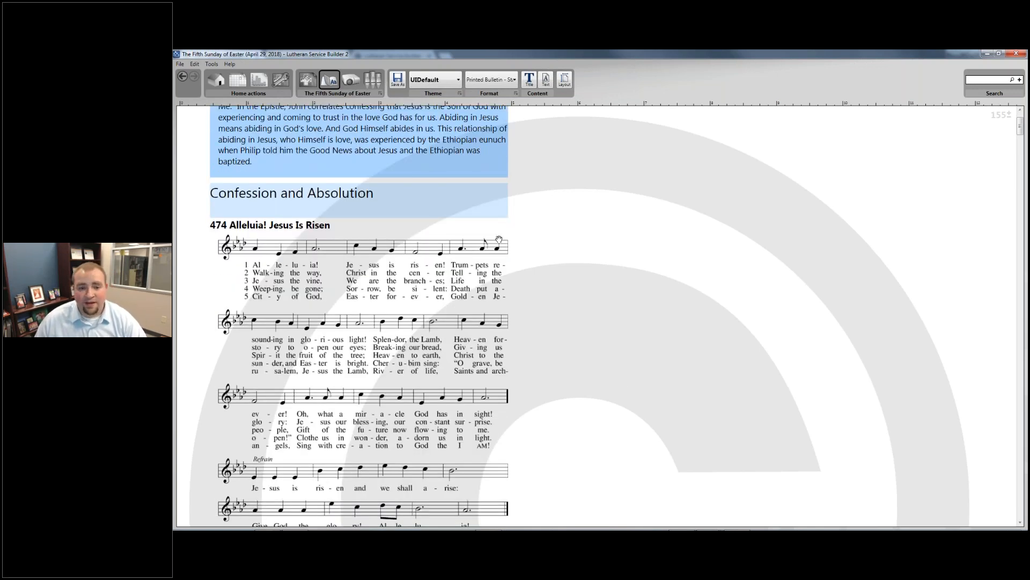
scroll(498, 239, "up", 3)
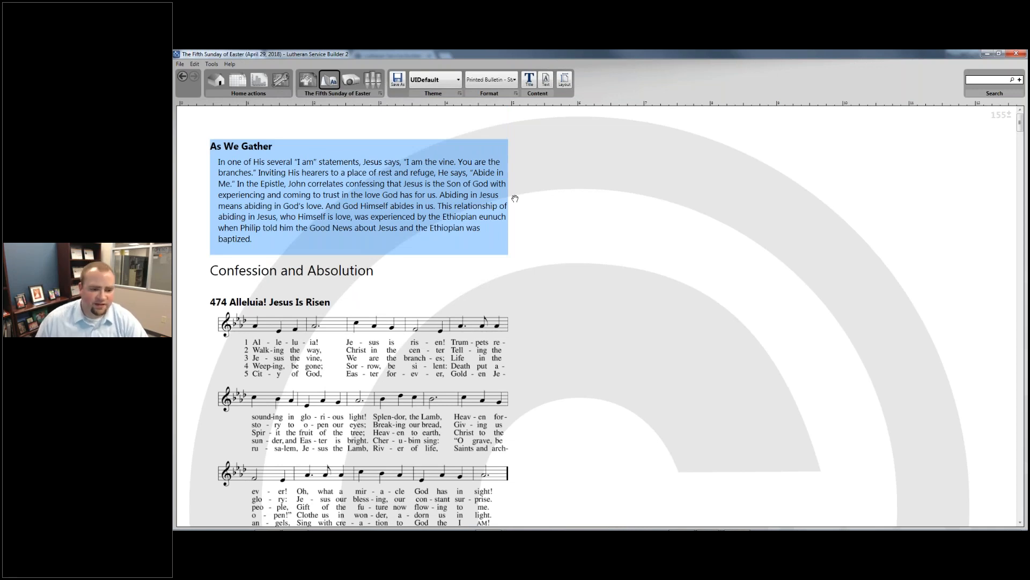
- Create a new stylesheet named 'Printed Bulletin - Standard'
left_click(457, 82)
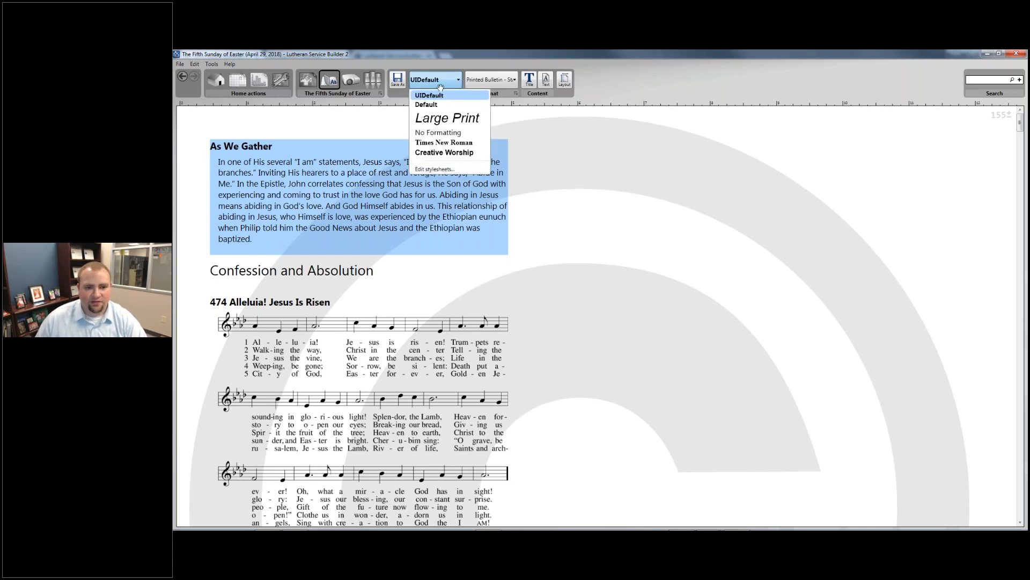
left_click(435, 169)
left_click(617, 224)
type("Printed-B")
key("BackSpace")
type("Bulletin - Standard")
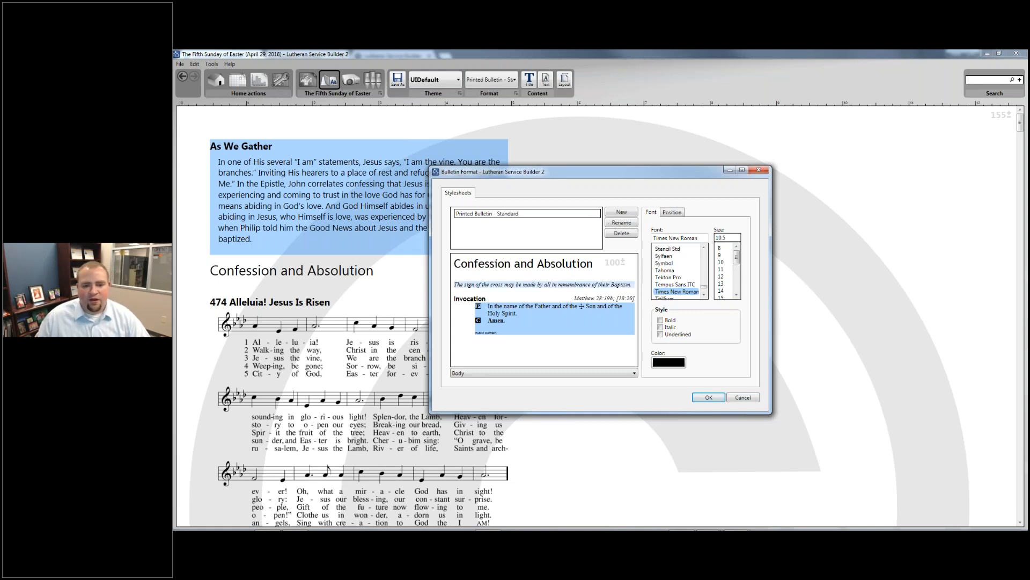
key("Return")
- Set the Heading and Rubric styles' font to Roboto
left_click(511, 266)
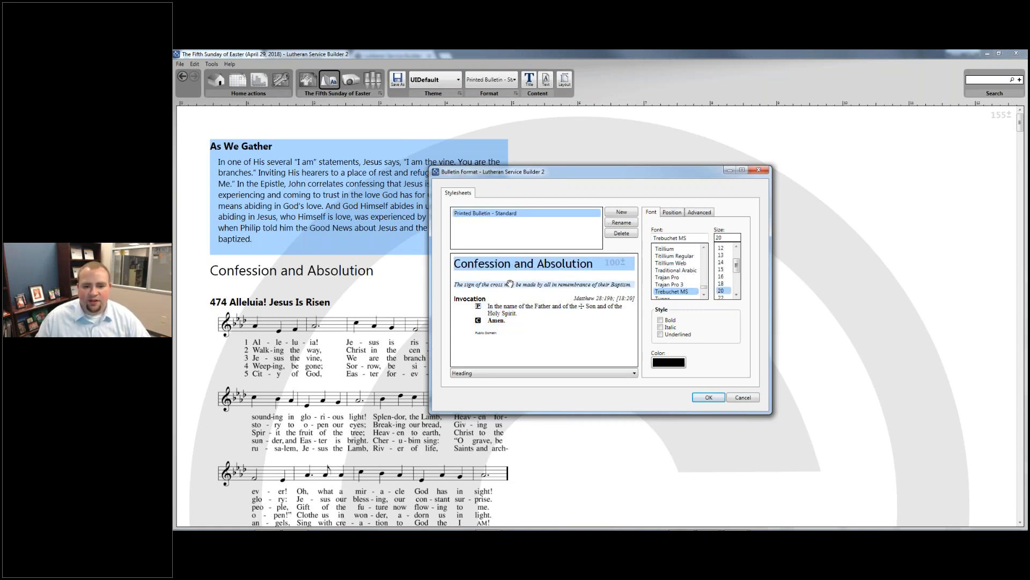
left_click(508, 282)
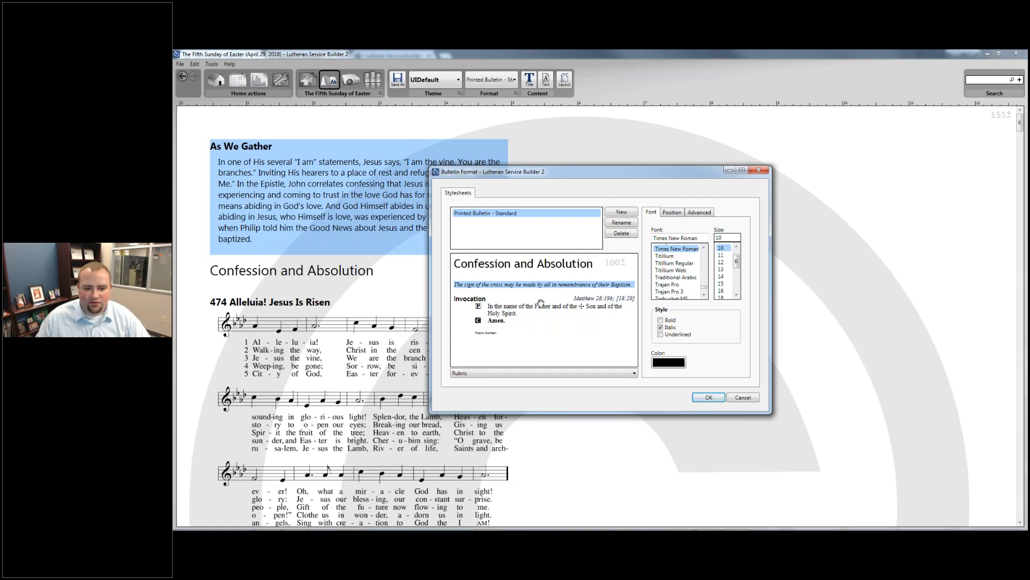
left_click(497, 374)
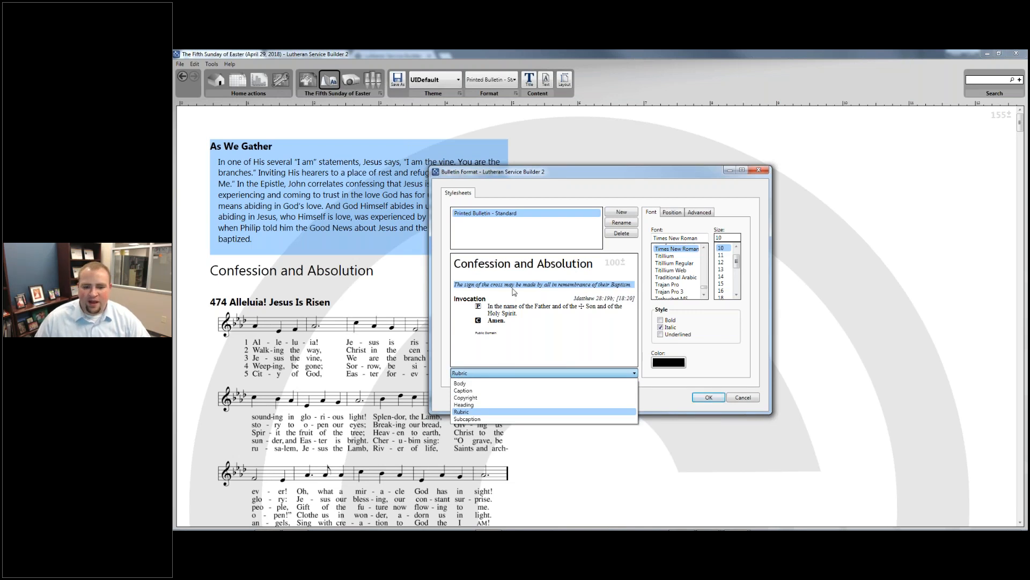
left_click(514, 265)
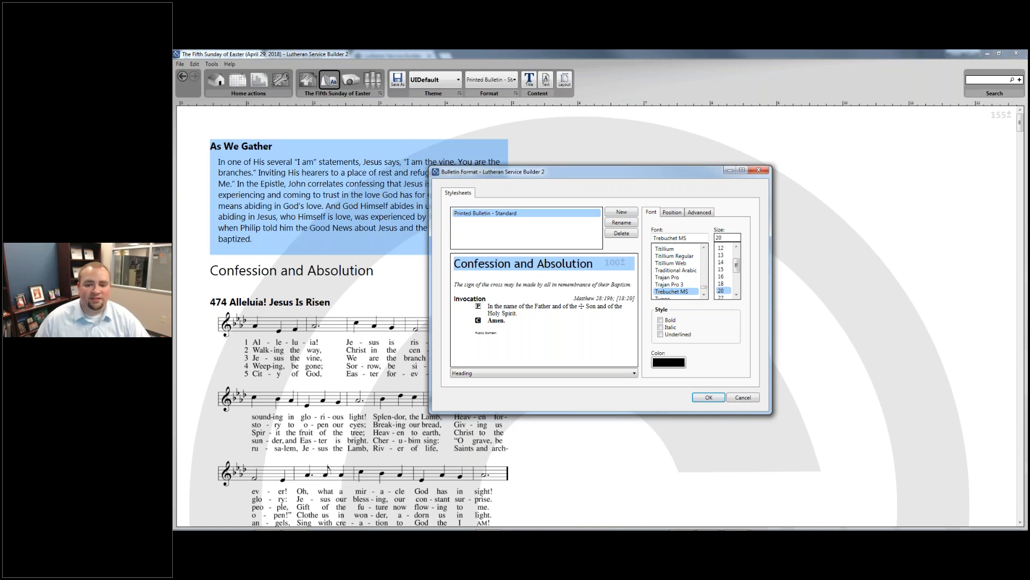
left_click_drag(689, 237, 615, 229)
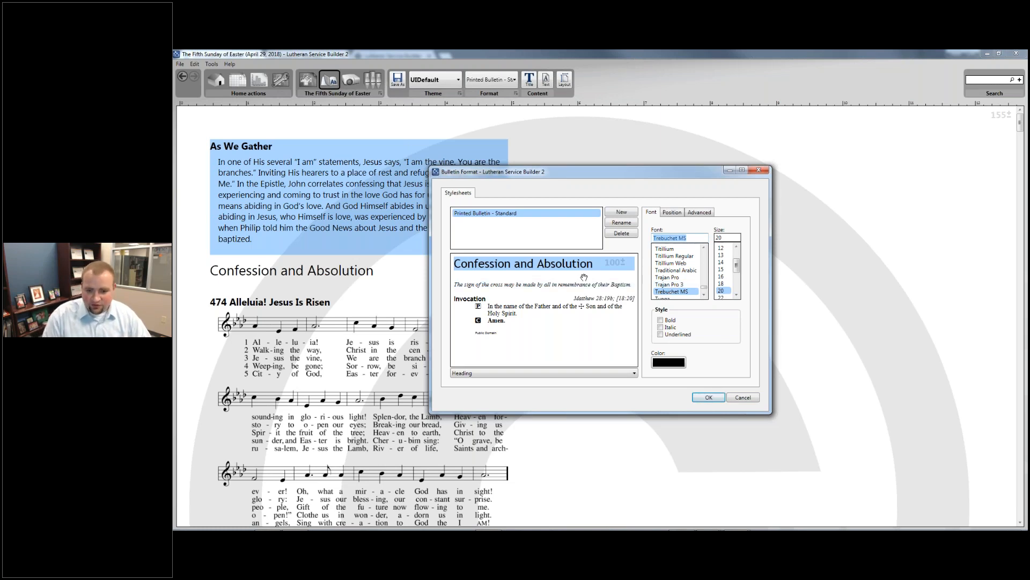
type("Roboto")
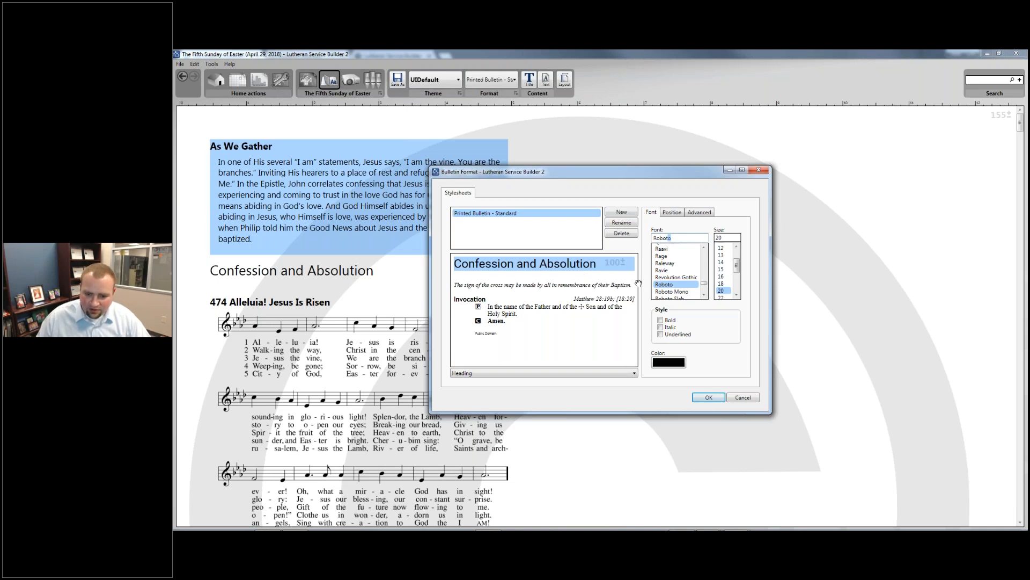
left_click(664, 284)
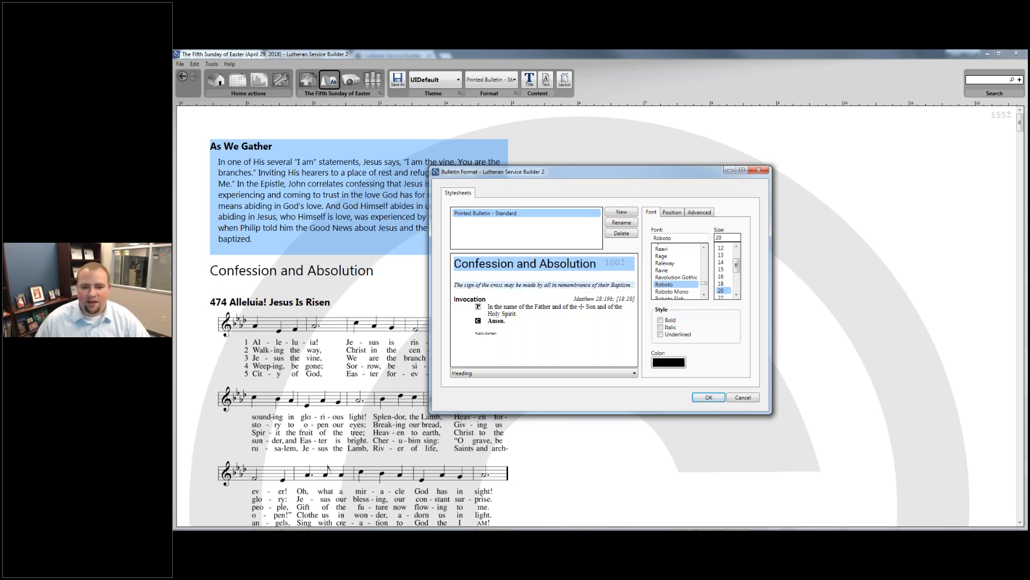
left_click(564, 284)
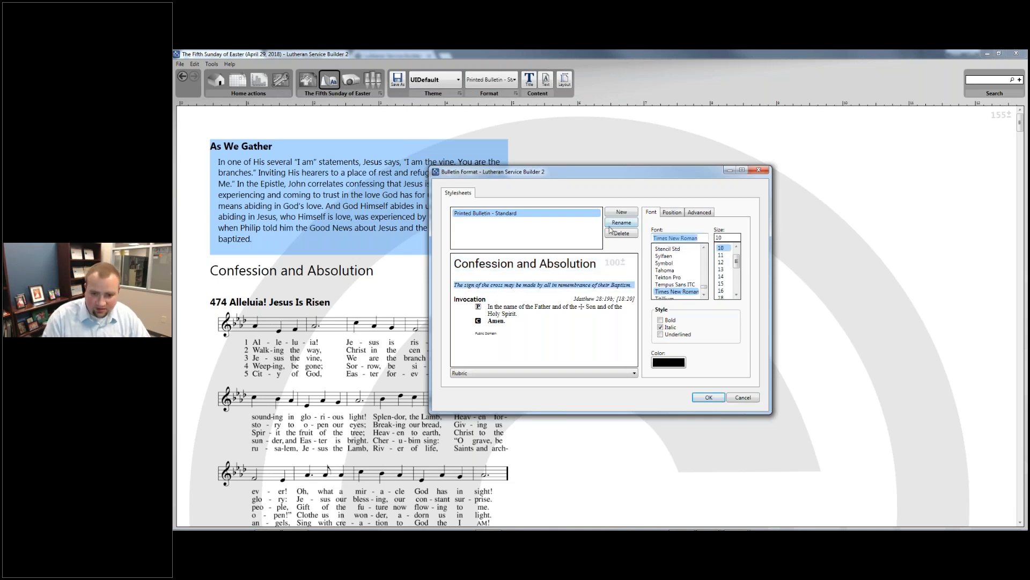
type("Roboto")
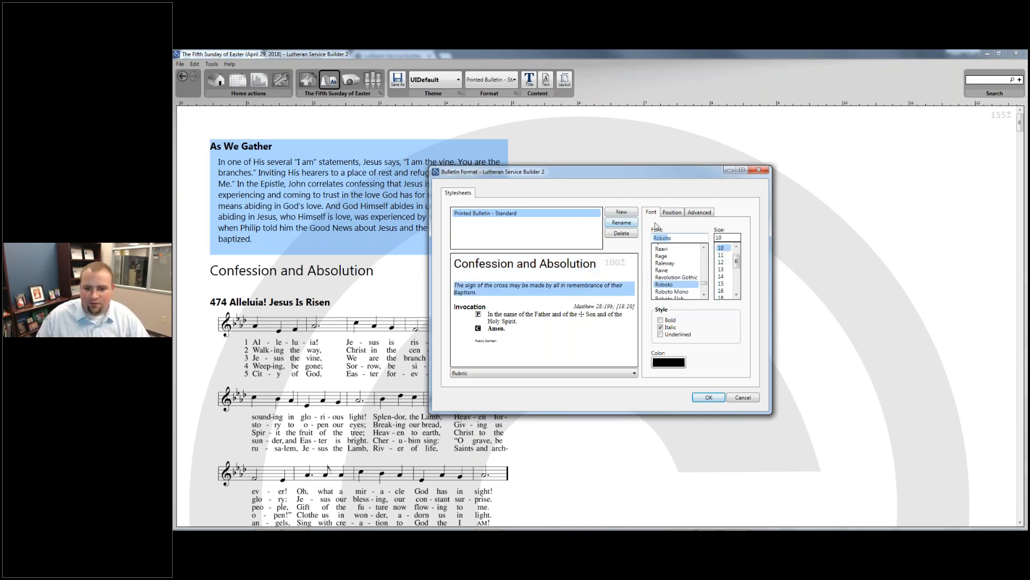
- Set the Caption and reference styles to Roboto and colour the Scripture reference mid grey
left_click(629, 305)
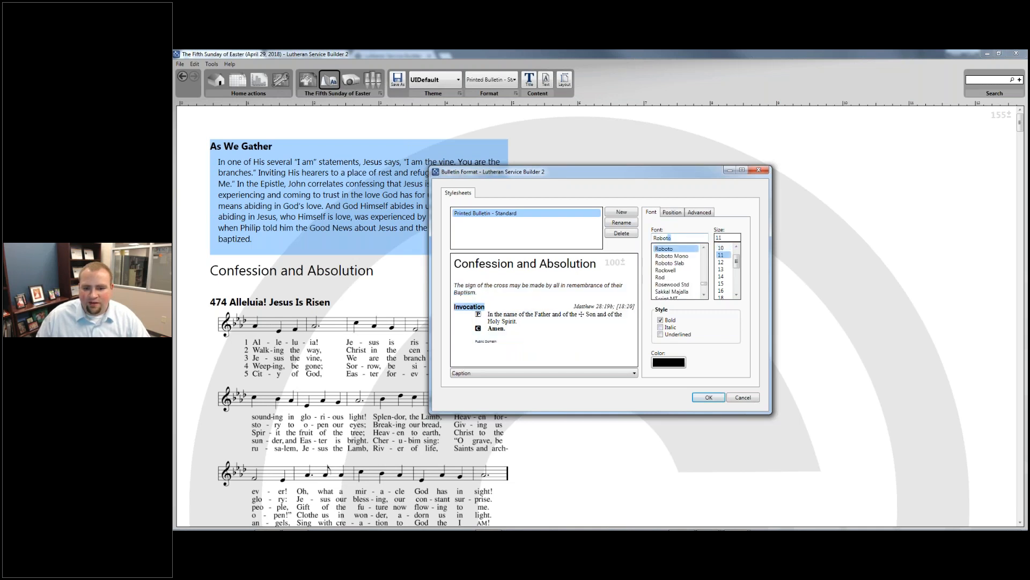
left_click(625, 306)
left_click_drag(697, 236, 652, 237)
type("Roboto")
left_click(590, 323)
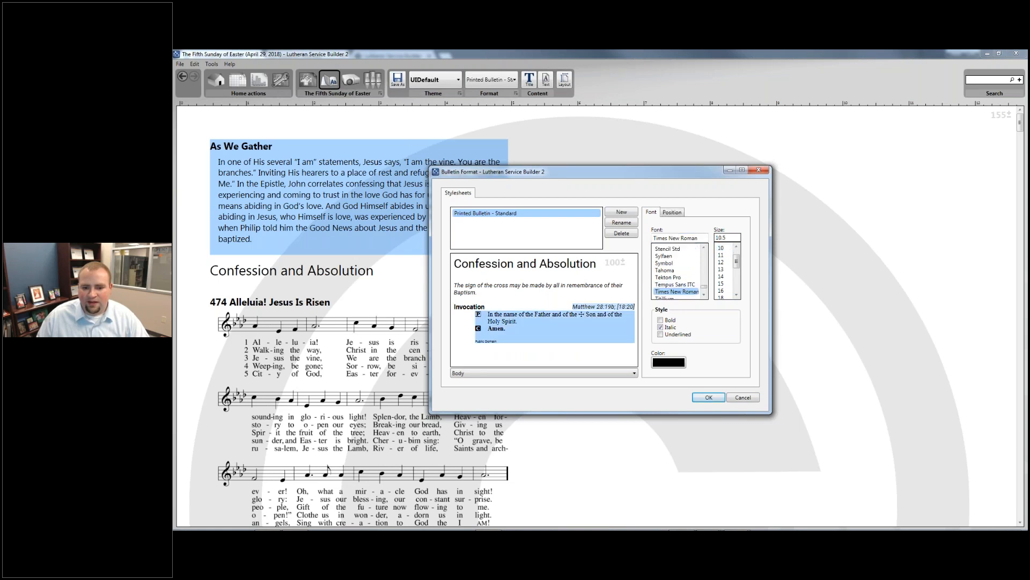
left_click(623, 307)
left_click(668, 362)
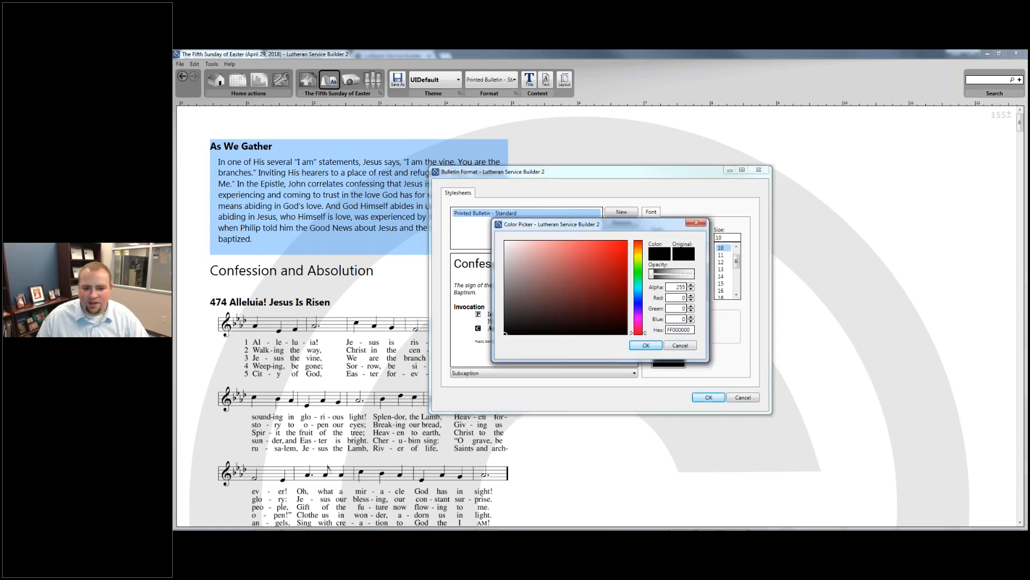
left_click(505, 304)
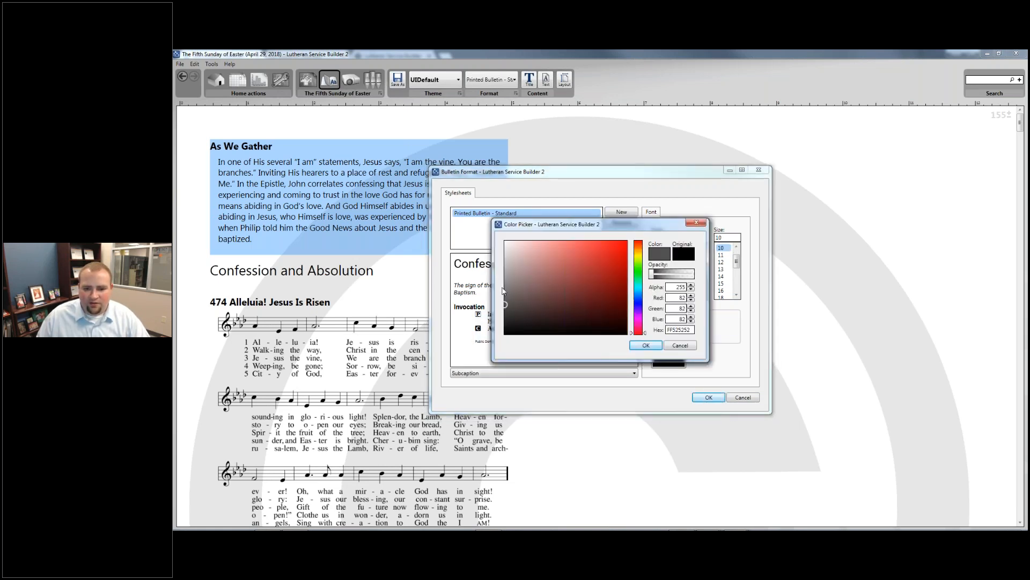
left_click(505, 286)
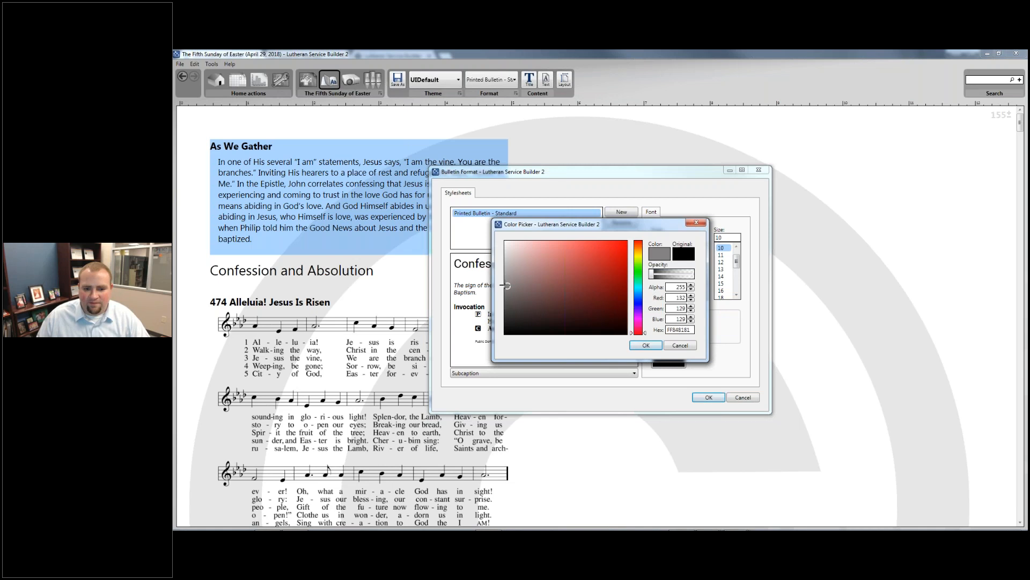
left_click(647, 346)
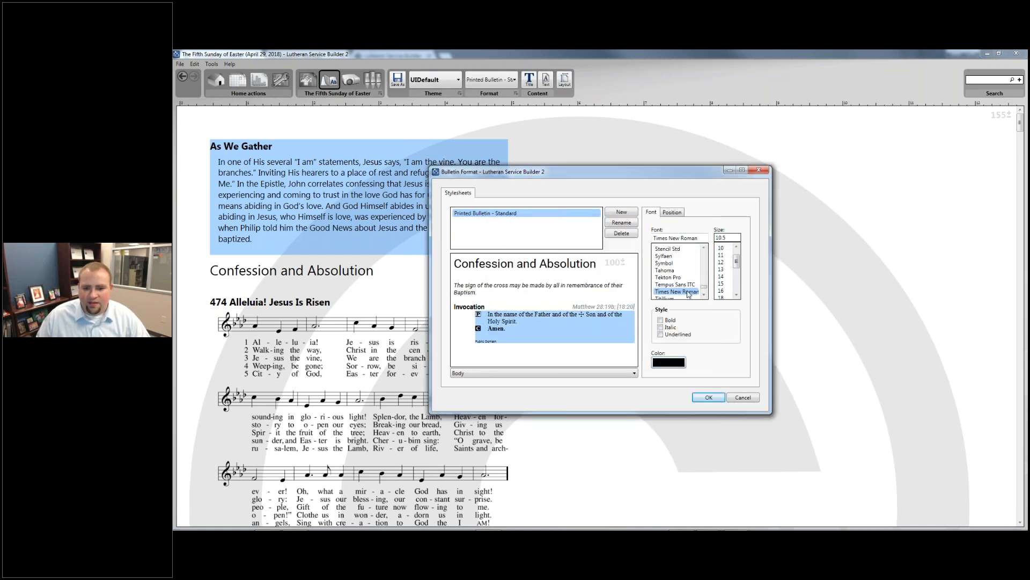
- Set the Body and Copyright styles to Roboto, with copyright text at size 8
left_click(701, 238)
type("Roboto")
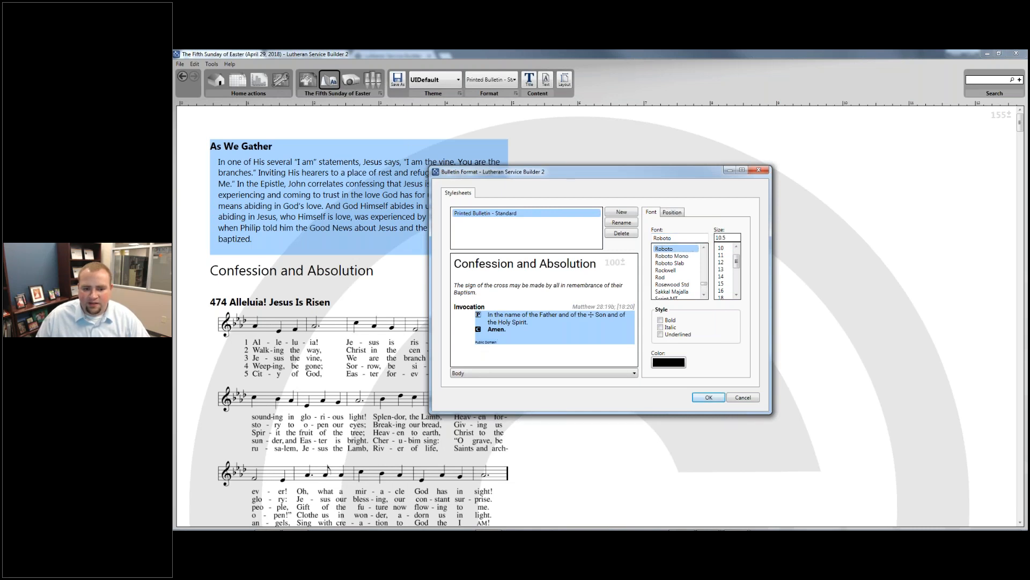
left_click(486, 342)
left_click_drag(698, 237, 637, 239)
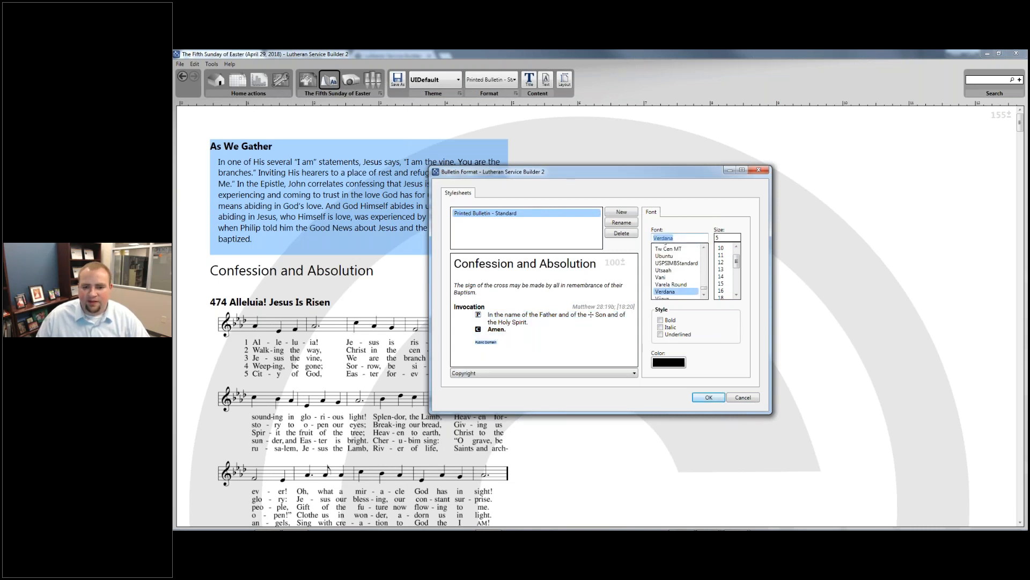
type("Roboto")
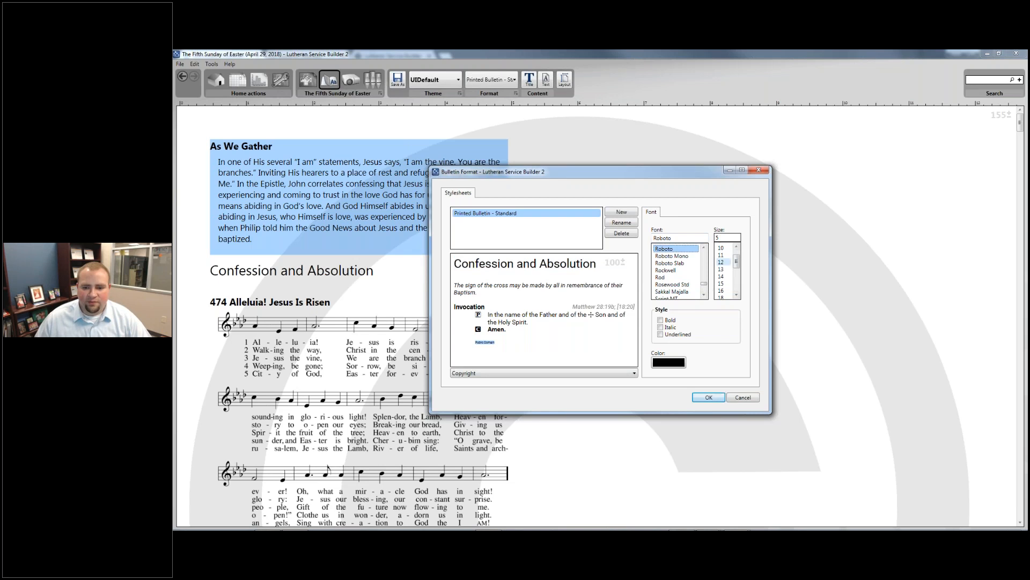
double_click(736, 247)
left_click(720, 248)
left_click(514, 328)
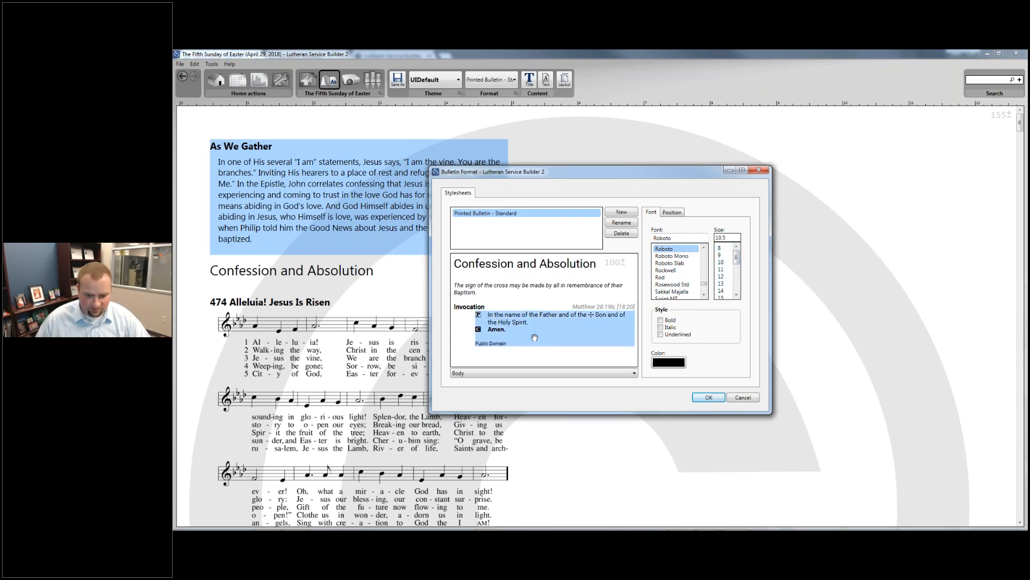
- Keep the left indent at 0, set Before paragraphs spacing to 6, and apply the stylesheet
left_click(668, 216)
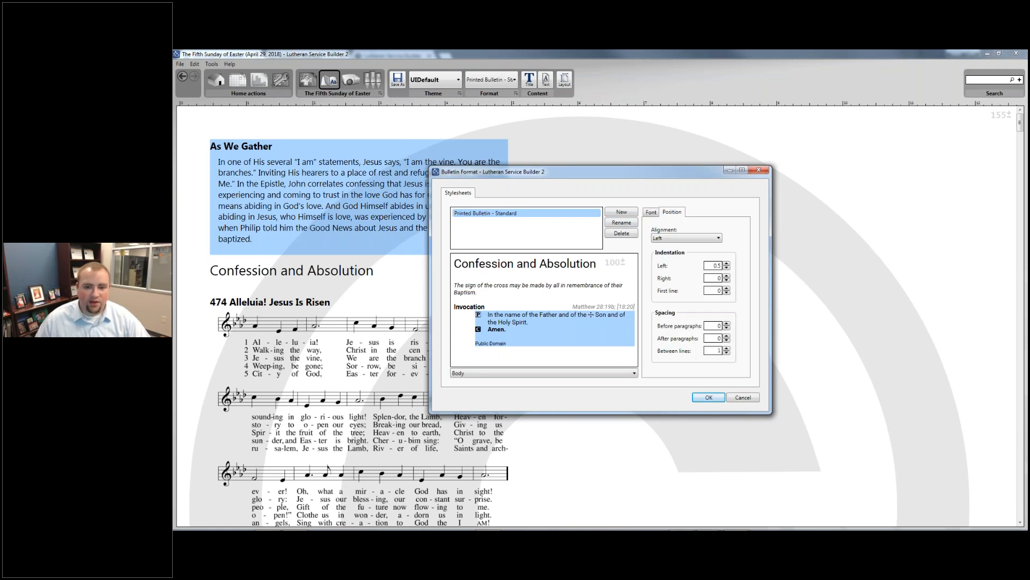
left_click(727, 268)
left_click(726, 268)
left_click(726, 268)
left_click(727, 268)
left_click(727, 268)
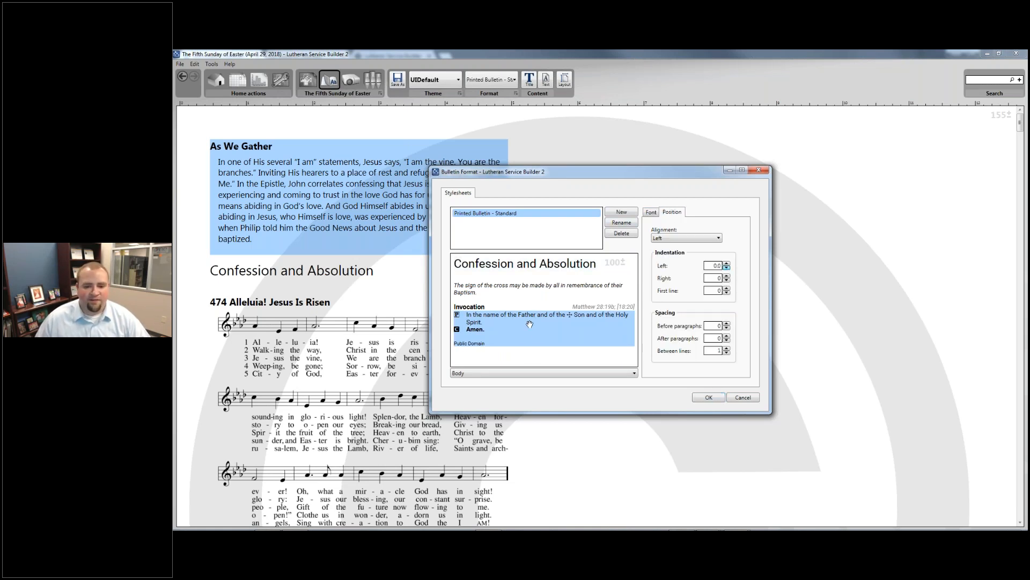
left_click(727, 323)
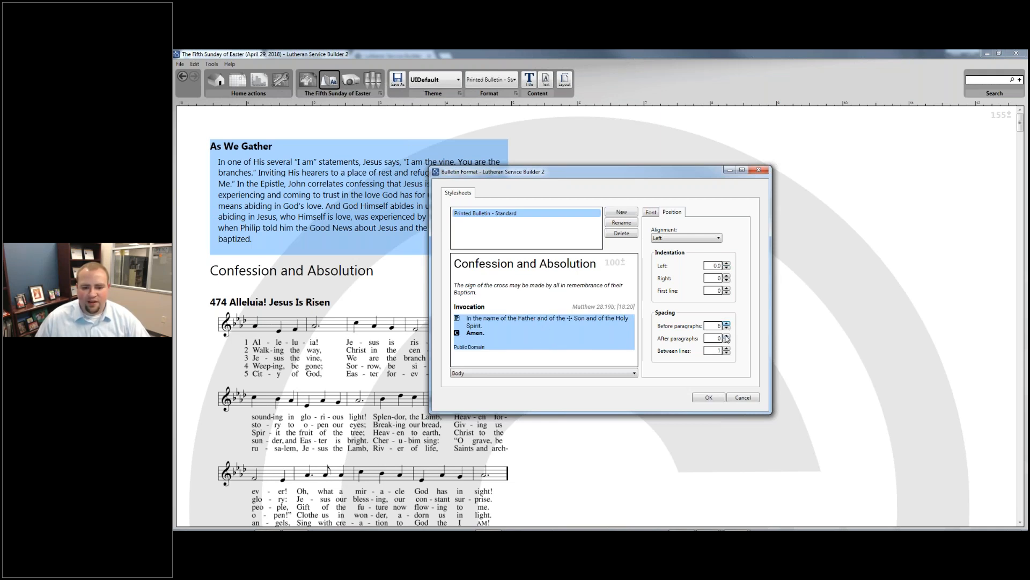
left_click(706, 397)
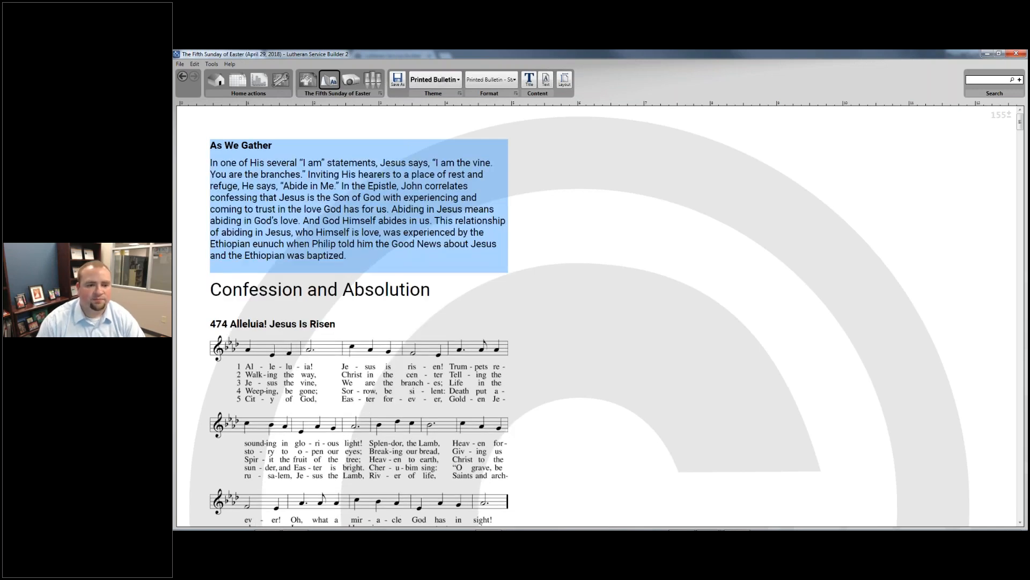
- Save the bulletin as a Word document named with ' - Printed Bulletin - Standard' appended
left_click(404, 86)
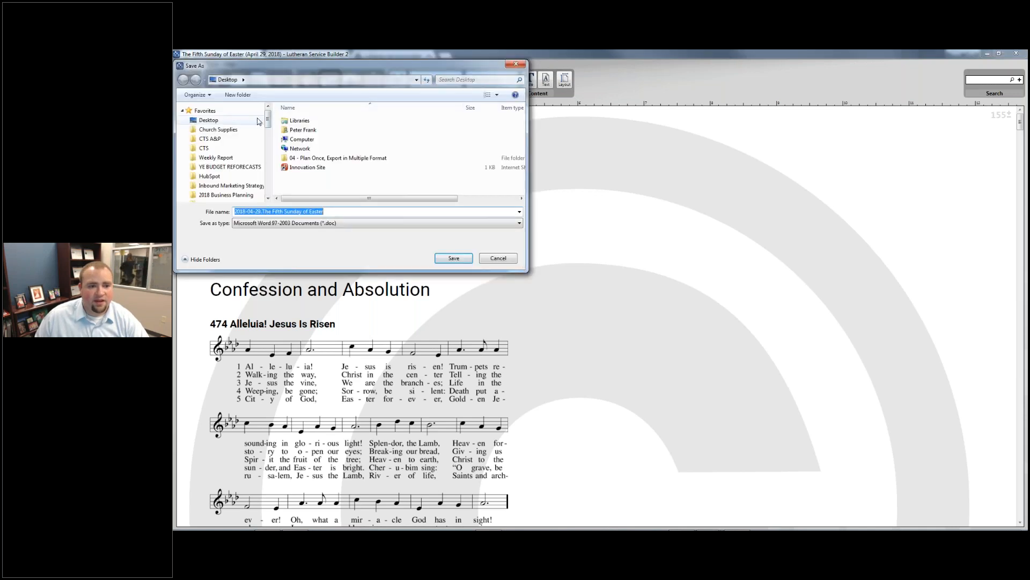
left_click(342, 212)
type("- P")
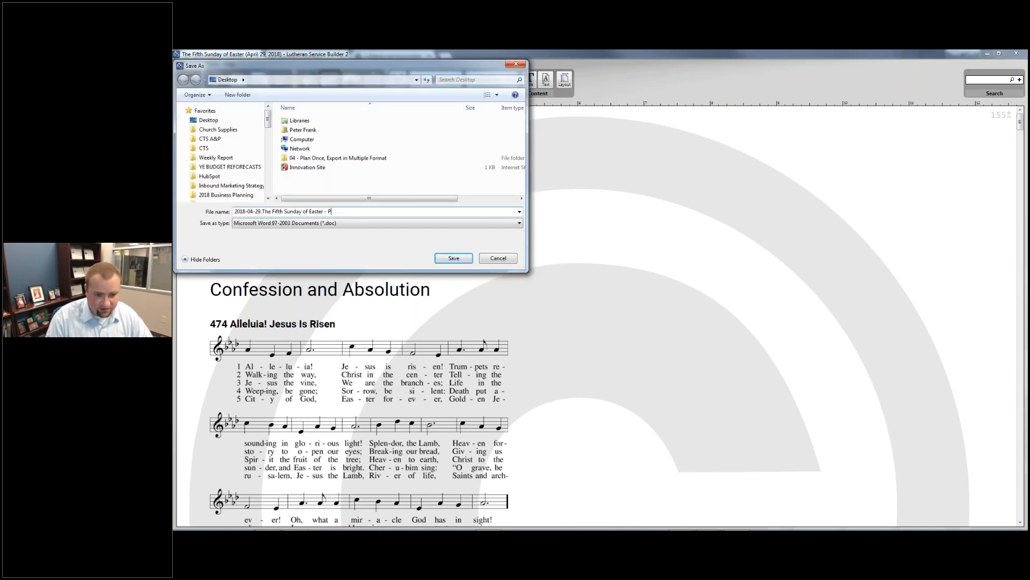
type("rinted B")
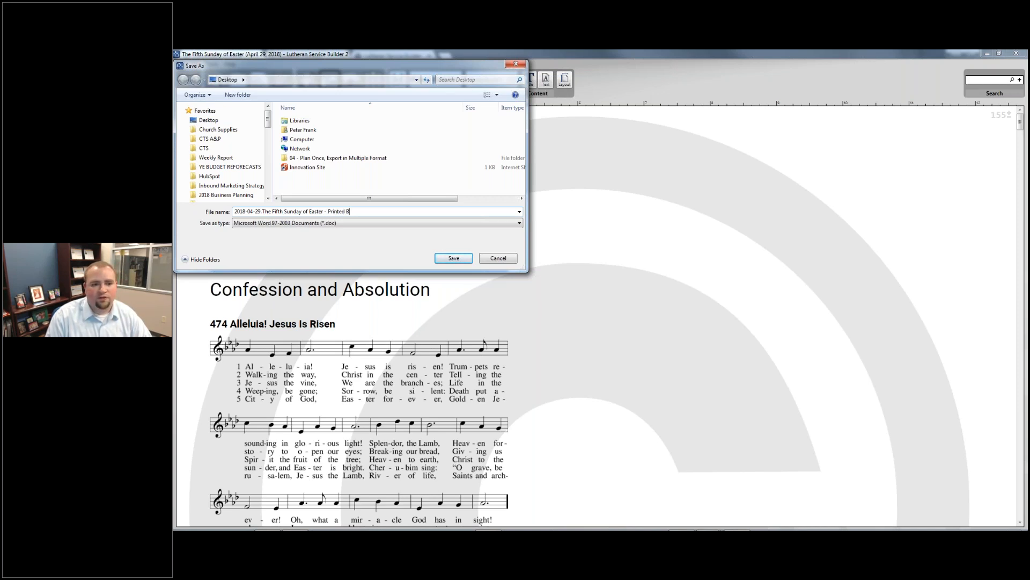
type("ulletin - Standar")
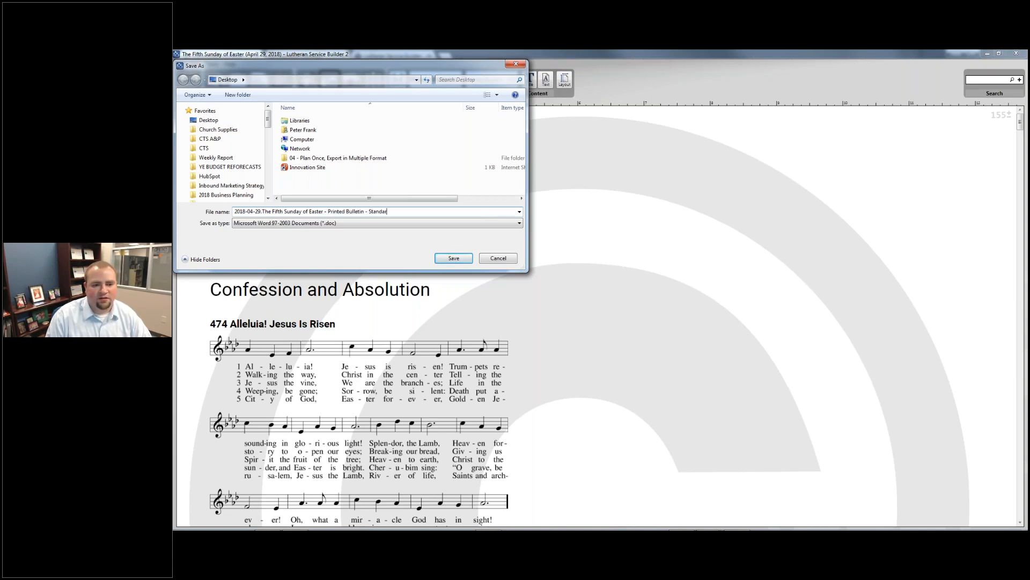
key("Return")
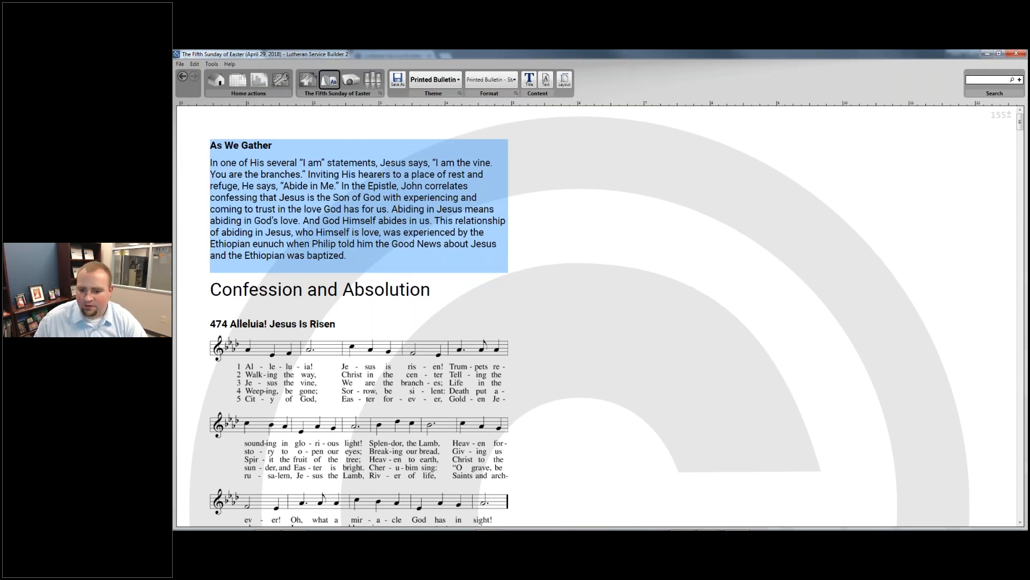
- Open the exported bulletin document from the taskbar's Desktop file list
mouse_move(245, 519)
left_click(977, 518)
left_click(906, 508)
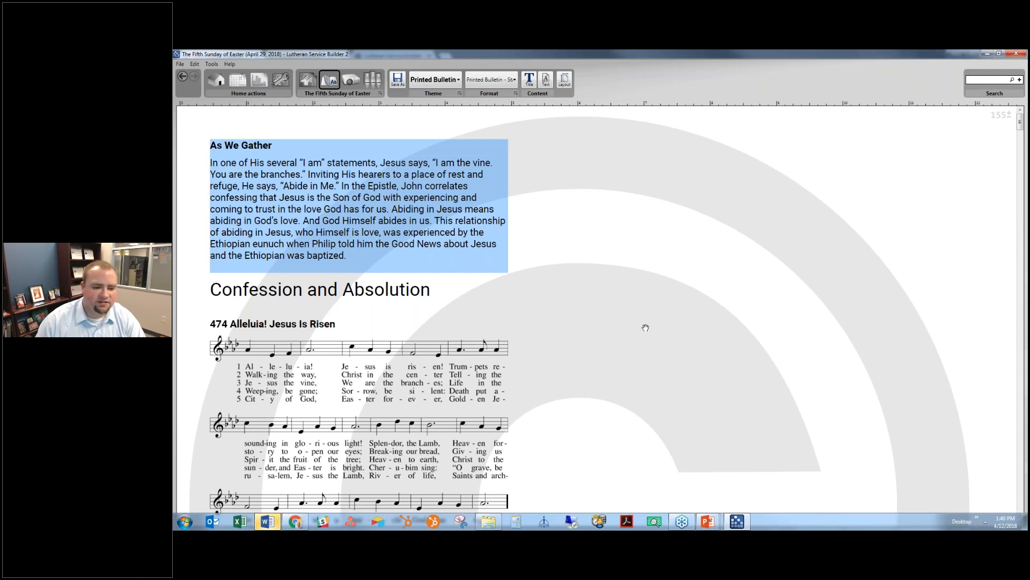
- Bring the exported bulletin forward in Word, maximize it, and look through the pages
left_click(274, 524)
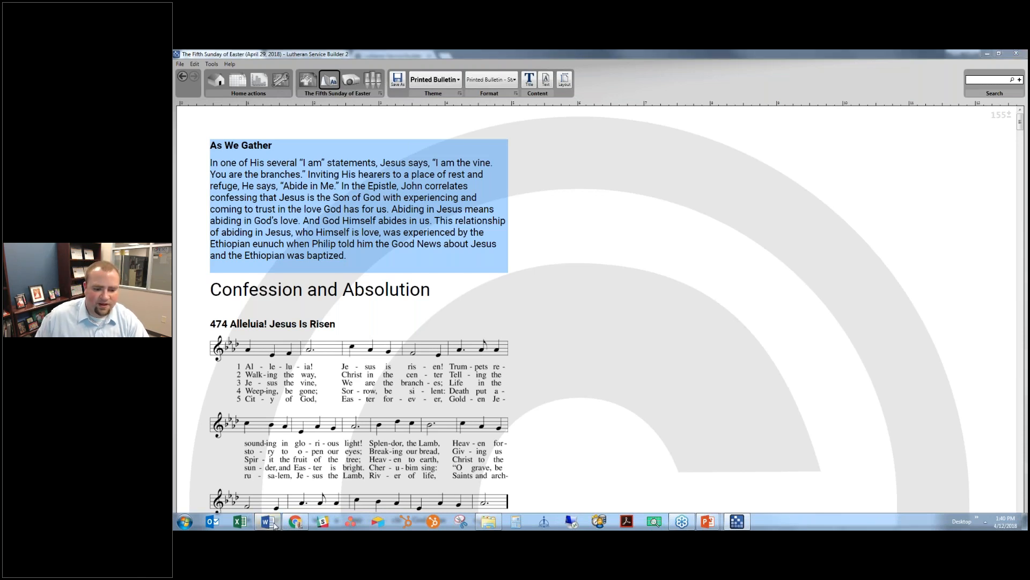
left_click(317, 478)
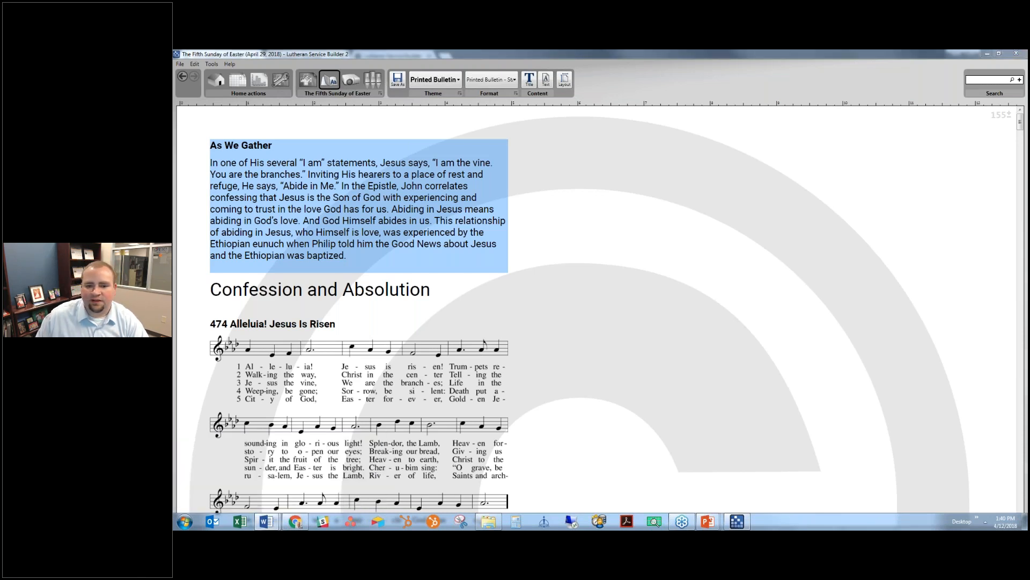
left_click_drag(558, 176, 552, 52)
scroll(691, 286, "down", 12)
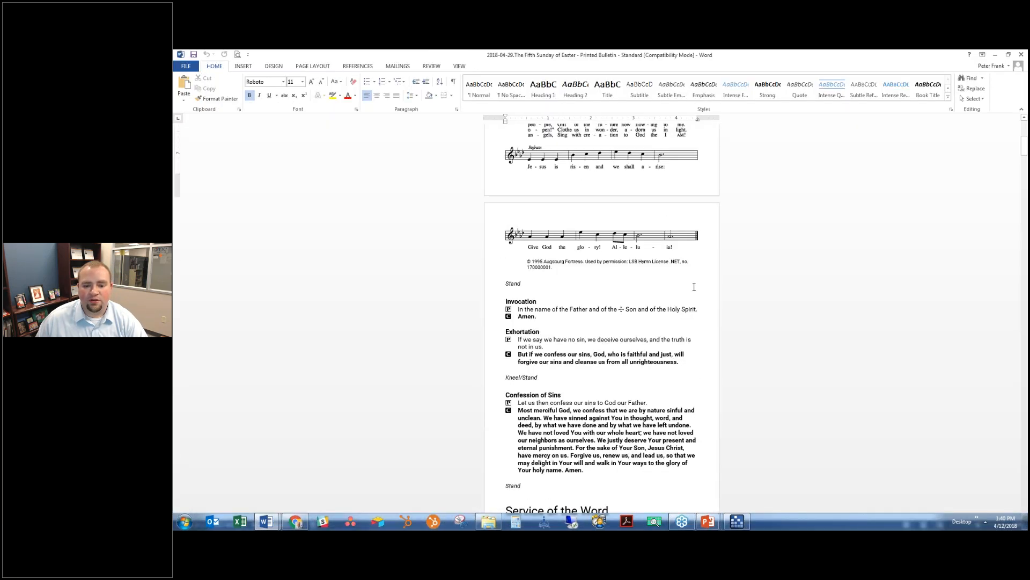
scroll(691, 286, "down", 20)
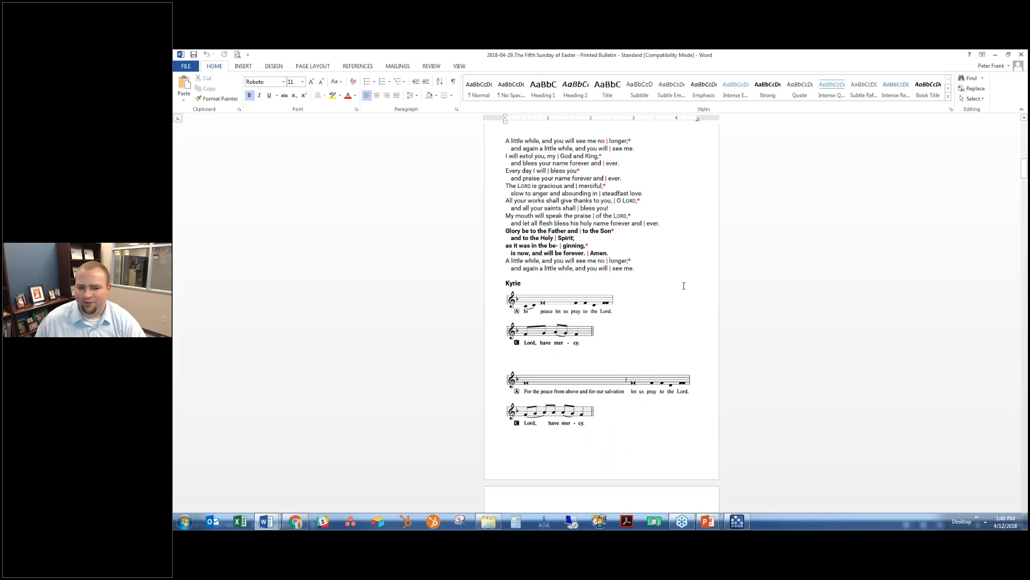
scroll(673, 288, "down", 3)
scroll(702, 288, "up", 8)
scroll(711, 284, "up", 7)
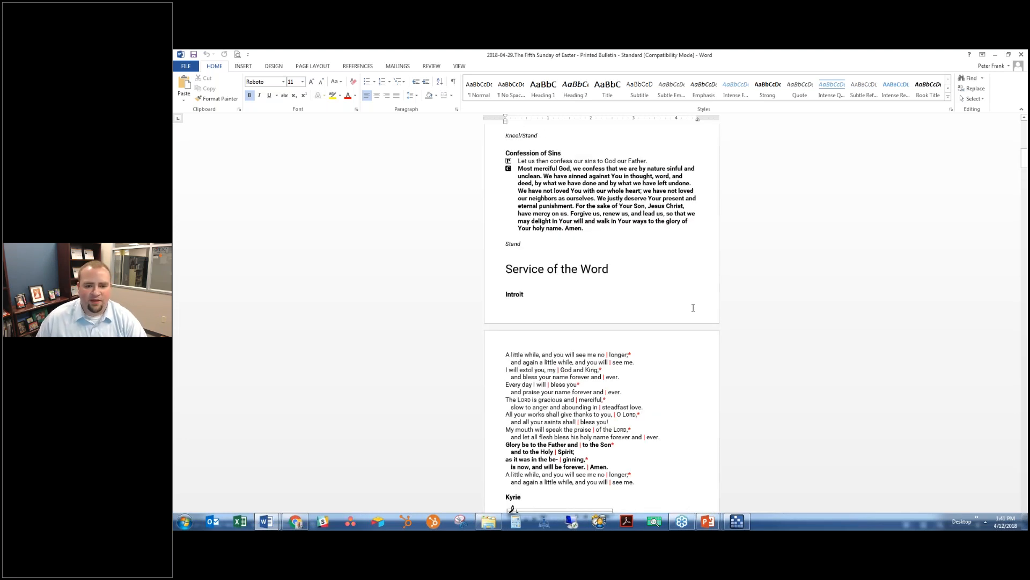
scroll(691, 310, "up", 10)
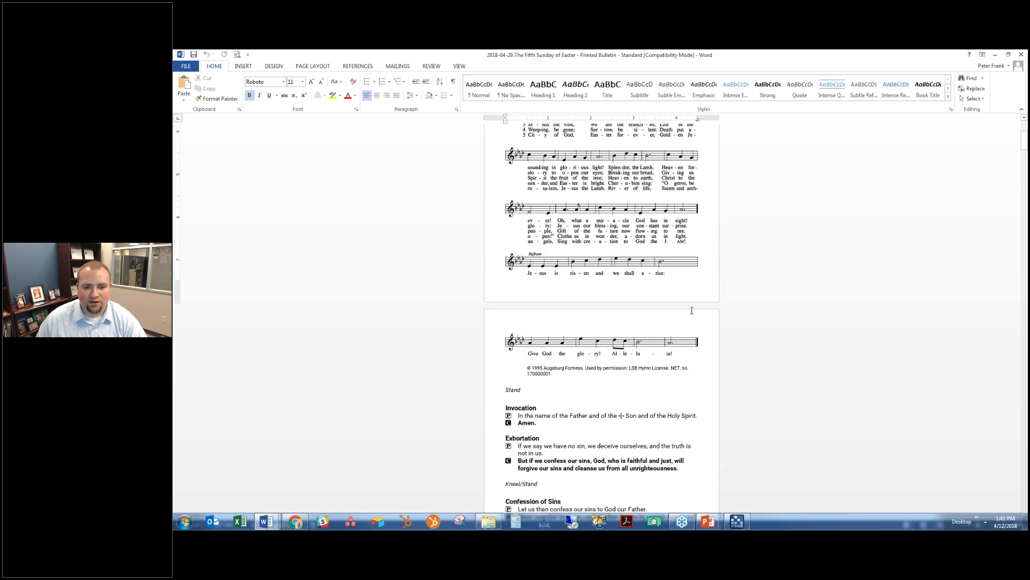
- Delete the blank line and the Confession and Absolution heading
left_click(592, 238)
key("Delete")
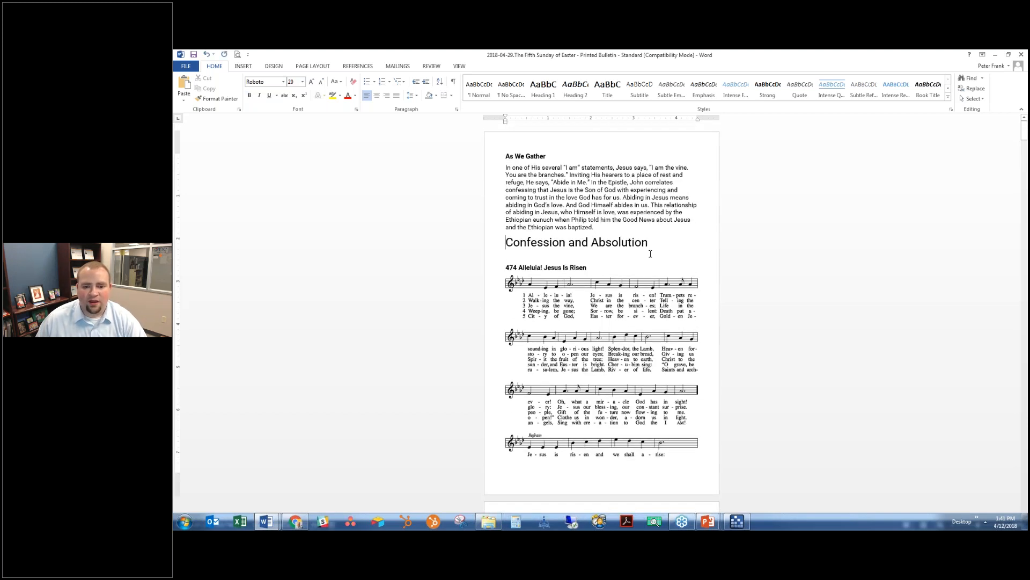
triple_click(661, 249)
key("Delete")
scroll(638, 246, "down", 5)
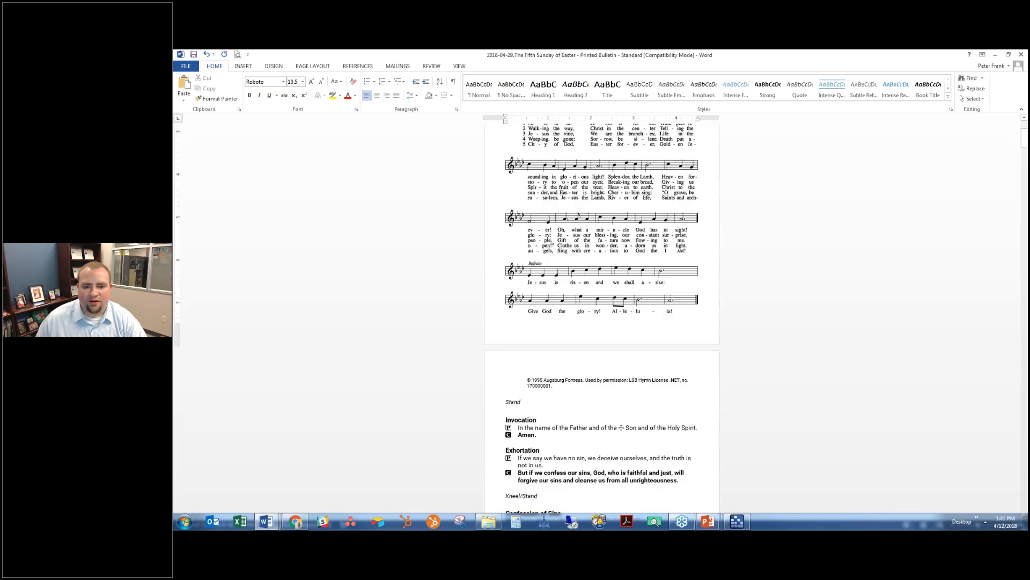
scroll(638, 246, "up", 5)
- Insert three blank lines above As We Gather so hymn 474 moves to the next page
left_click_drag(546, 155, 502, 156)
left_click(507, 156)
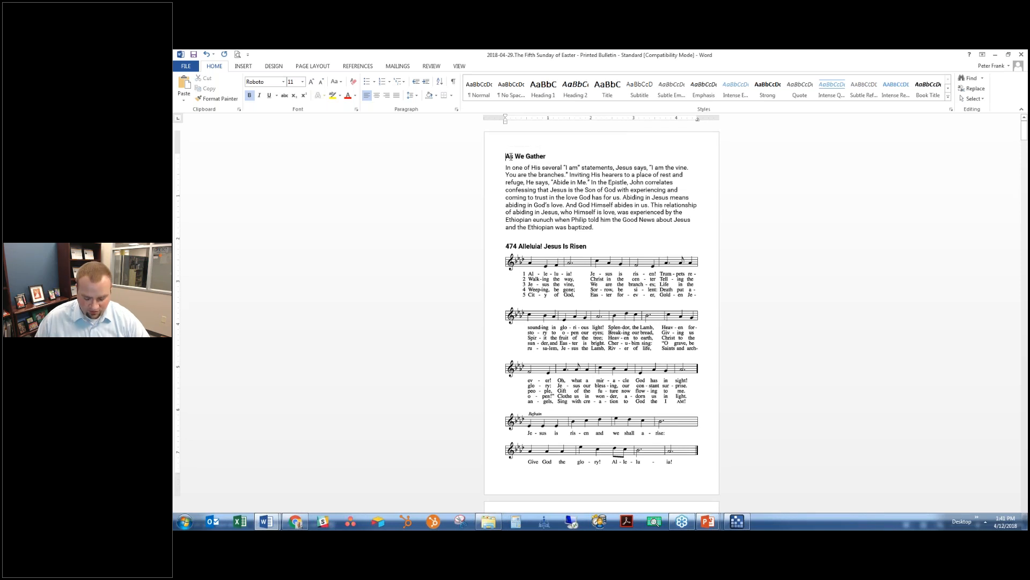
key("Return")
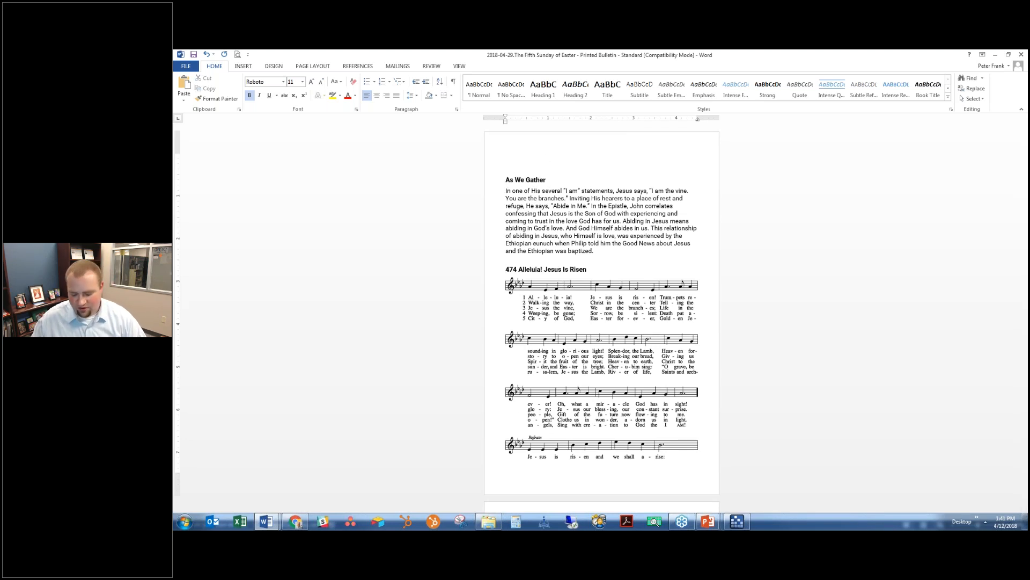
key("Return")
key("Return")
key("Return")
key("Return")
key("Return")
key("Return")
key("Return")
key("Return")
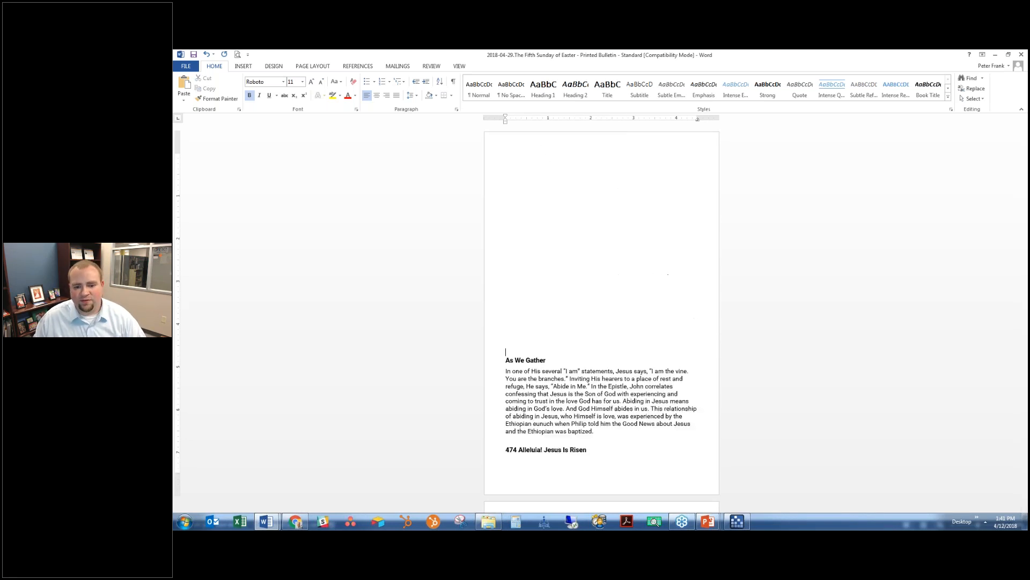
key("Return")
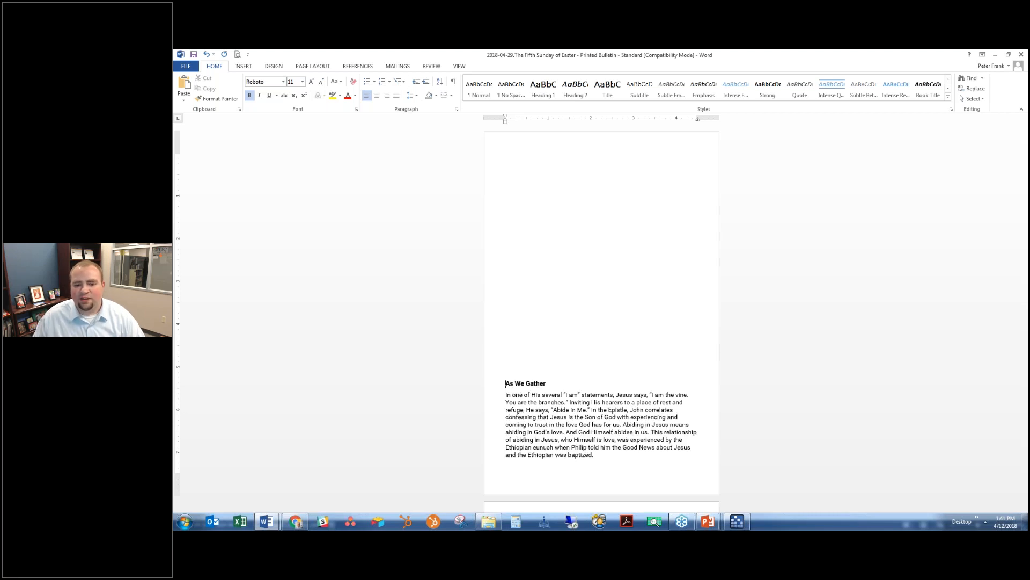
- Scroll through the document to check the Kyrie, readings and the red-lettered Gospel
left_click(243, 66)
scroll(568, 244, "down", 10)
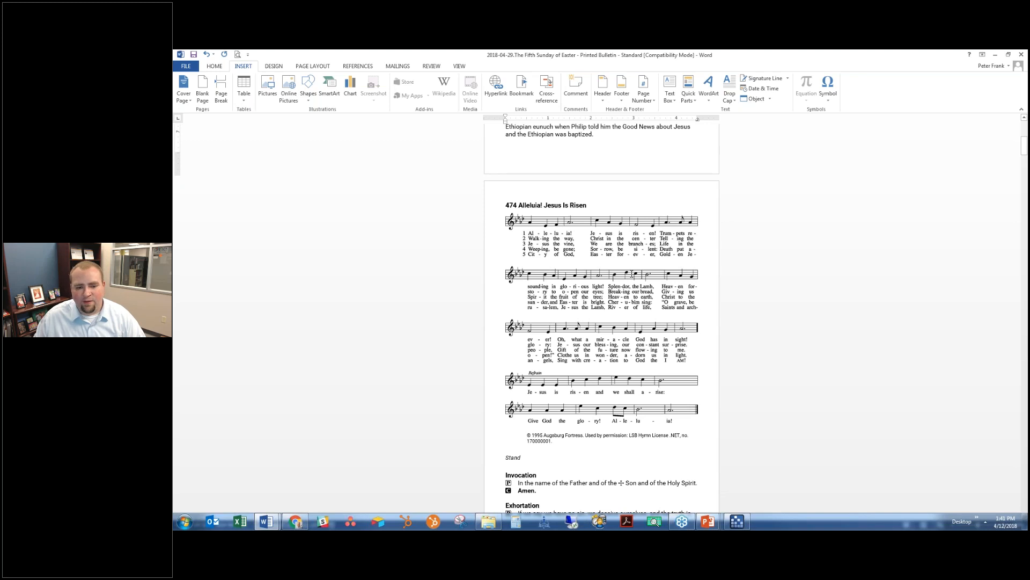
scroll(632, 273, "down", 2)
scroll(550, 379, "down", 6)
scroll(547, 361, "down", 16)
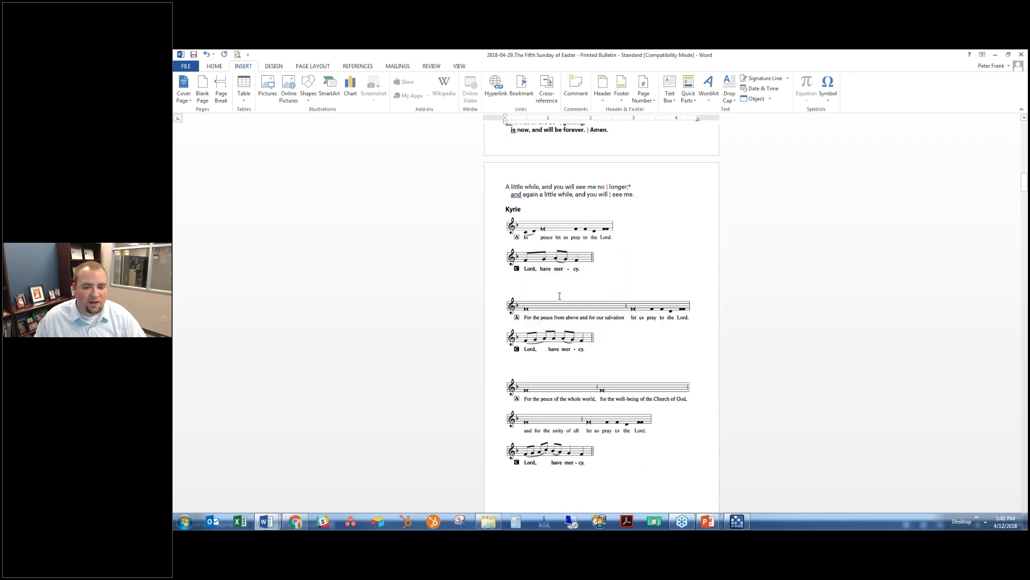
scroll(559, 296, "down", 13)
scroll(660, 300, "down", 20)
scroll(673, 310, "down", 20)
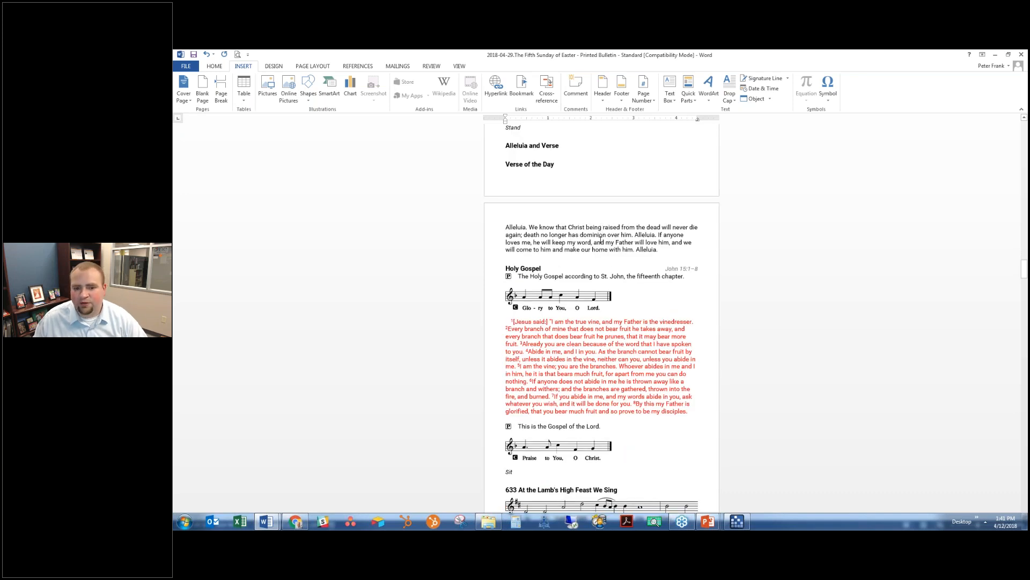
scroll(600, 235, "down", 3)
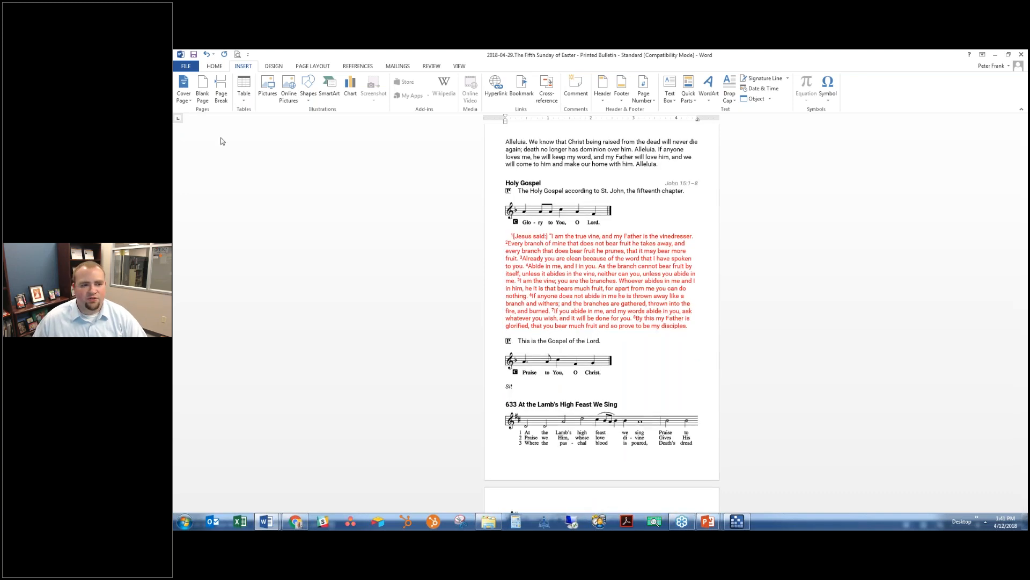
- Set Page Setup to Book fold with 4 sheets per booklet
left_click(186, 66)
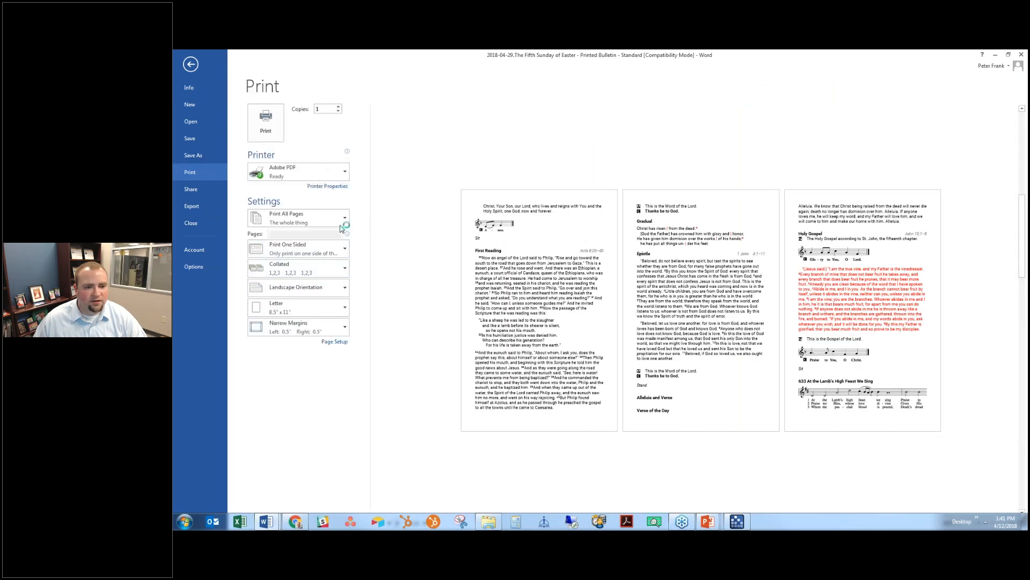
left_click(337, 342)
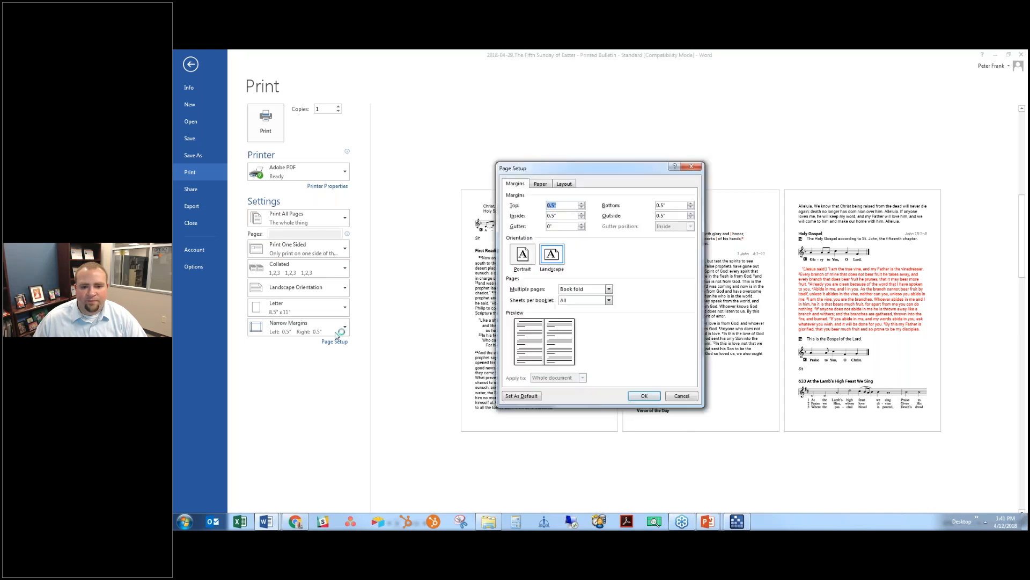
left_click(581, 290)
left_click(581, 291)
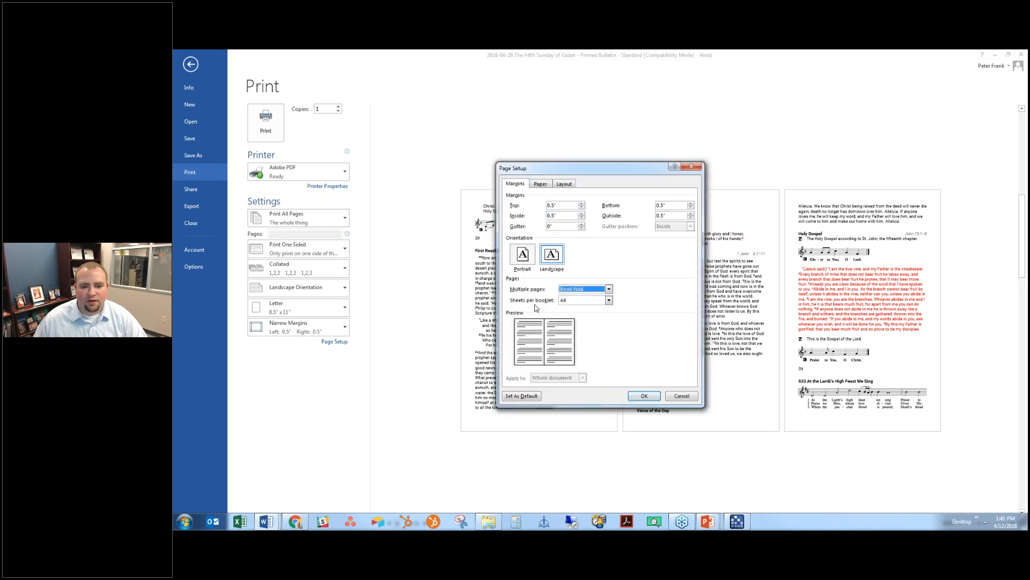
left_click(582, 300)
left_click(576, 316)
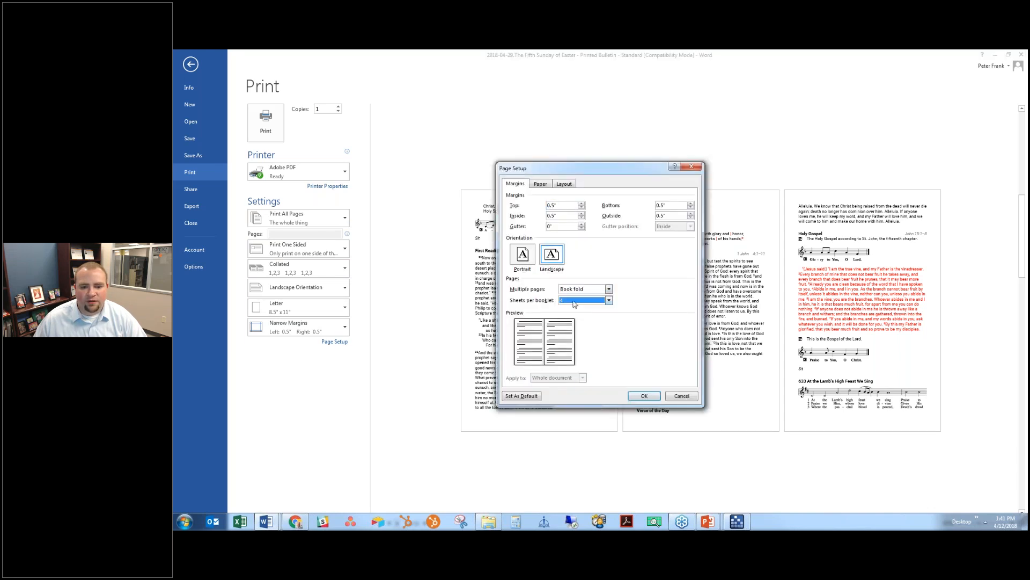
left_click(600, 292)
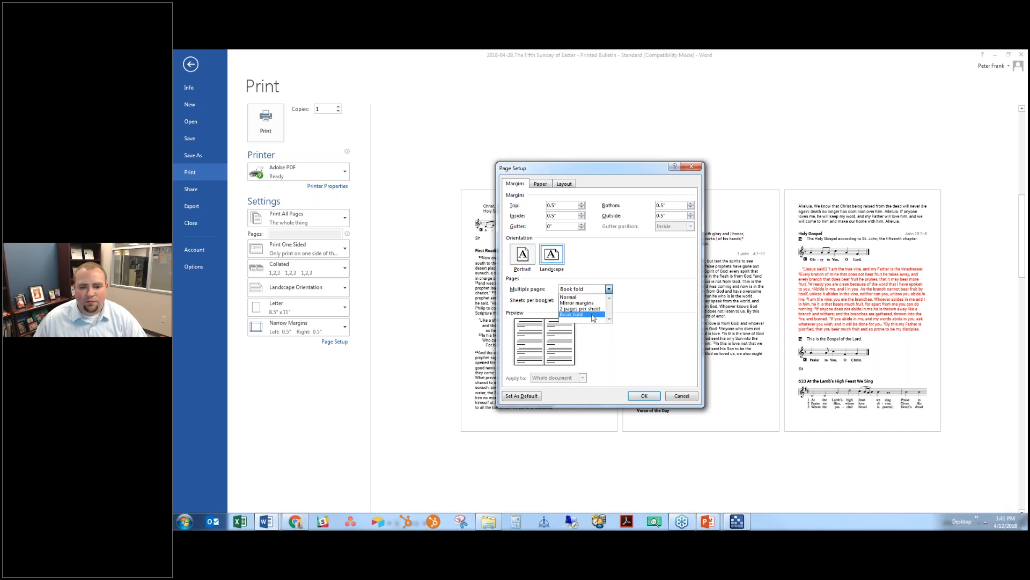
left_click(592, 318)
left_click(644, 396)
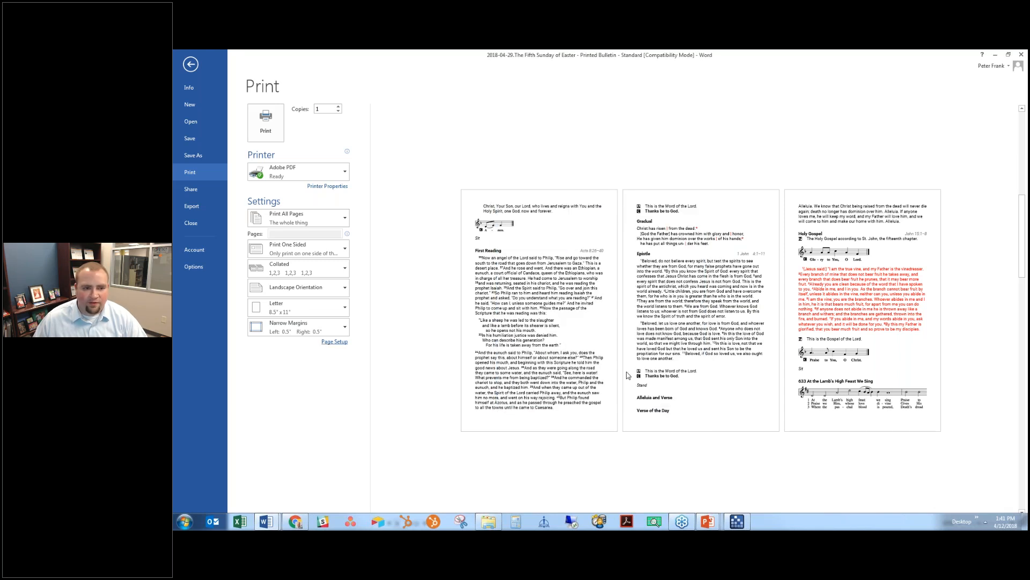
- Return from print preview to the document's top and minimize Word
left_click(191, 64)
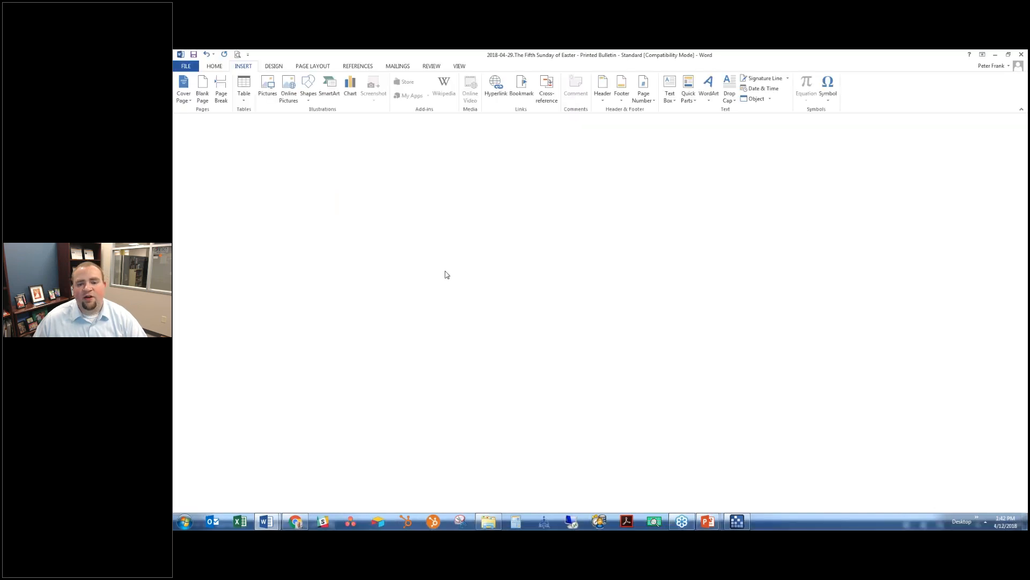
scroll(600, 290, "up", 10)
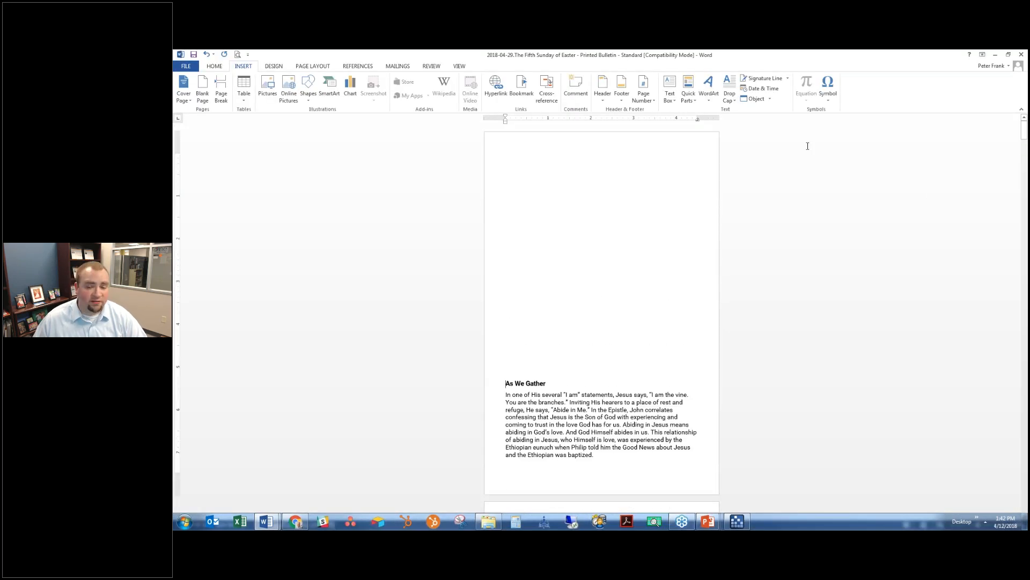
left_click(995, 55)
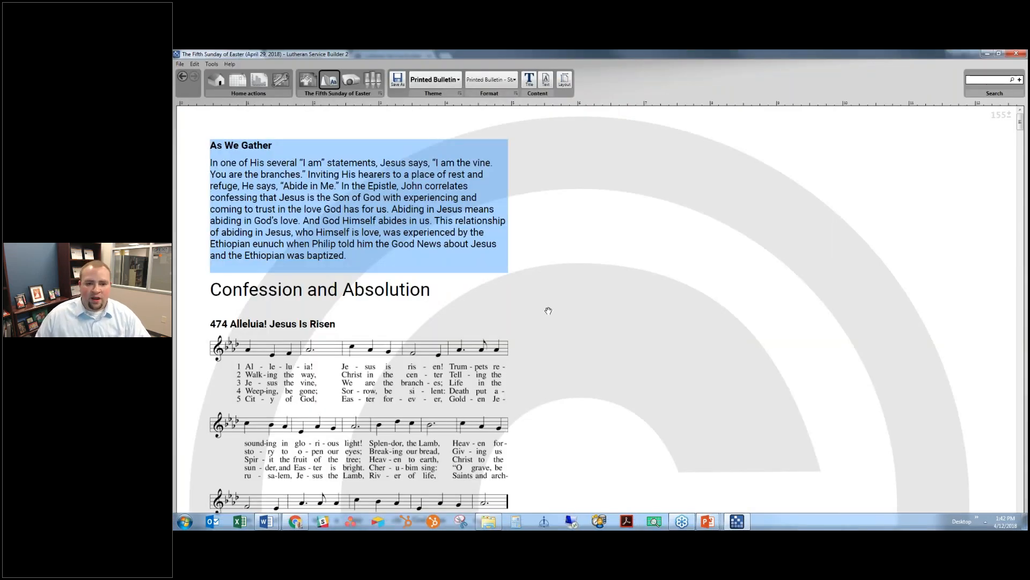
- Create a new service format 'Printed Bulletin - Large Print' showing all hymn captions with number and title
left_click(509, 81)
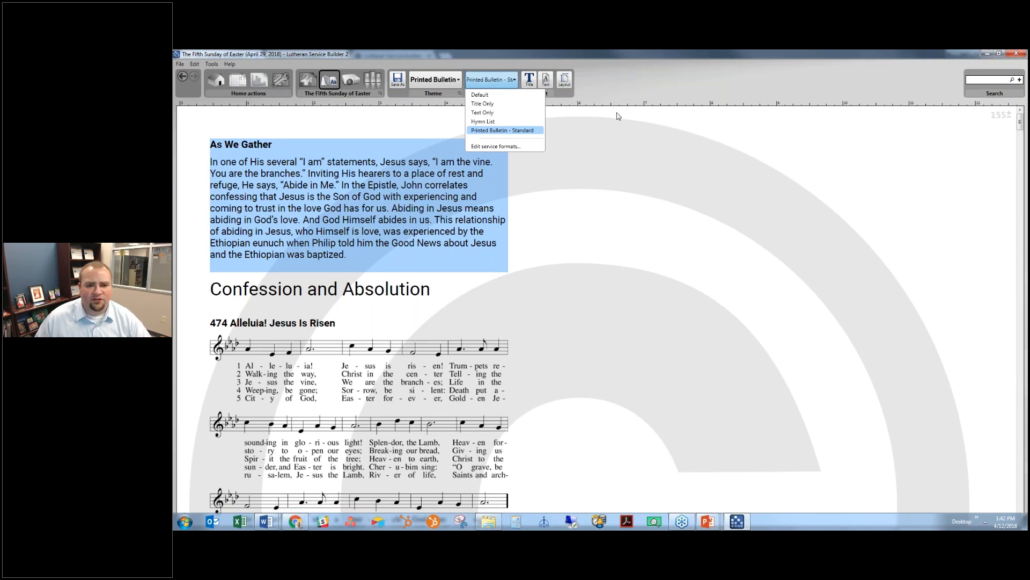
left_click(503, 147)
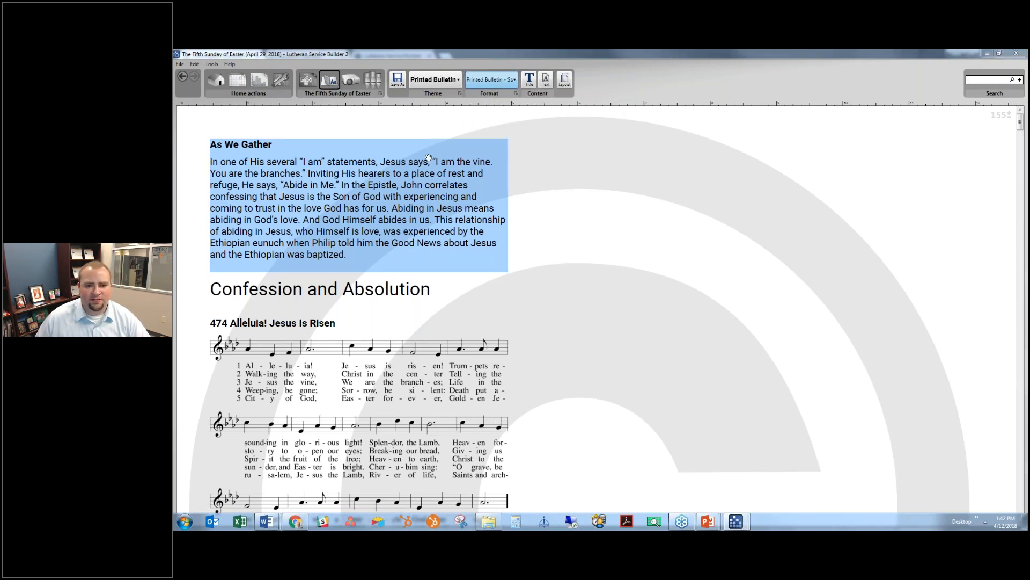
left_click(601, 208)
type("Printed Bulletin")
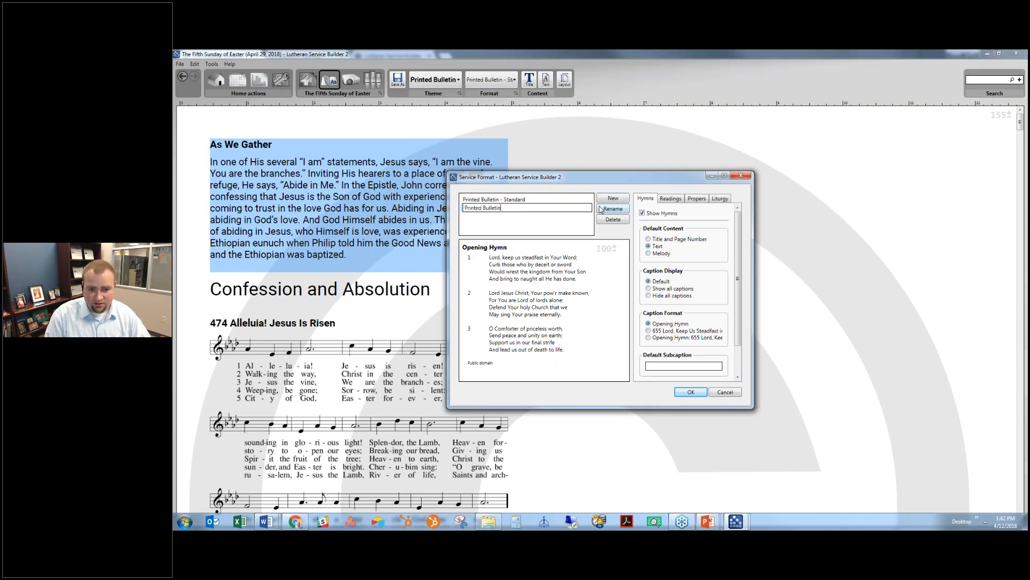
type(" - Large Print")
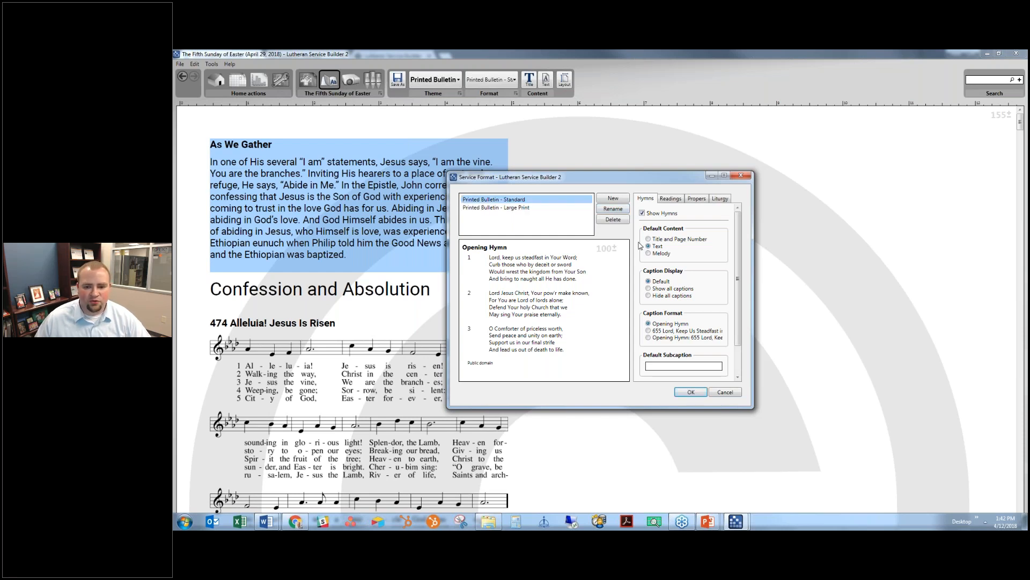
key("Down")
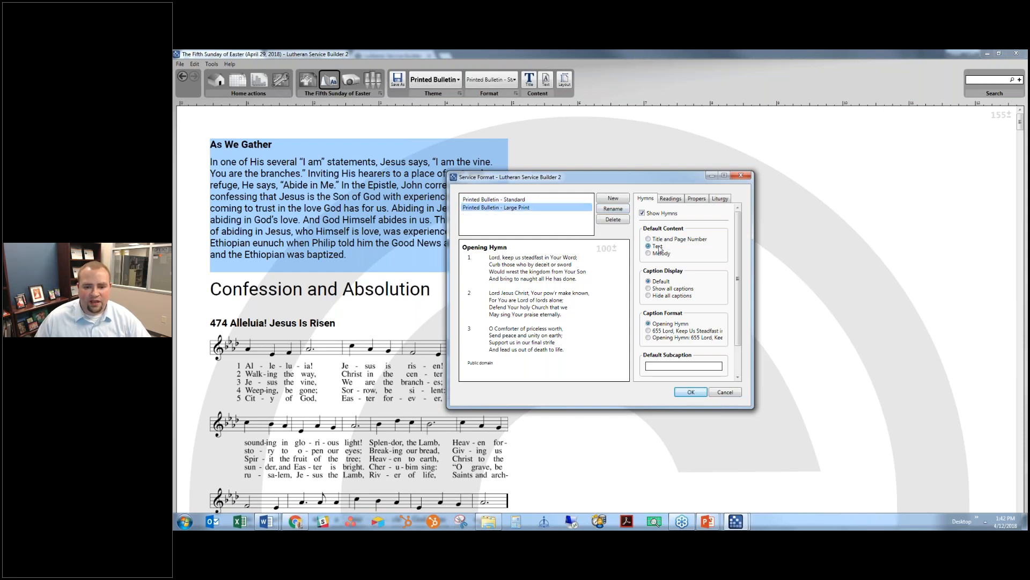
left_click(661, 289)
scroll(675, 299, "down", 1)
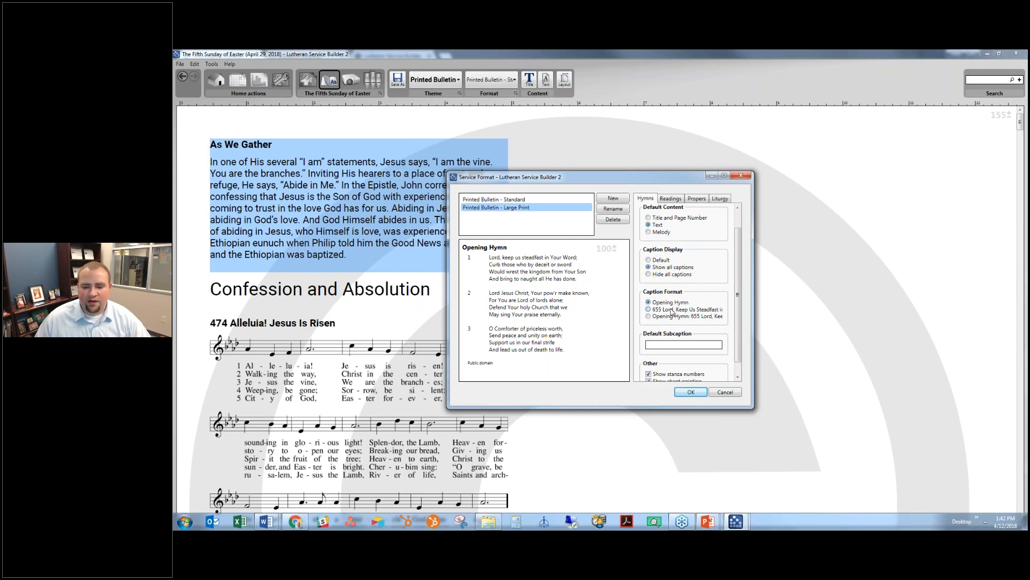
left_click(671, 311)
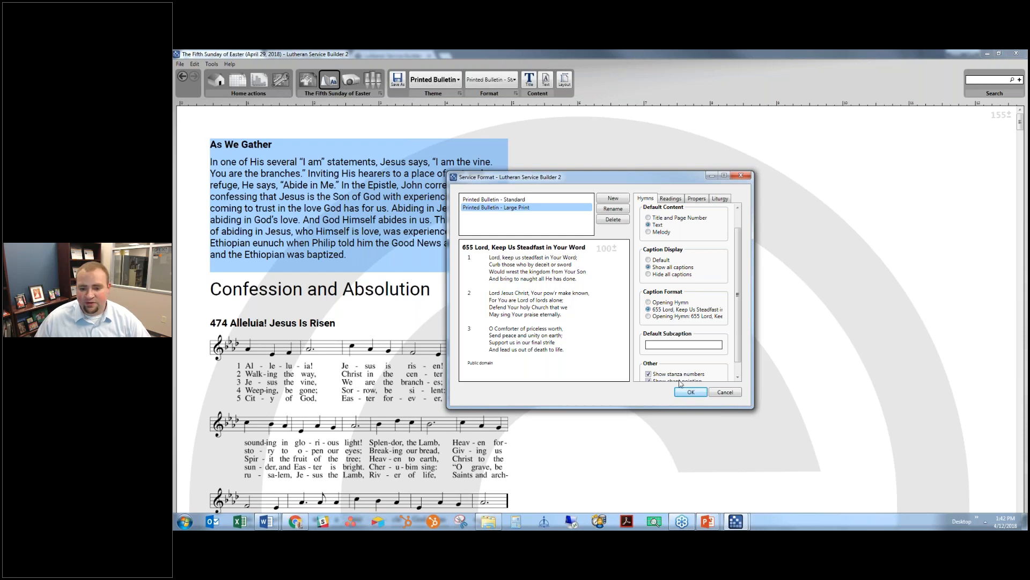
scroll(680, 383, "down", 1)
- Show all reading captions, formatted like 'Holy Gospel: John 8:31–36'
left_click(678, 200)
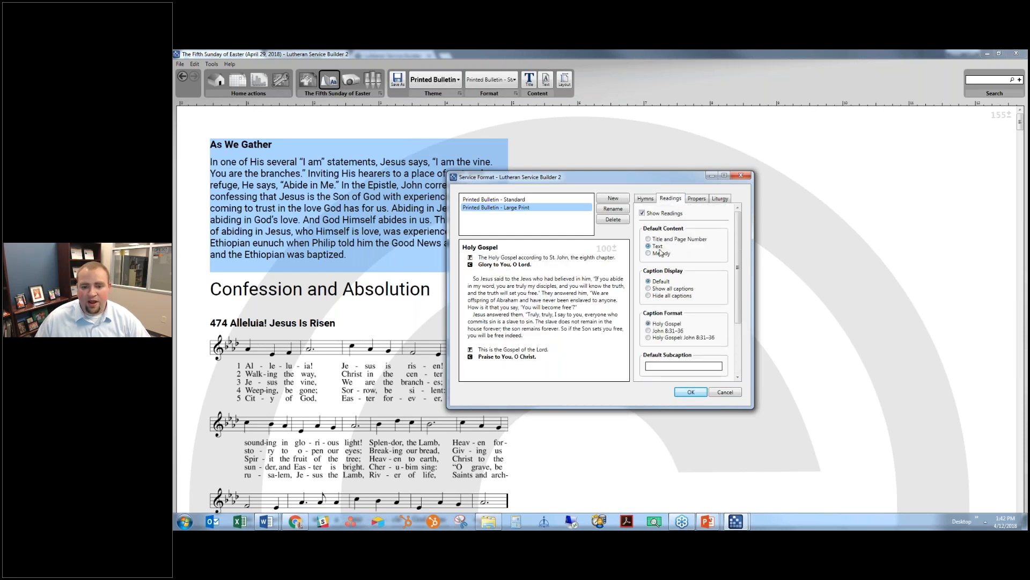
left_click(657, 289)
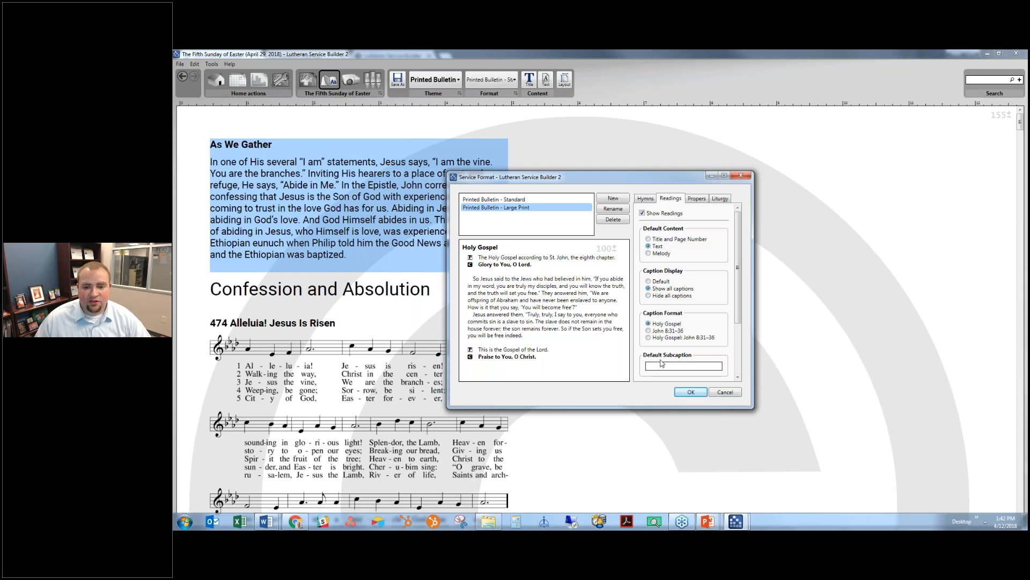
left_click(669, 338)
left_click(668, 331)
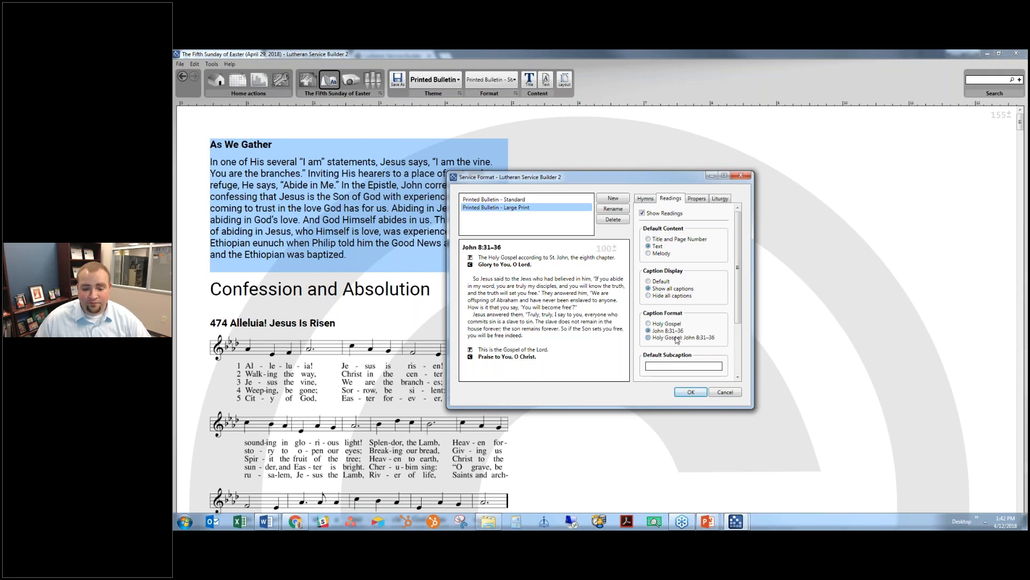
left_click(677, 338)
scroll(677, 338, "down", 3)
- Show all captions for propers and liturgy elements, then apply the new format
left_click(696, 198)
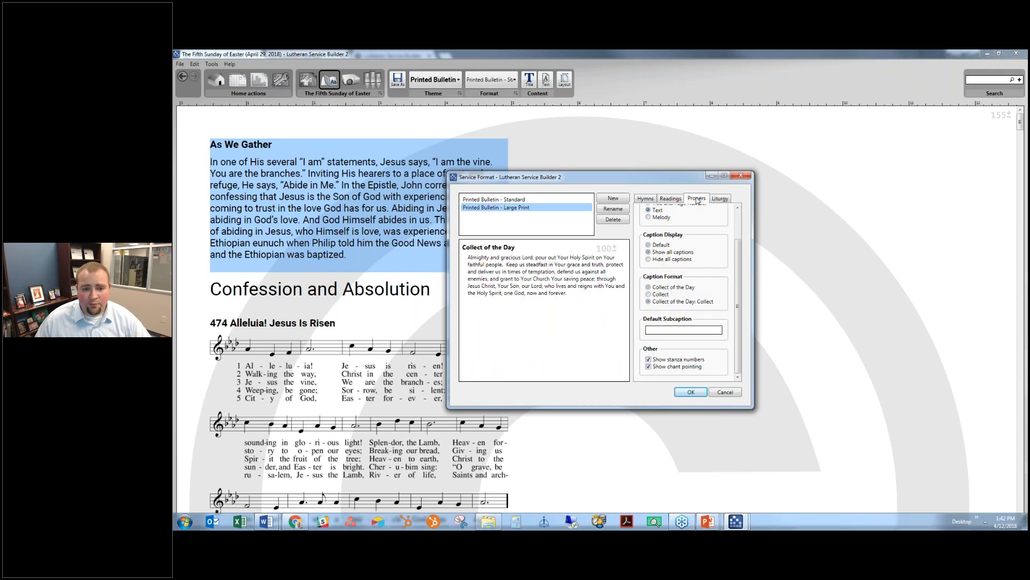
scroll(711, 286, "up", 2)
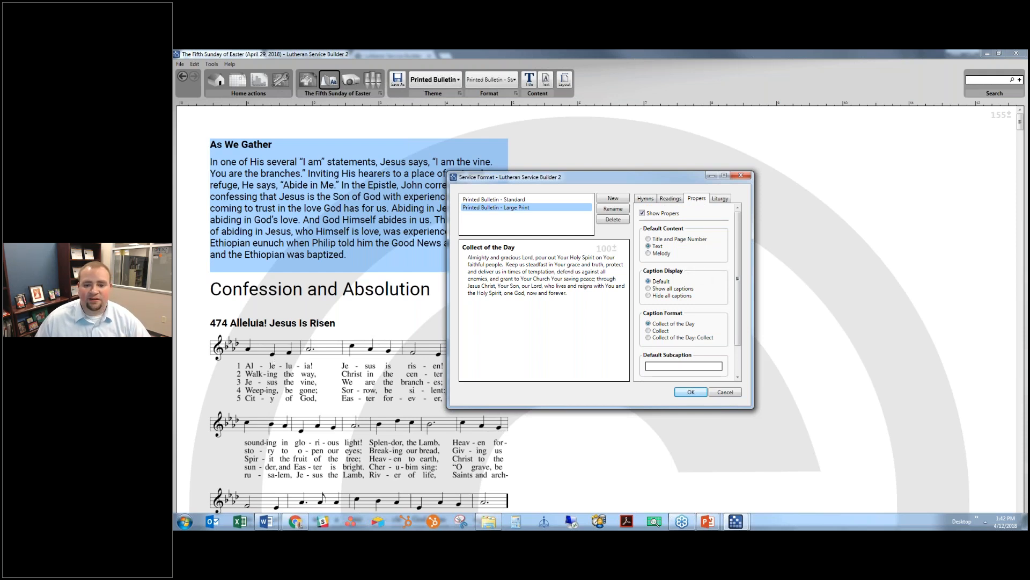
left_click(664, 289)
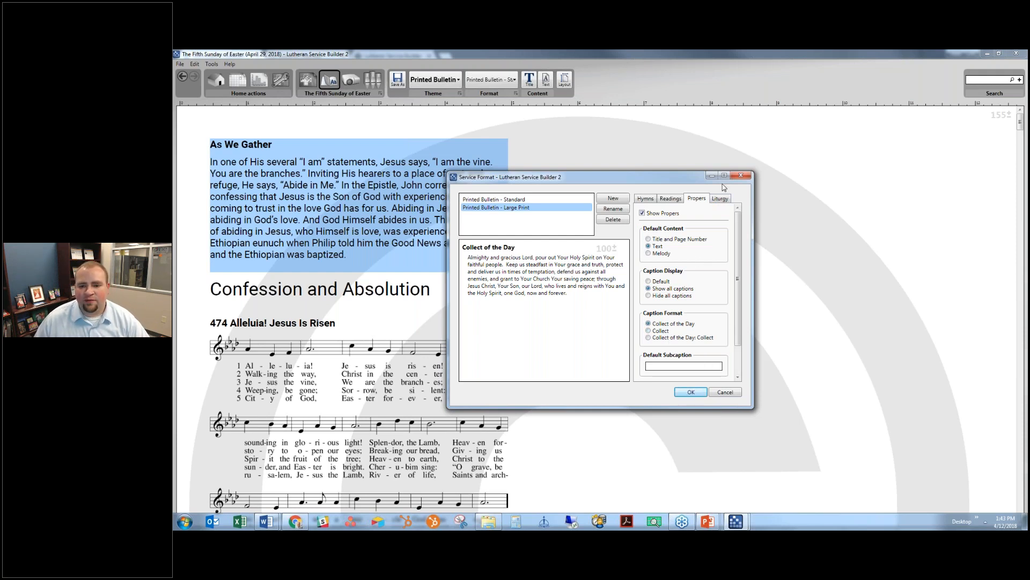
left_click(723, 199)
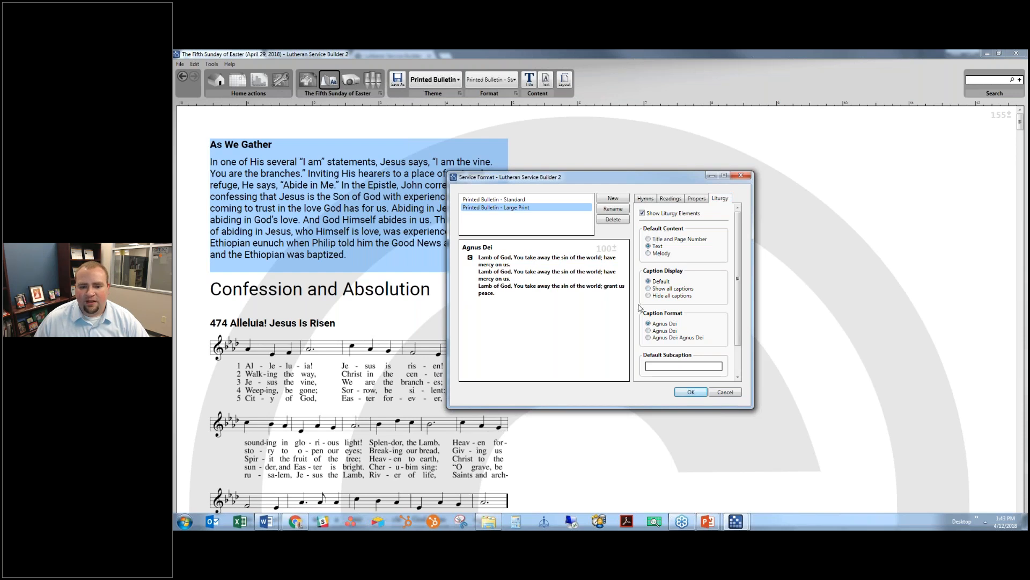
left_click(662, 290)
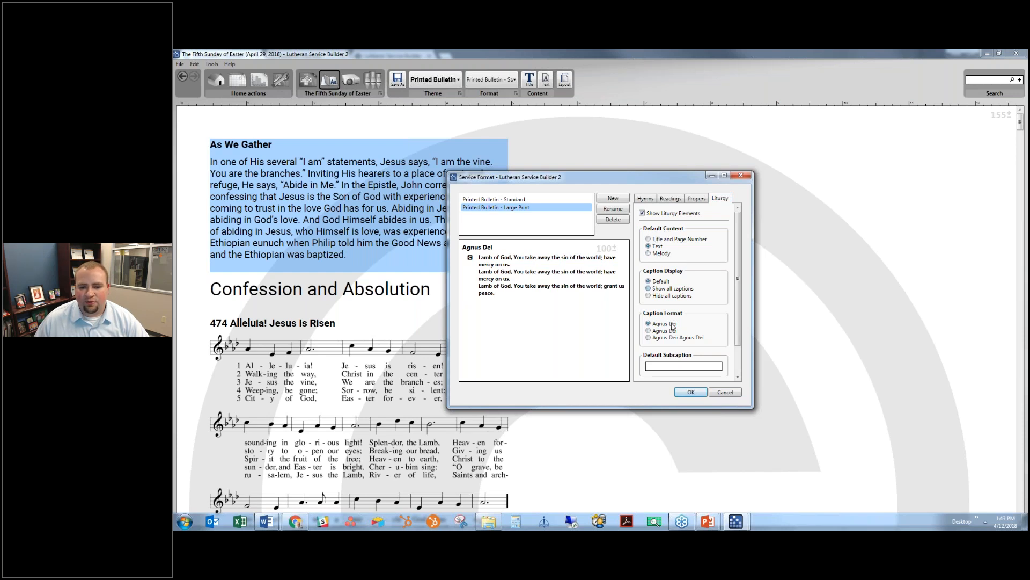
left_click(690, 392)
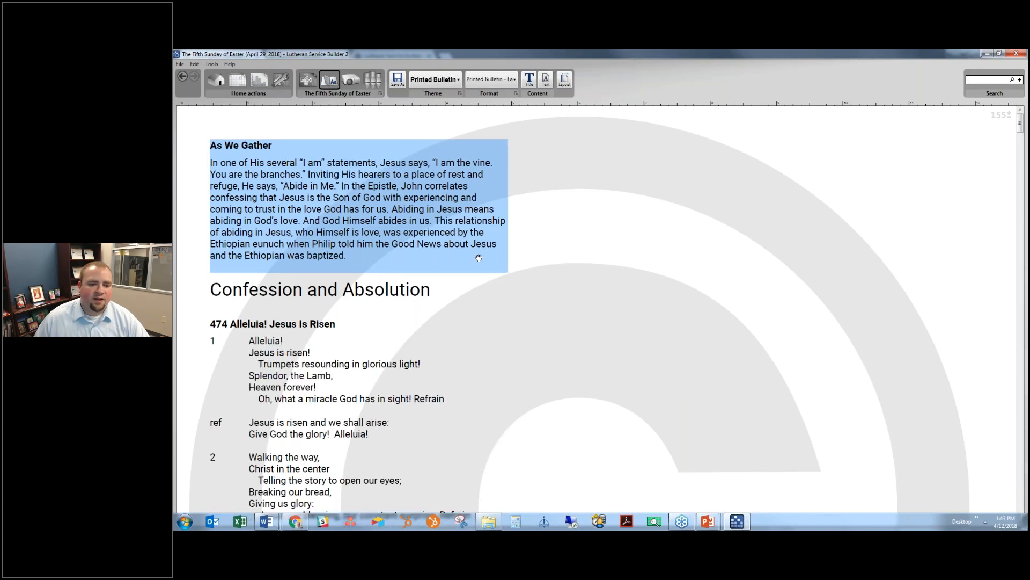
- Create a new stylesheet named 'Printed Bulletin - Large Print'
scroll(479, 258, "down", 3)
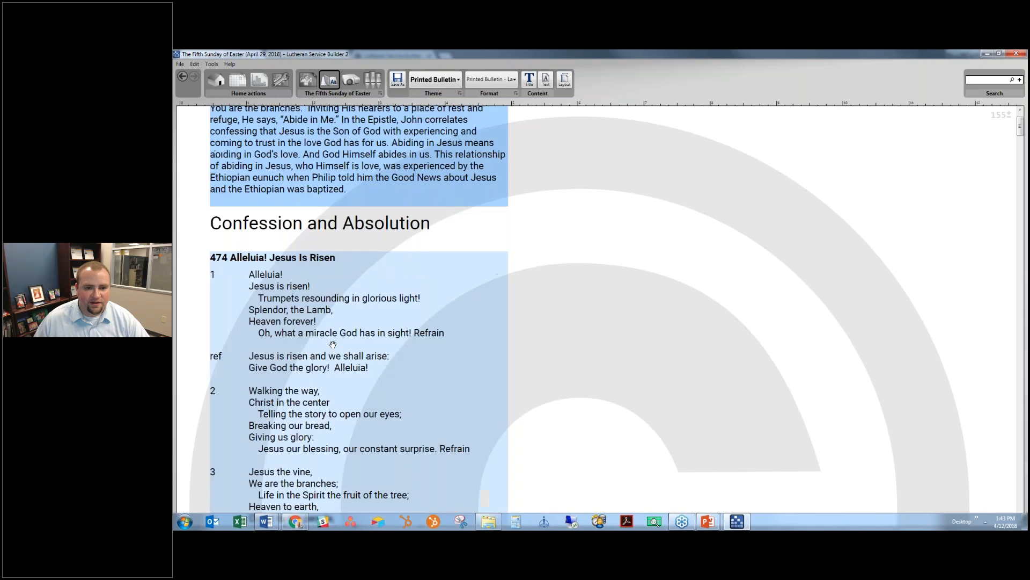
scroll(332, 345, "down", 8)
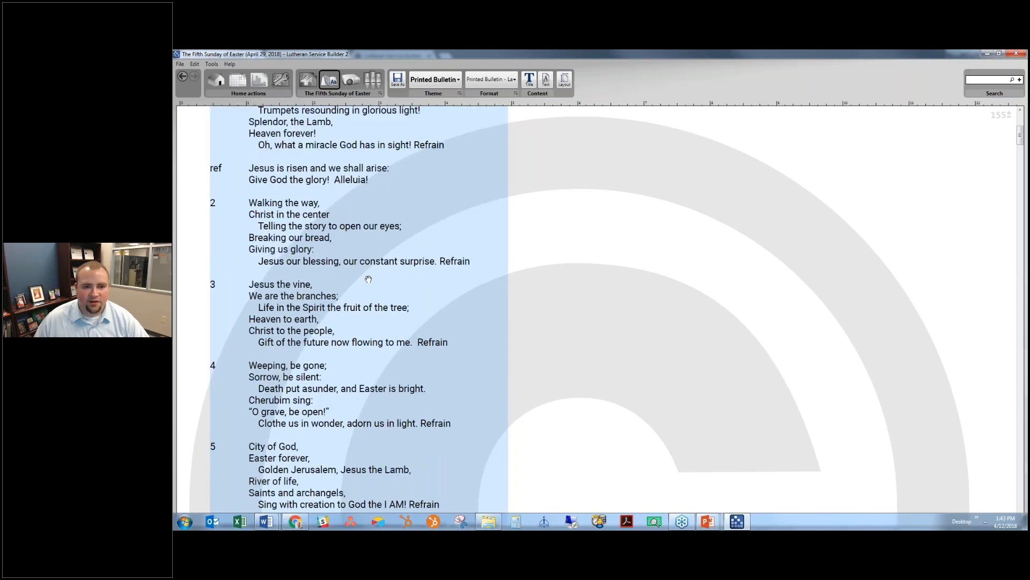
scroll(370, 268, "up", 6)
scroll(378, 212, "up", 3)
left_click(435, 79)
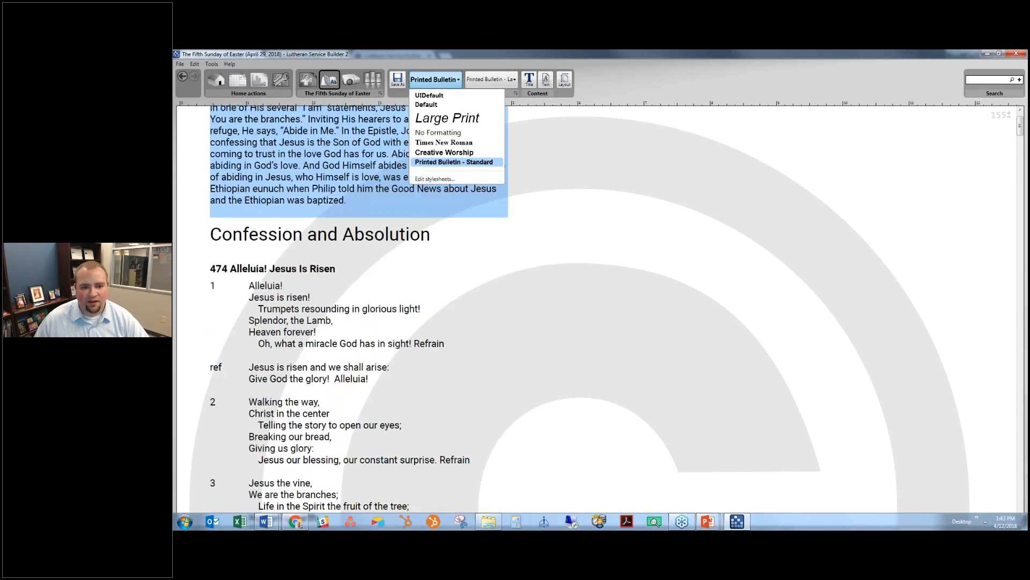
left_click(434, 179)
left_click(621, 212)
type("Printed Bulletin - Large Print")
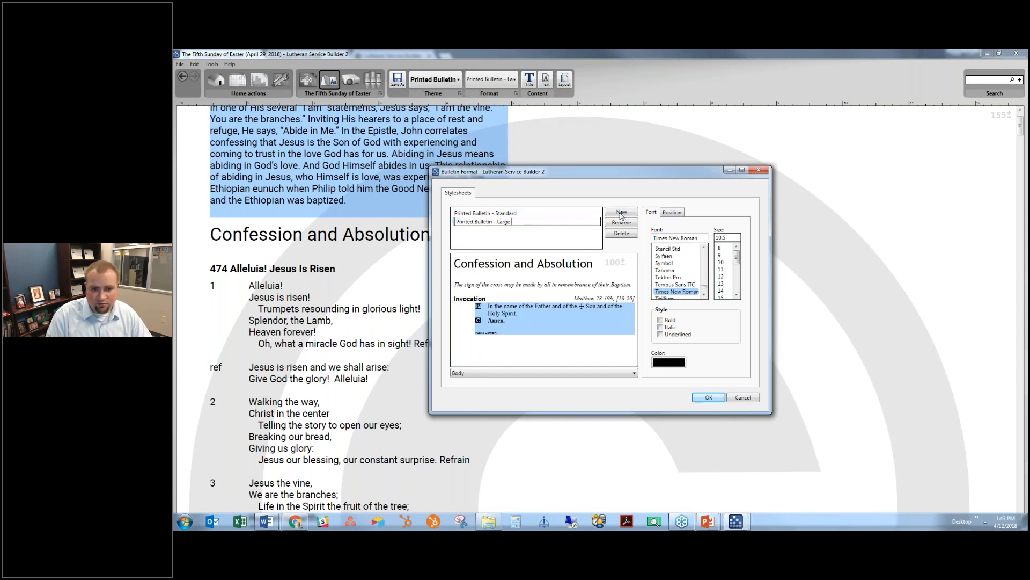
left_click(531, 232)
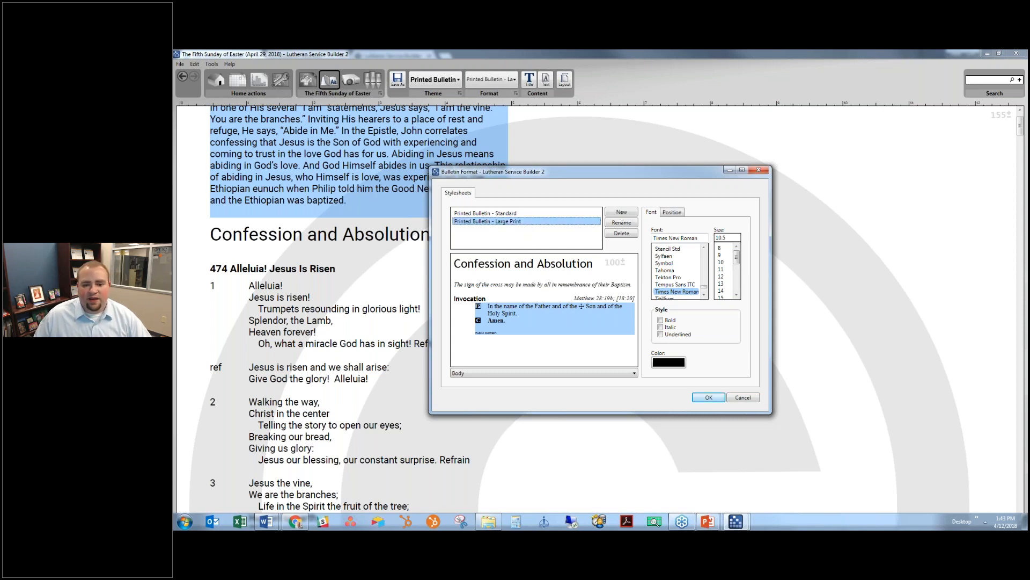
- Set the stylesheet's heading font to Times New Roman
left_click(537, 263)
left_click_drag(689, 238, 580, 221)
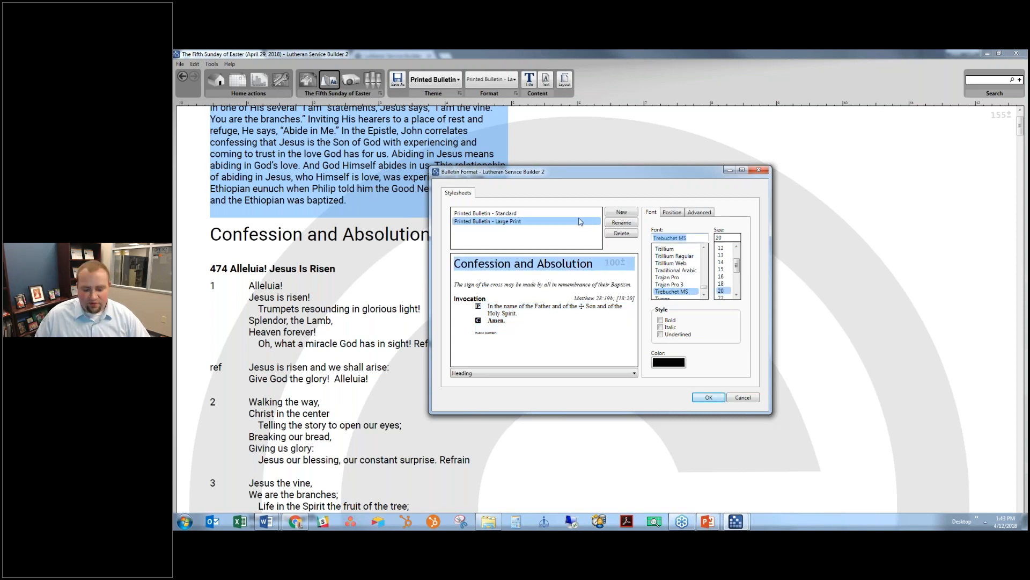
type("Times New Roman")
key("Return")
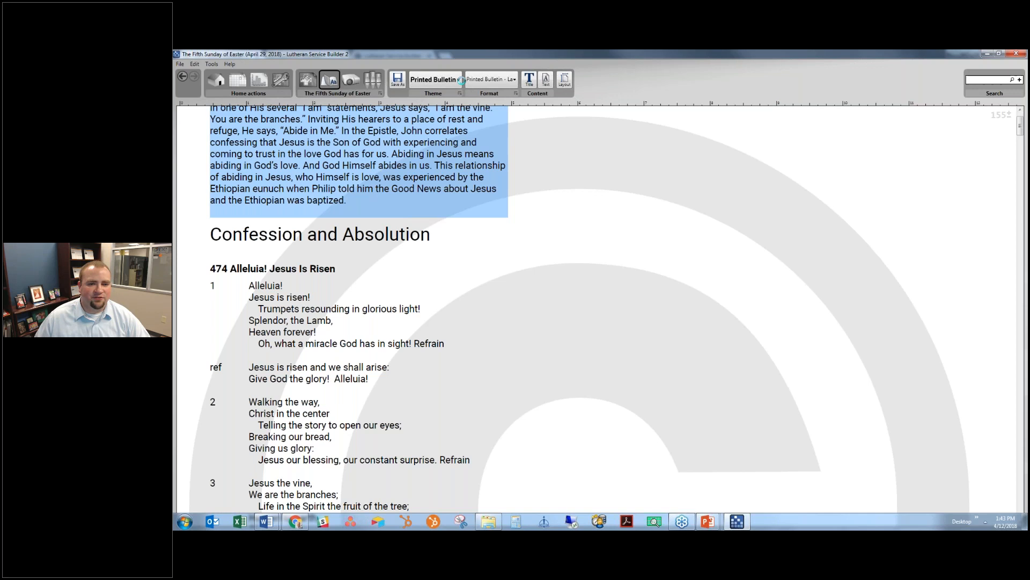
- Reopen the stylesheet editor and review the rubric, caption, reference, body and copyright styles
left_click(460, 80)
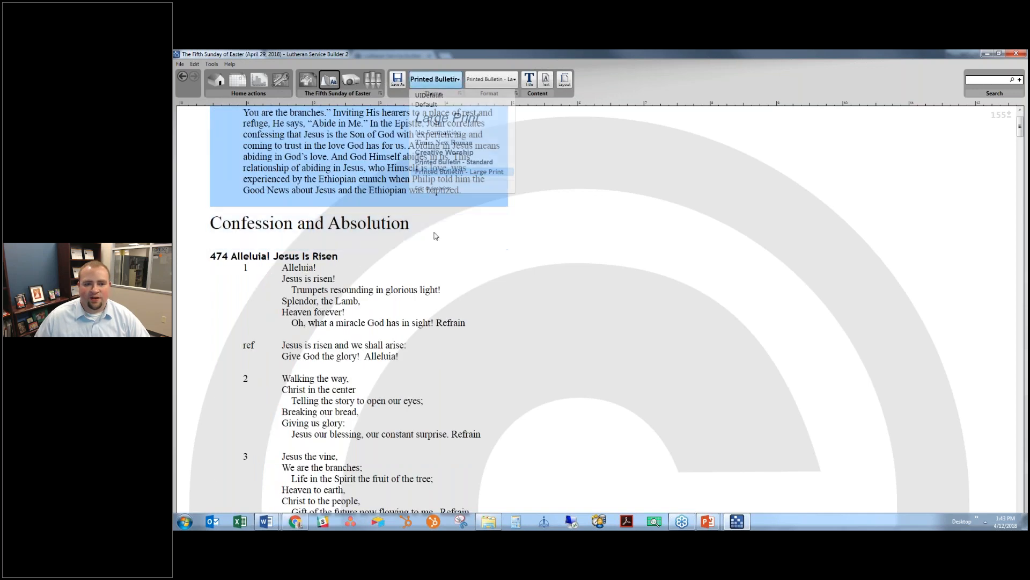
left_click(466, 188)
left_click(506, 284)
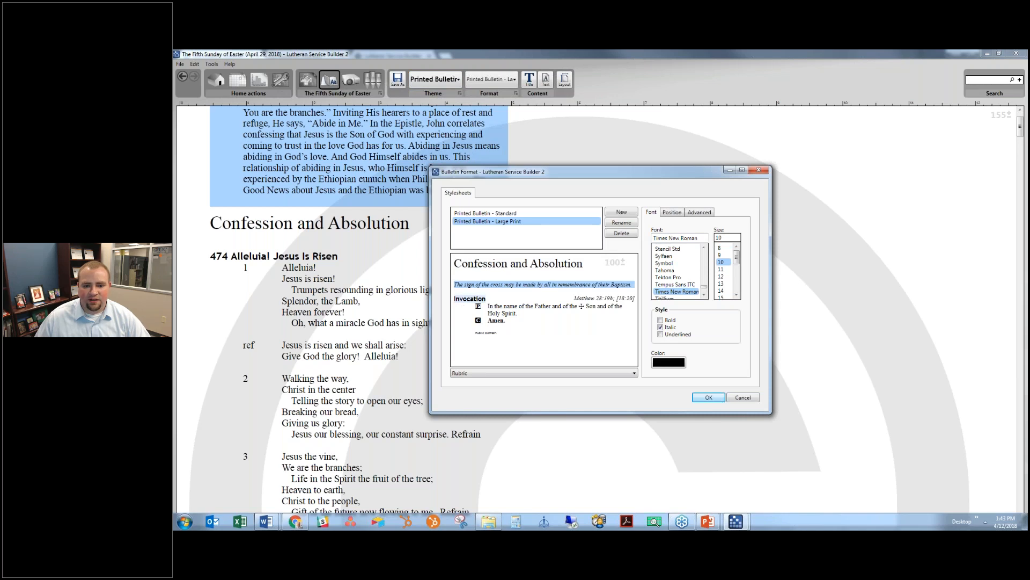
left_click(469, 298)
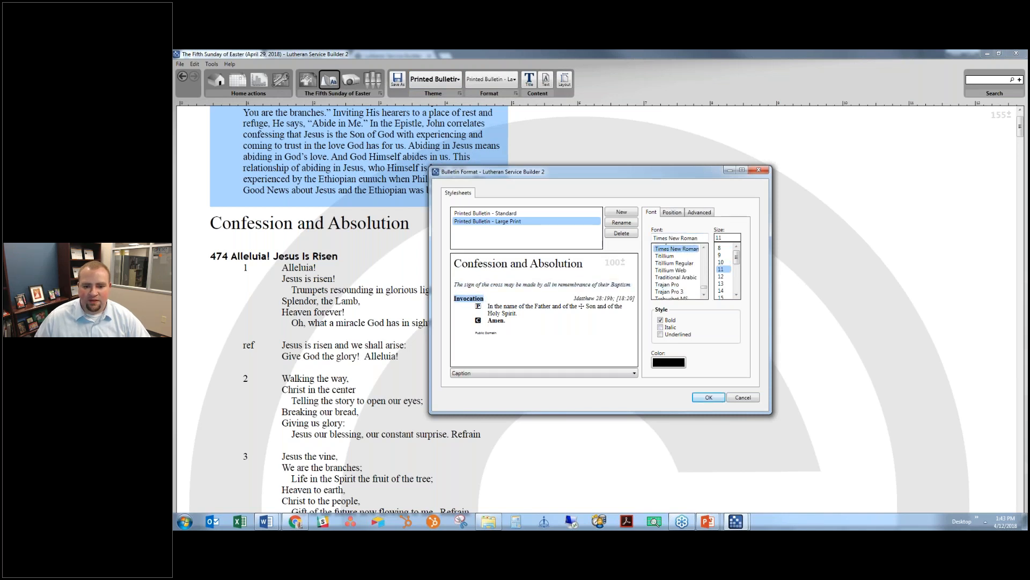
left_click(600, 298)
left_click(544, 306)
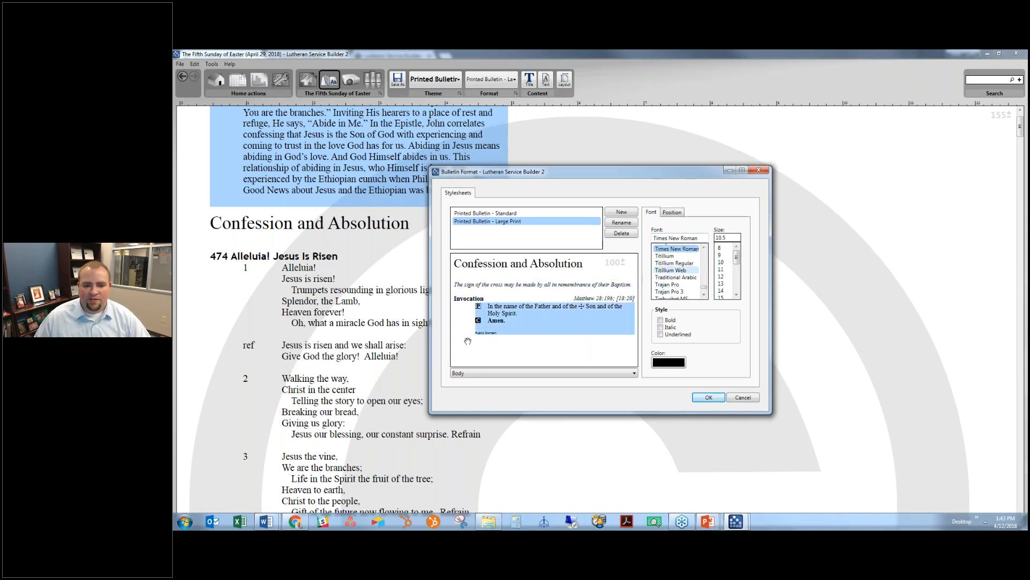
left_click(492, 333)
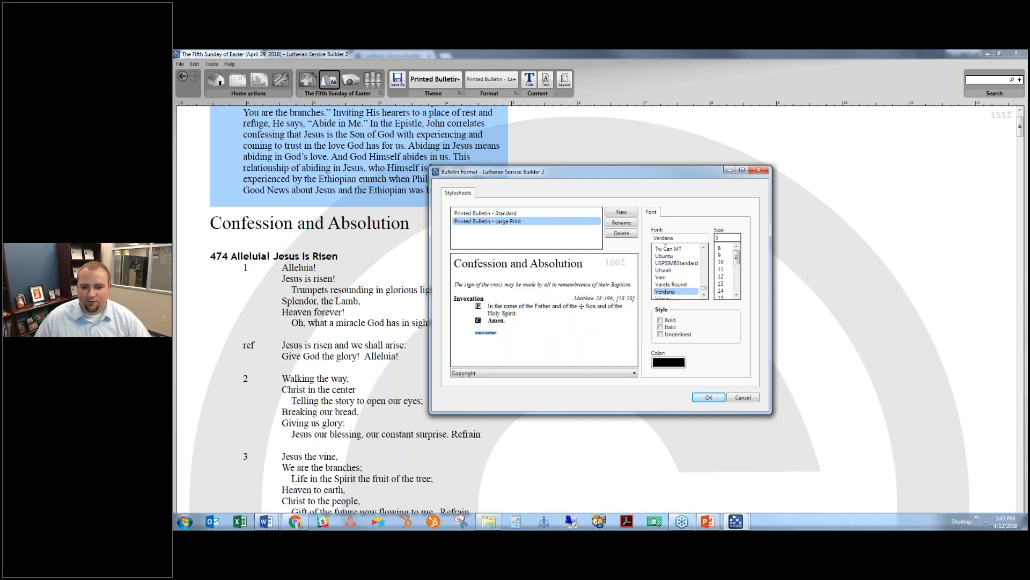
left_click(518, 264)
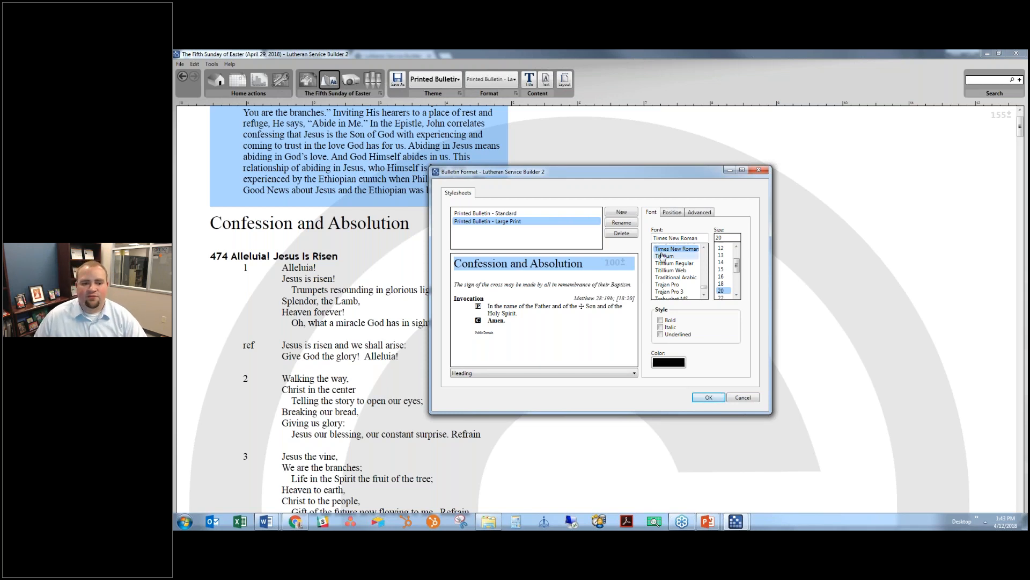
- Set the heading to size 24 and the rubric, body and copyright text to 14
scroll(671, 269, "up", 1)
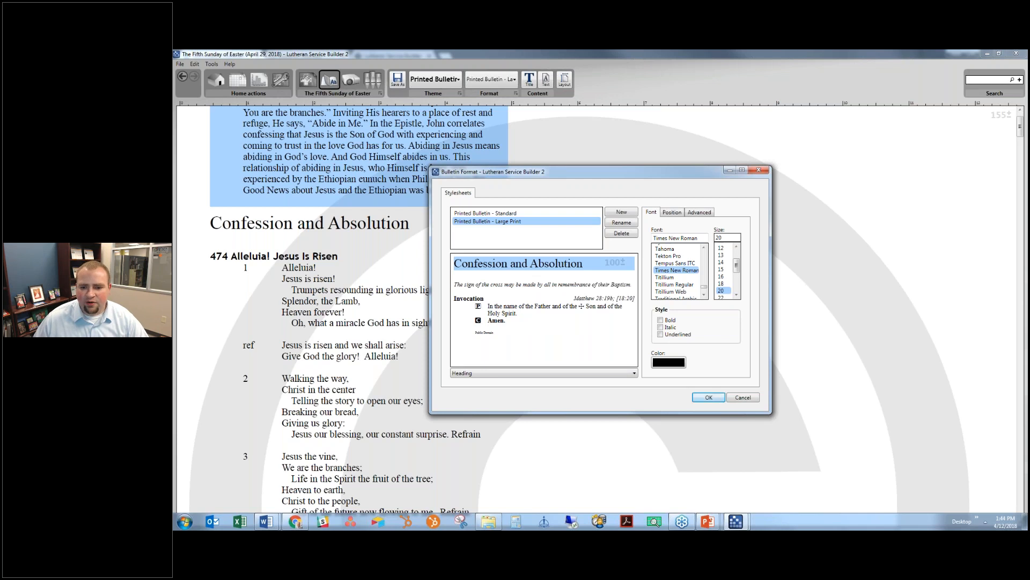
scroll(727, 271, "down", 1)
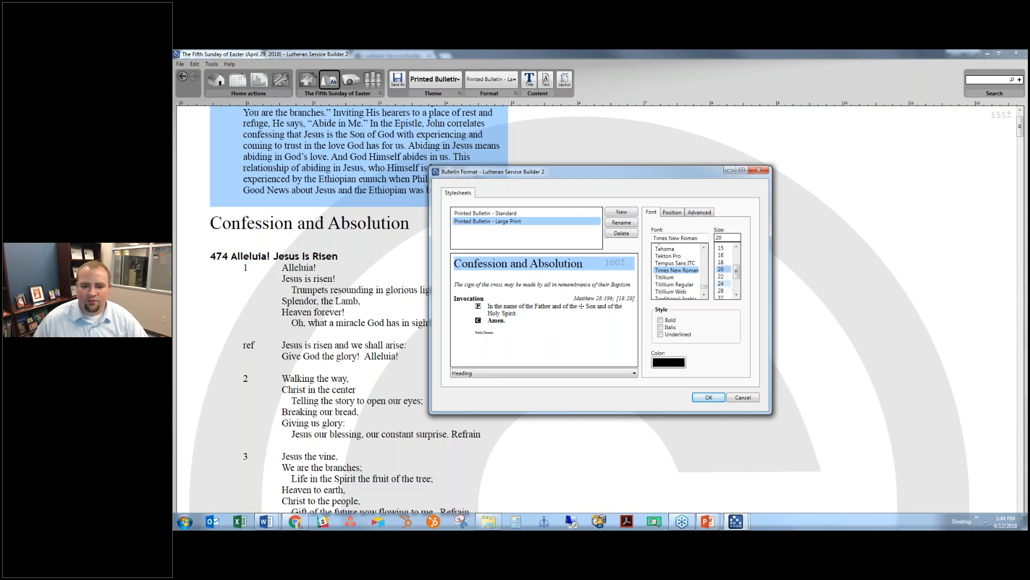
left_click(722, 283)
left_click(596, 286)
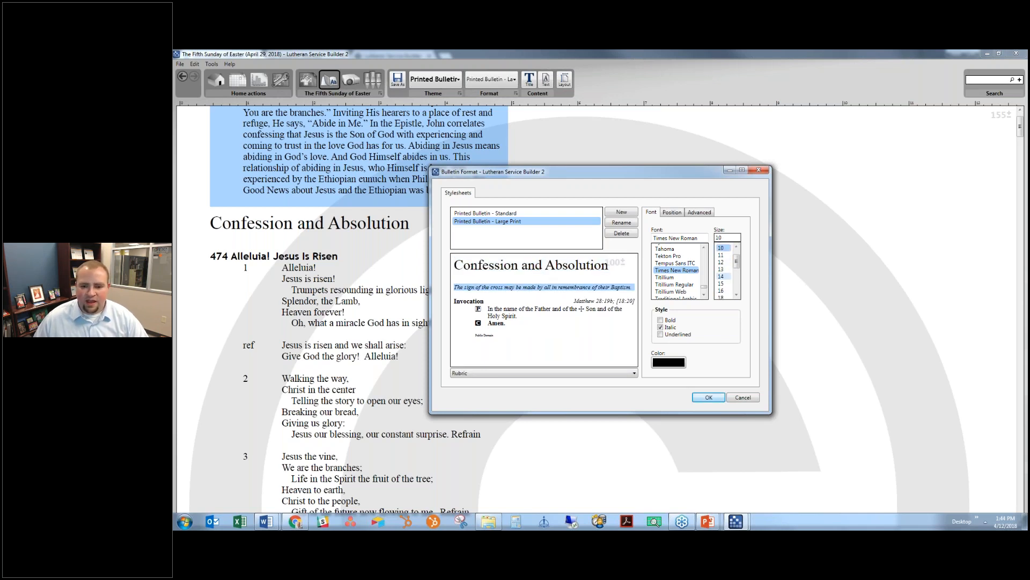
left_click(721, 276)
left_click(473, 315)
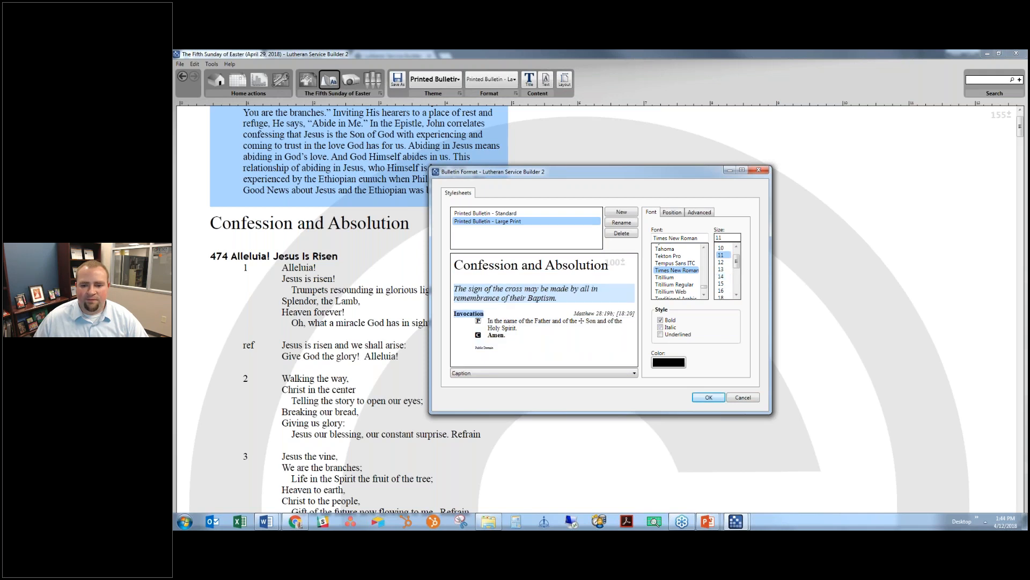
left_click(592, 314)
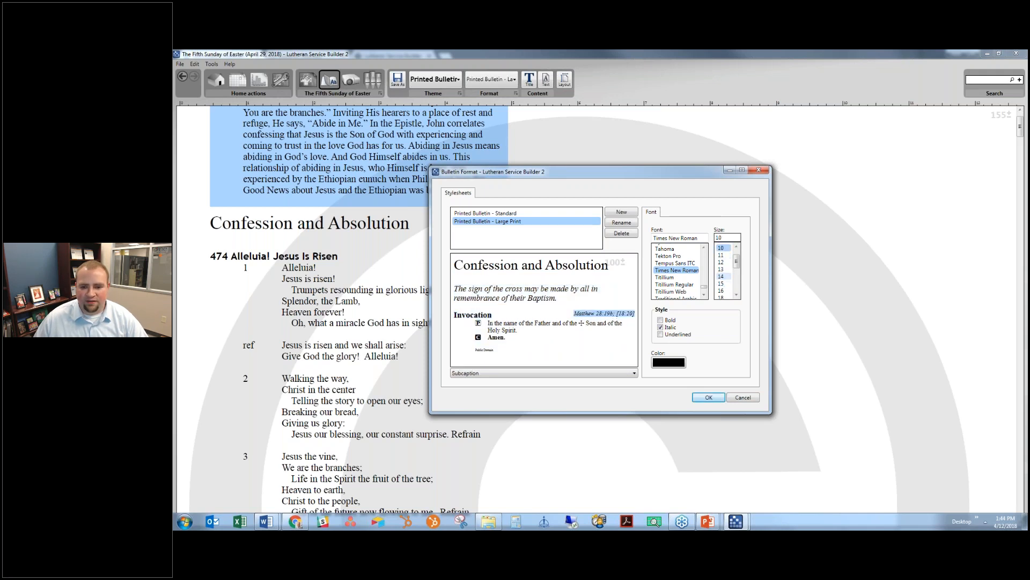
left_click(514, 347)
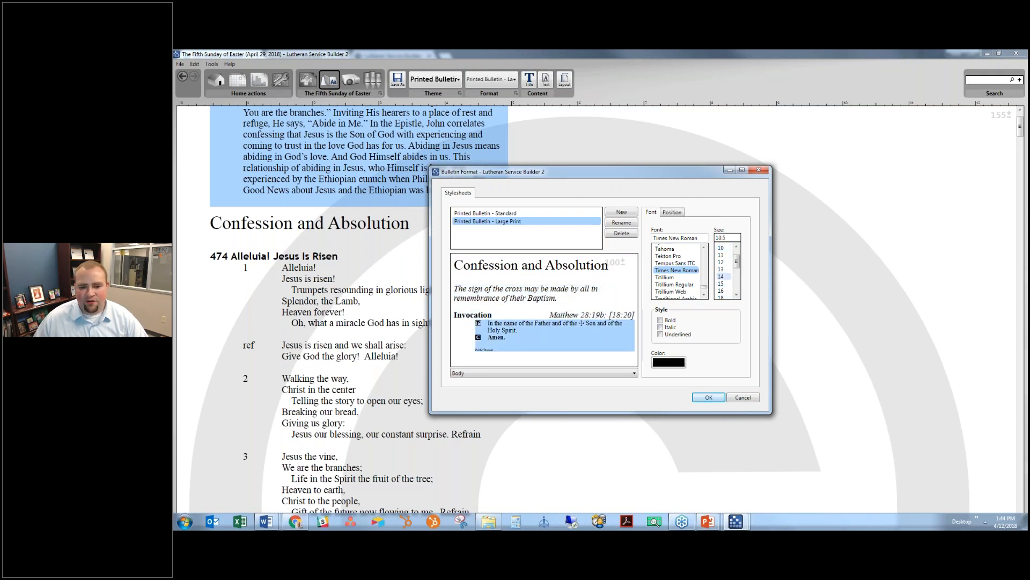
left_click(722, 275)
left_click(486, 358)
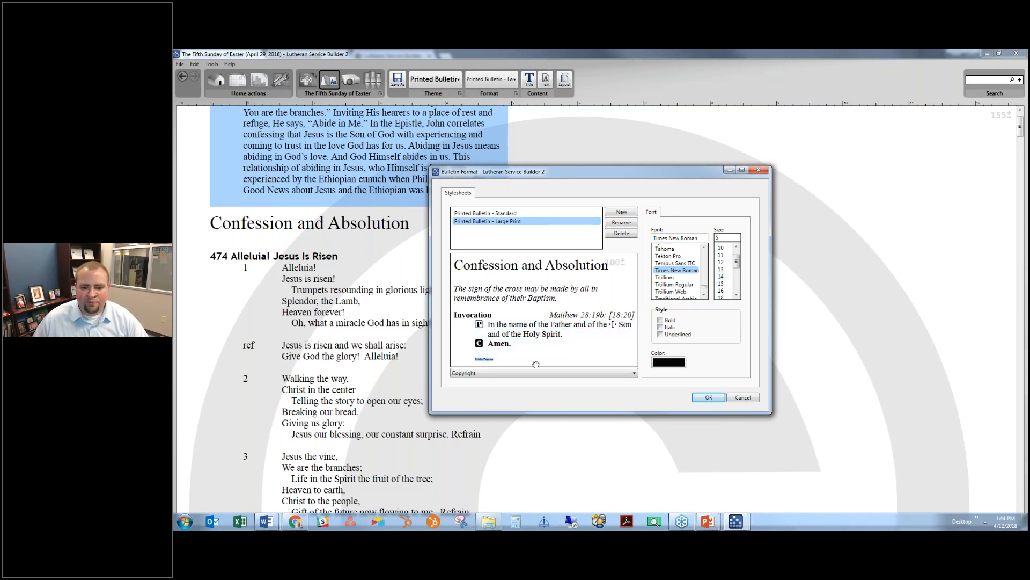
left_click(721, 276)
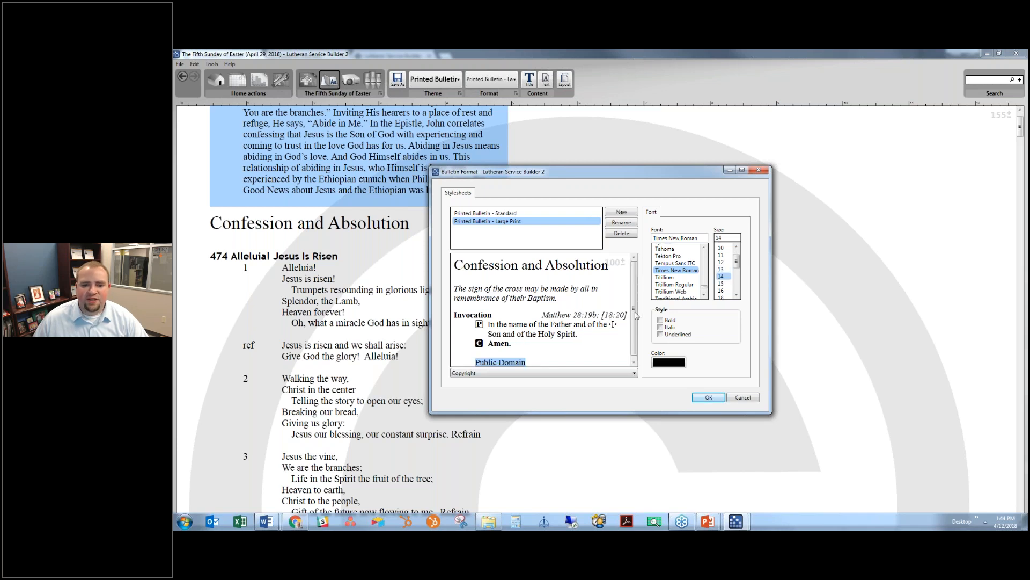
- Give body paragraphs 12 spacing before and 1.75 line spacing
left_click_drag(635, 312, 633, 332)
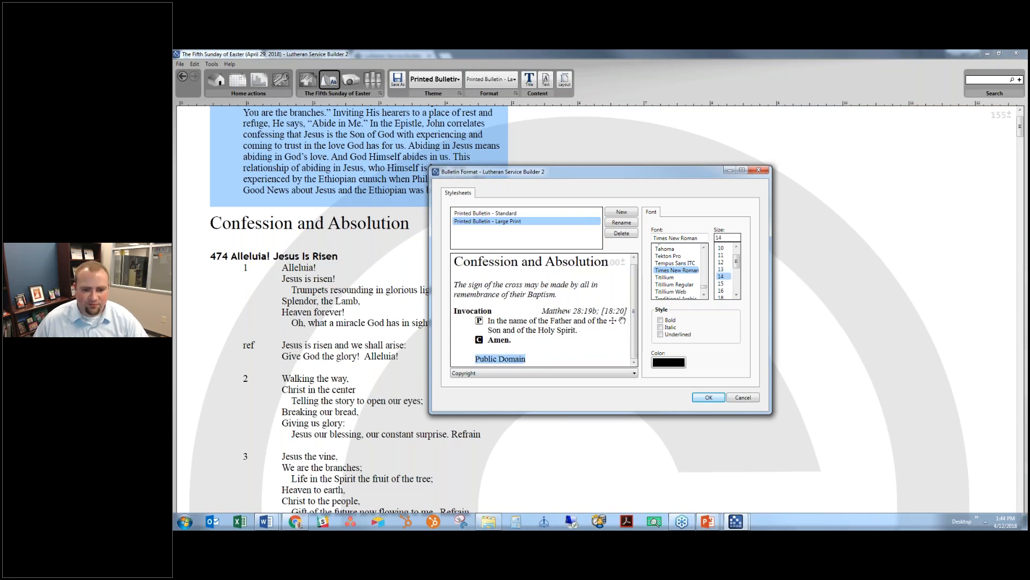
left_click(544, 337)
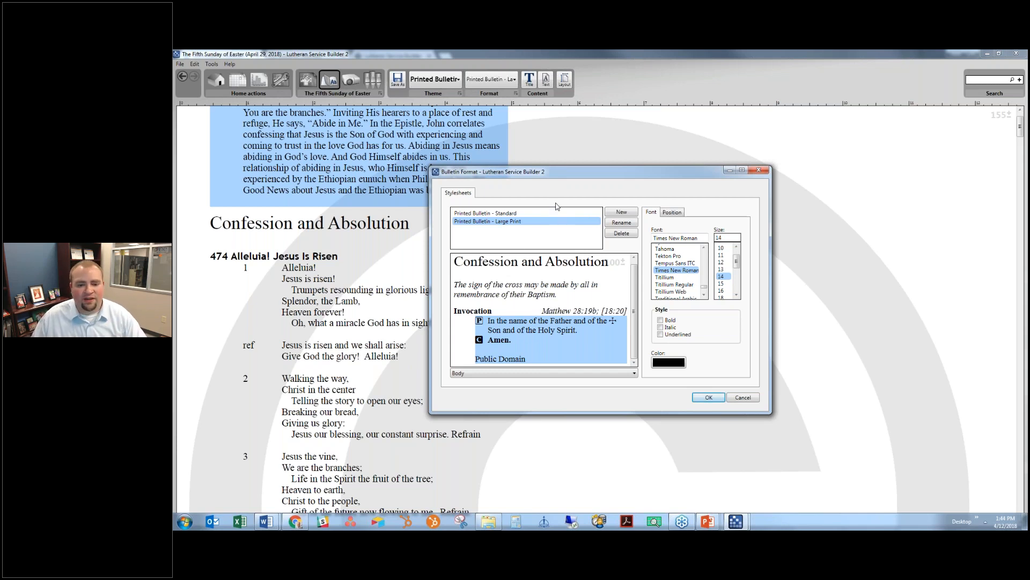
left_click(672, 212)
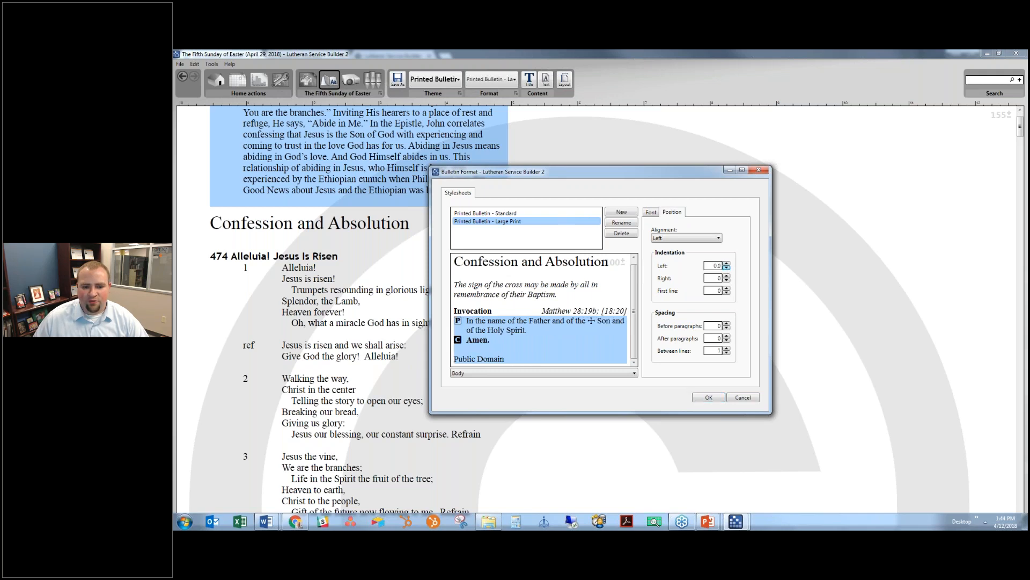
left_click(479, 359)
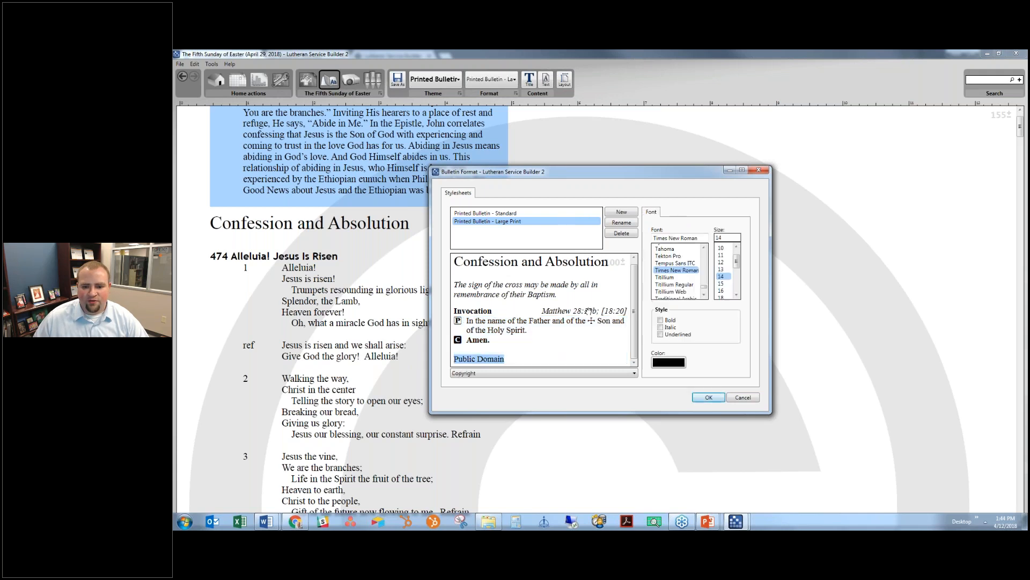
left_click(512, 340)
left_click(674, 213)
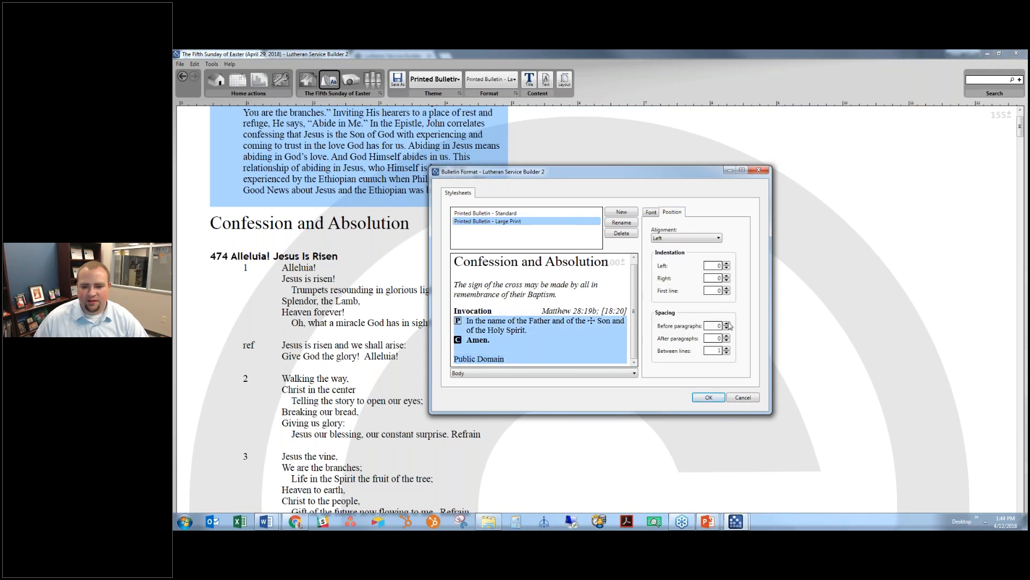
left_click(727, 323)
left_click(727, 324)
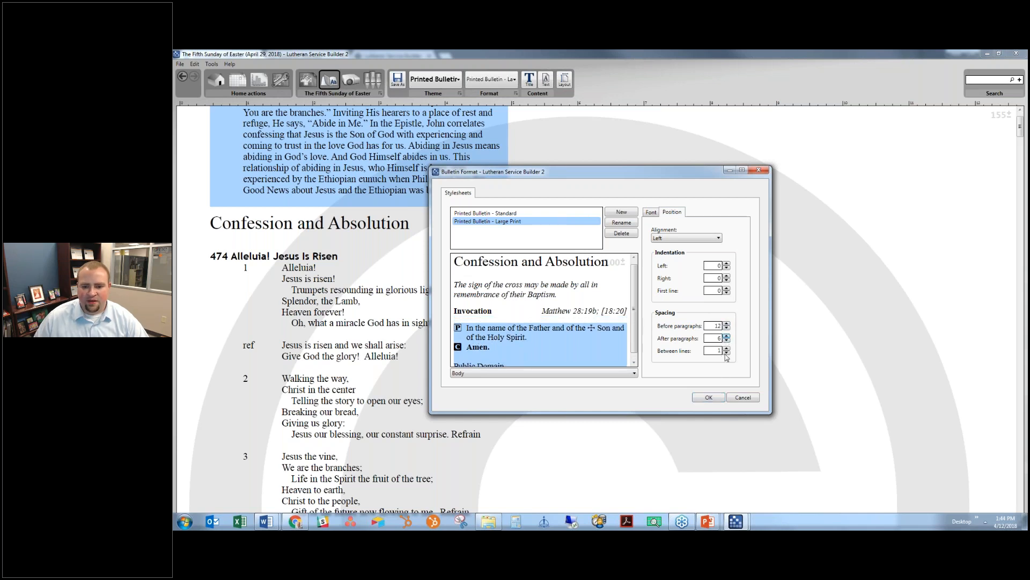
left_click(727, 347)
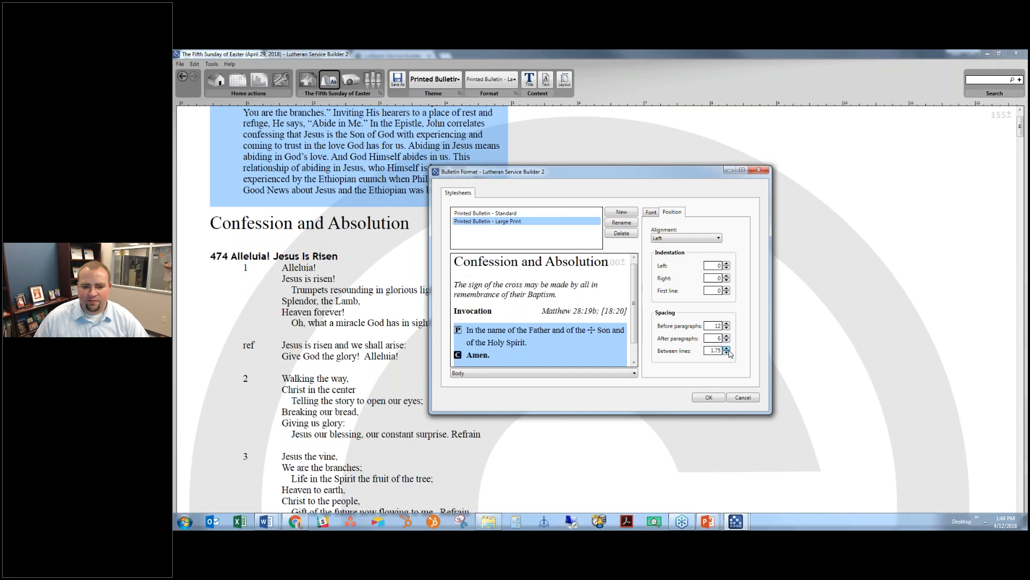
left_click(726, 353)
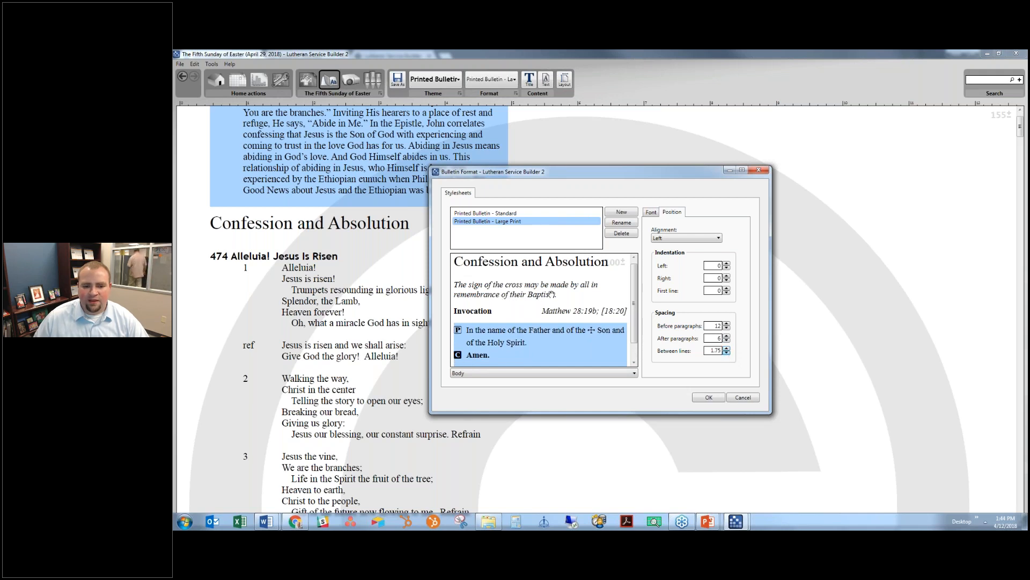
scroll(571, 317, "down", 1)
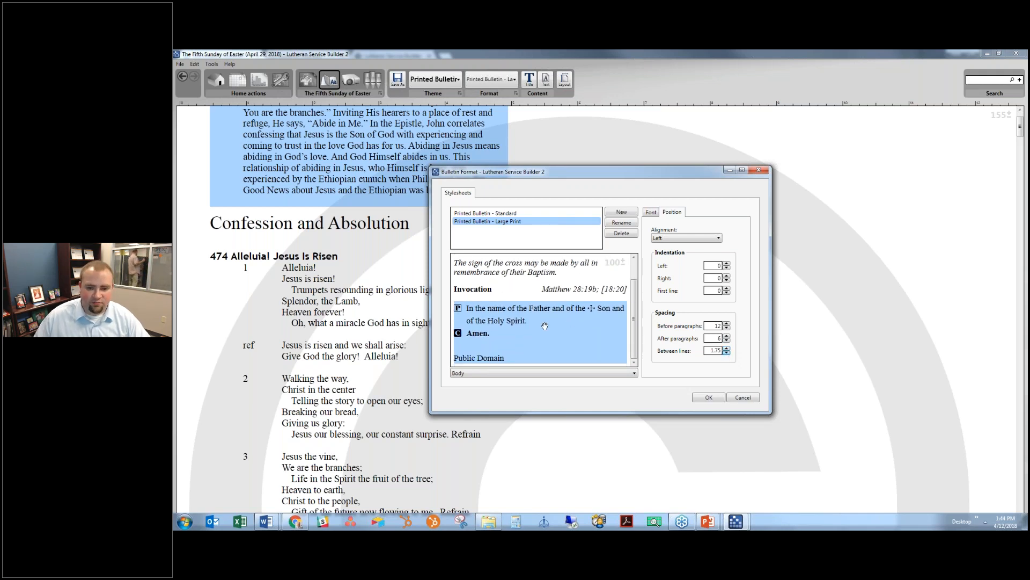
left_click(651, 212)
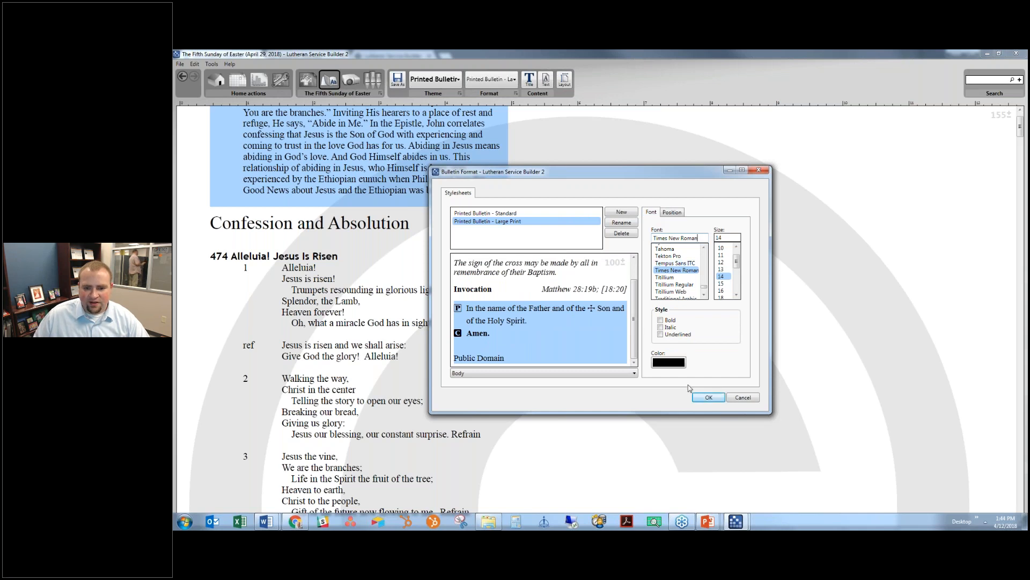
scroll(571, 316, "up", 1)
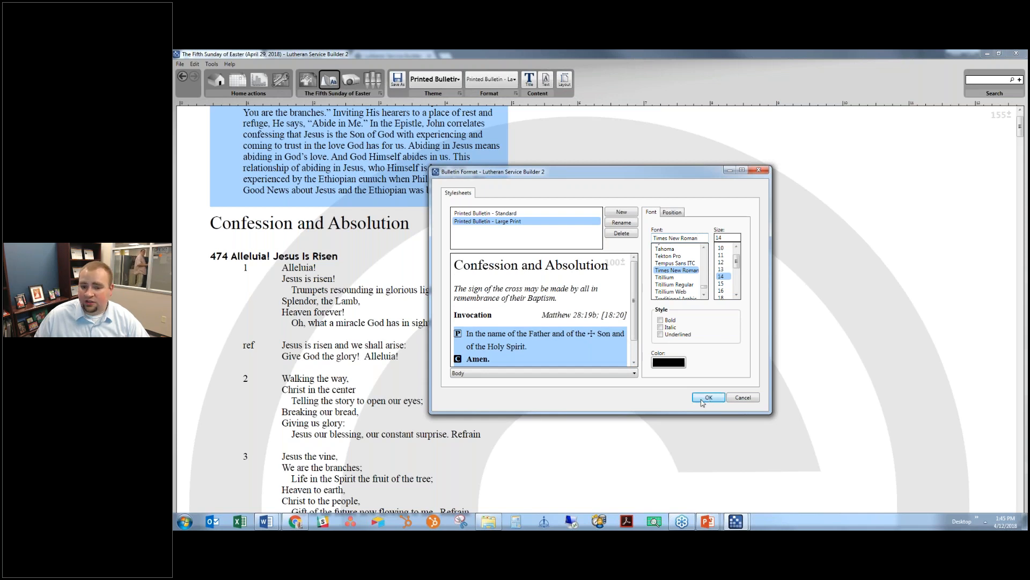
- Apply the stylesheet changes and look over the enlarged service text
left_click(703, 401)
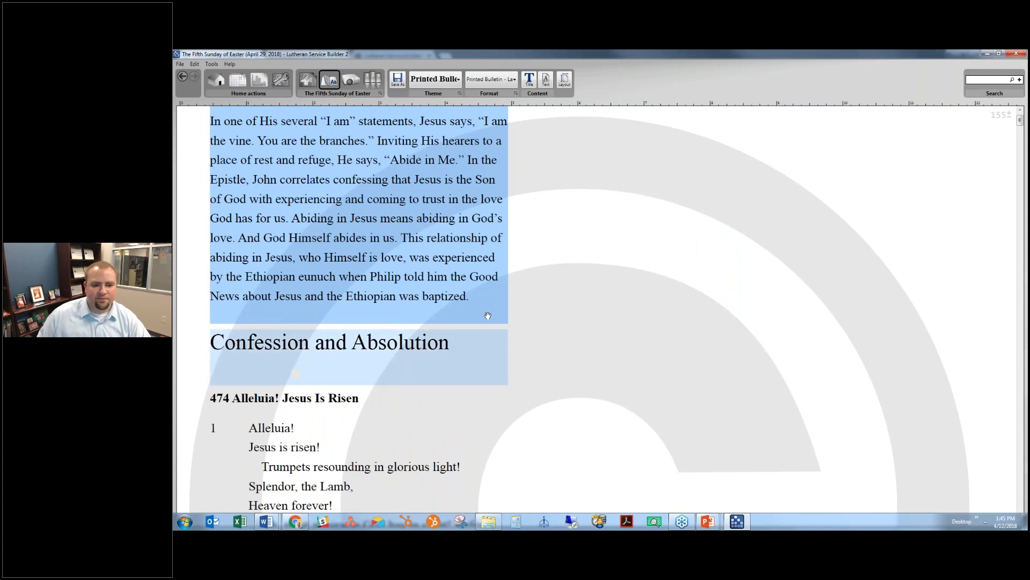
scroll(488, 316, "up", 1)
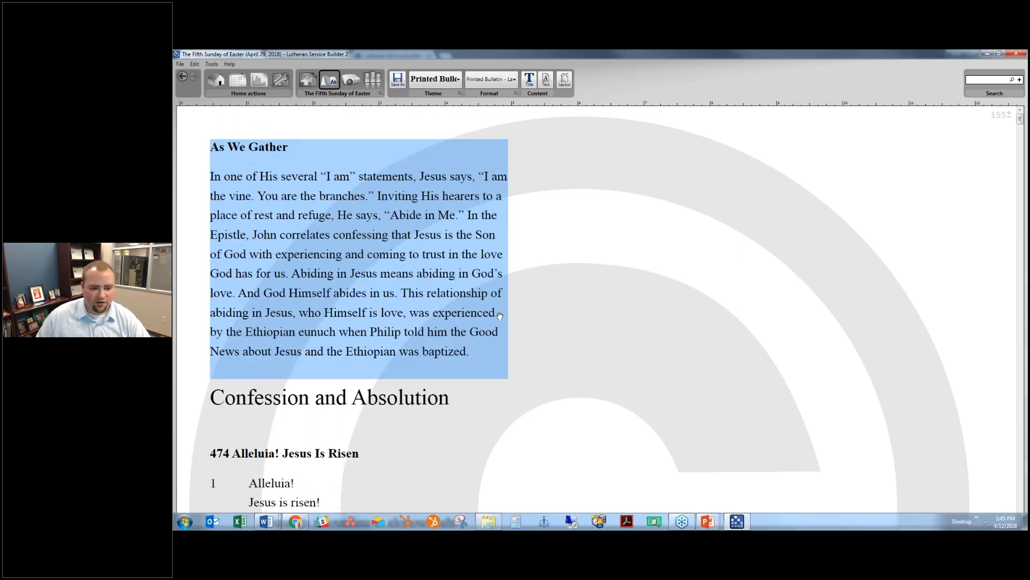
scroll(499, 315, "down", 2)
scroll(499, 314, "down", 4)
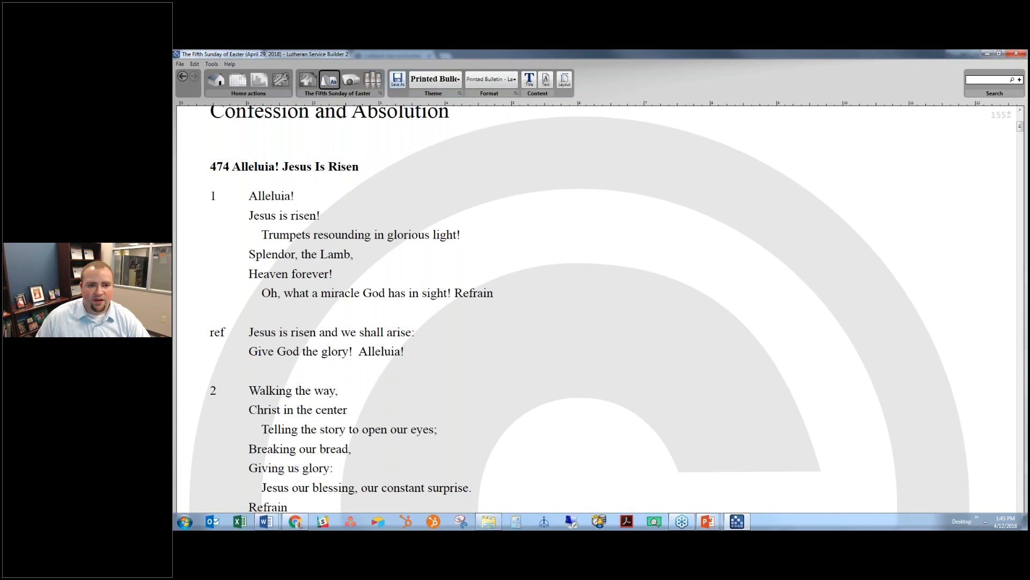
- Export the bulletin under the Standard file's name with 'Standard' changed to 'Large Print'
left_click(398, 79)
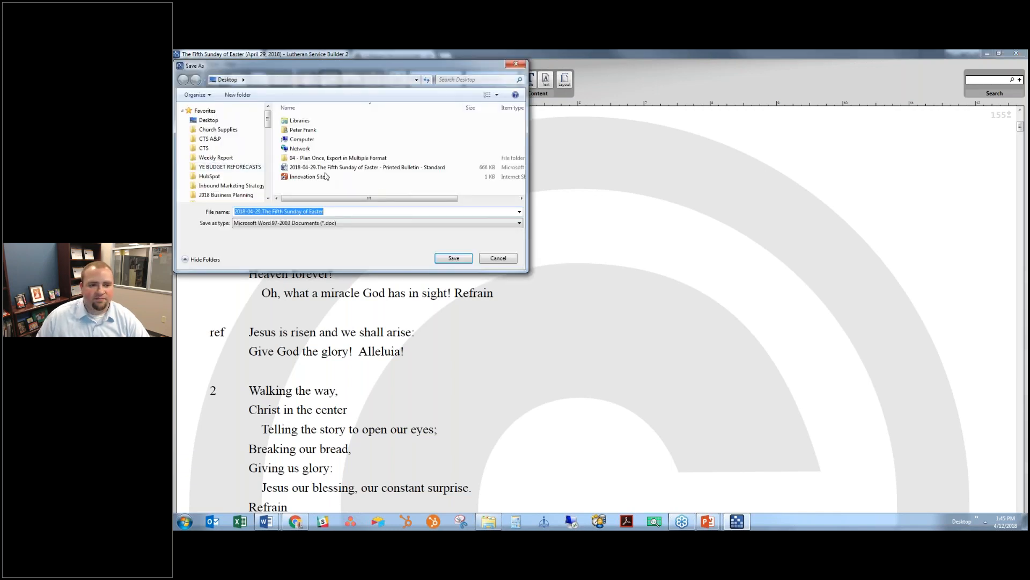
left_click(328, 166)
left_click(370, 212)
key("shift+End")
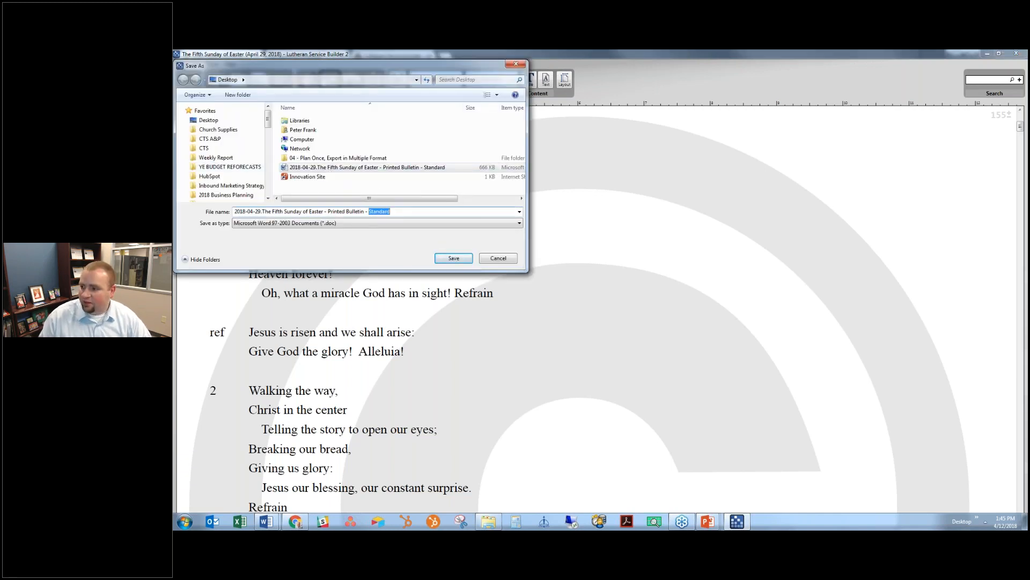
key("BackSpace")
type("Large Print")
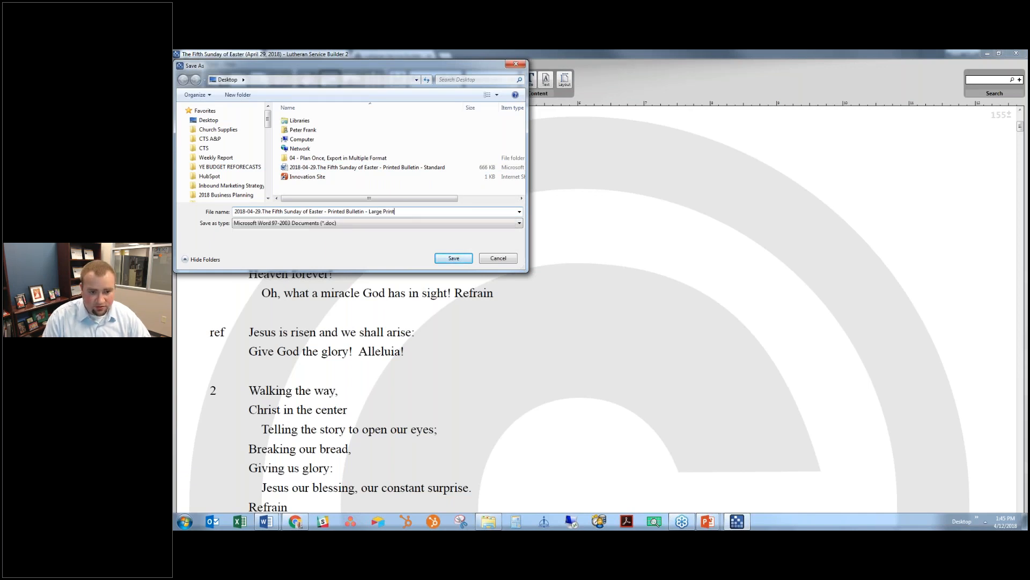
key("Return")
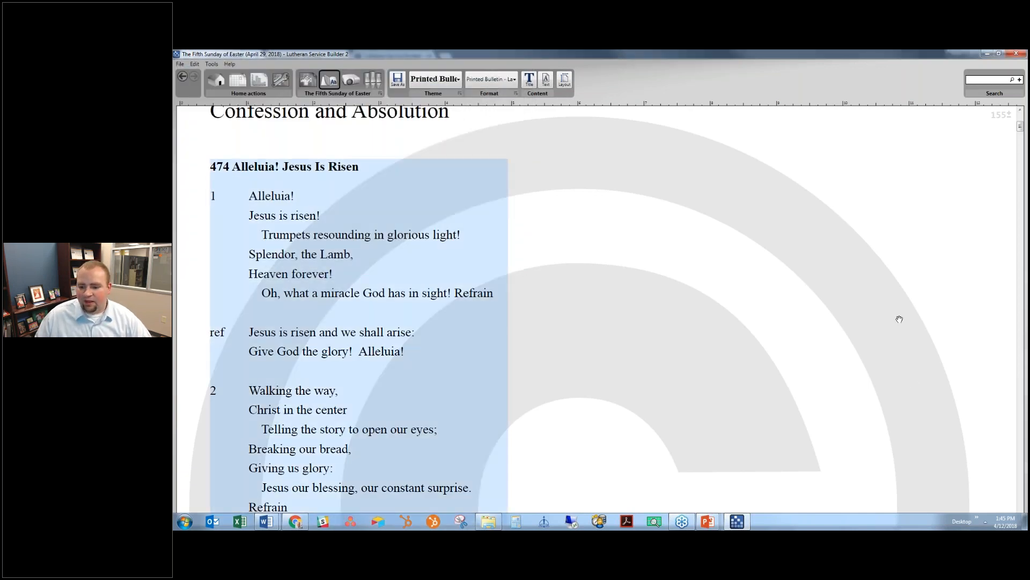
- Open the exported Large Print bulletin document from the Desktop toolbar
left_click(974, 517)
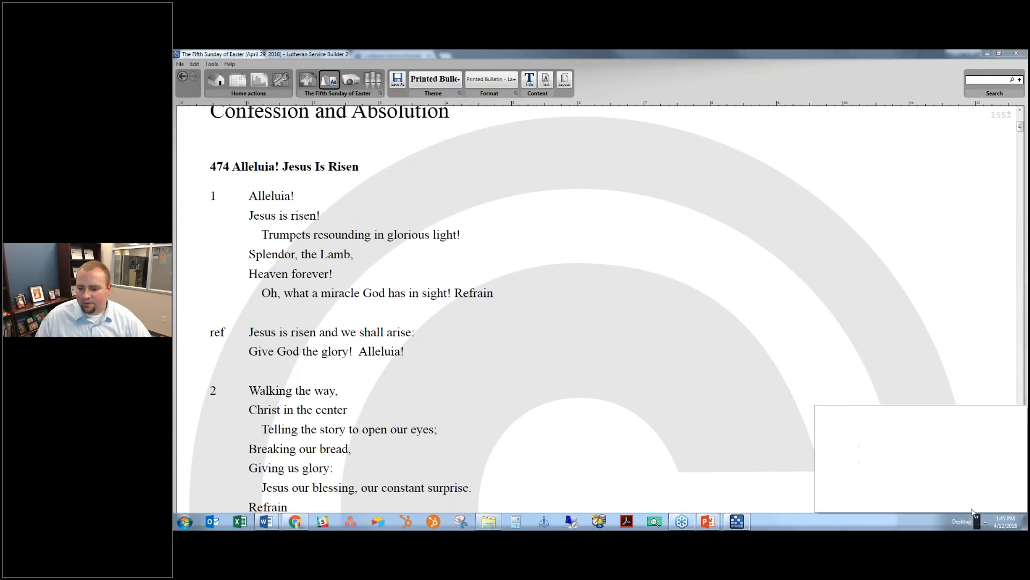
left_click(974, 516)
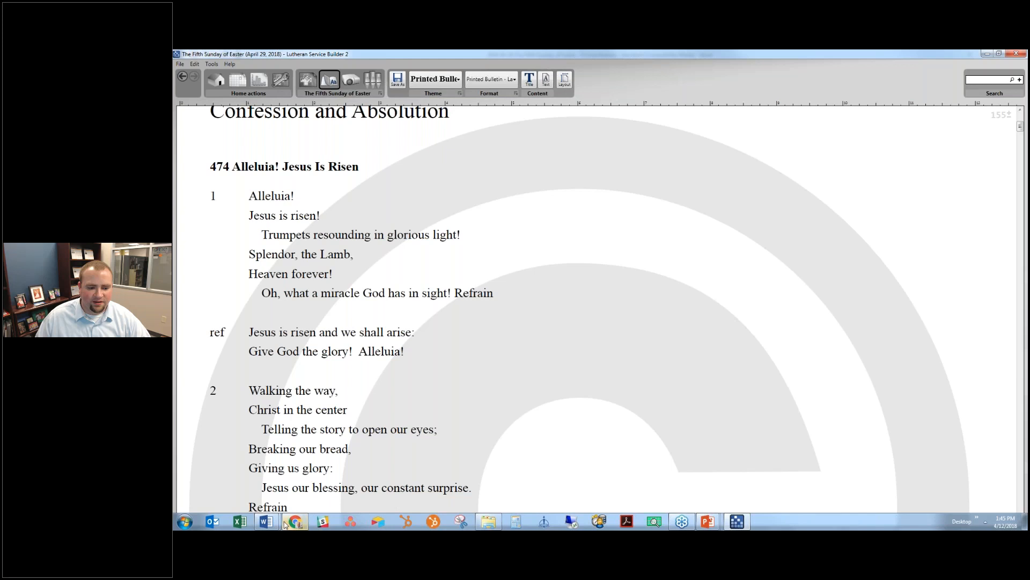
mouse_move(266, 521)
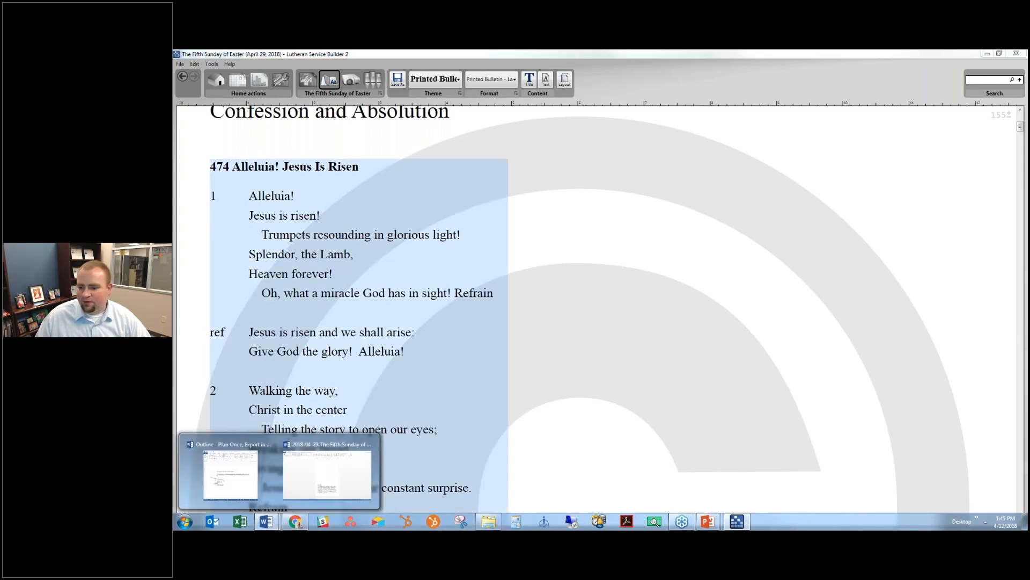
left_click(977, 517)
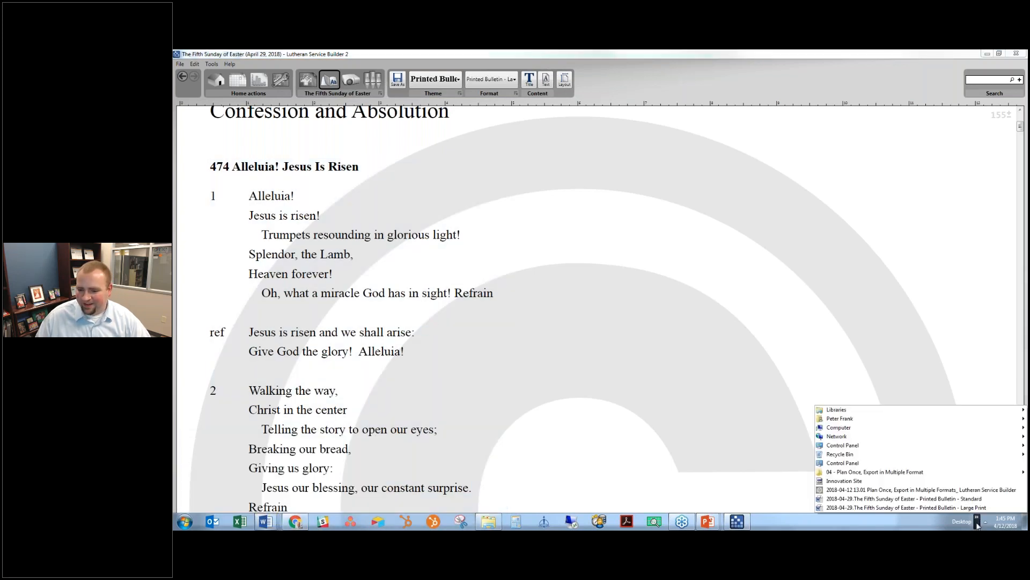
left_click(974, 507)
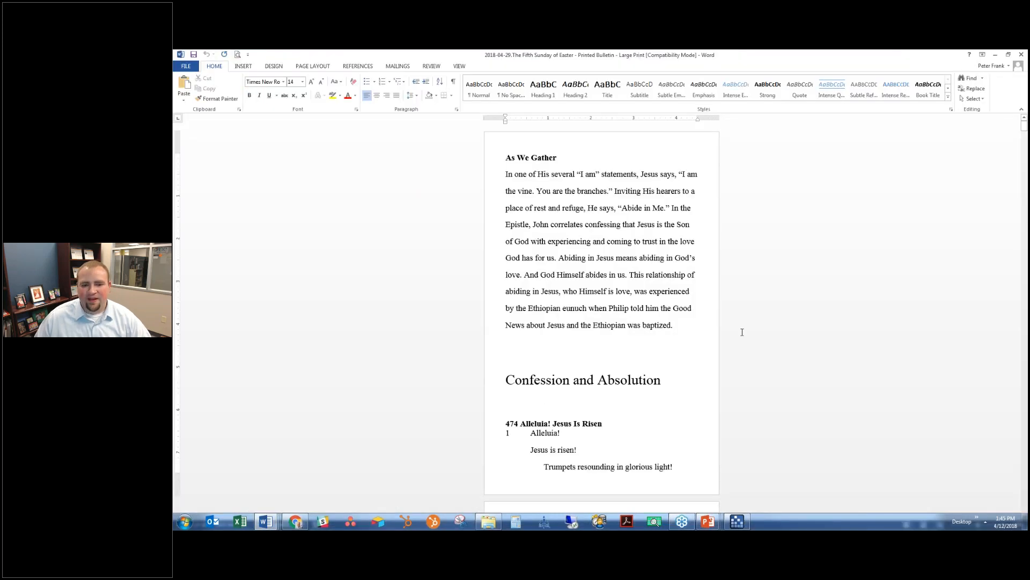
- Scroll through the Large Print bulletin in Word, then close the document
scroll(742, 332, "down", 6)
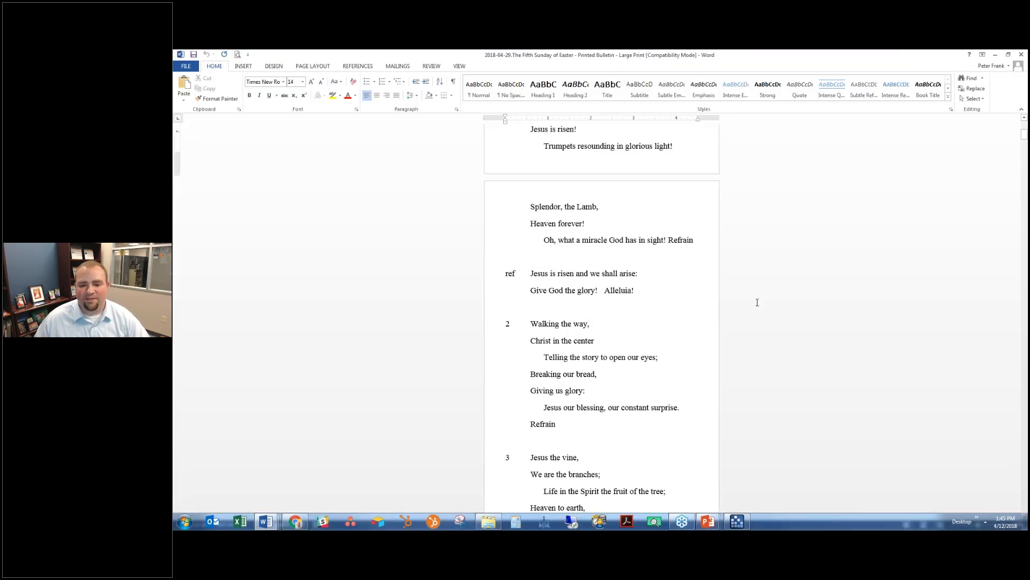
scroll(762, 290, "up", 6)
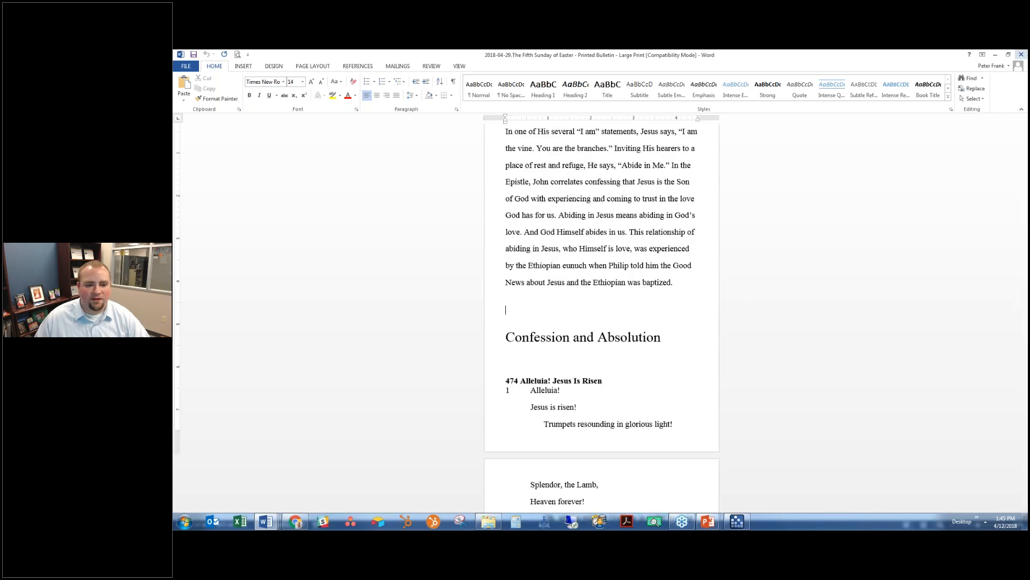
left_click(1022, 55)
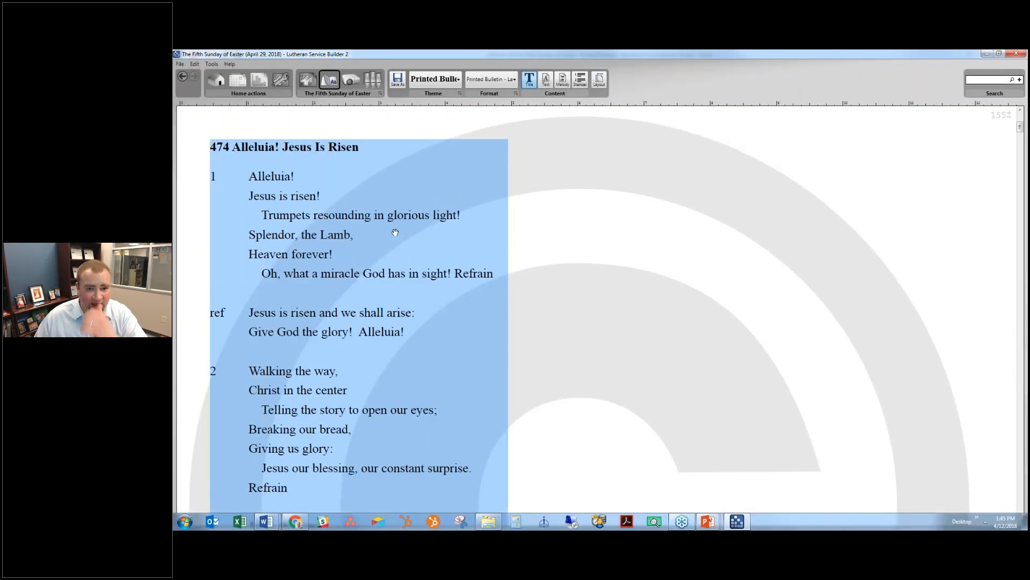
- Set the bulletin paper size to Legal, folded
left_click(601, 88)
left_click(560, 240)
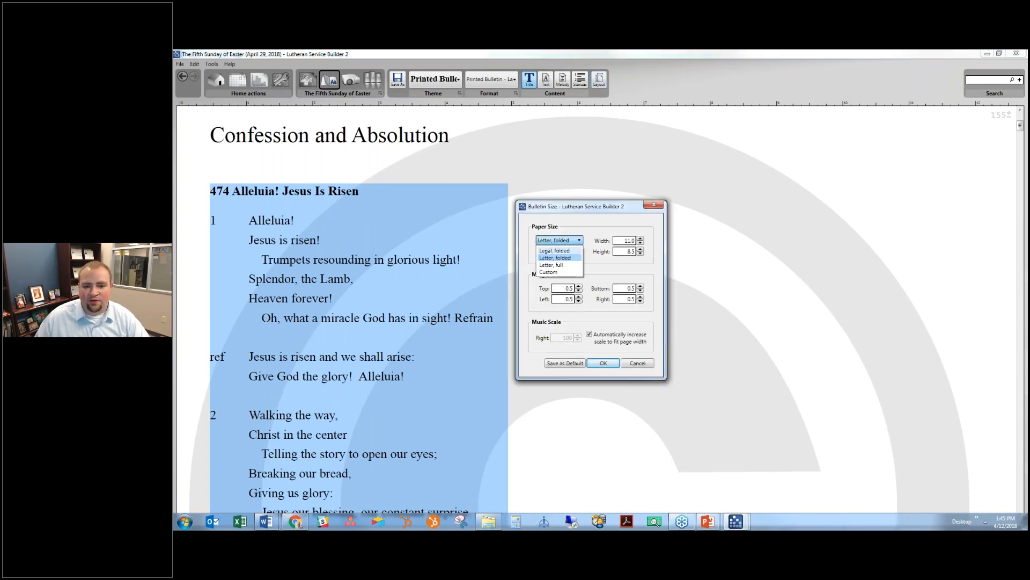
left_click(554, 250)
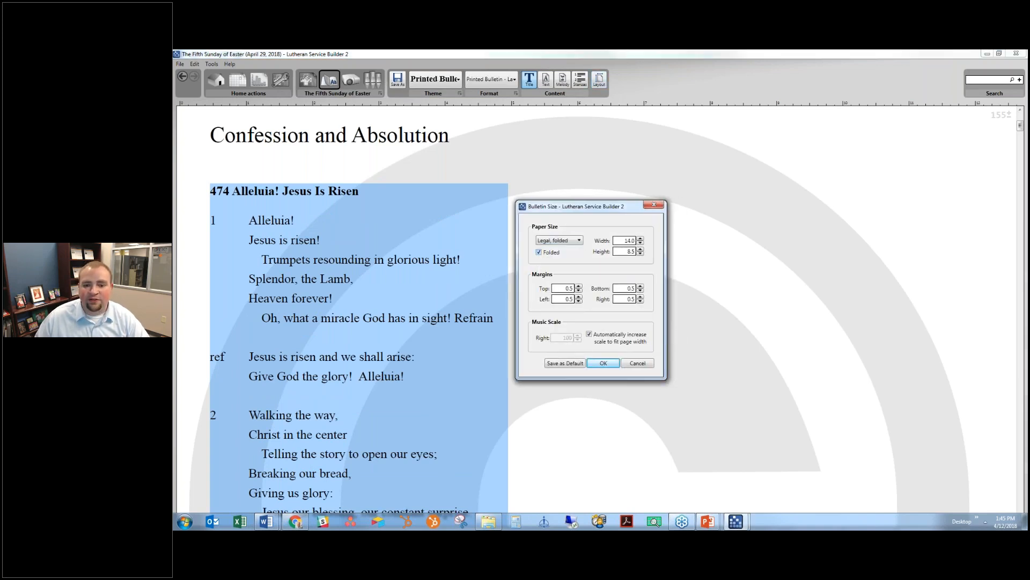
left_click(604, 364)
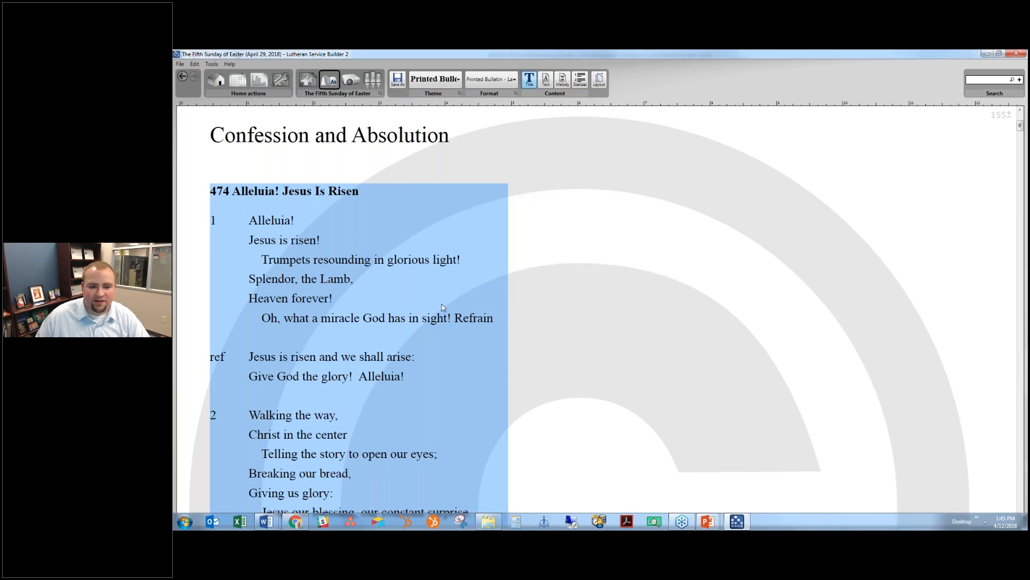
- Re-export the bulletin over the existing Large Print file
scroll(540, 224, "down", 1)
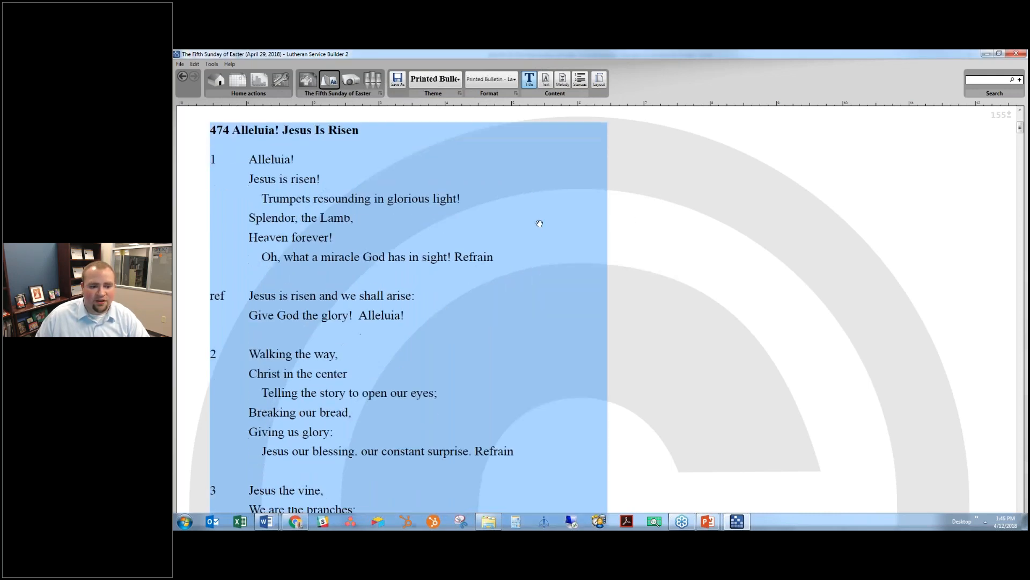
scroll(531, 222, "down", 5)
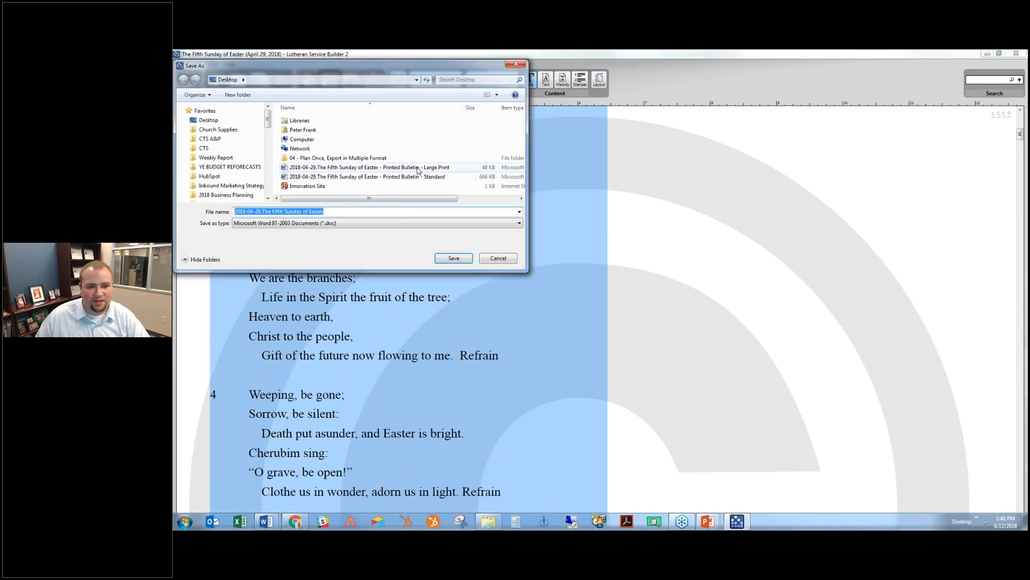
double_click(420, 169)
left_click(661, 297)
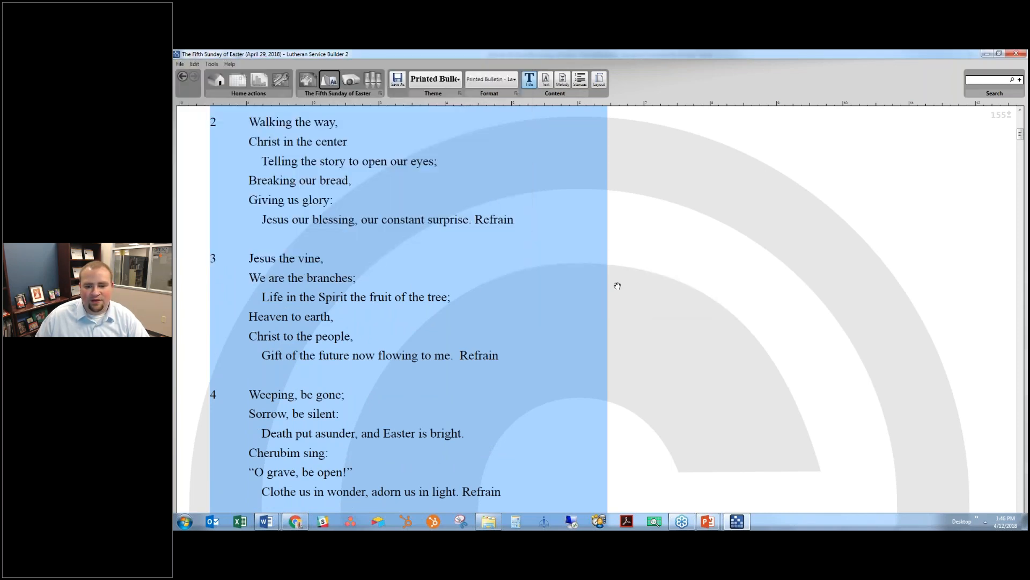
- Open the re-exported Large Print document from the Desktop toolbar
left_click(984, 521)
left_click(977, 523)
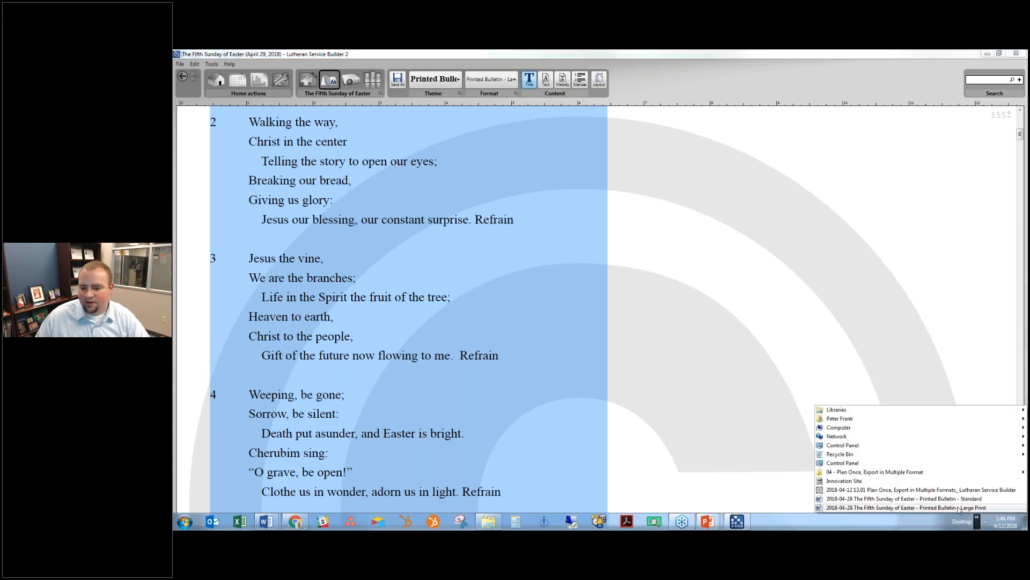
left_click(961, 508)
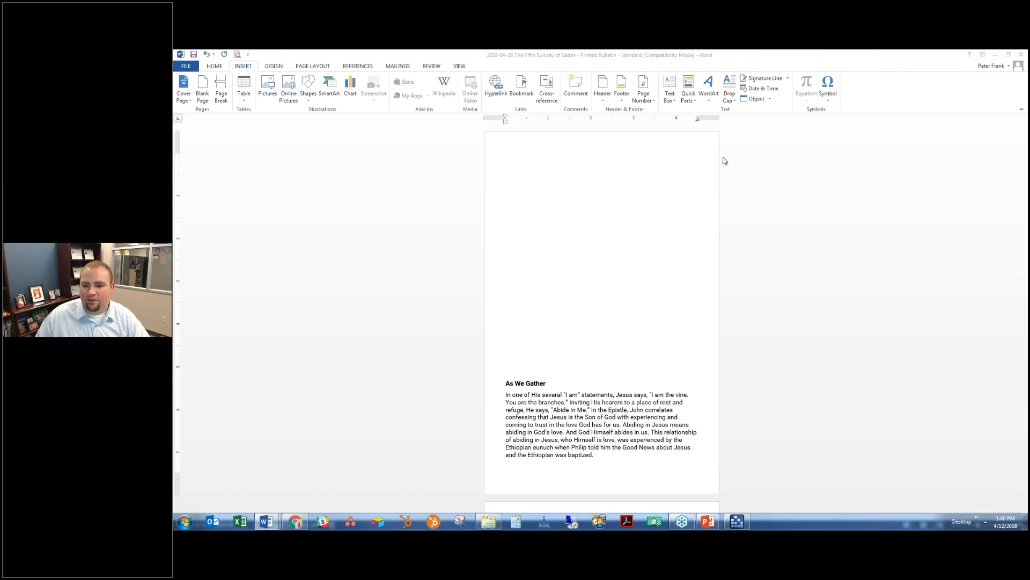
- Maximize the Large Print document and scroll down through the bulletin to the Epistle
double_click(794, 125)
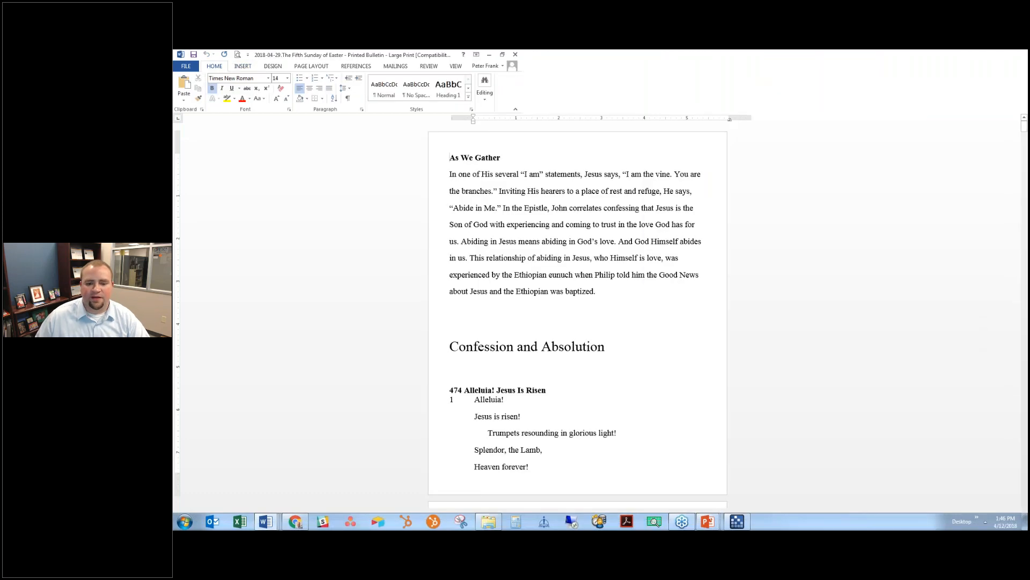
scroll(650, 203, "down", 10)
scroll(650, 203, "down", 8)
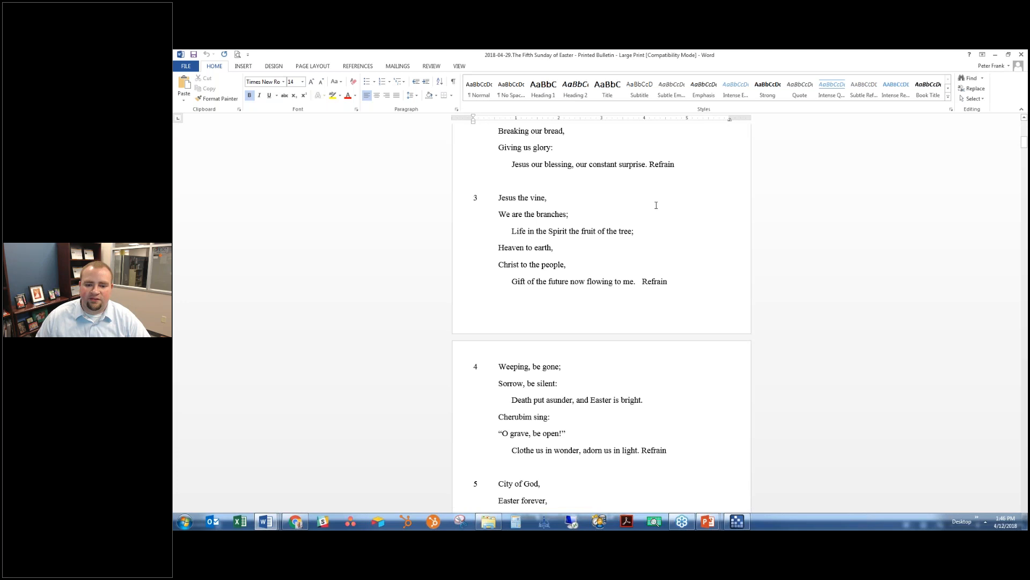
scroll(601, 317, "down", 15)
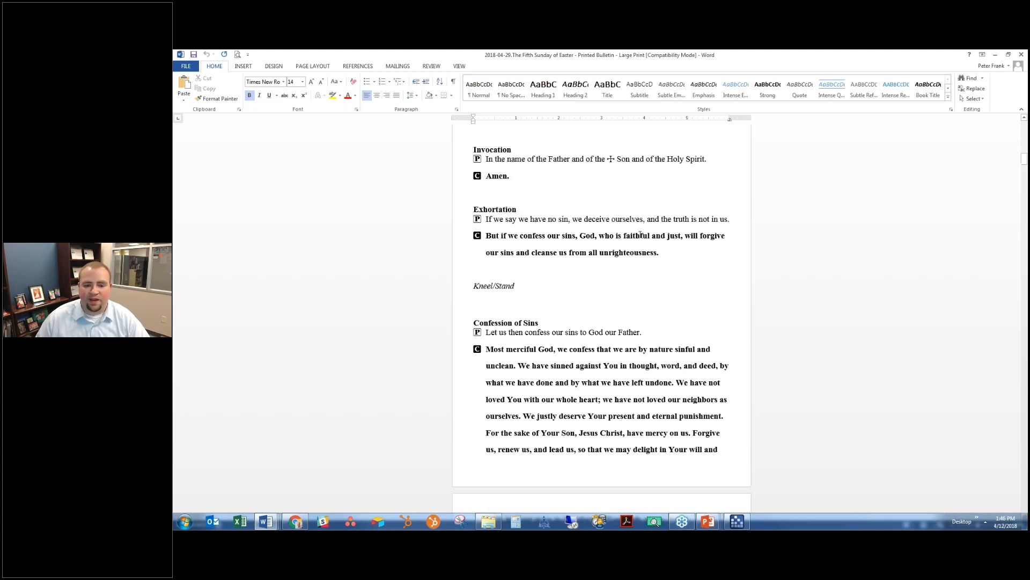
scroll(659, 323, "down", 3)
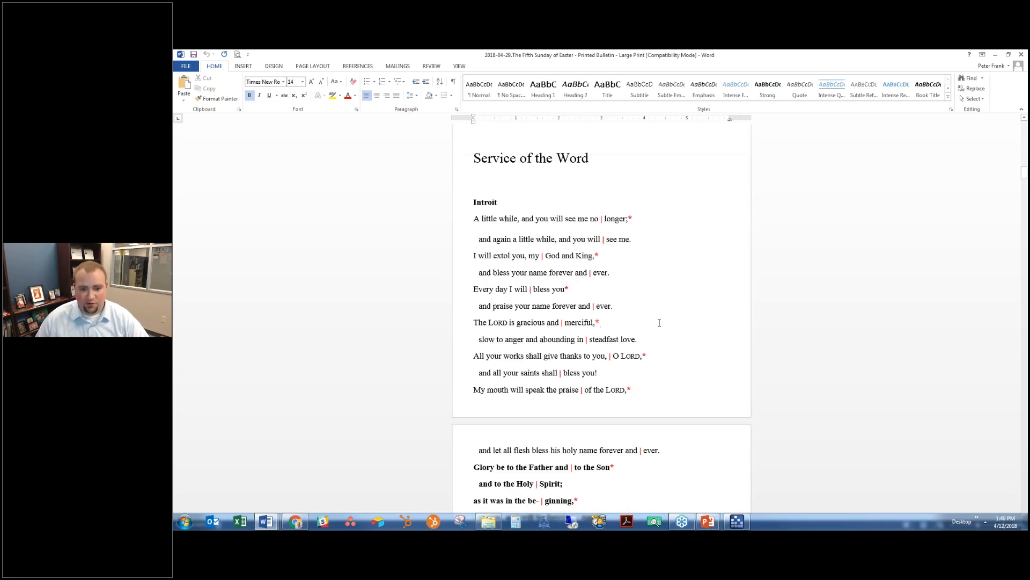
scroll(659, 323, "down", 20)
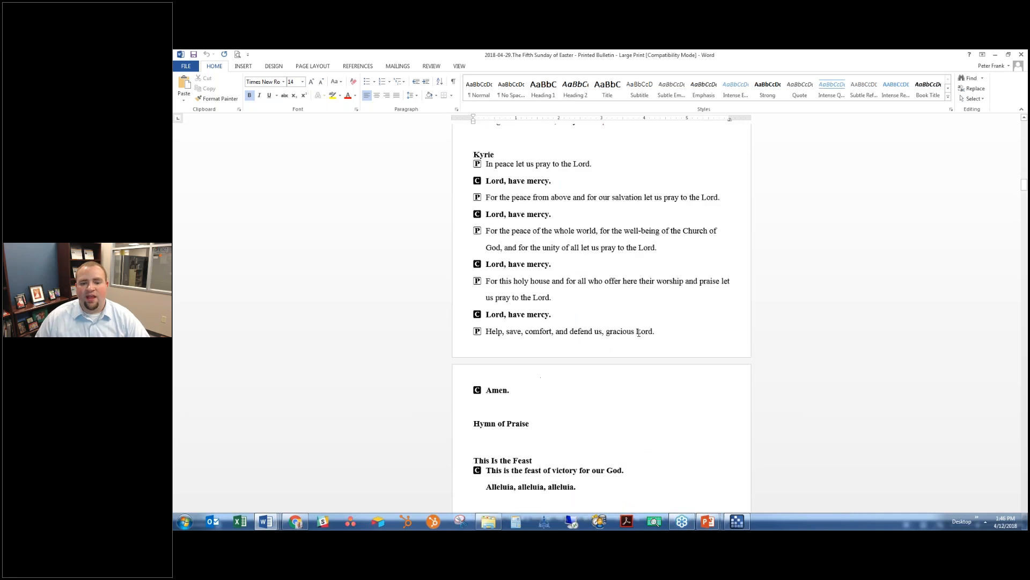
scroll(640, 327, "down", 7)
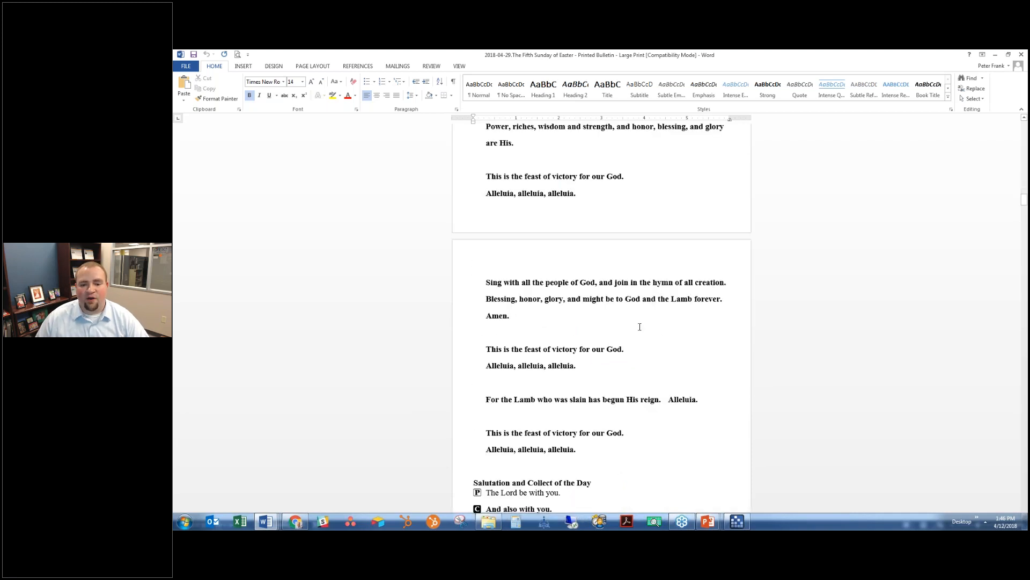
scroll(640, 327, "down", 9)
scroll(636, 326, "down", 18)
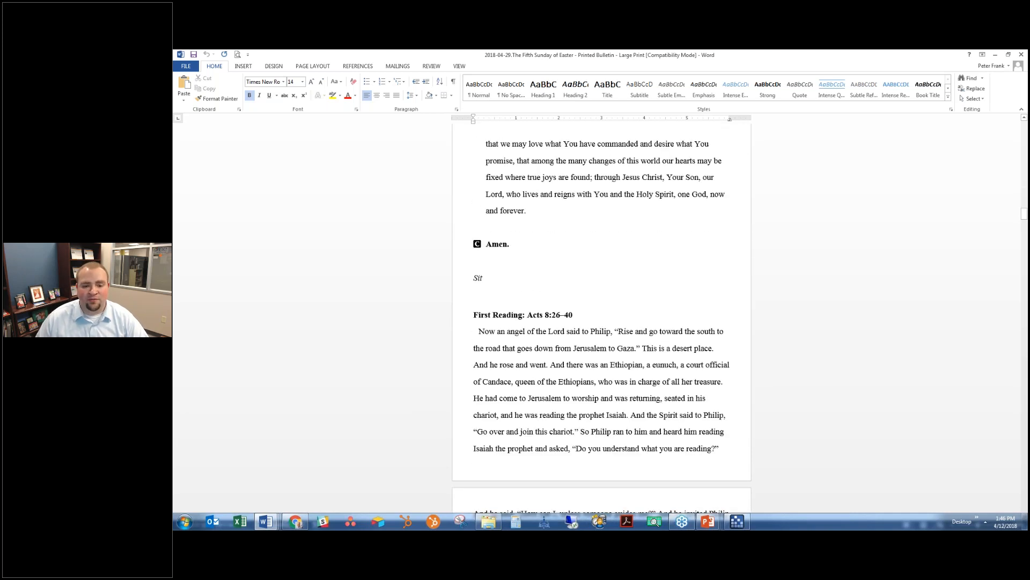
scroll(624, 318, "down", 6)
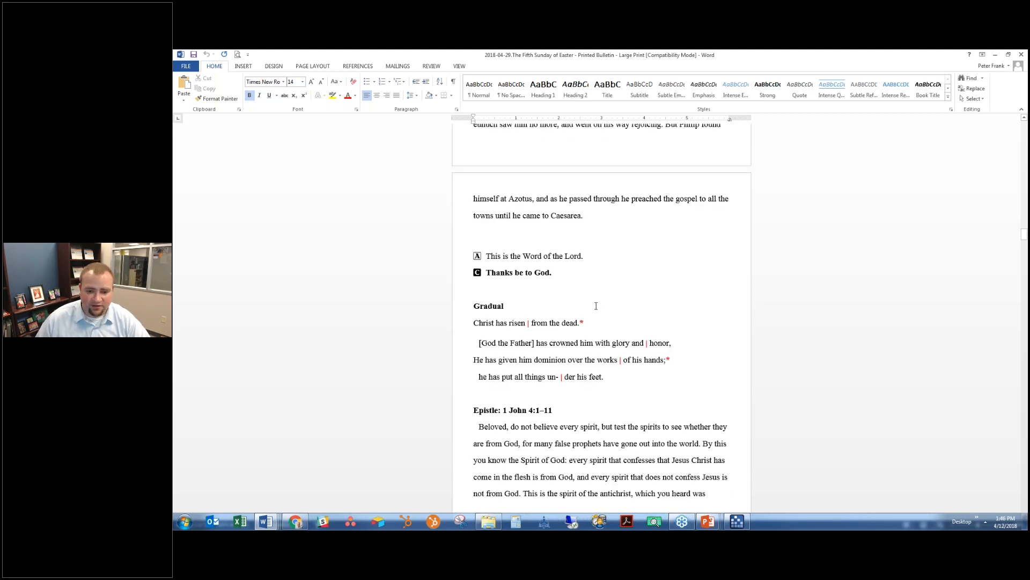
scroll(595, 305, "down", 5)
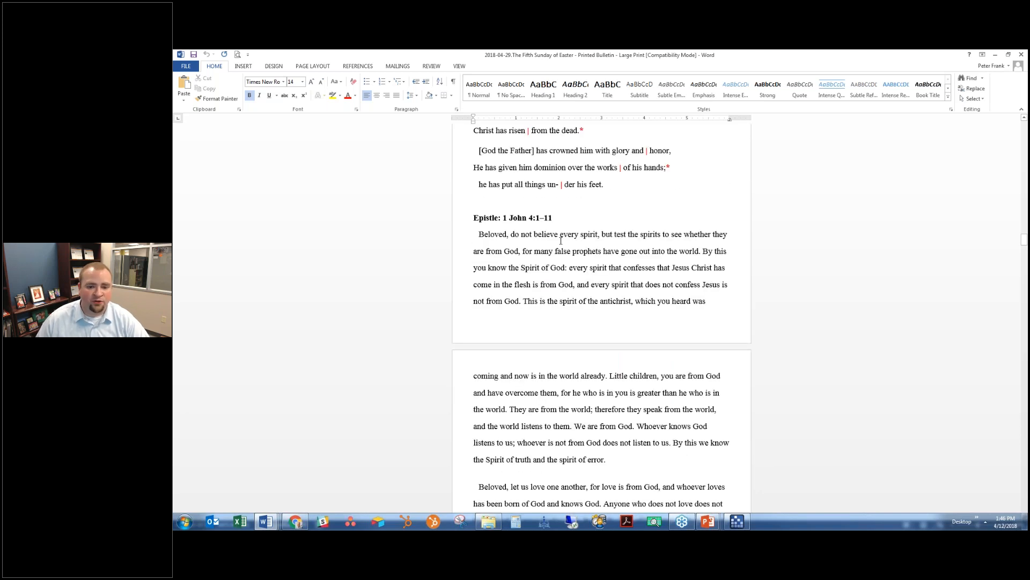
scroll(561, 241, "down", 8)
scroll(730, 229, "down", 1)
- Check the Epistle's closing lines, then close the Large Print document
left_click(514, 293)
left_click(516, 275)
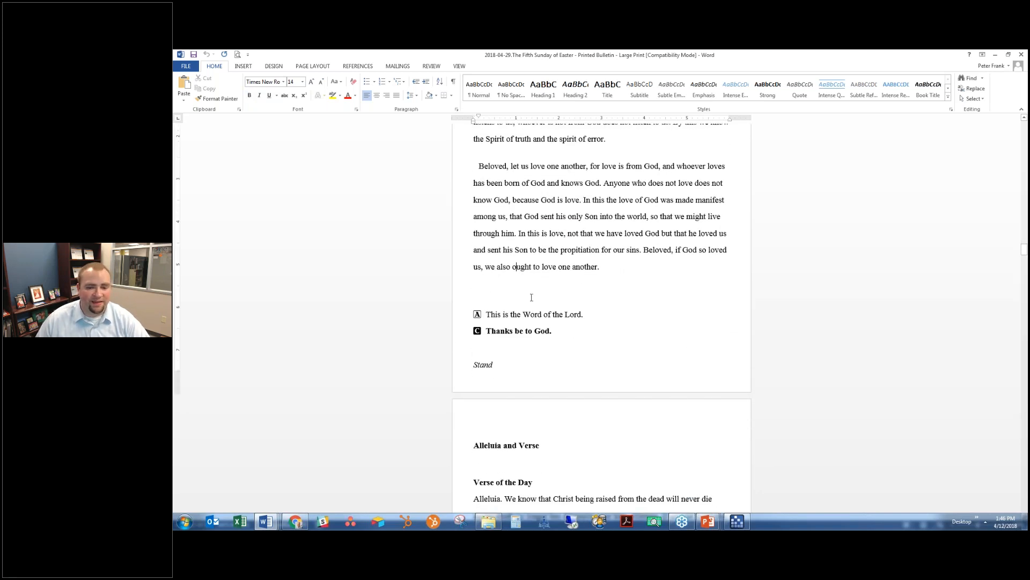
scroll(531, 298, "up", 5)
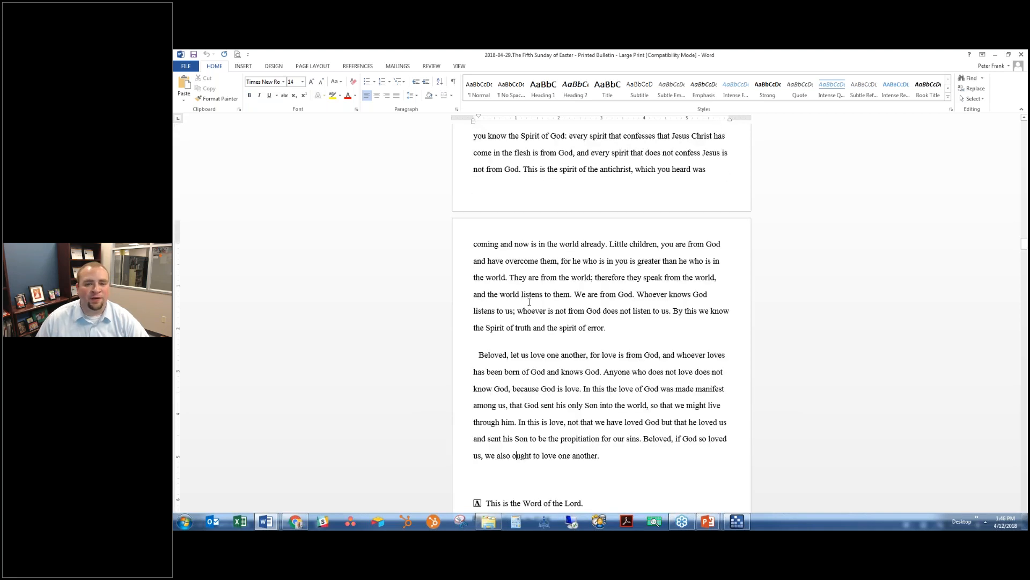
scroll(529, 302, "up", 3)
scroll(521, 251, "down", 15)
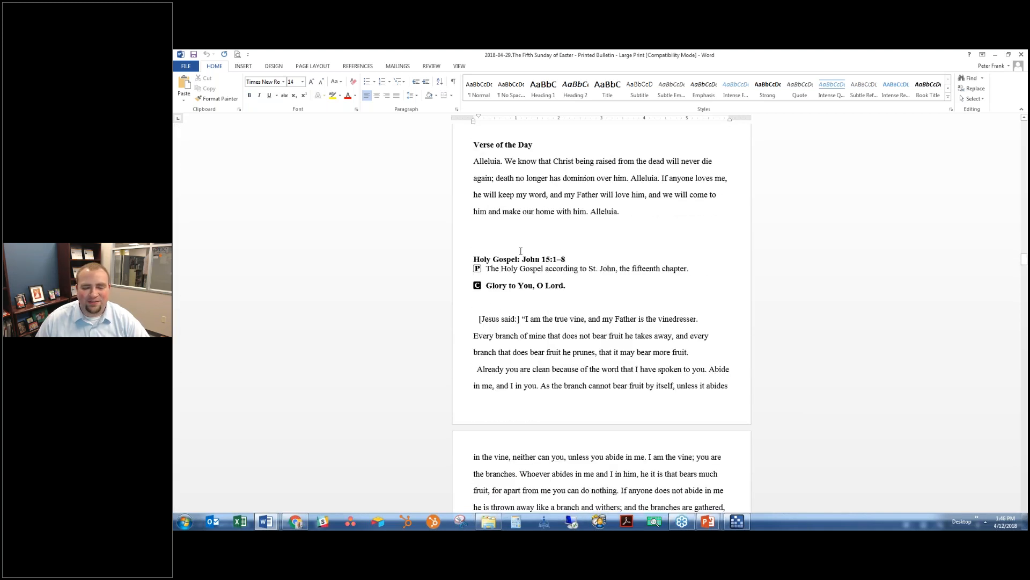
scroll(524, 248, "down", 16)
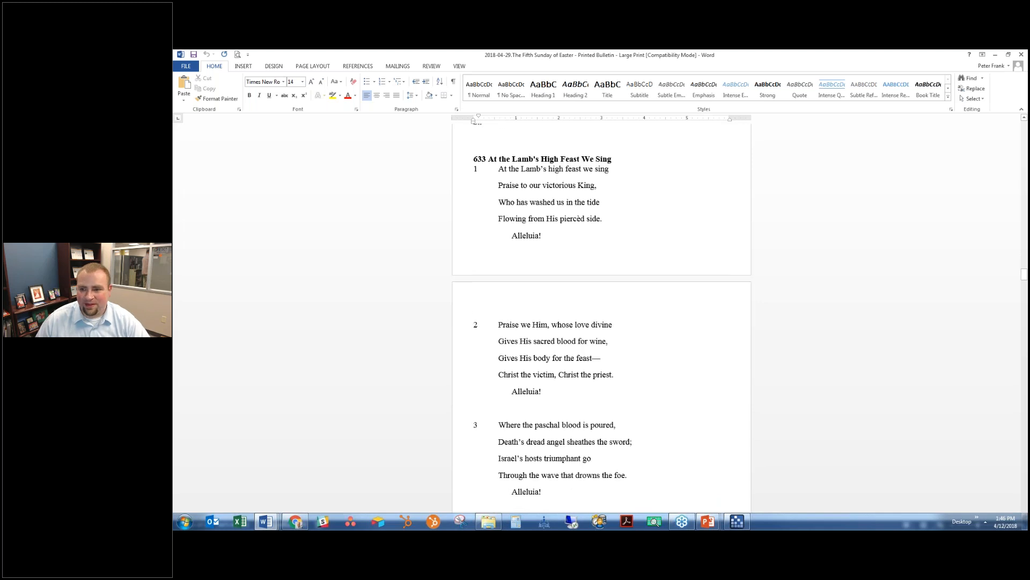
left_click(994, 54)
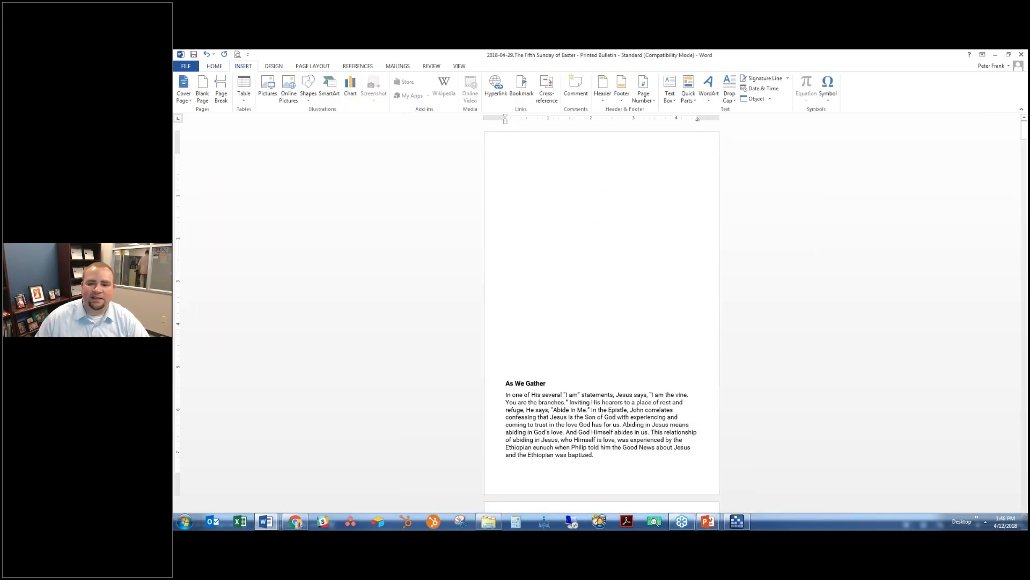
- Back in the service builder, create a new service format named 'Printed Insert - Hymnal Users'
left_click(996, 55)
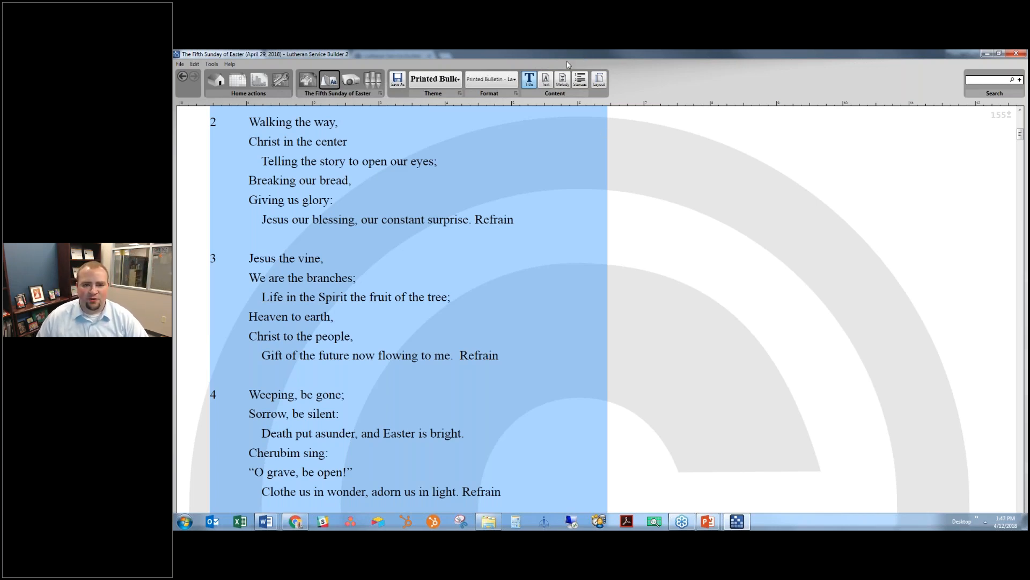
left_click(499, 80)
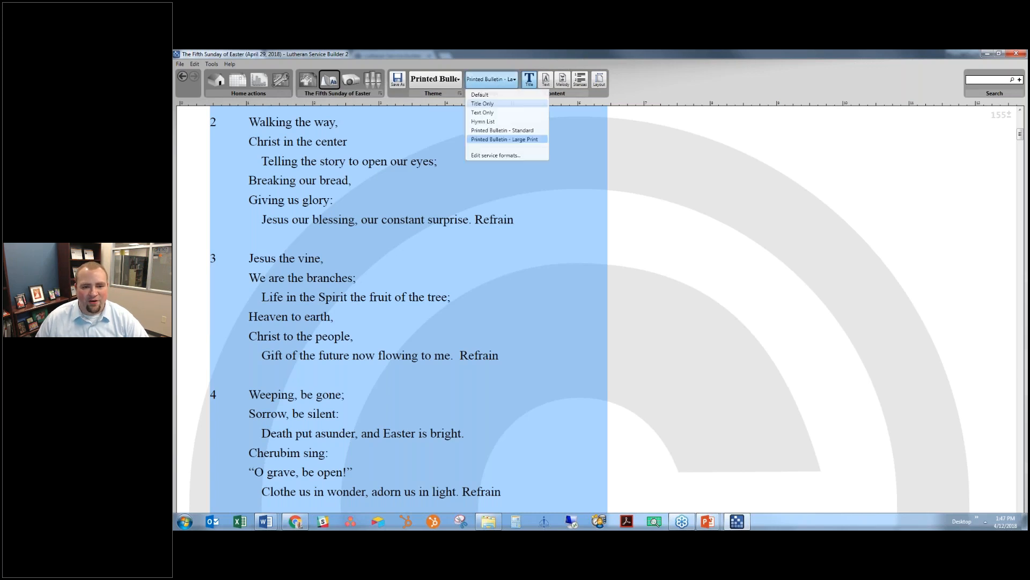
left_click(491, 156)
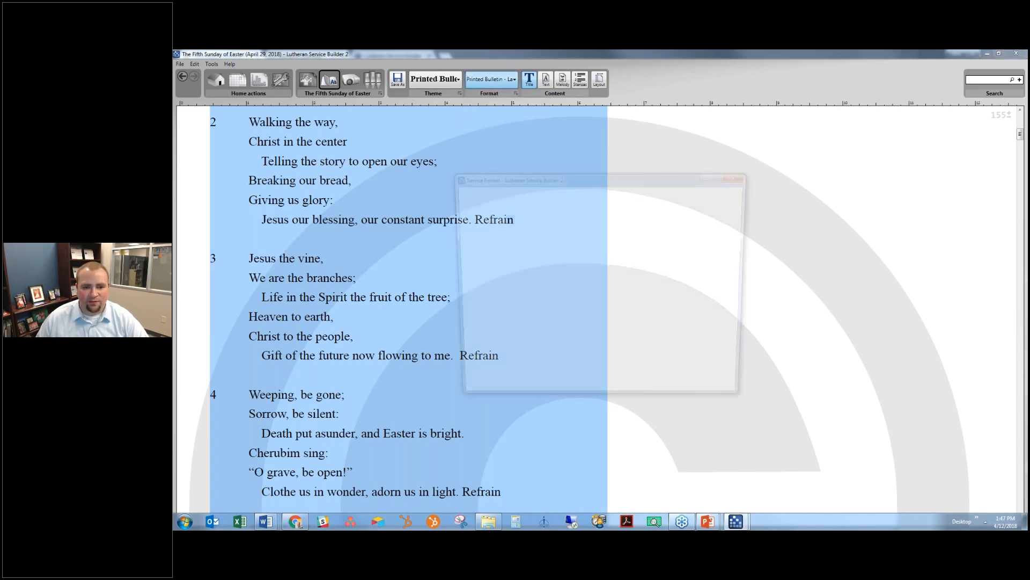
left_click(614, 199)
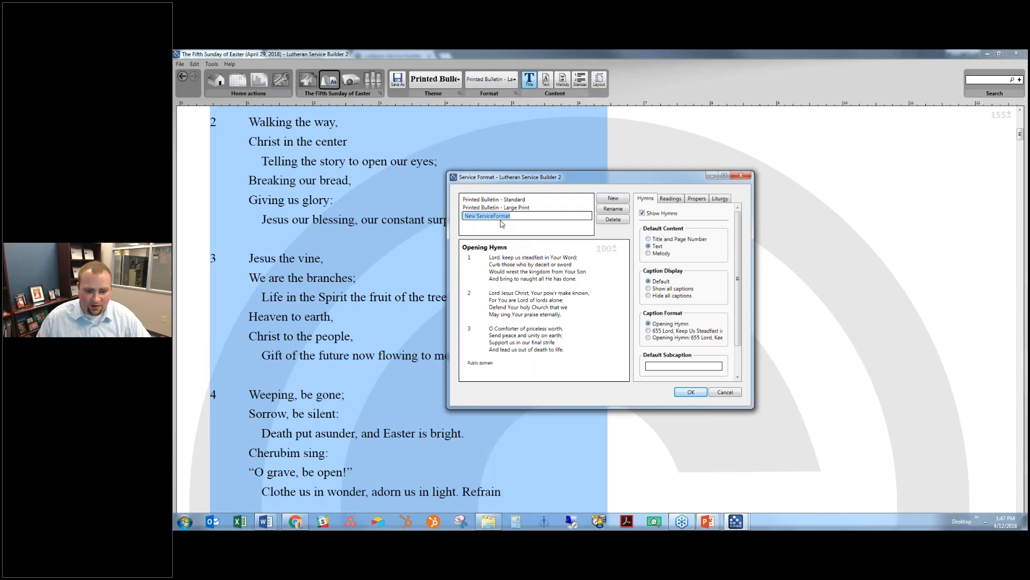
type("P")
type("Pri")
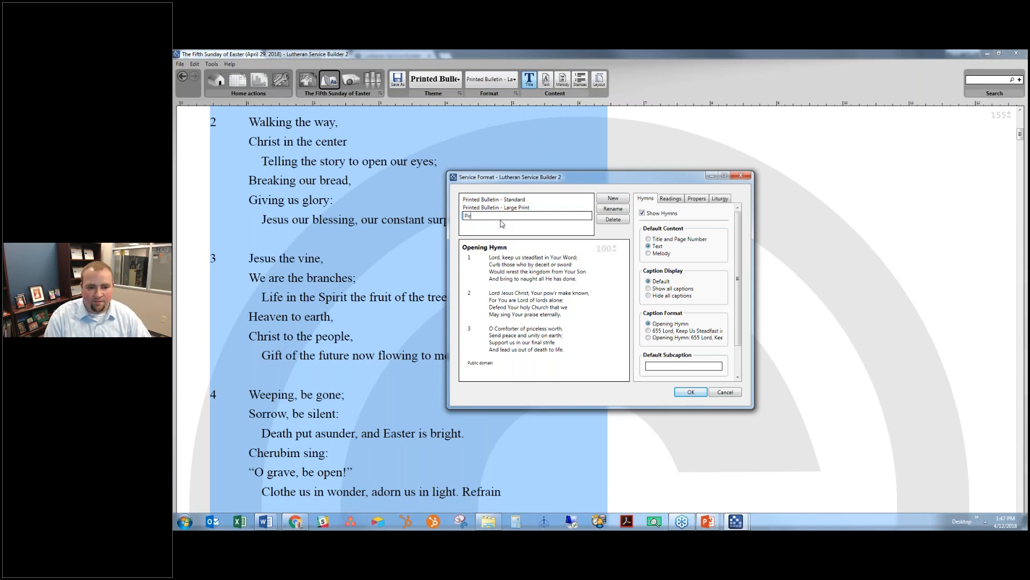
type("nted Ins")
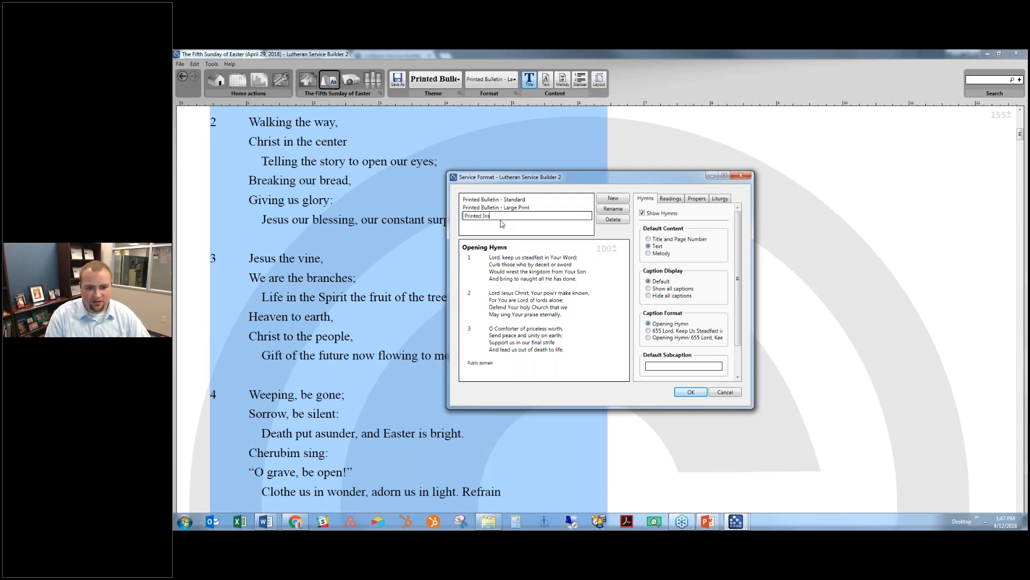
type("ert - Hymnal Users")
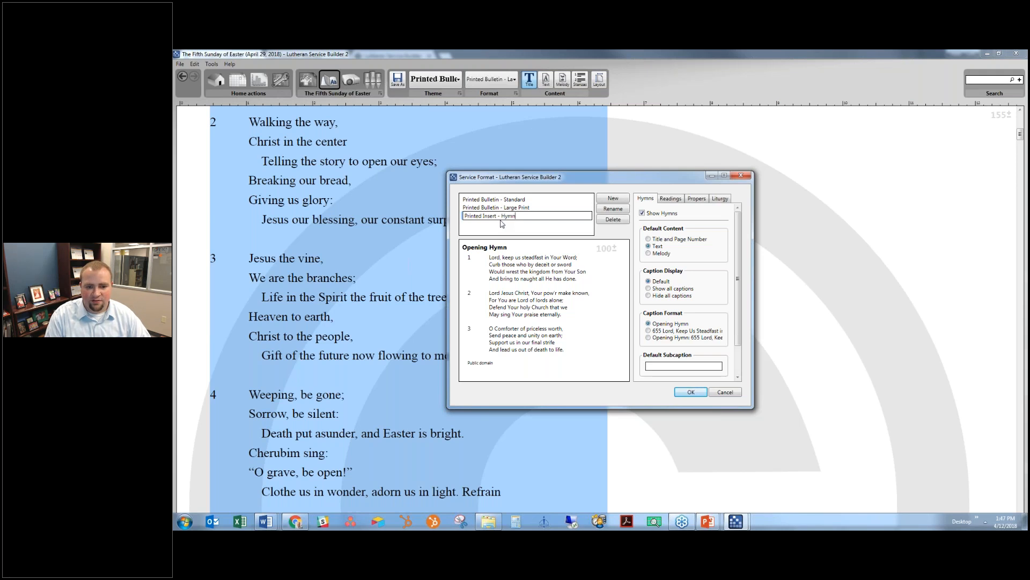
key("Return")
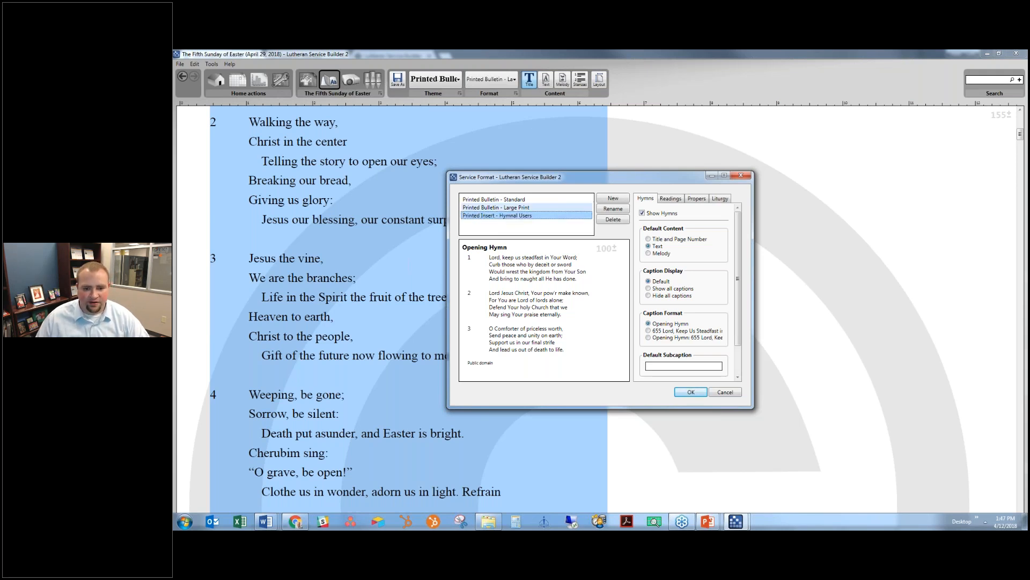
- Show hymns as title and page number, subcaptioned #pg#, with full numbered-title captions
left_click(674, 242)
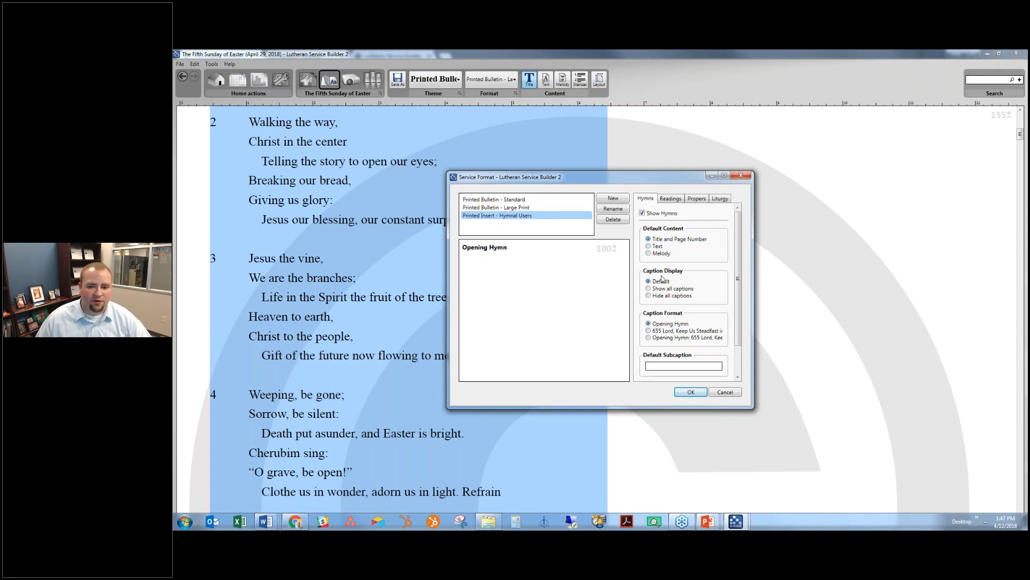
left_click(668, 365)
type("#")
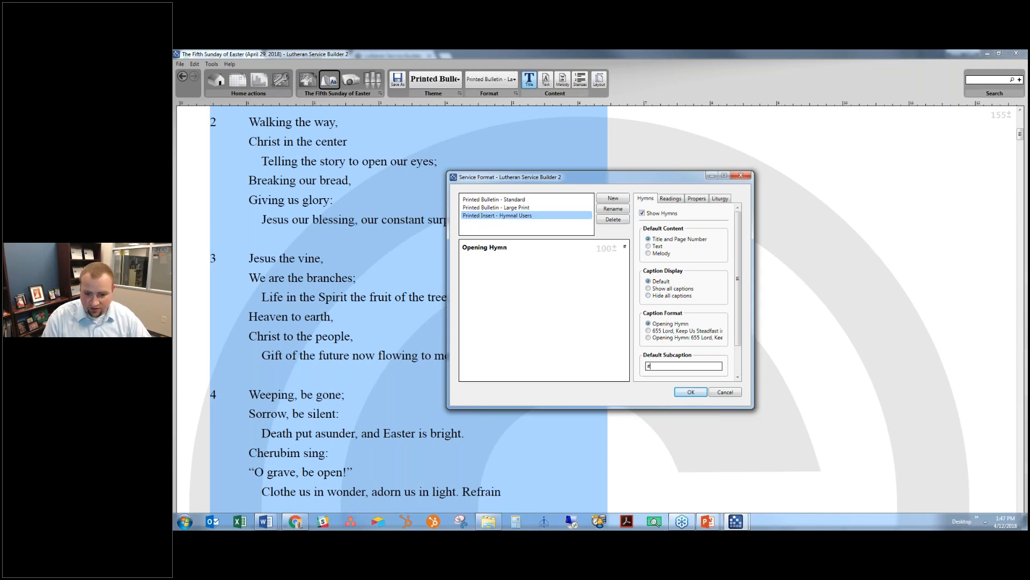
type("#")
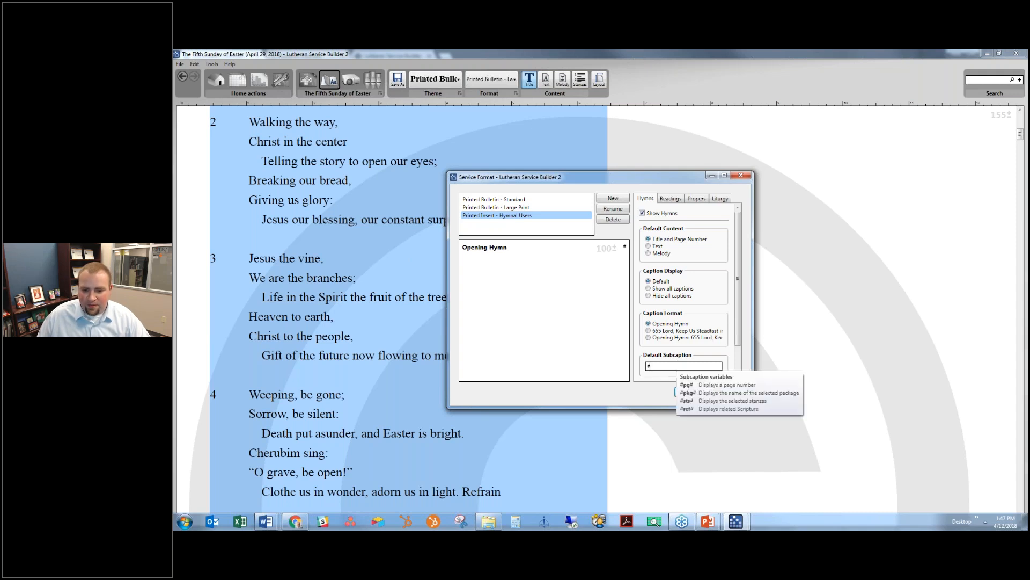
type("pg#")
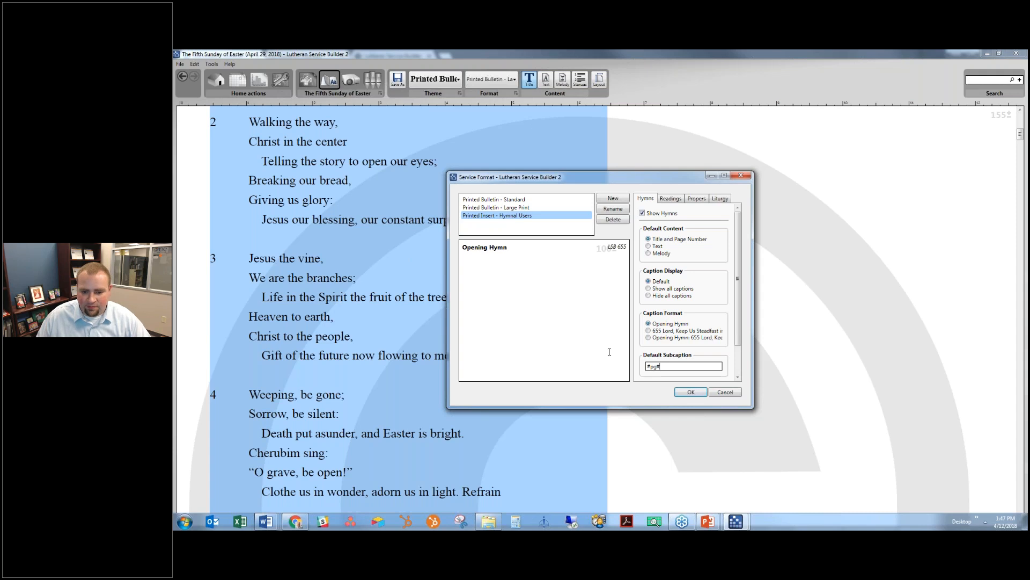
key("shift+Home")
key("ctrl+c")
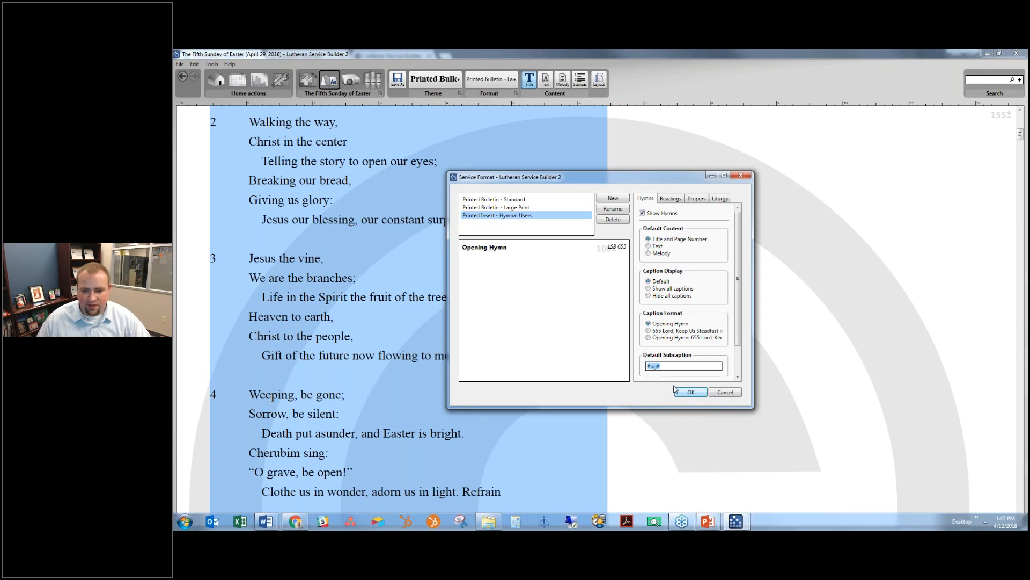
left_click(660, 338)
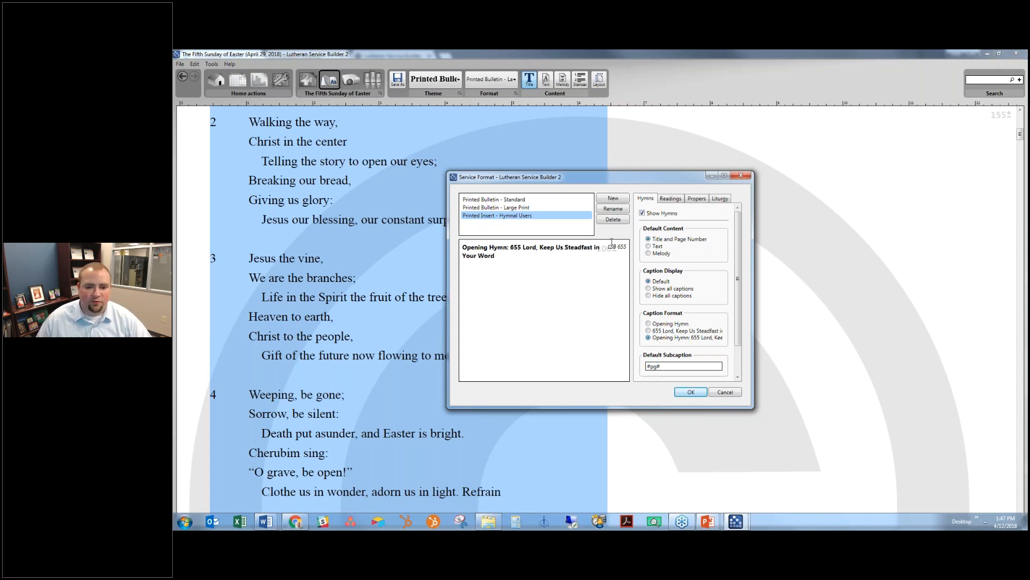
- Show readings as title and page number with a #ref# subcaption
left_click(670, 198)
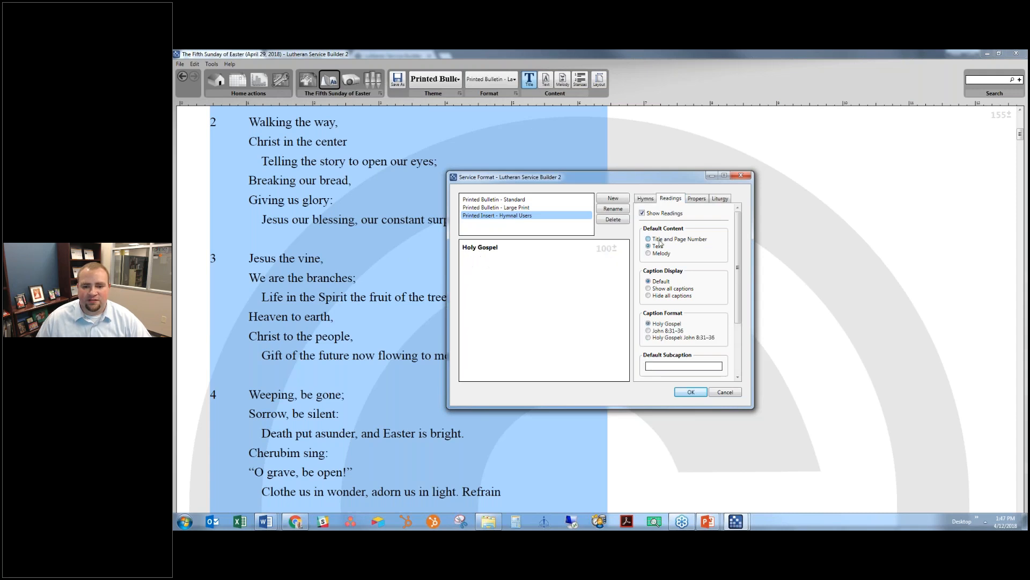
left_click(704, 365)
type("#pg#")
left_click_drag(656, 367, 651, 368)
type("ref")
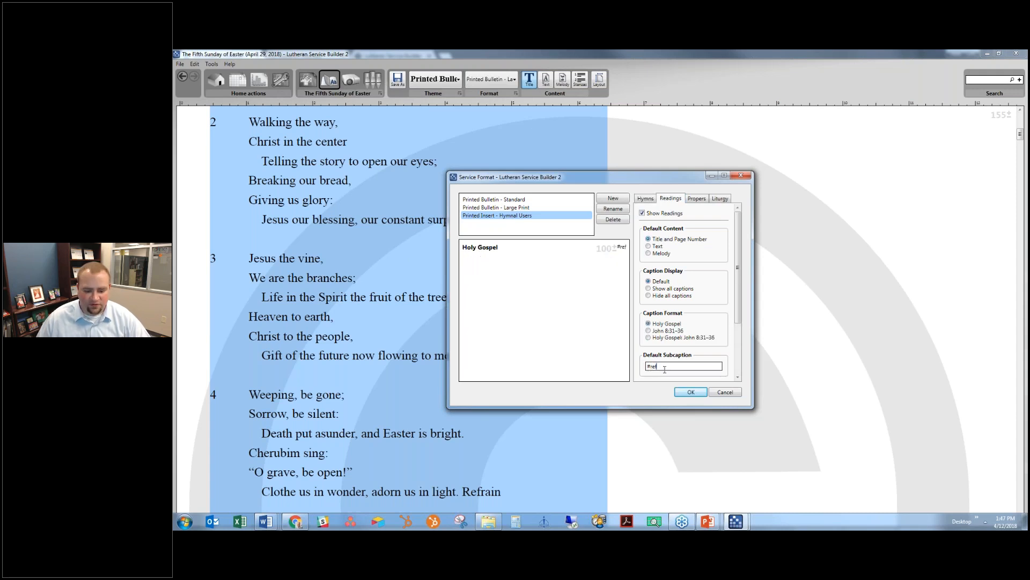
type("#")
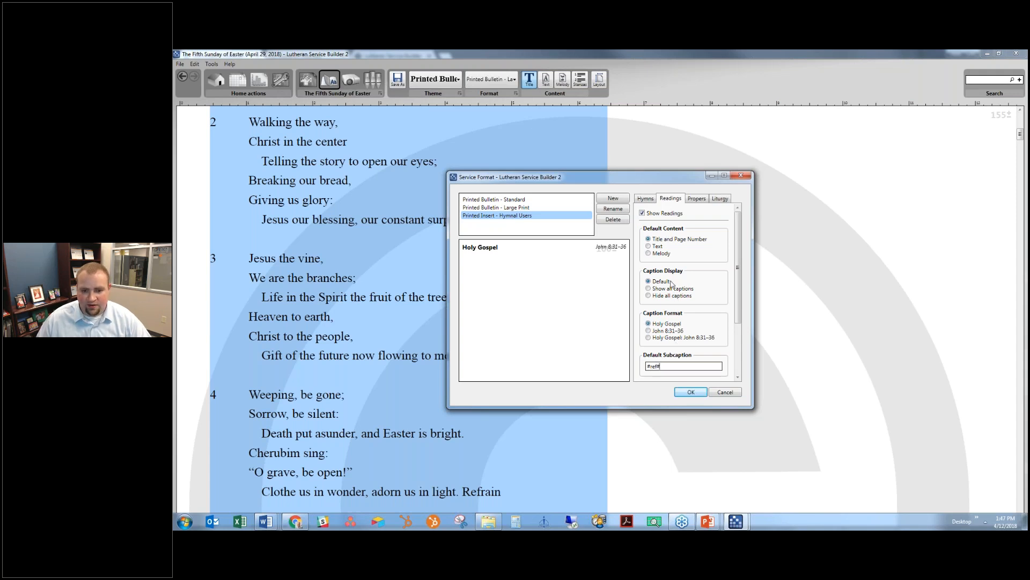
- Show propers and liturgy as title and page number with #pg# subcaptions, then apply the format
left_click(695, 198)
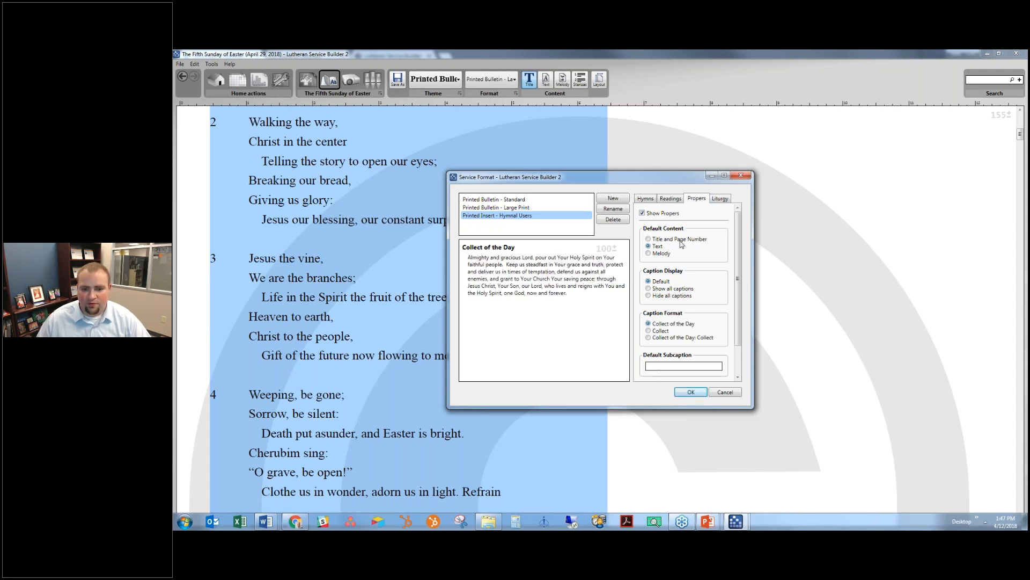
left_click(666, 365)
key("ctrl+v")
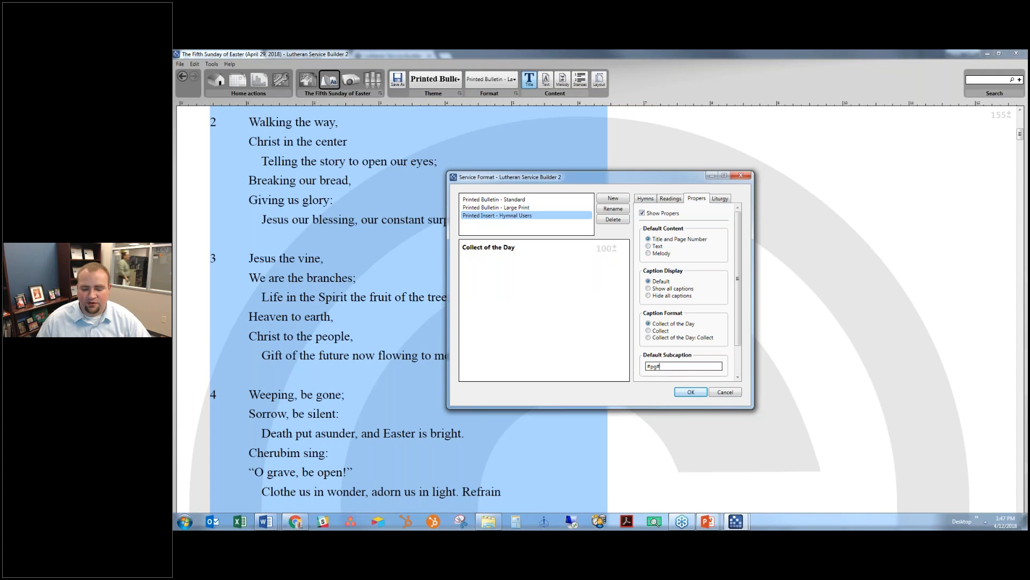
left_click(721, 198)
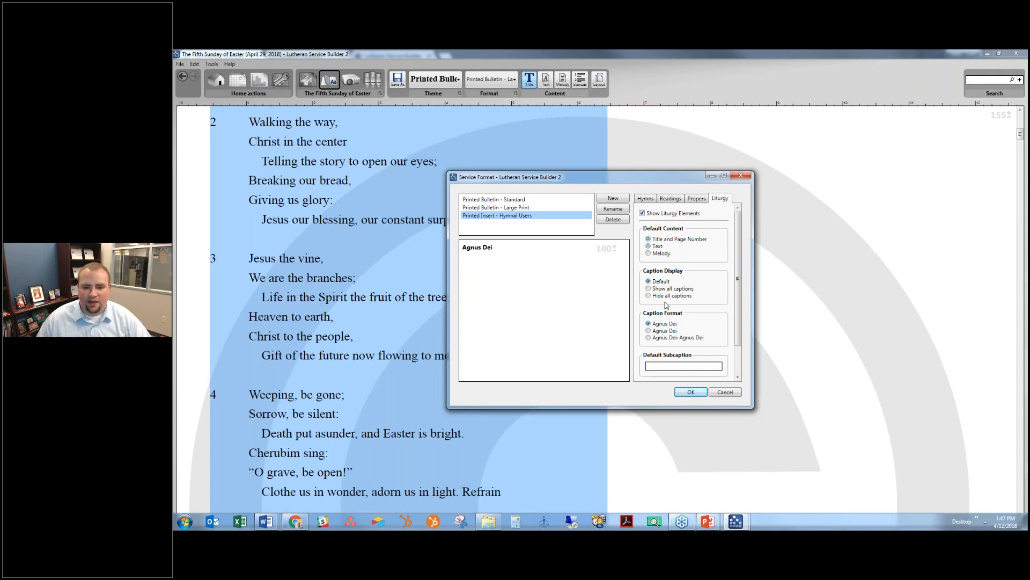
left_click(662, 366)
type("#pg#")
scroll(661, 366, "down", 1)
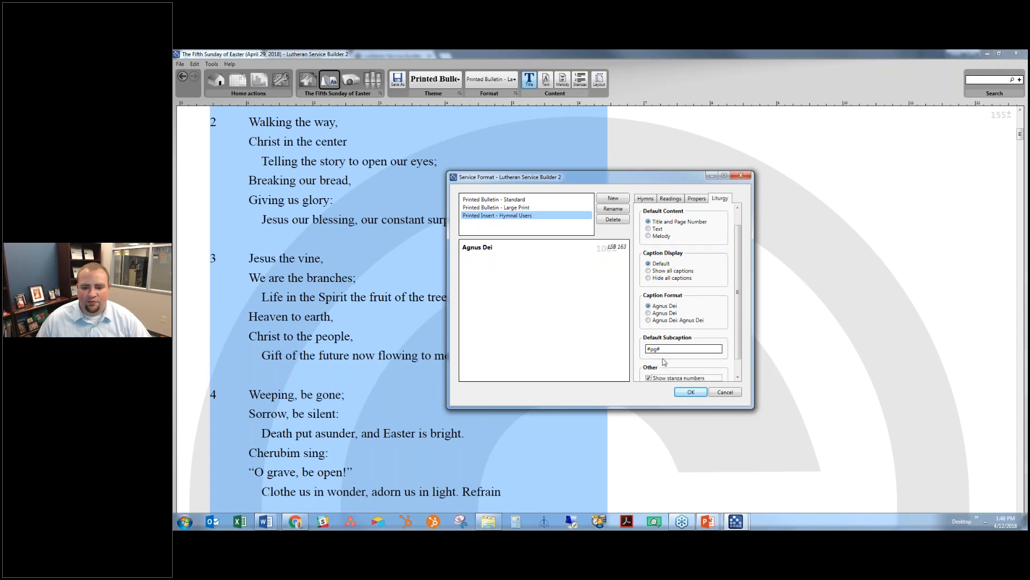
scroll(662, 366, "down", 1)
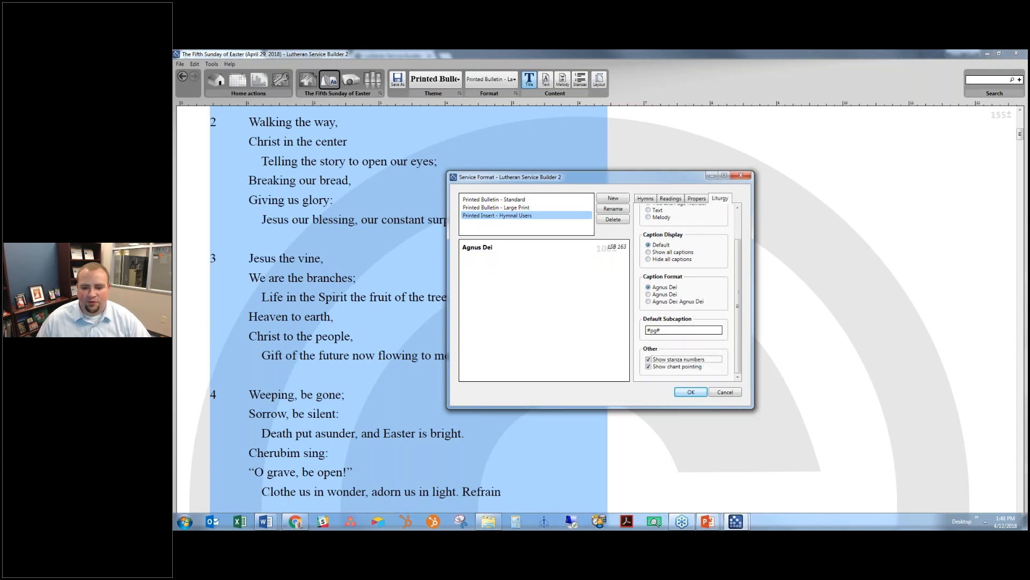
left_click(690, 392)
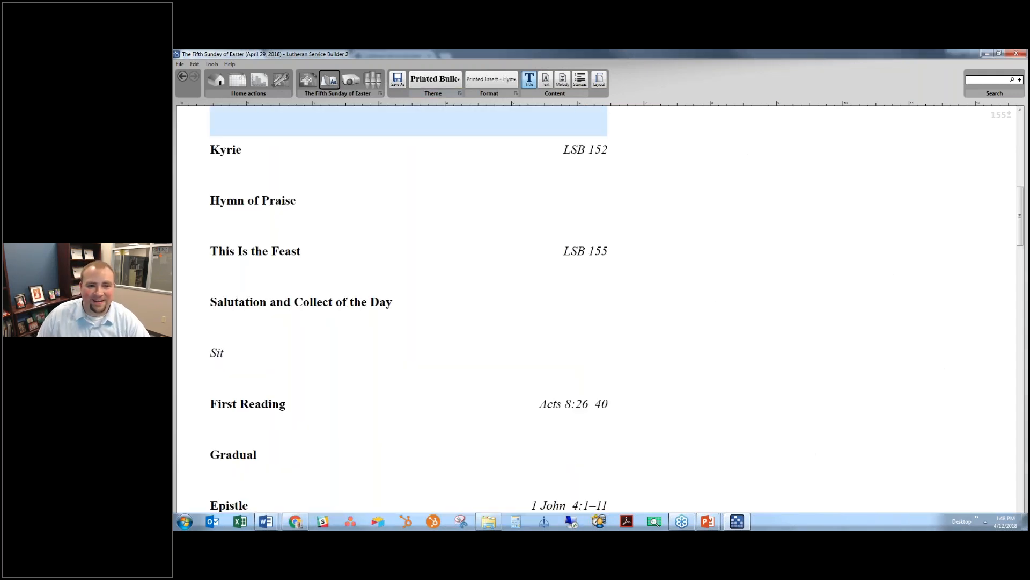
- Switch the service to a different Printed Bulletin theme
scroll(423, 198, "up", 2)
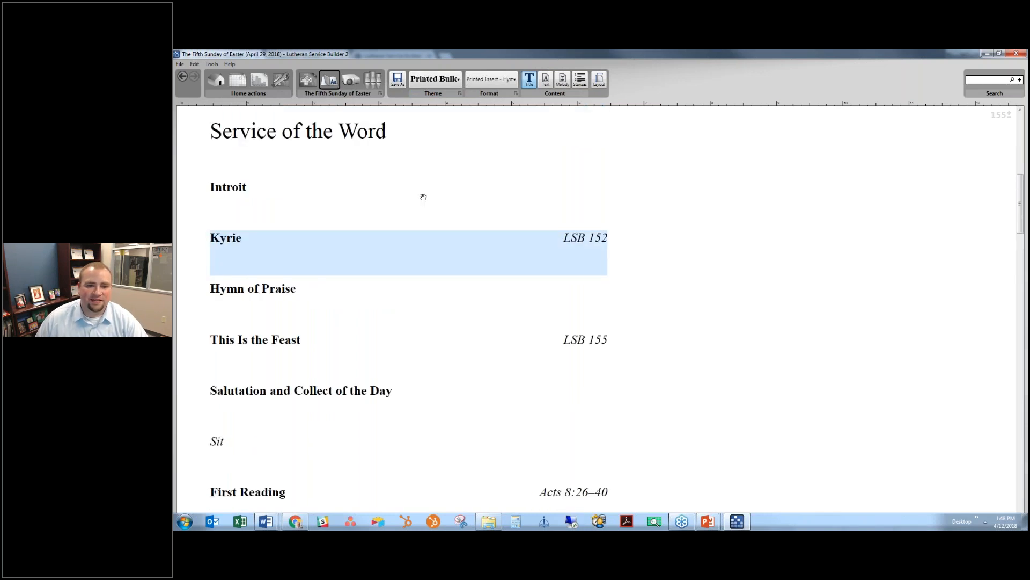
scroll(423, 198, "up", 4)
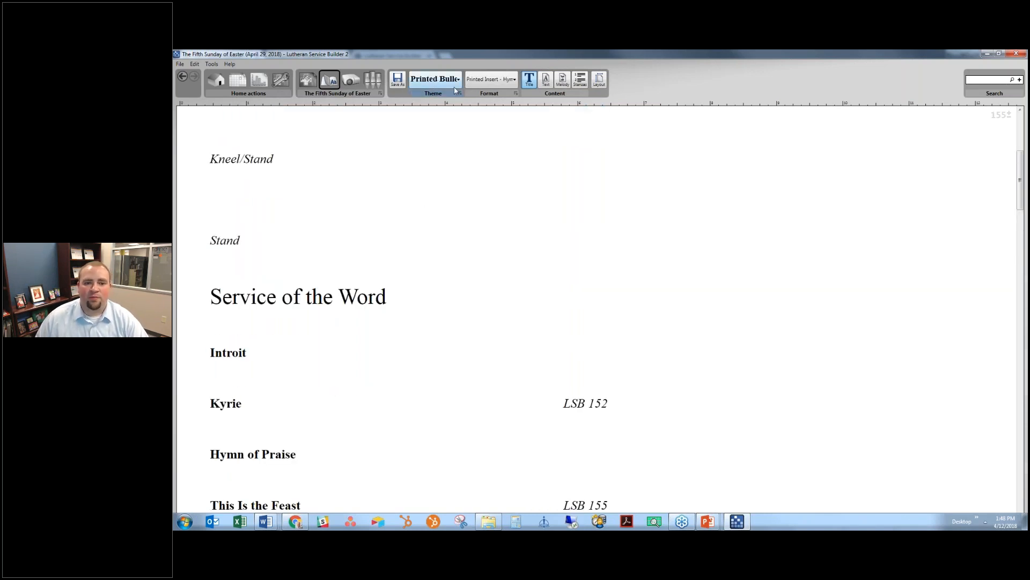
left_click(450, 83)
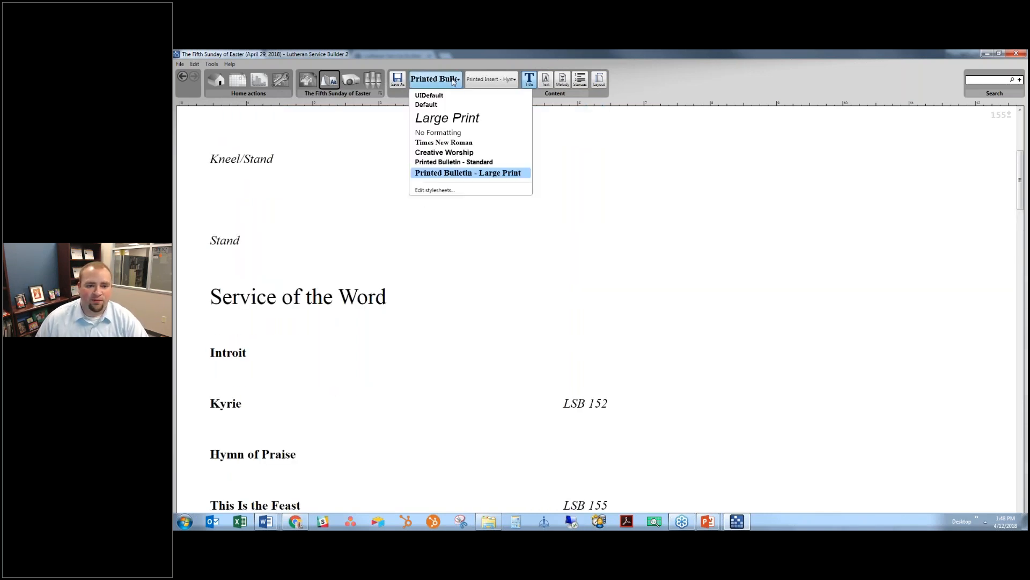
left_click(457, 162)
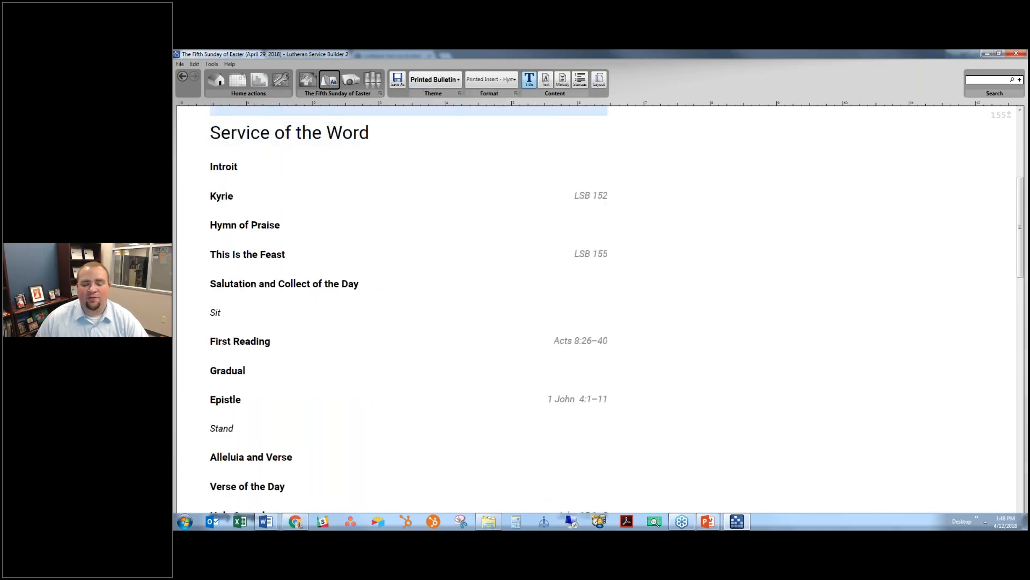
- Review the re-rendered insert and bring up the bulletin stylesheet list
scroll(503, 135, "down", 1)
scroll(503, 135, "down", 1)
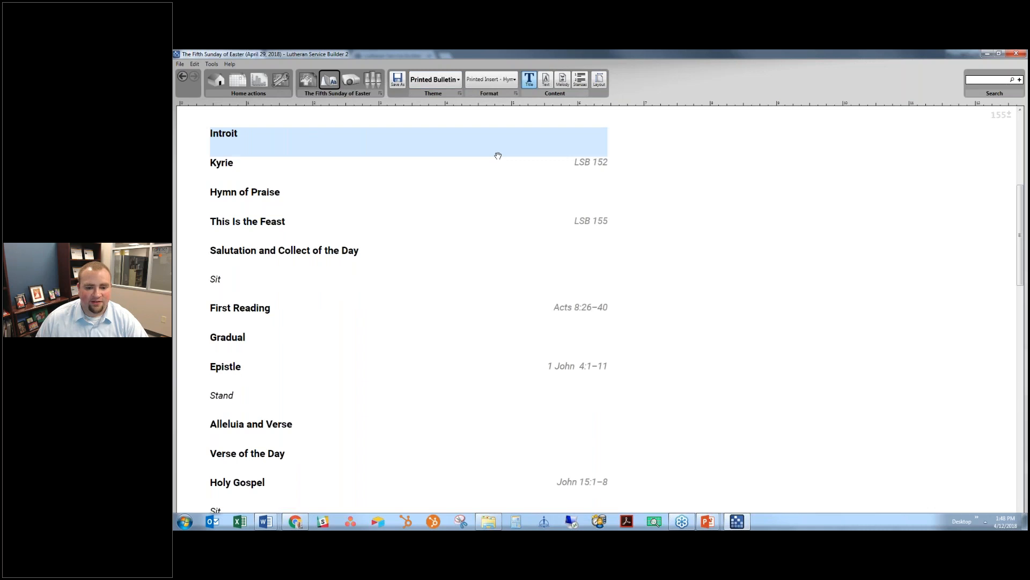
scroll(498, 155, "down", 3)
scroll(494, 168, "down", 12)
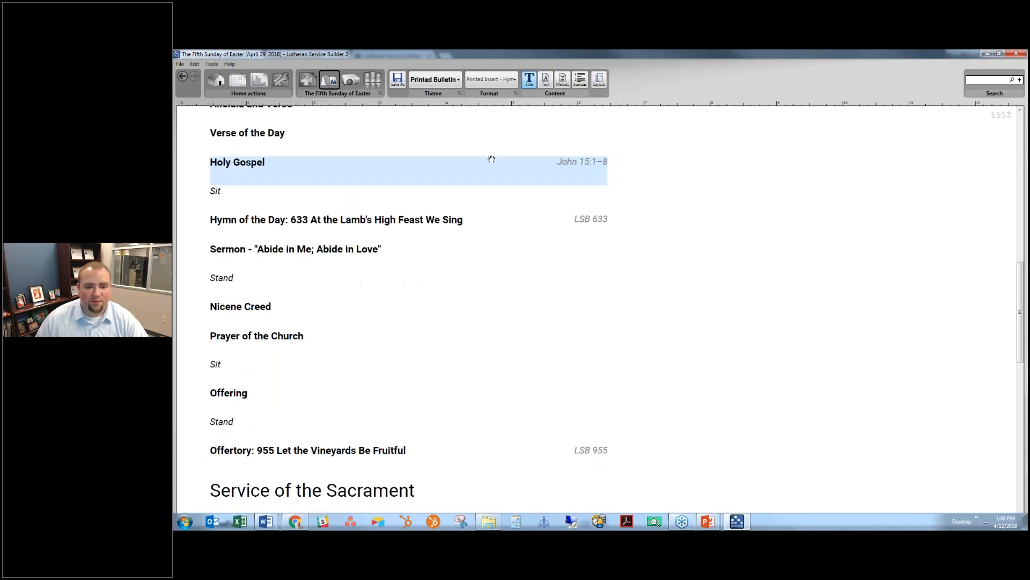
scroll(489, 160, "down", 5)
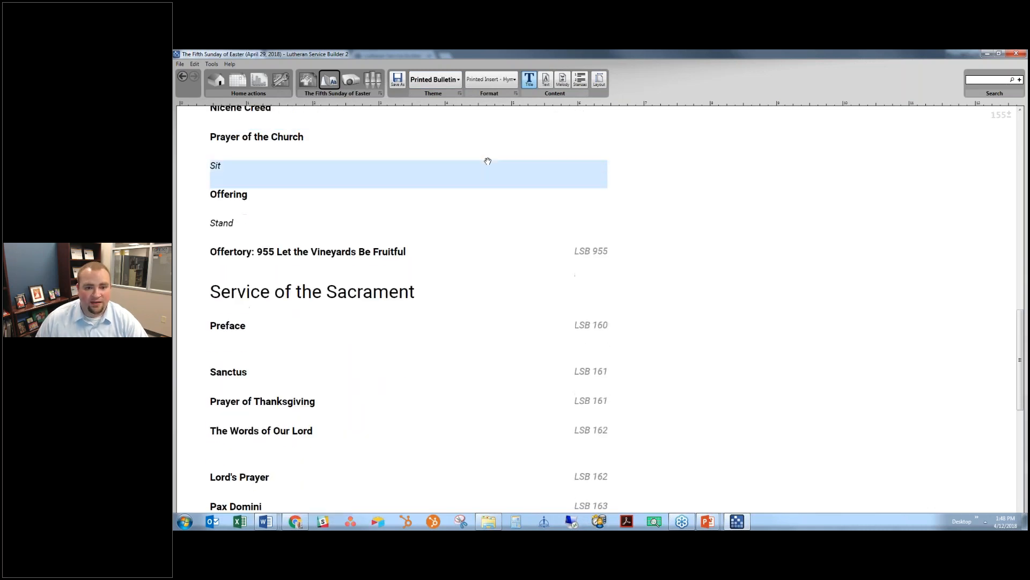
scroll(487, 161, "up", 13)
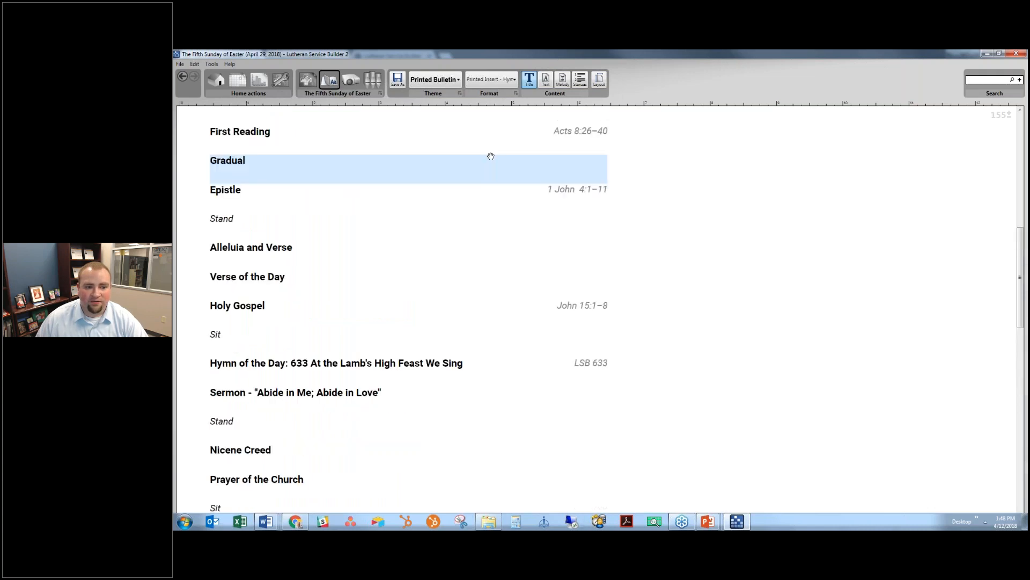
scroll(490, 156, "up", 12)
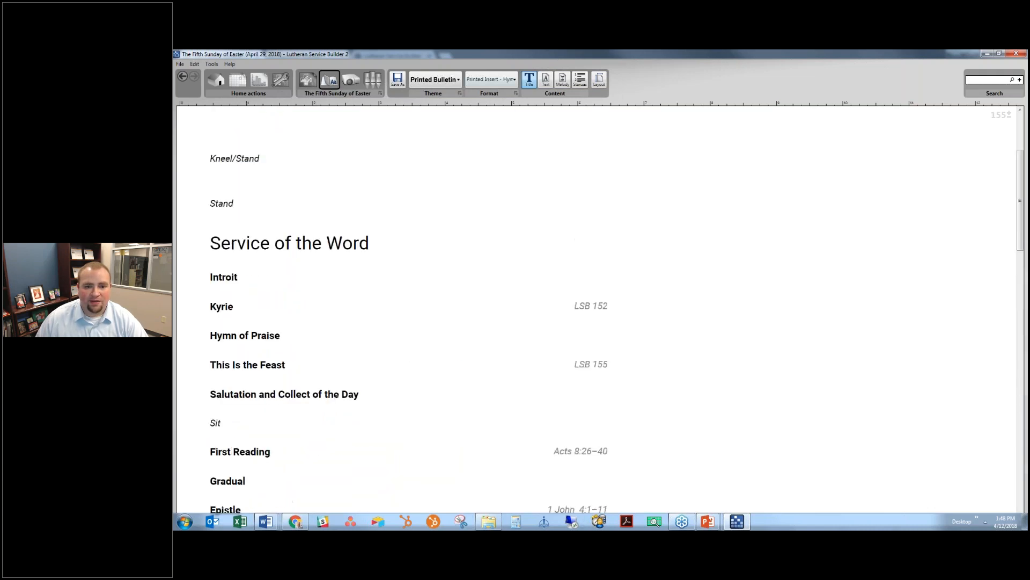
left_click(498, 80)
left_click(450, 84)
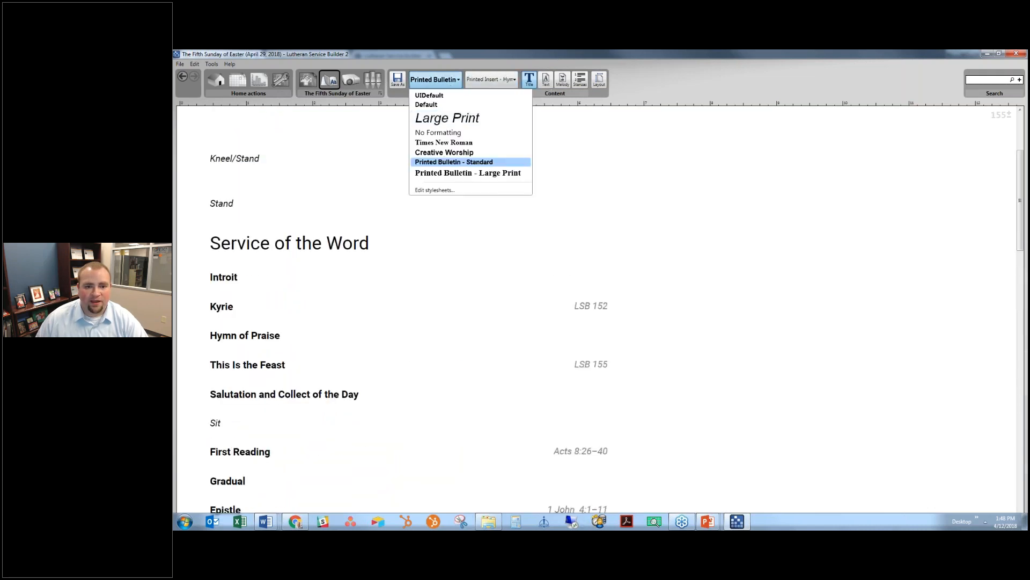
- Add a new bulletin stylesheet named 'Printed Insert - Hymnal Users'
left_click(435, 190)
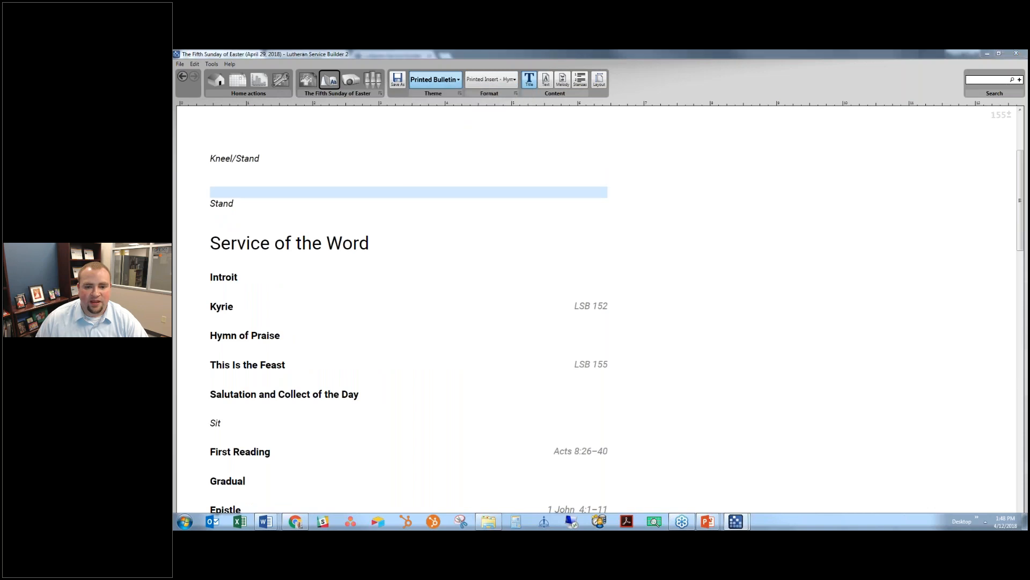
left_click(622, 212)
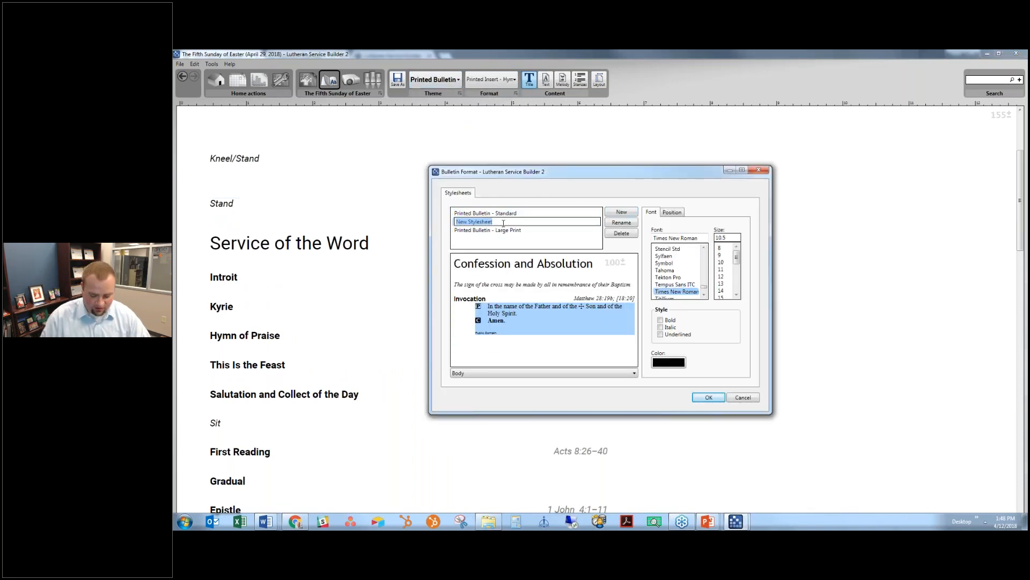
key("BackSpace")
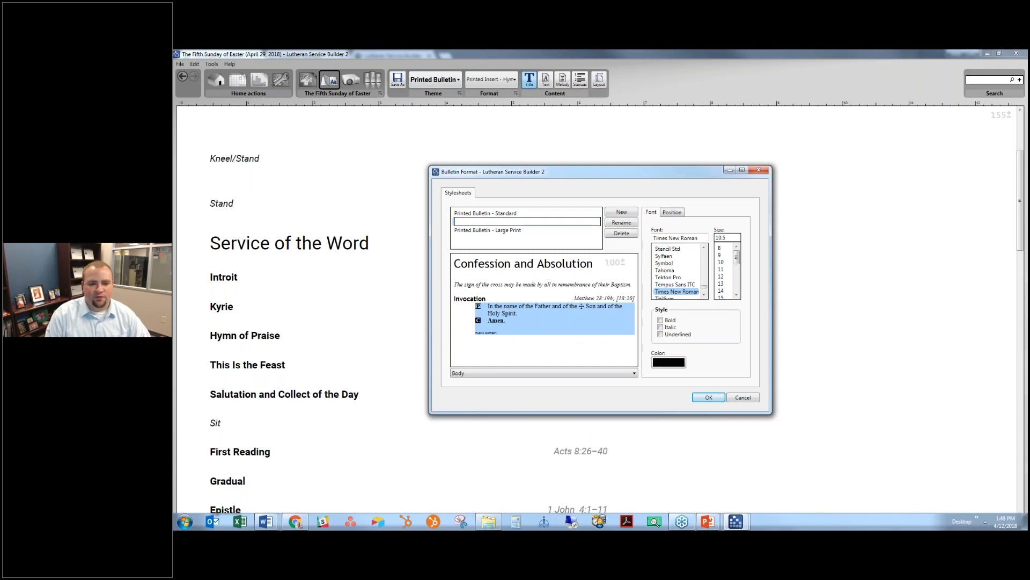
type("Bulletin Insert")
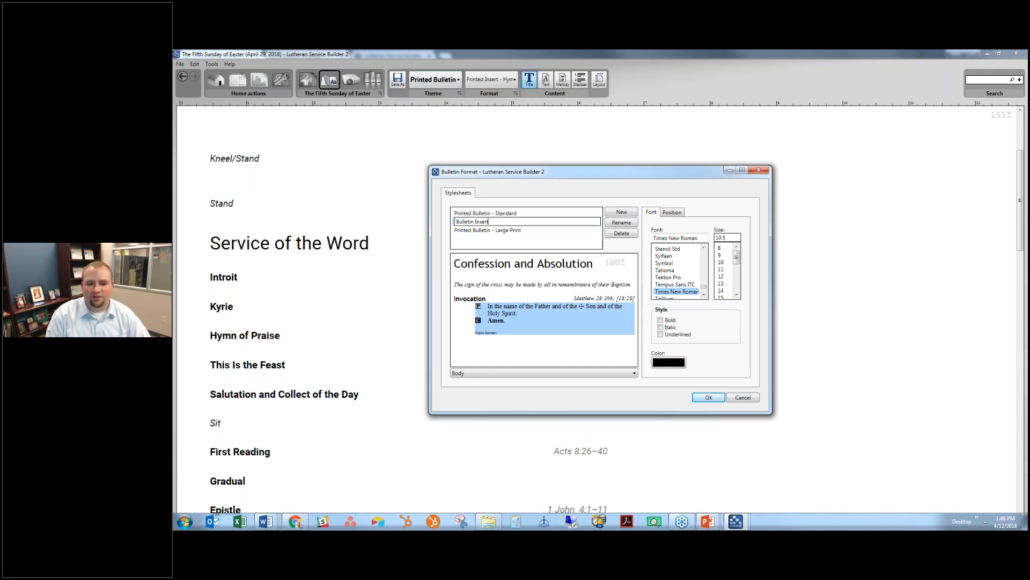
type(" - Hyma")
key("ctrl+a")
type("Prin")
key("BackSpace")
key("BackSpace")
key("BackSpace")
type("rinted")
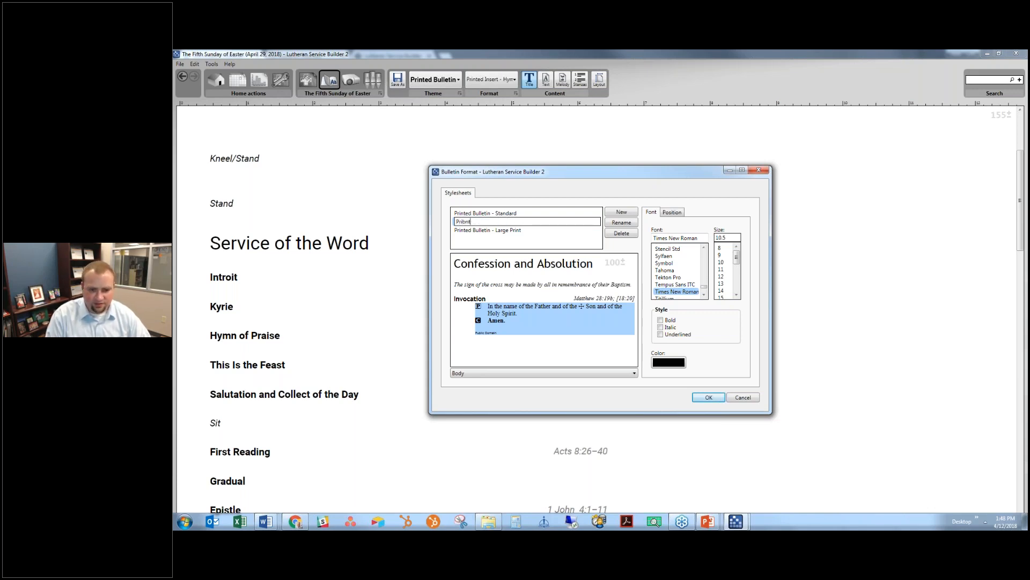
type(" Insert")
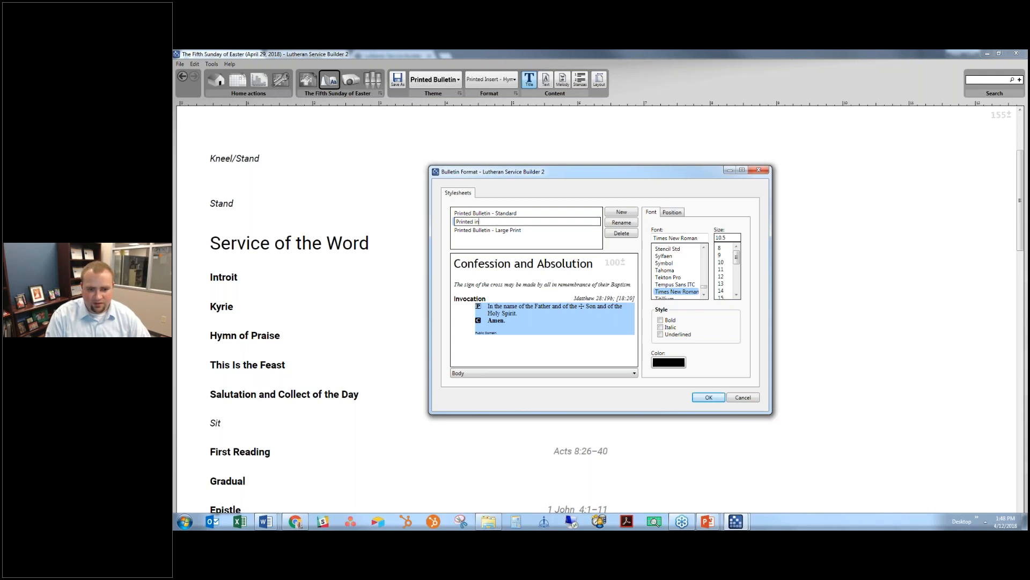
type(" - Hymnal Users")
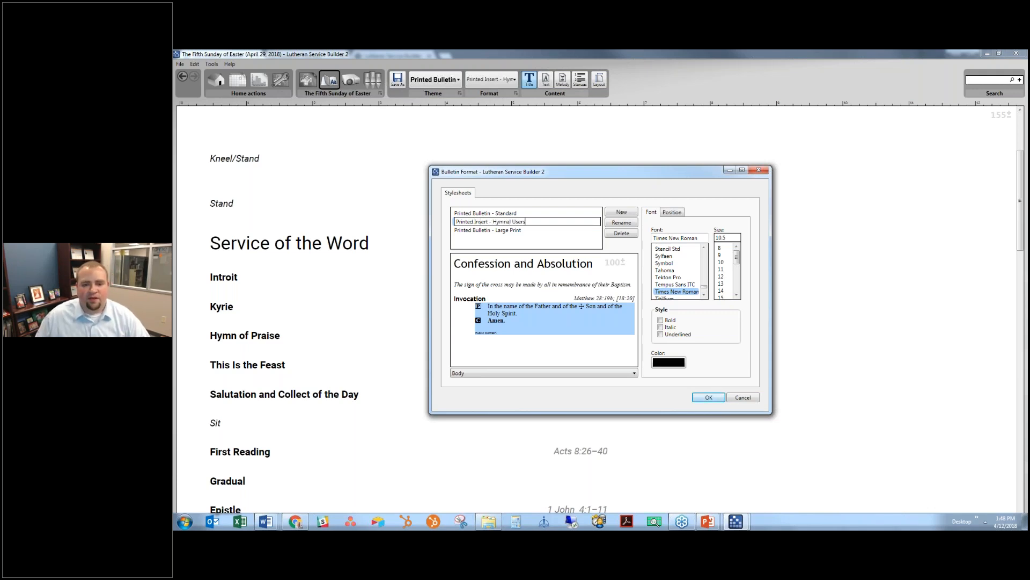
key("Return")
left_click(523, 263)
- Set the heading font to Roboto at size 18 and the rubric font to Roboto
left_click(691, 237)
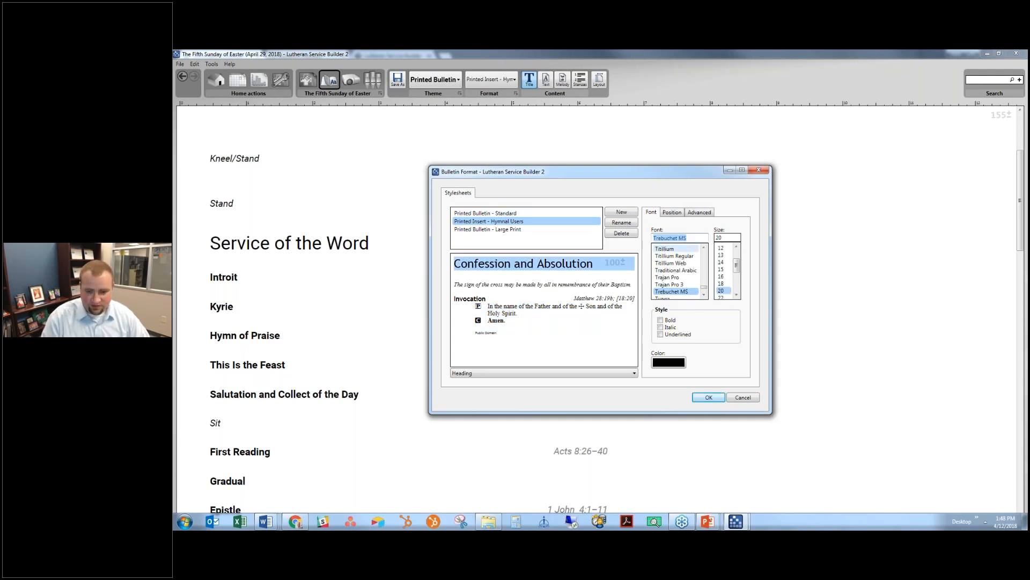
type("Roboto")
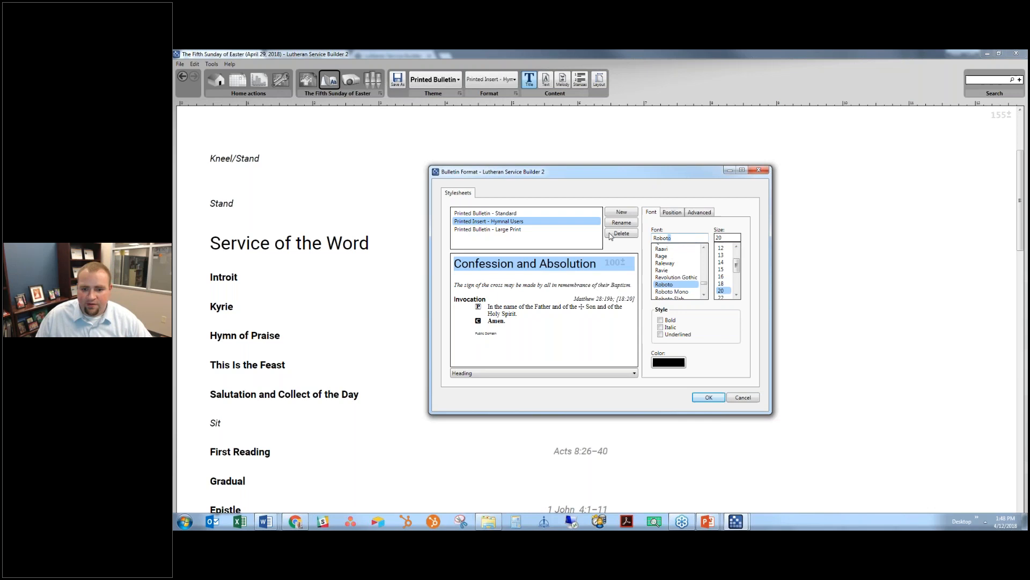
left_click(542, 285)
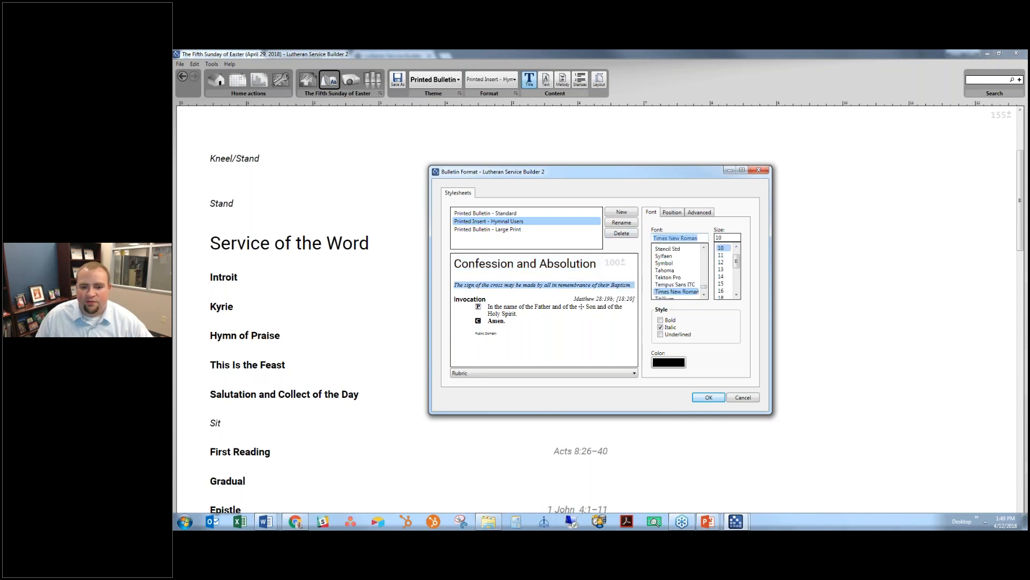
type("Roboto")
left_click(572, 263)
left_click(721, 284)
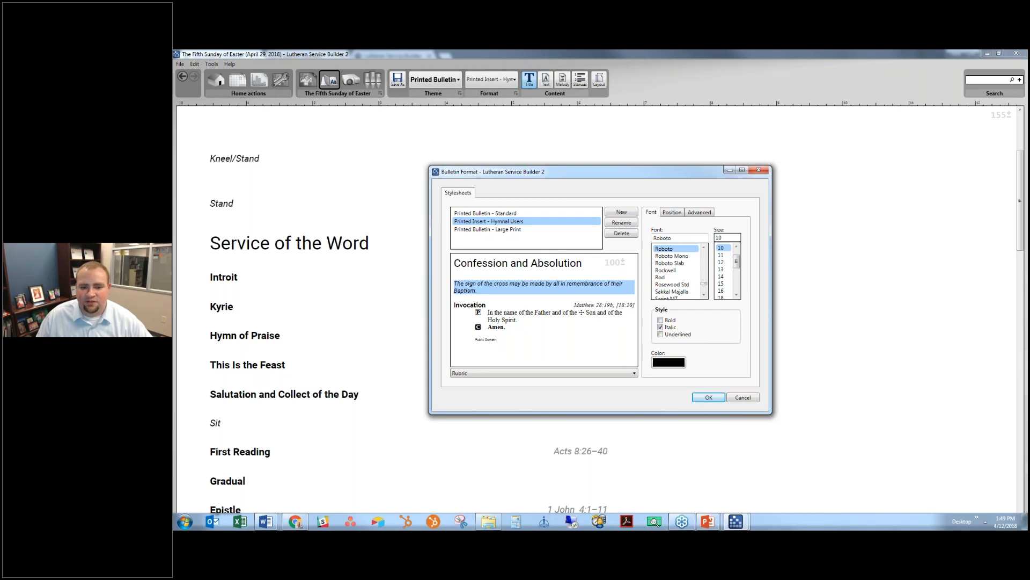
- Change the Invocation caption and body text fonts to Roboto
left_click(470, 305)
left_click_drag(697, 237, 534, 223)
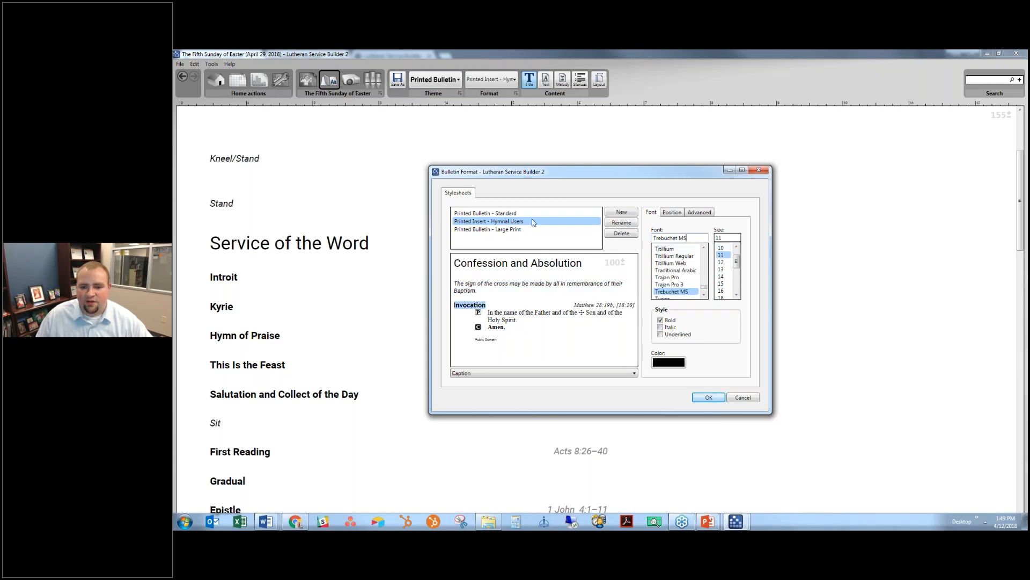
type("Roboto")
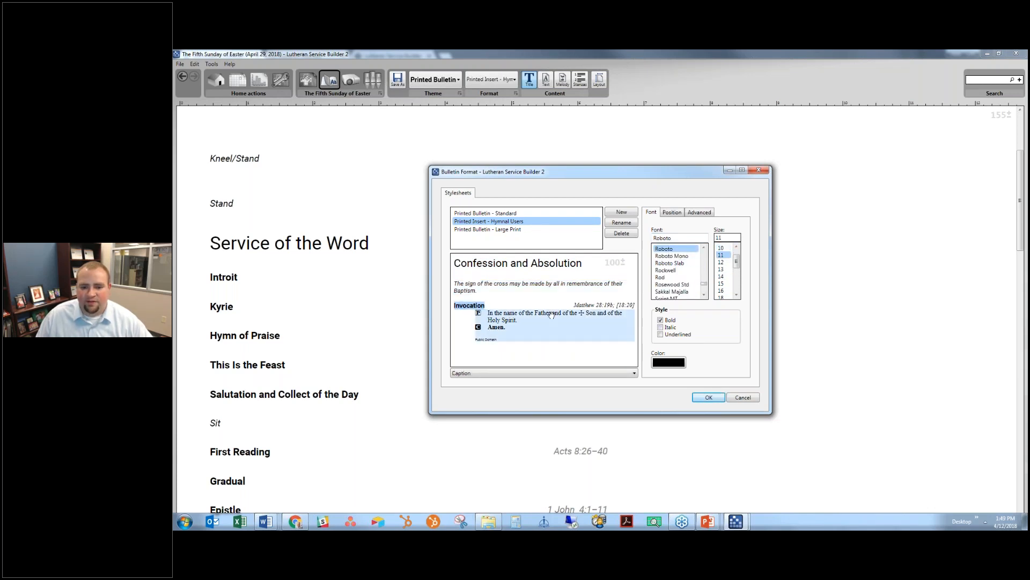
left_click(537, 320)
left_click_drag(701, 238, 653, 238)
type("Roboto")
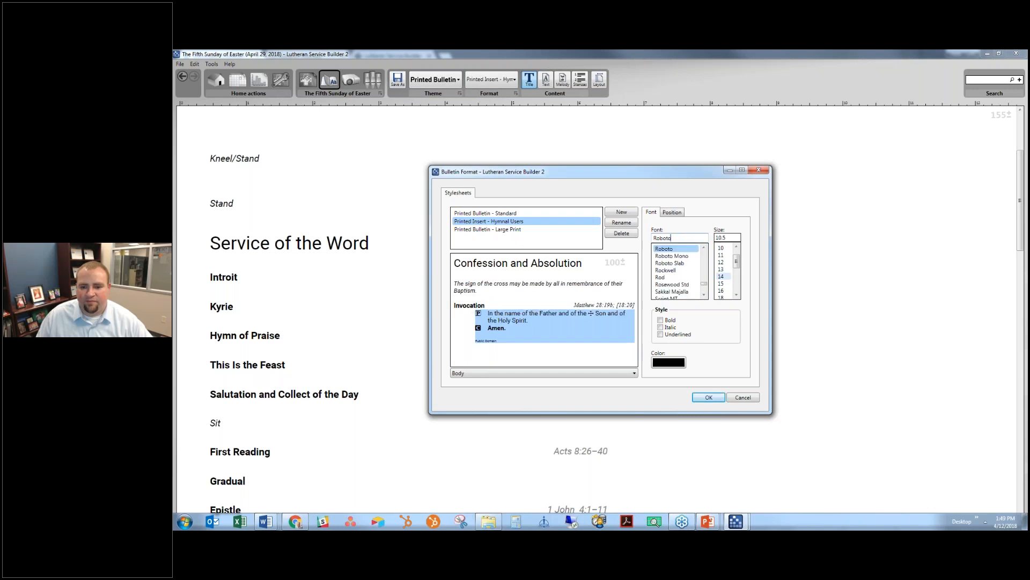
- Switch the scripture reference and Public Domain copyright styles to Roboto
left_click(612, 305)
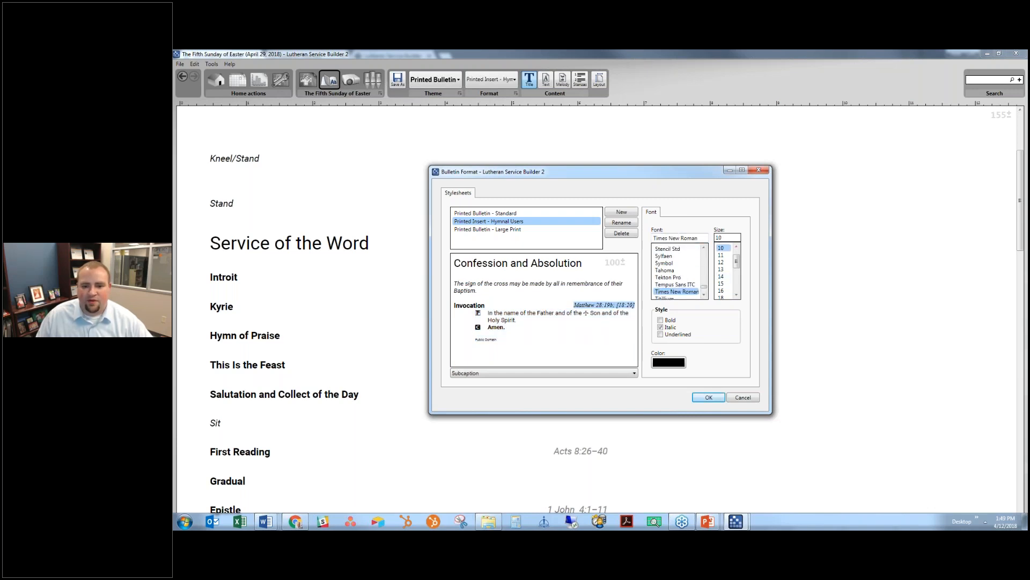
left_click(691, 236)
type("Roboto")
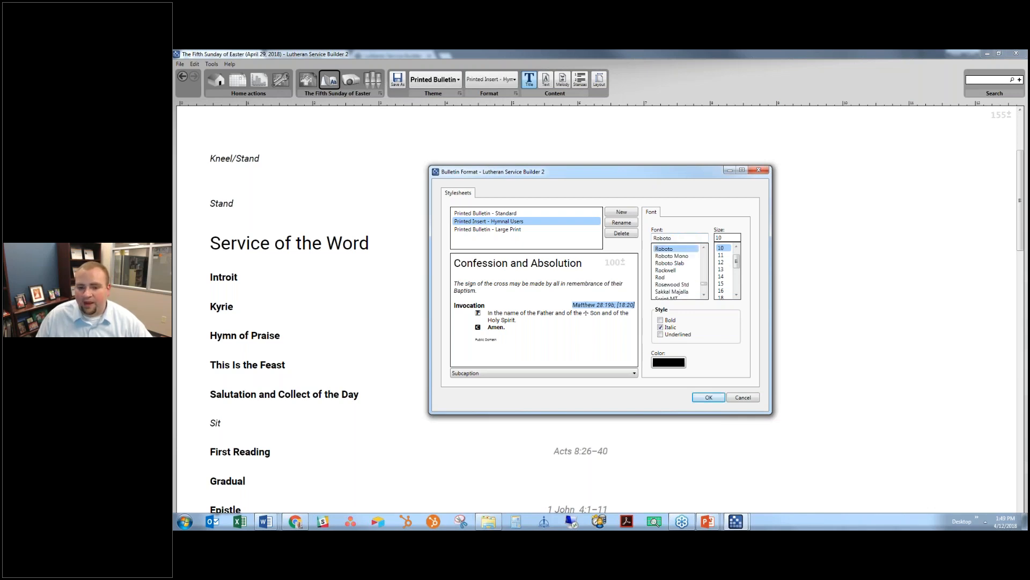
left_click(685, 249)
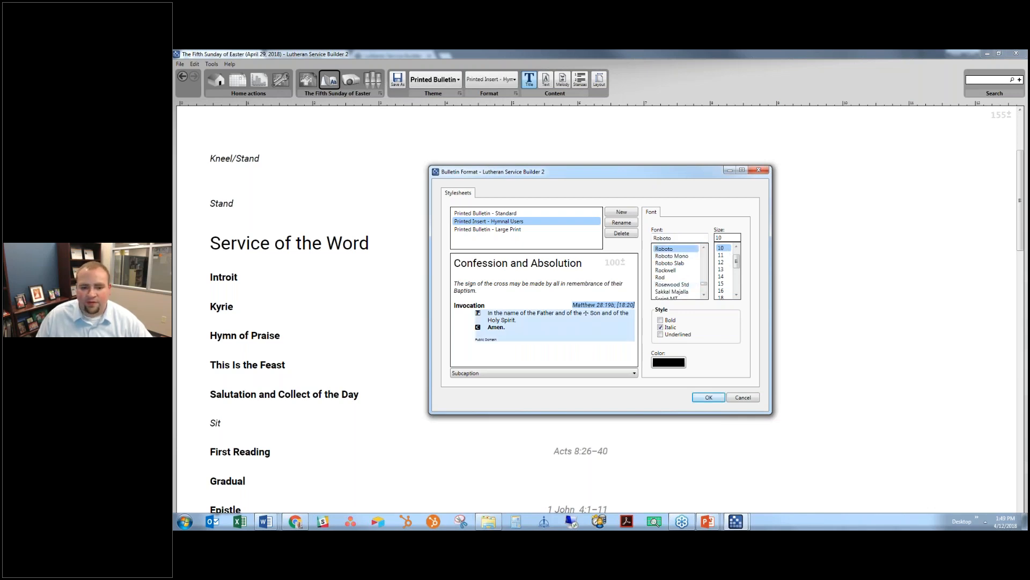
left_click(485, 339)
left_click(684, 238)
type("Roboto")
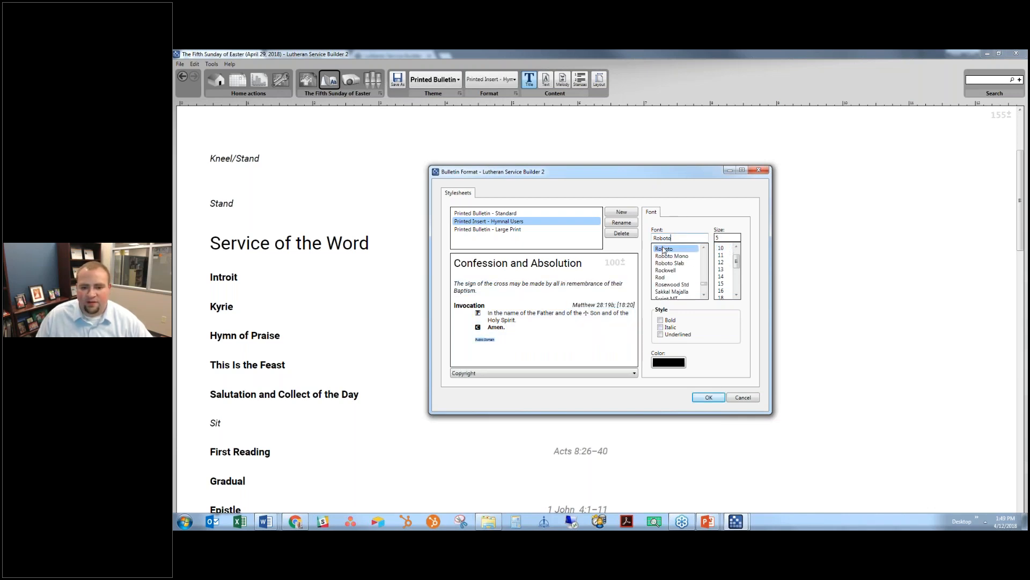
left_click(678, 249)
- Set body text left indent to 0 with 1.00 line spacing and apply the stylesheet
left_click(537, 322)
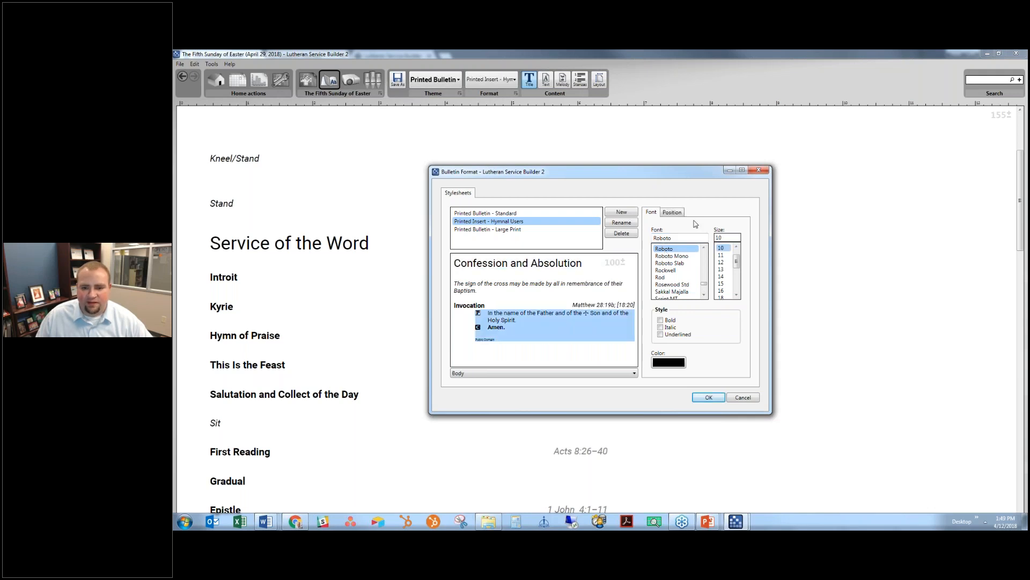
left_click(672, 212)
left_click_drag(714, 266, 725, 265)
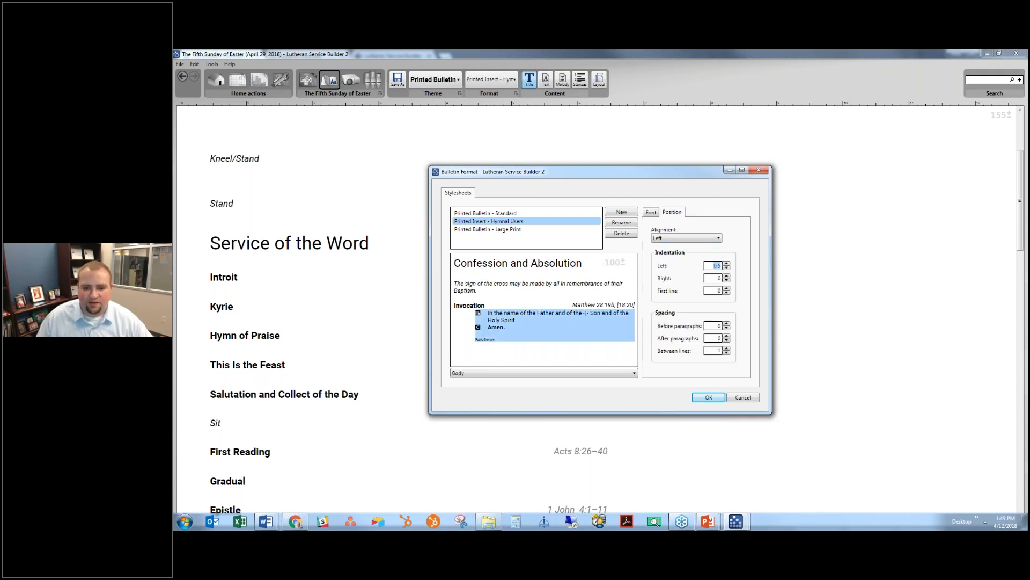
type("0")
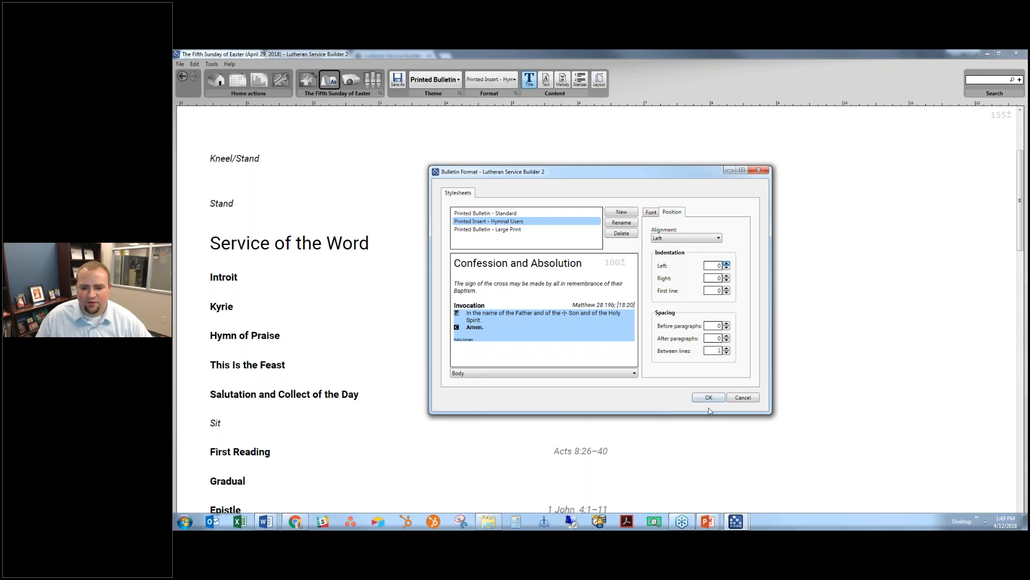
left_click(727, 353)
left_click(727, 348)
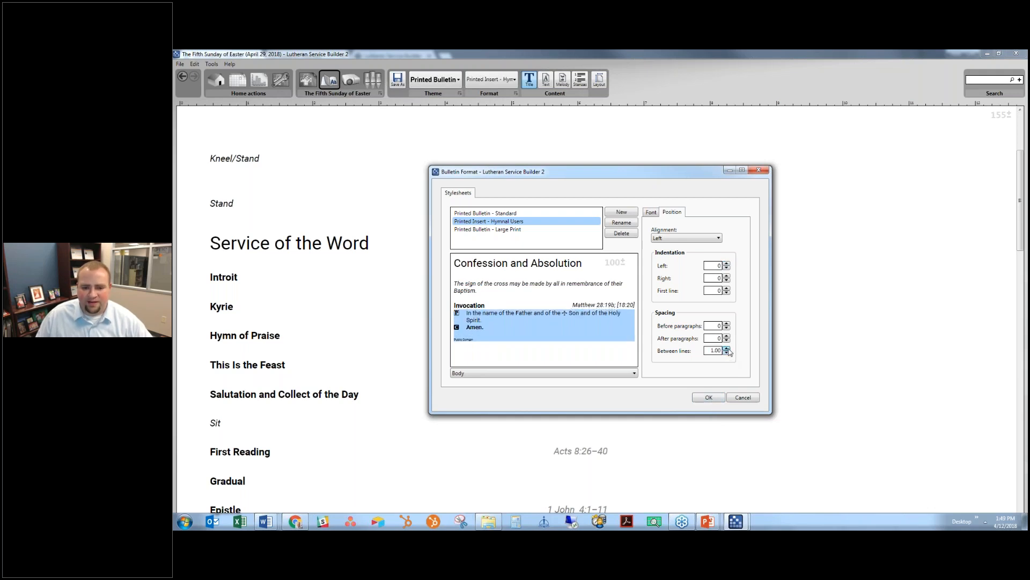
left_click(709, 397)
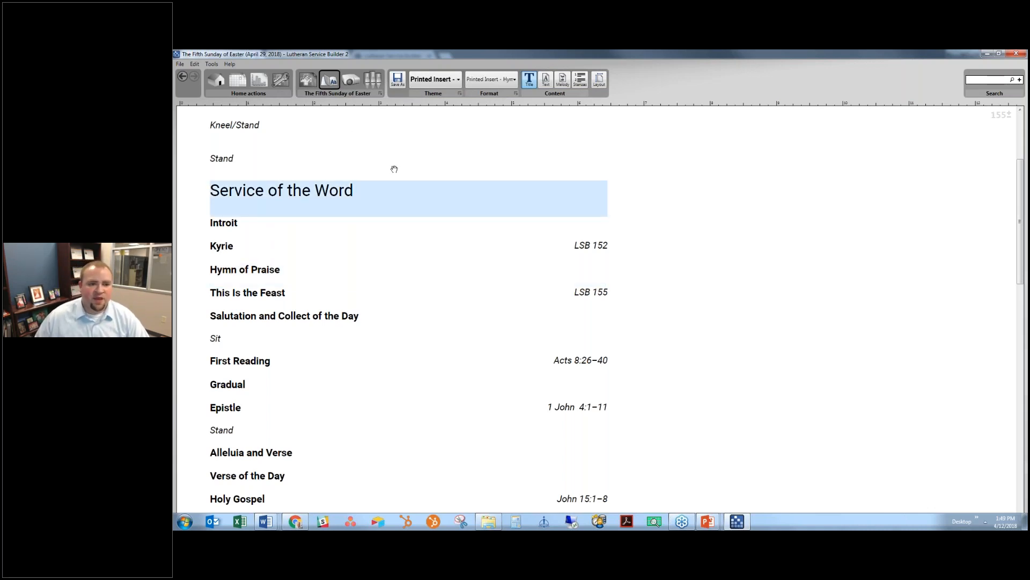
scroll(304, 137, "up", 1)
scroll(304, 137, "up", 3)
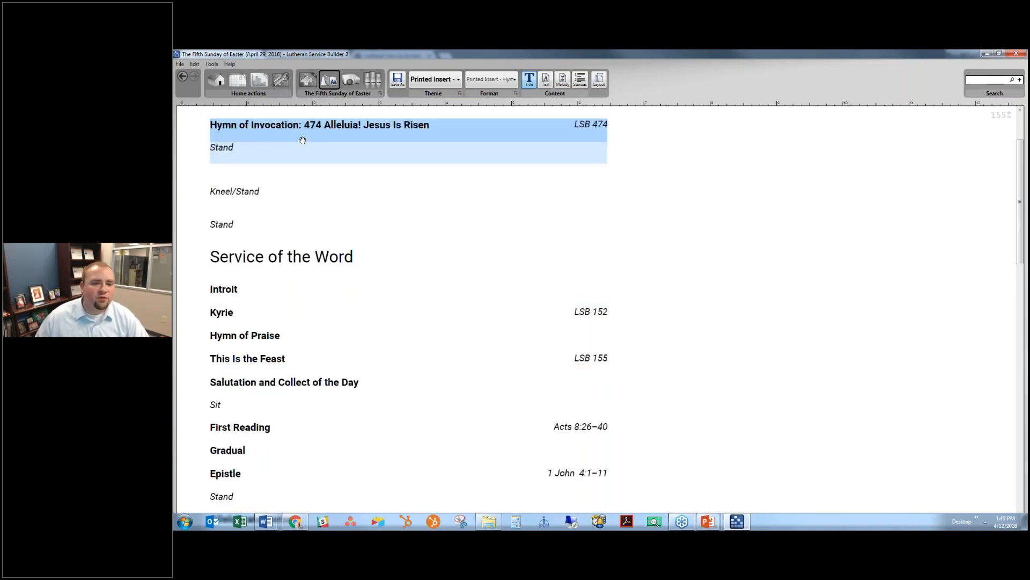
scroll(303, 143, "up", 4)
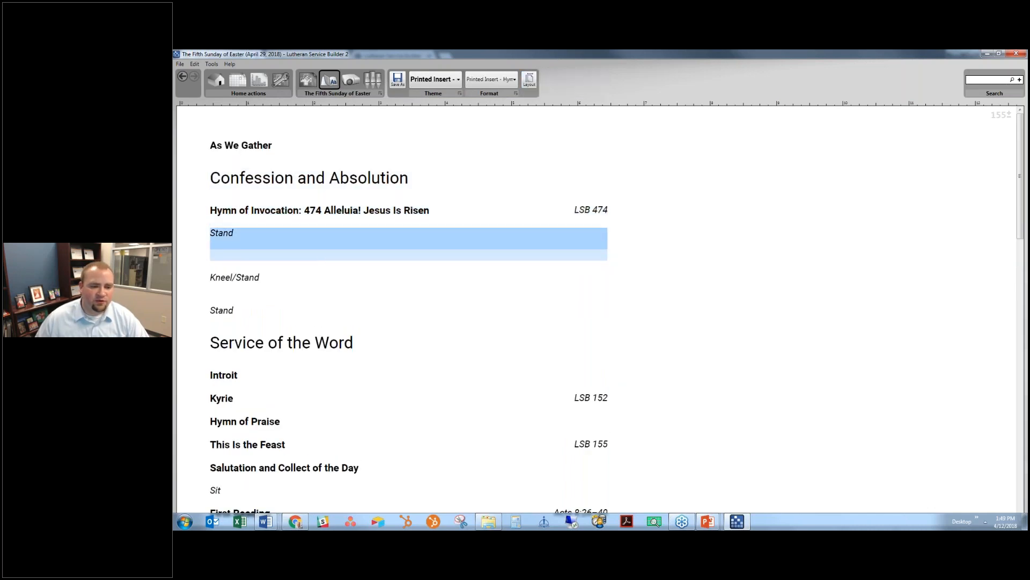
left_click(339, 246)
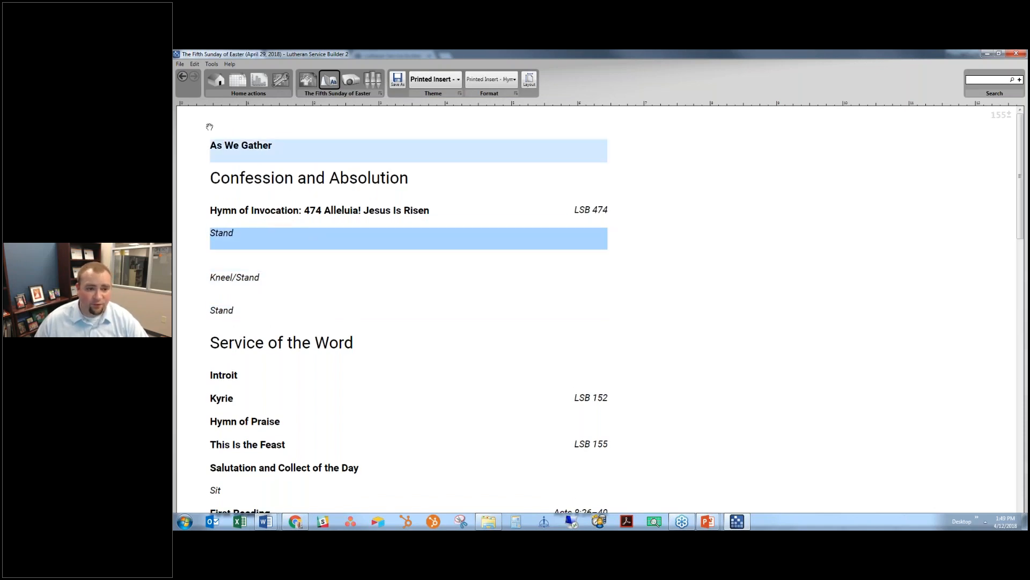
left_click(275, 147)
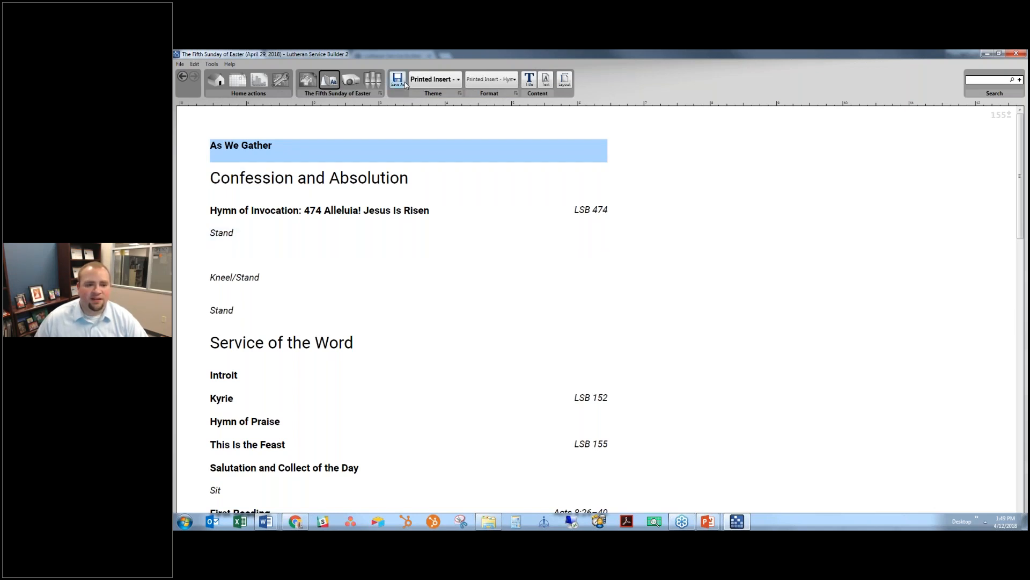
- Save the service as the Word file '2018-04-29.The Fifth Sunday of Easter - Hymnal Users' and open it from the Desktop
left_click(405, 84)
left_click(362, 213)
type("- Wymnal Users")
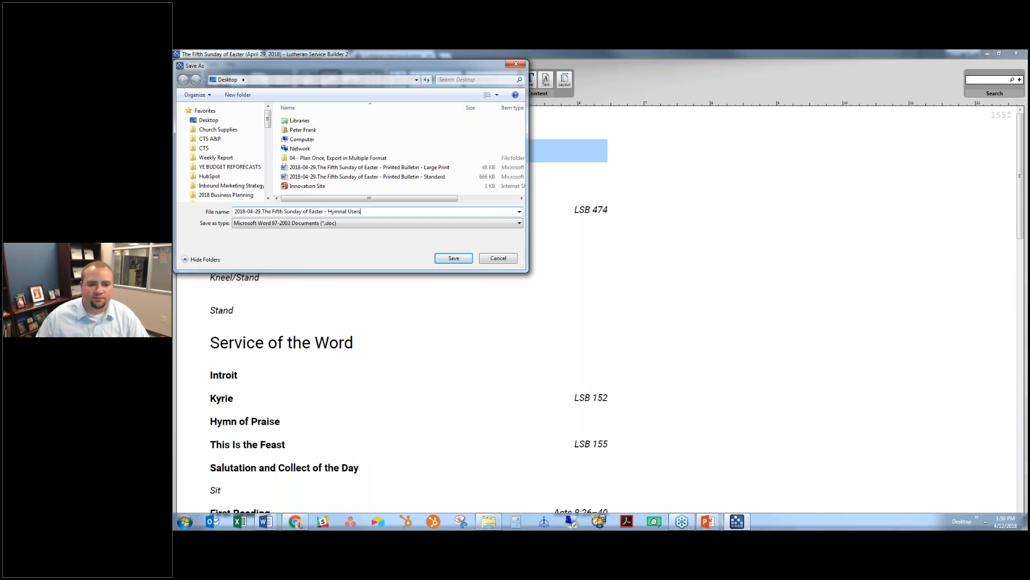
key("Return")
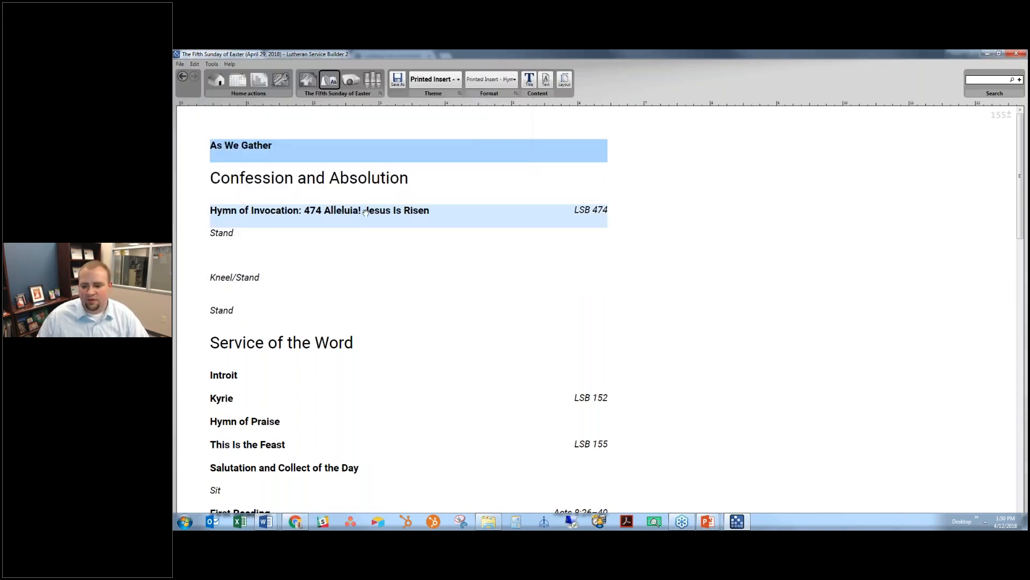
left_click(977, 523)
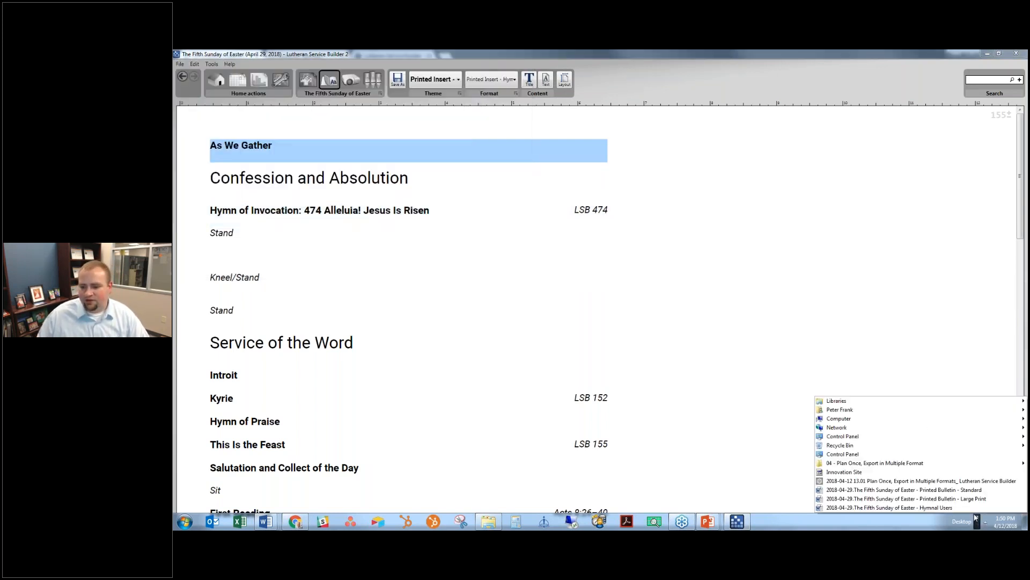
left_click(906, 500)
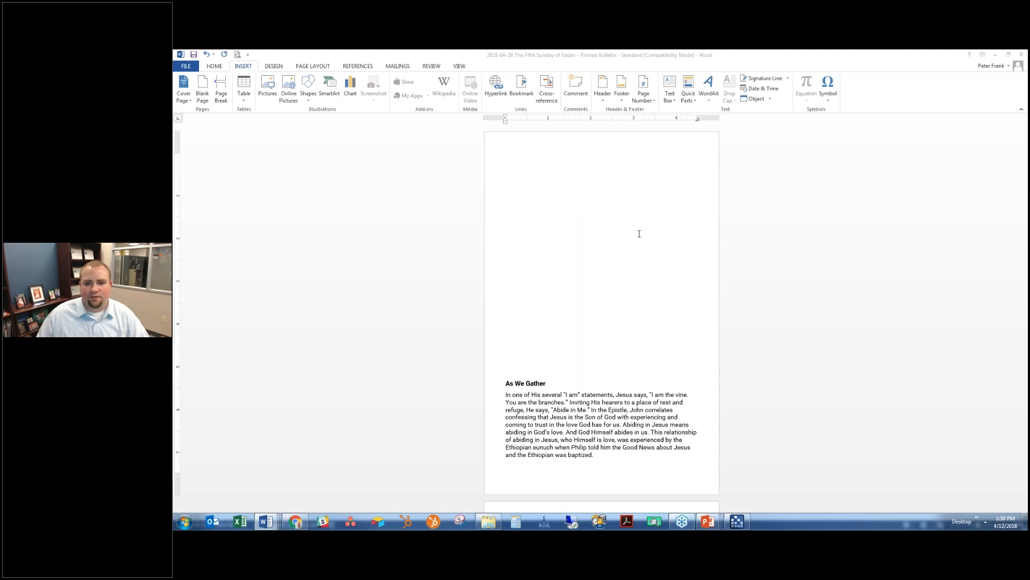
- Delete the opening posture lines and the Service of the Word and Confession and Absolution headings
left_click(558, 264)
left_click_drag(571, 285, 463, 207)
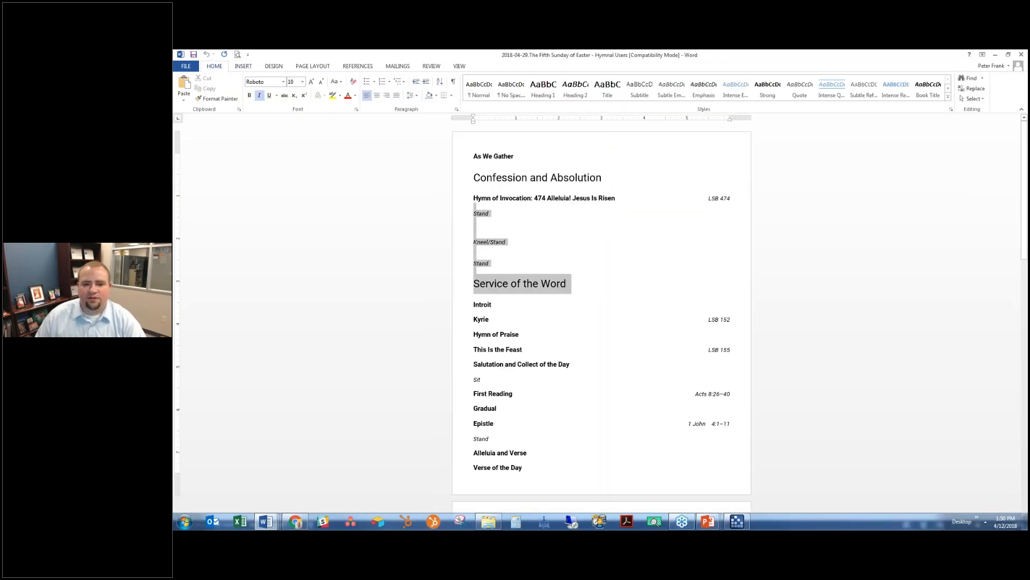
key("Delete")
left_click_drag(609, 178, 472, 178)
key("Delete")
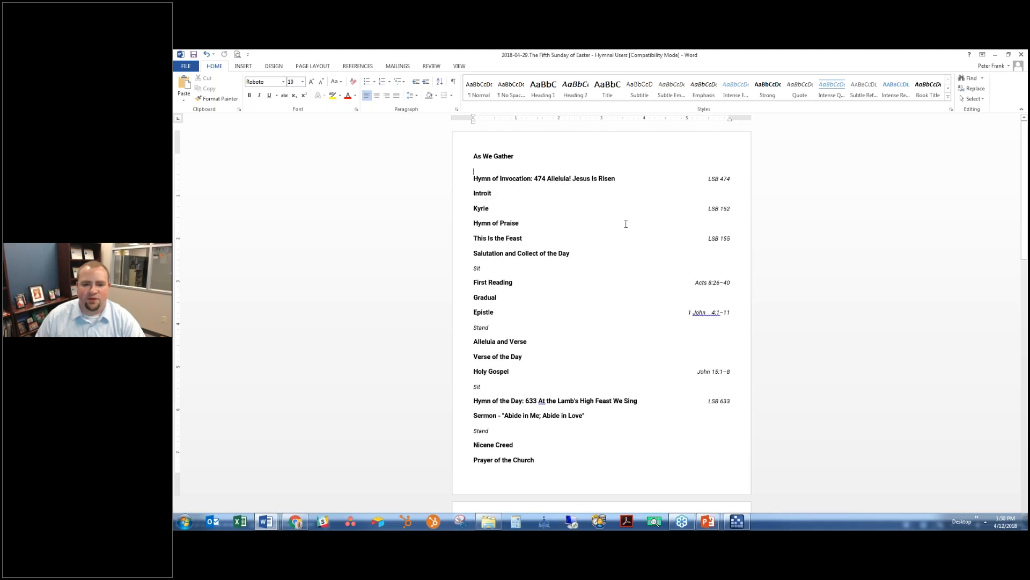
- Remove the posture cues and blank lines after the Collect, Epistle and Holy Gospel
double_click(476, 267)
key("Delete")
double_click(496, 320)
key("Delete")
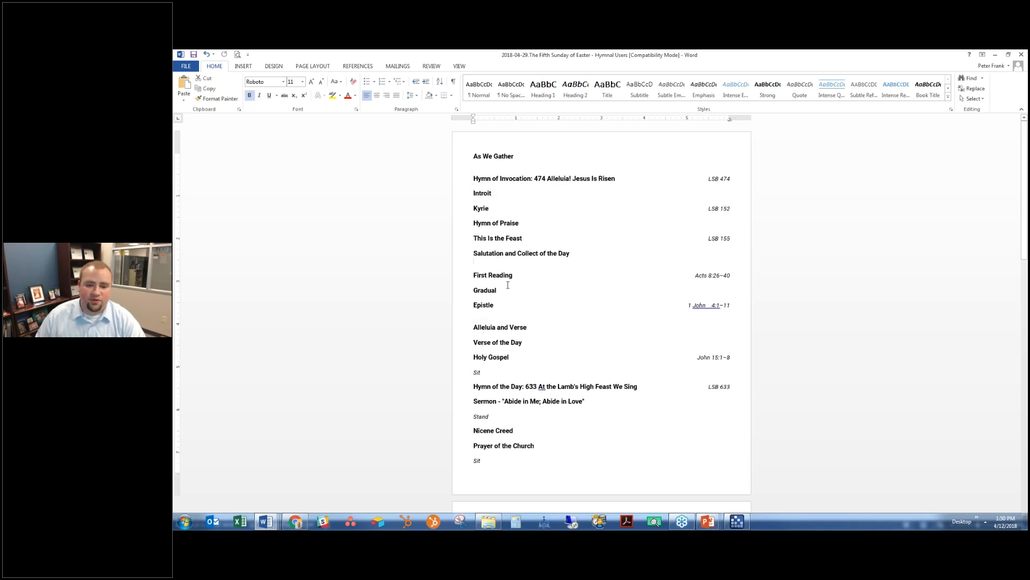
key("BackSpace")
left_click(506, 352)
double_click(477, 357)
key("Delete")
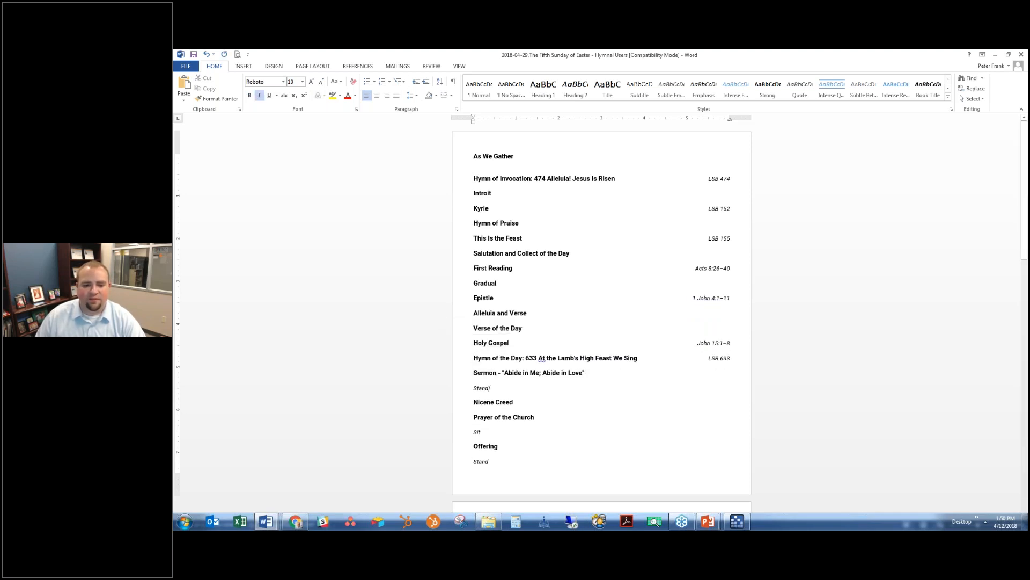
- Delete the posture cues under the Sermon, Prayer of the Church and Offering
double_click(475, 380)
key("Delete")
double_click(476, 417)
key("Delete")
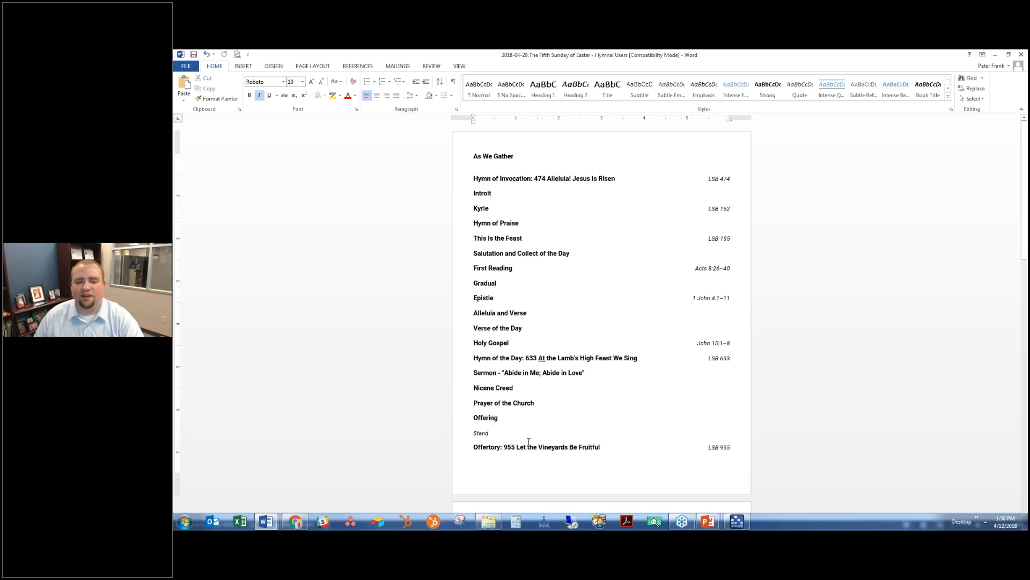
left_click(449, 433)
key("Delete")
- Delete the Service of the Sacrament heading and blank lines above Preface and Lord's Prayer
scroll(602, 263, "down", 4)
left_click(457, 313)
key("Delete")
key("Delete")
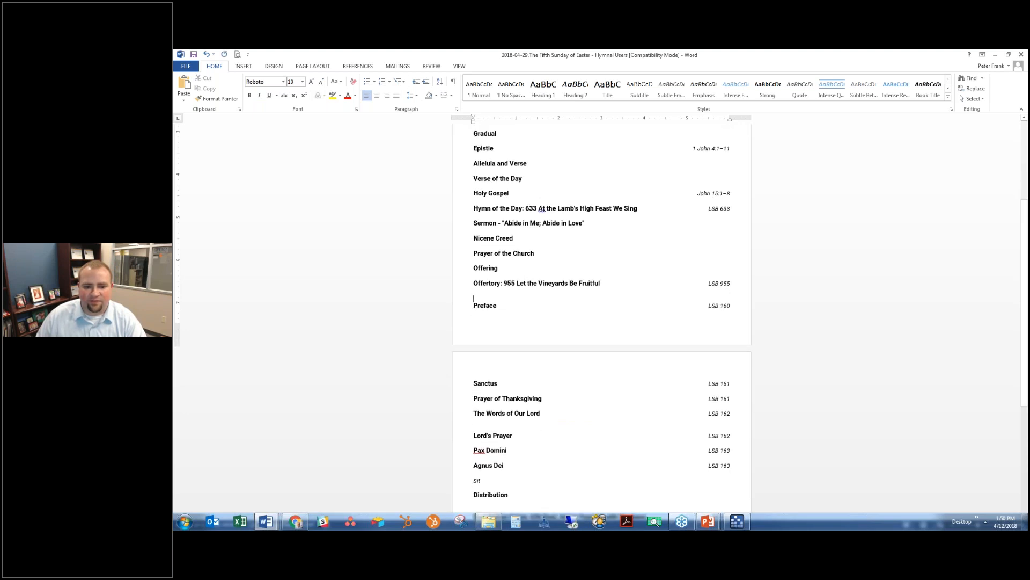
key("Delete")
scroll(601, 316, "down", 7)
left_click(474, 271)
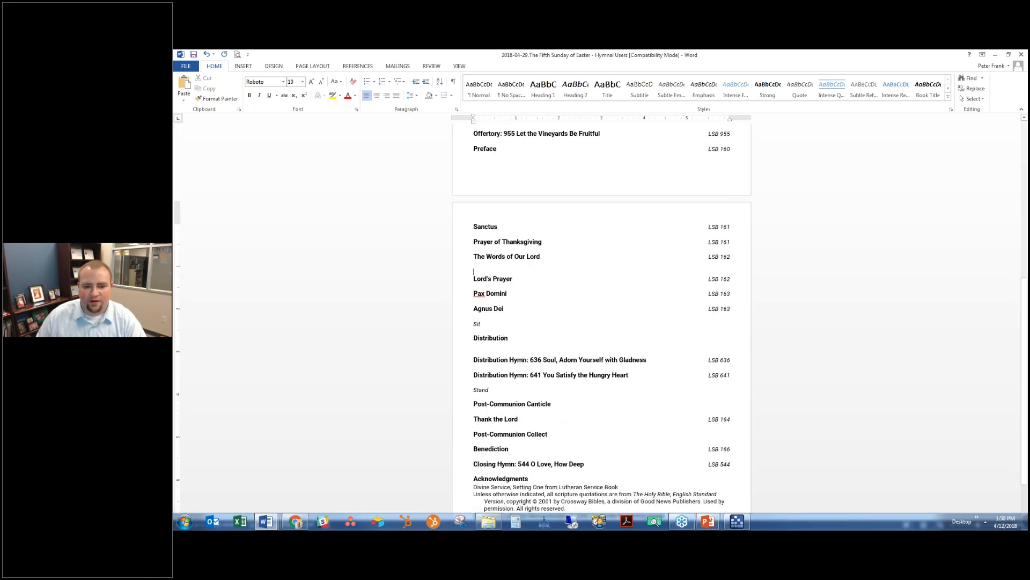
key("BackSpace")
- Remove the Sit and Stand lines and blank lines around Agnus Dei and Distribution
left_click(404, 318)
key("BackSpace")
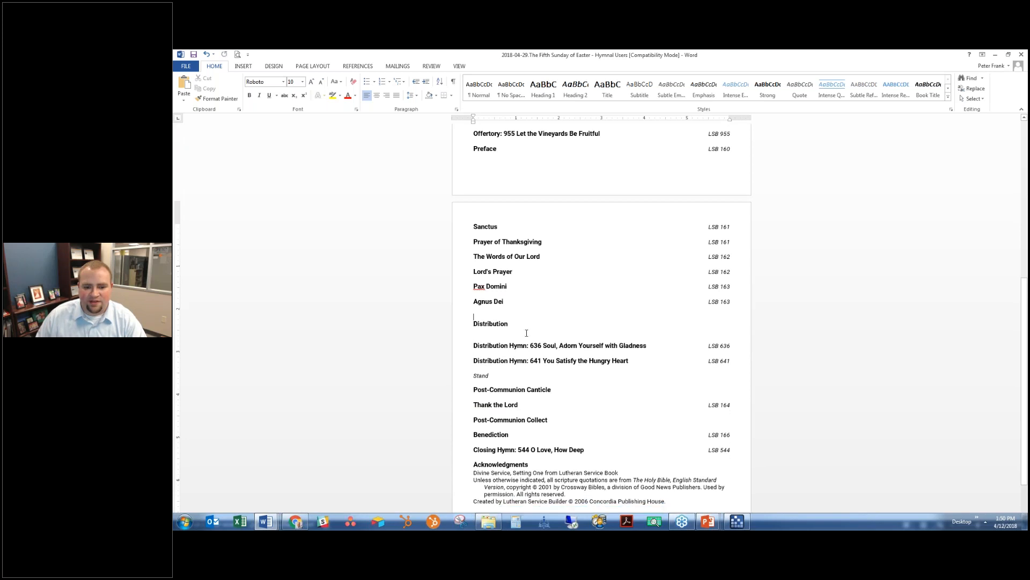
left_click(525, 332)
key("BackSpace")
key("Up")
key("BackSpace")
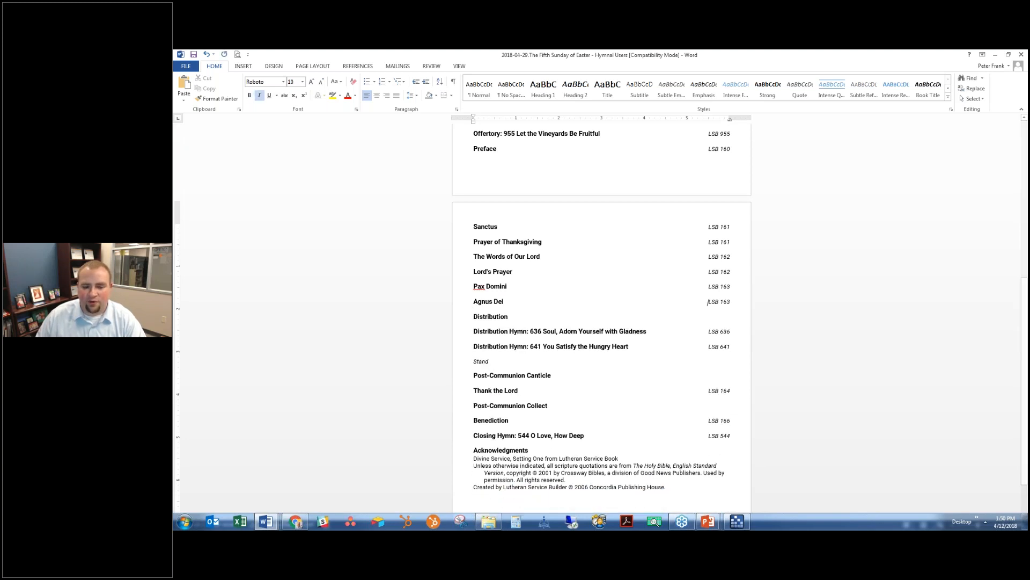
scroll(537, 297, "down", 3)
left_click(424, 309)
key("BackSpace")
key("BackSpace")
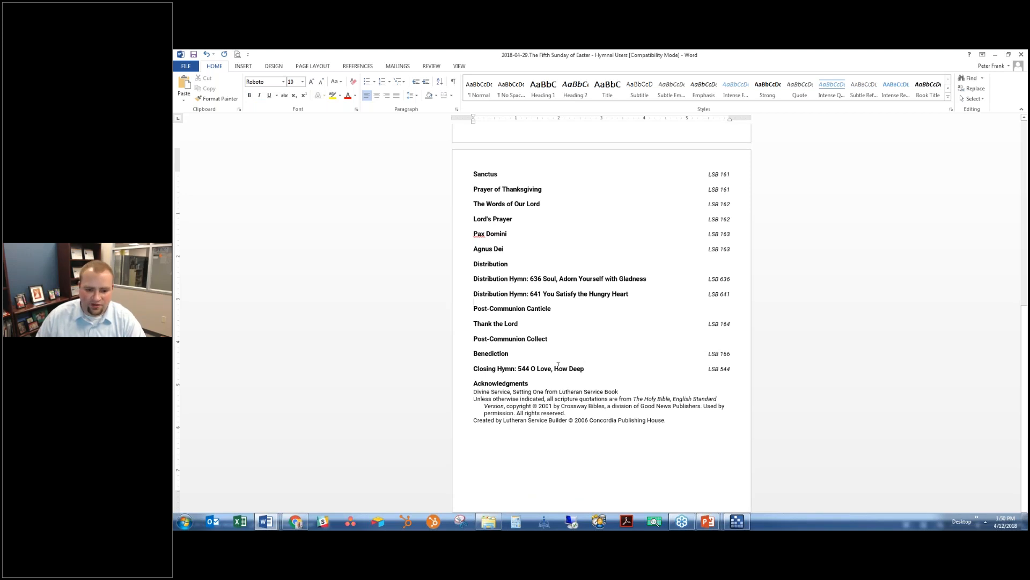
- Delete the As We Gather line
left_click_drag(472, 381, 690, 451)
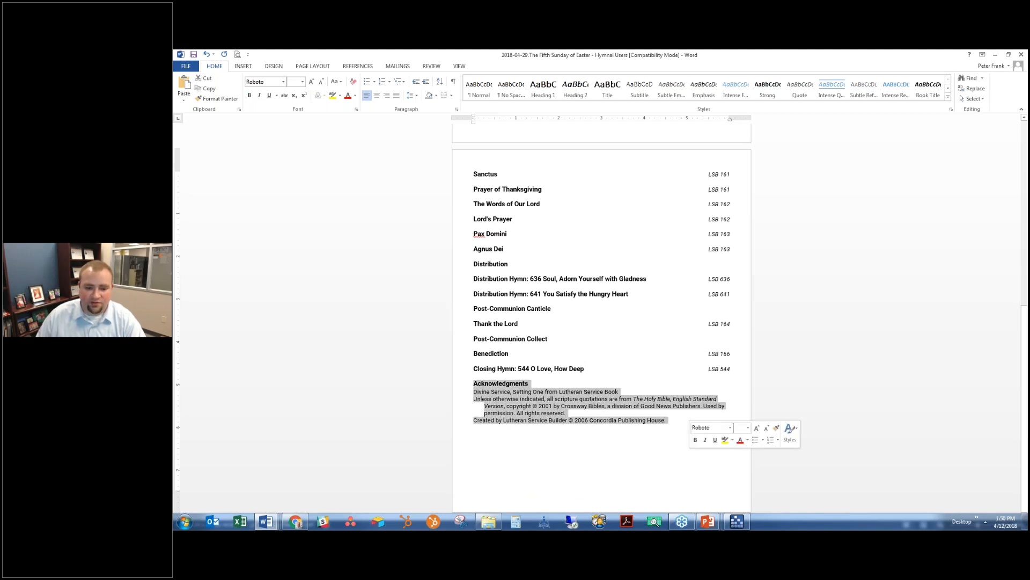
left_click(678, 444)
left_click_drag(492, 399, 441, 385)
left_click(681, 430)
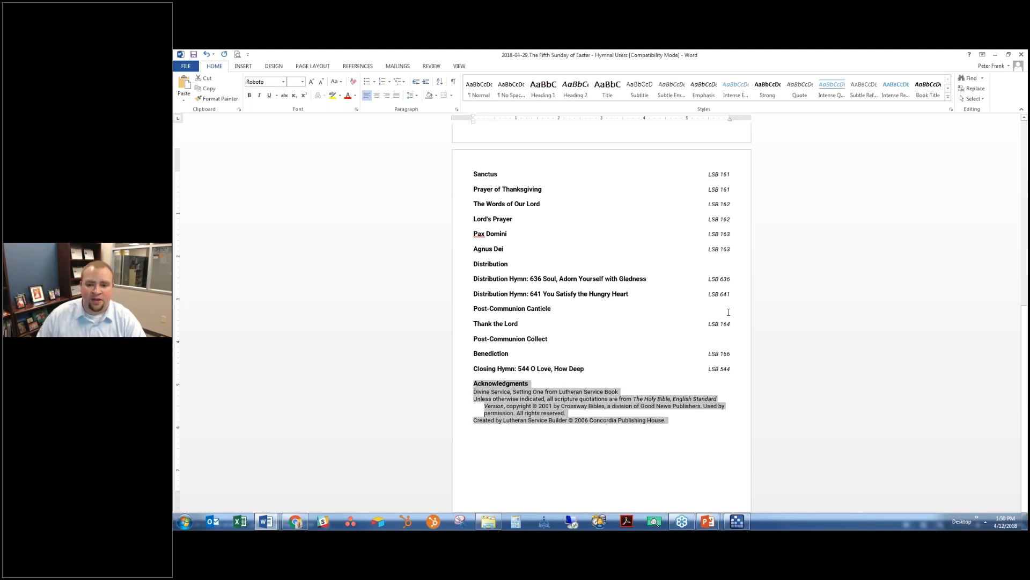
scroll(613, 228, "up", 10)
left_click(429, 158)
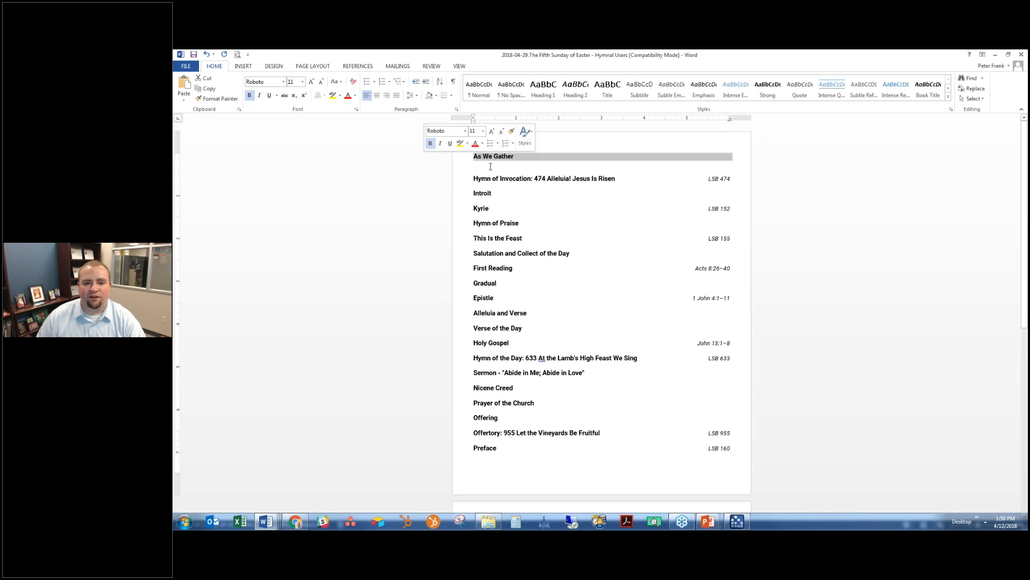
key("Delete")
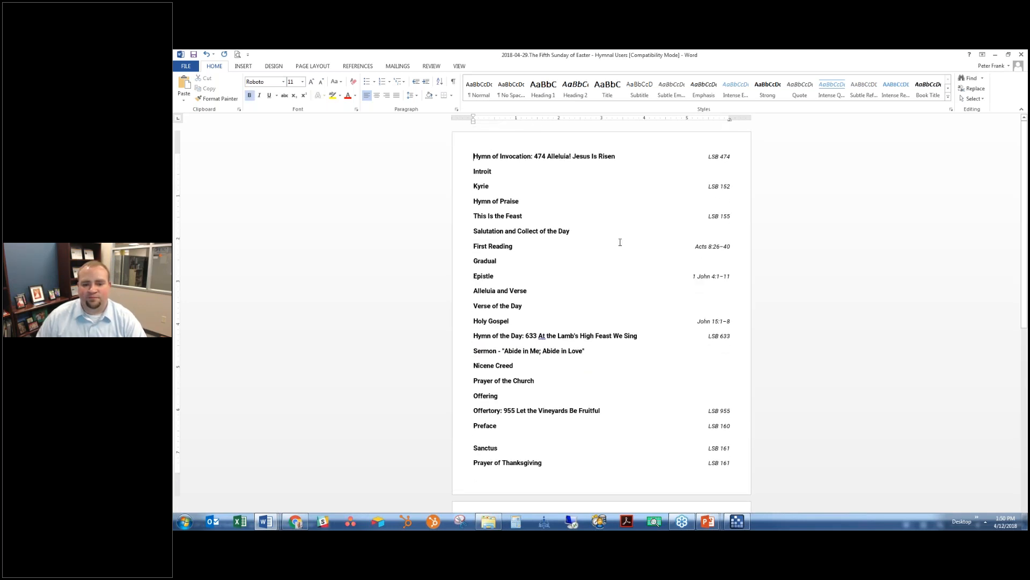
- Delete the Acknowledgments block, then undo to restore it
scroll(651, 305, "down", 5)
scroll(651, 306, "down", 3)
left_click_drag(671, 402, 530, 355)
key("Delete")
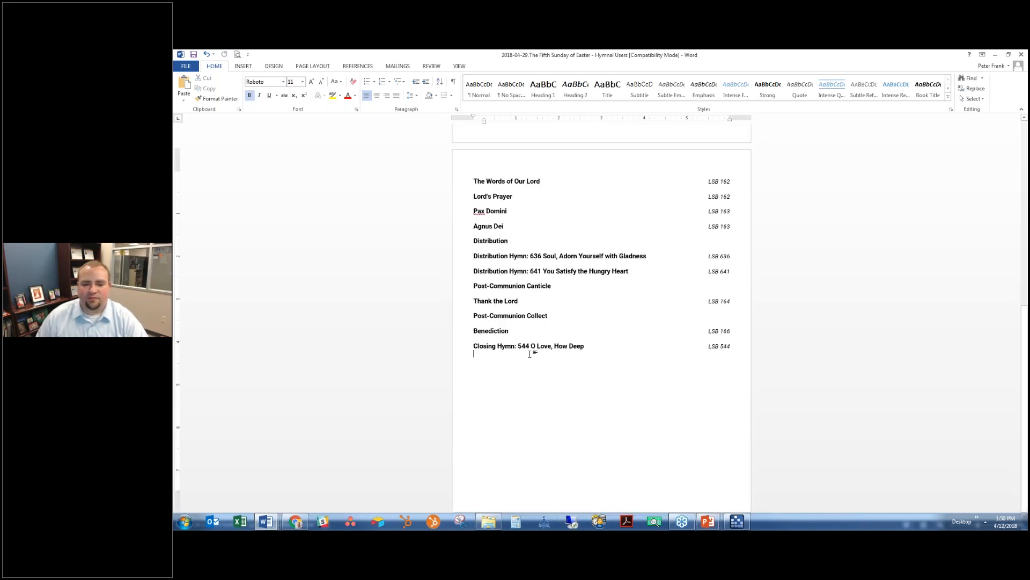
key("ctrl+z")
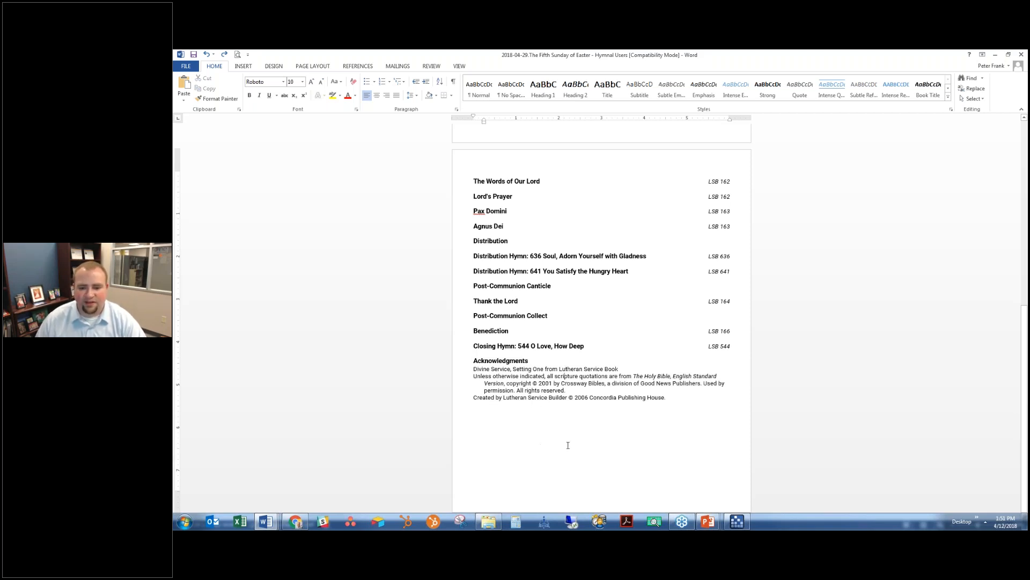
- Delete the Distribution line
scroll(580, 435, "up", 1)
scroll(578, 435, "up", 3)
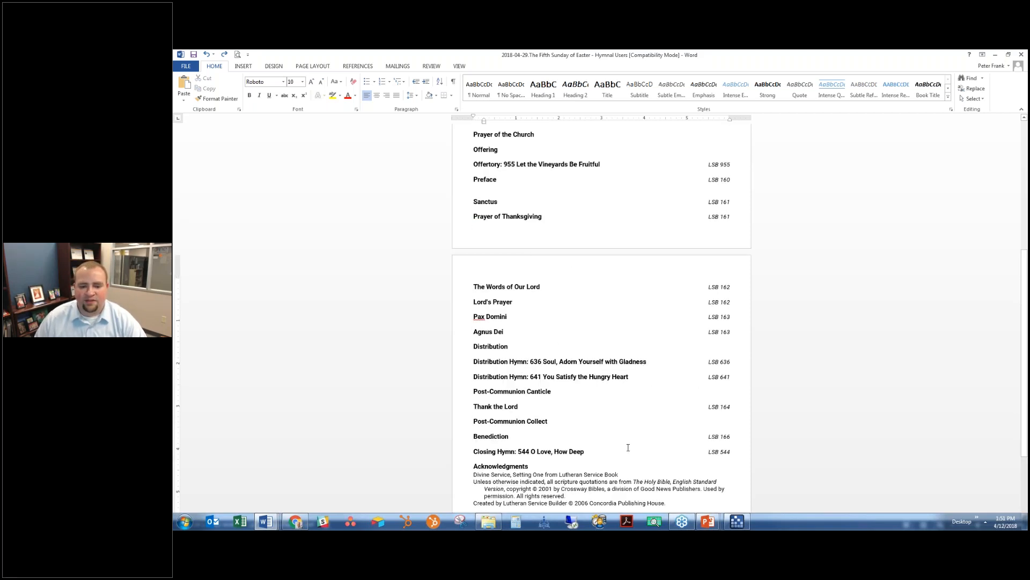
scroll(494, 397, "down", 3)
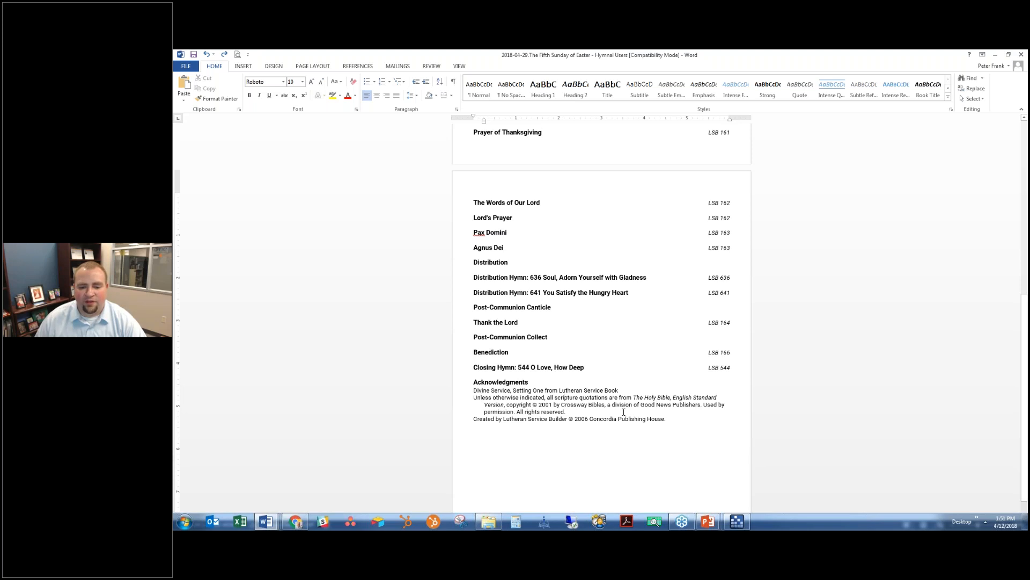
scroll(639, 412, "up", 3)
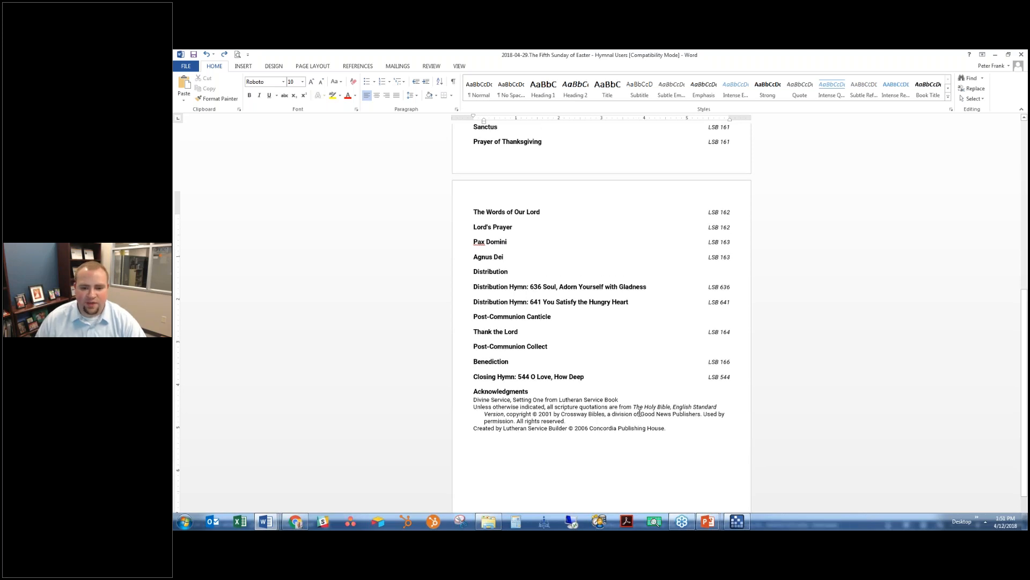
left_click_drag(472, 326, 508, 327)
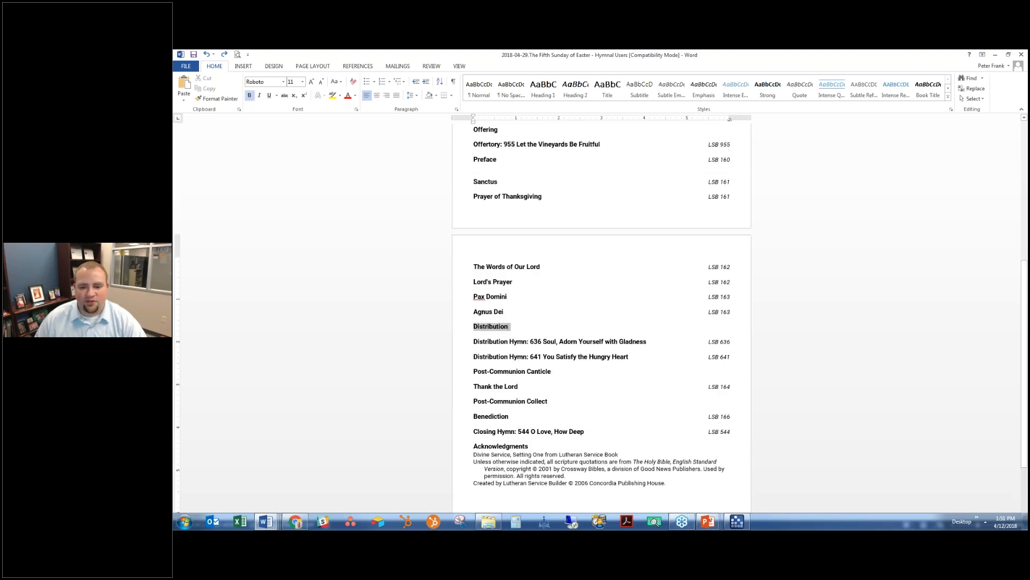
key("Delete")
key("Delete")
left_click(579, 363)
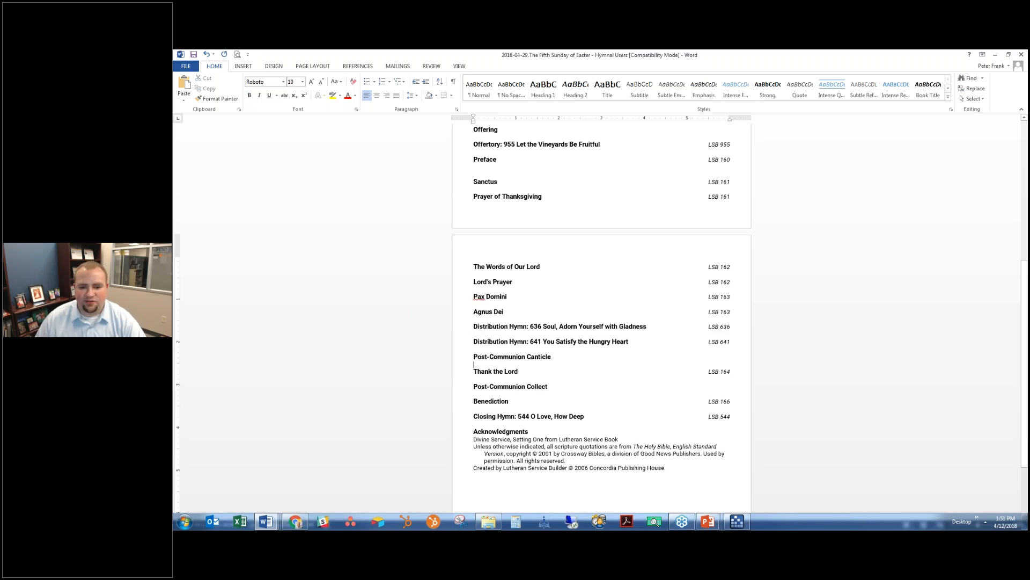
- Remove the blank line between Preface and Sanctus
scroll(601, 317, "up", 5)
scroll(554, 344, "up", 1)
left_click(554, 344)
key("Delete")
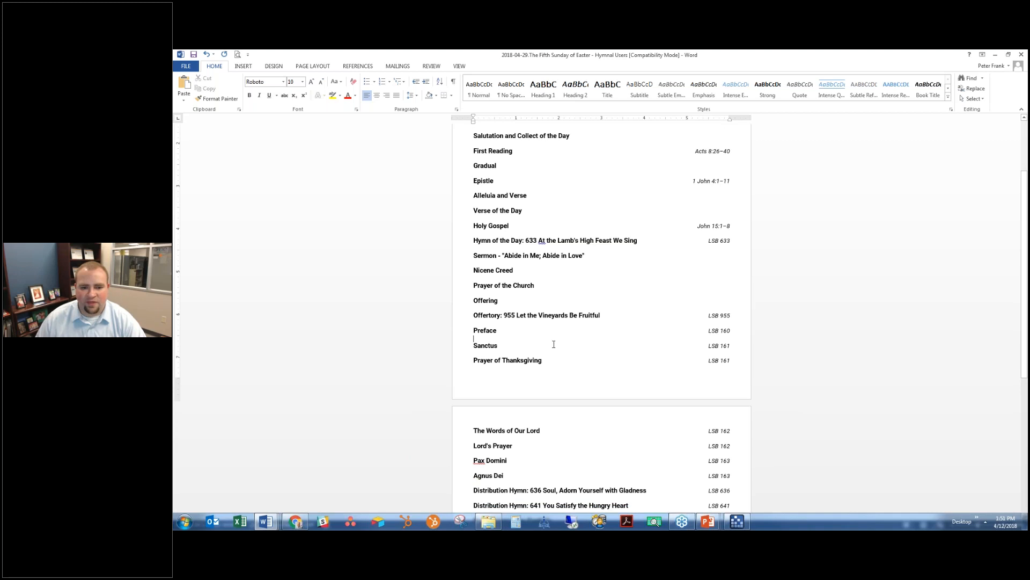
scroll(542, 342, "up", 3)
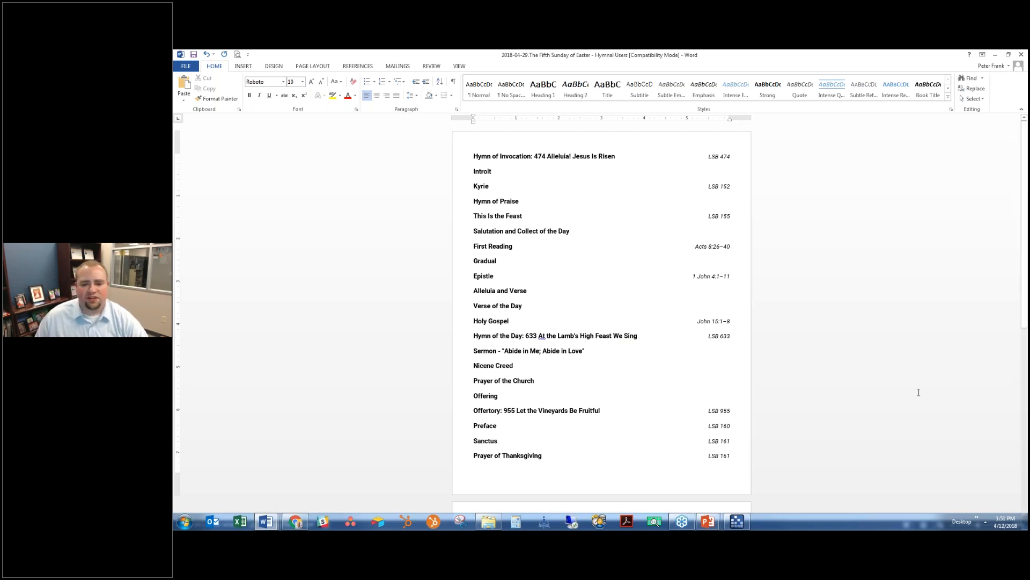
- Show the service as LSB Iron projection slides using the Title Only format
left_click(737, 521)
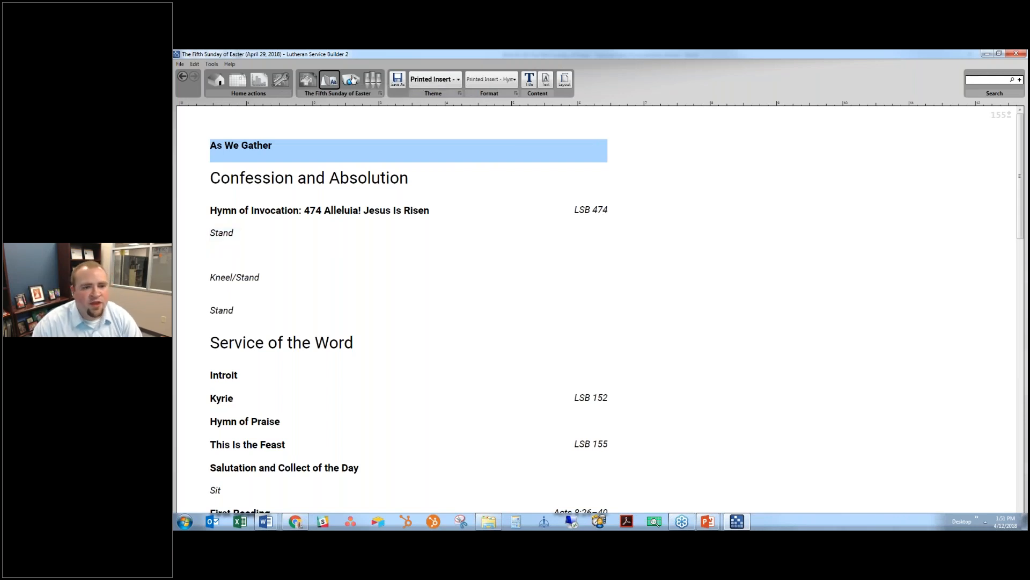
left_click(351, 80)
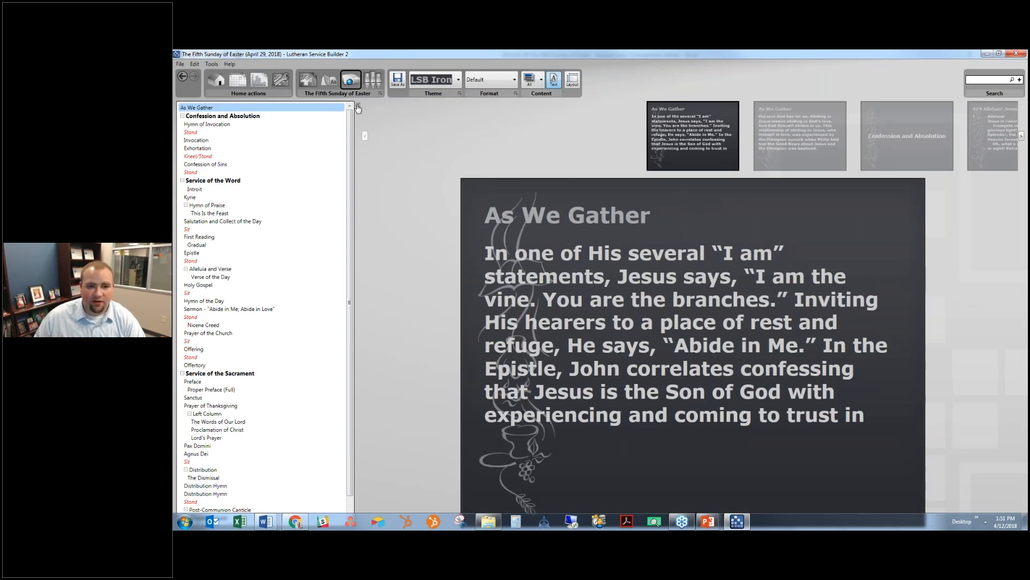
scroll(294, 177, "down", 1)
scroll(329, 161, "up", 1)
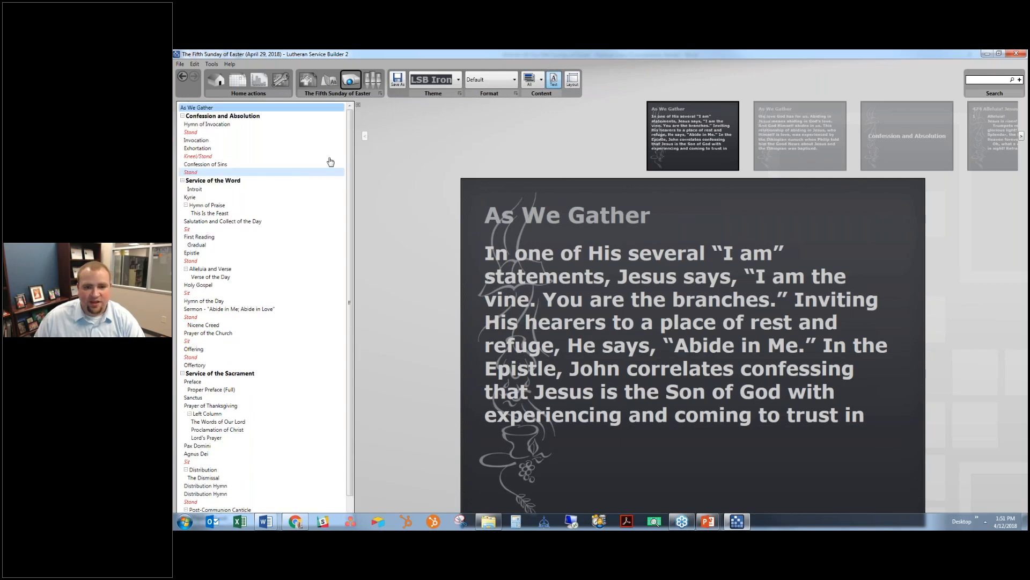
left_click(489, 84)
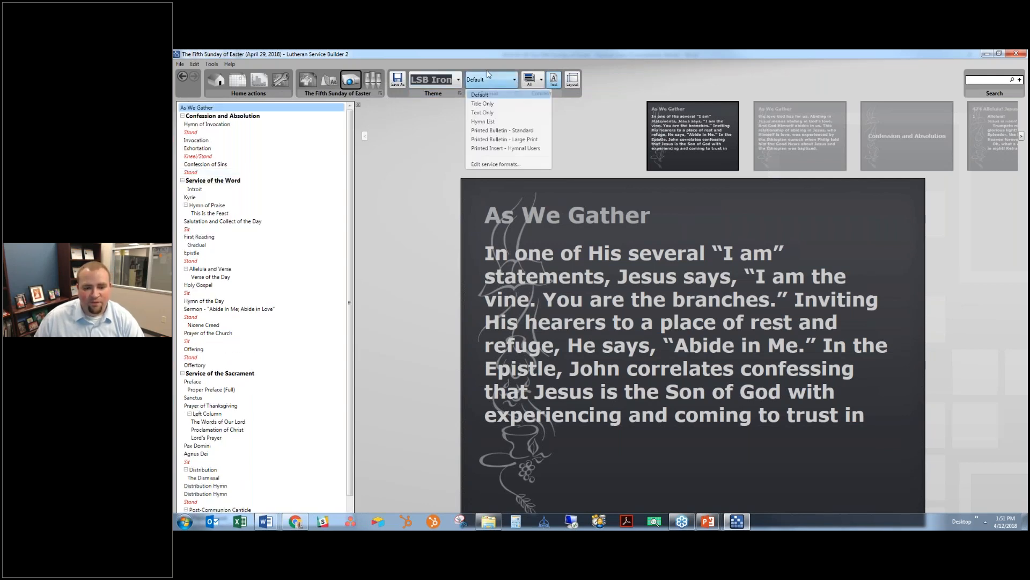
left_click(483, 103)
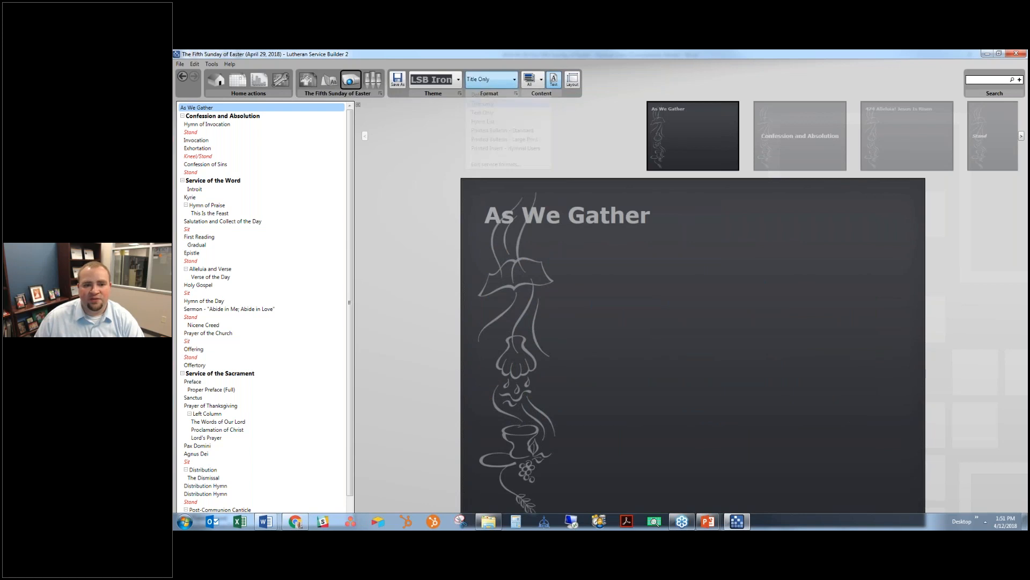
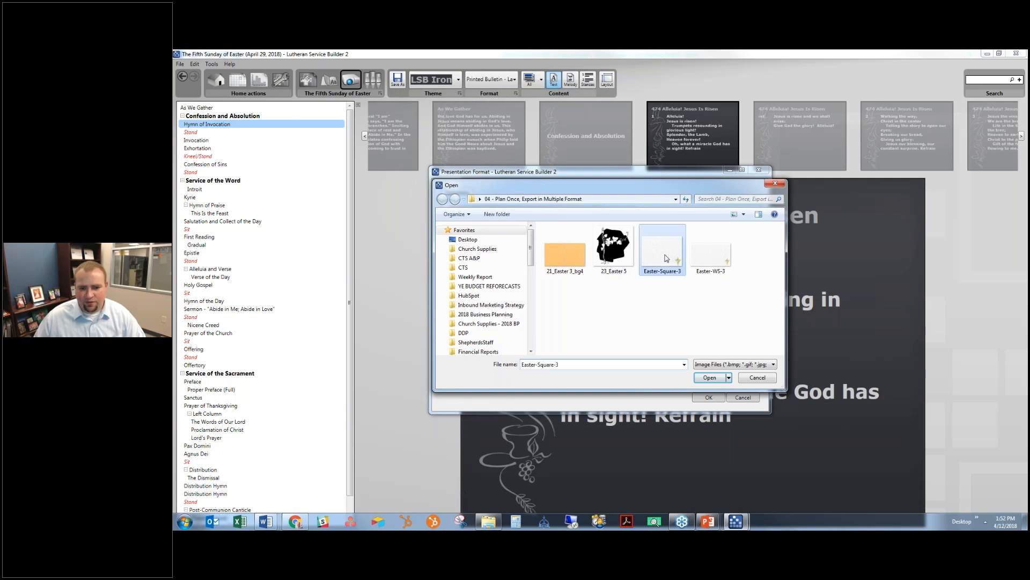
- Apply the Season of Easter template with the Easter-Square-3 background and left-aligned text
double_click(666, 258)
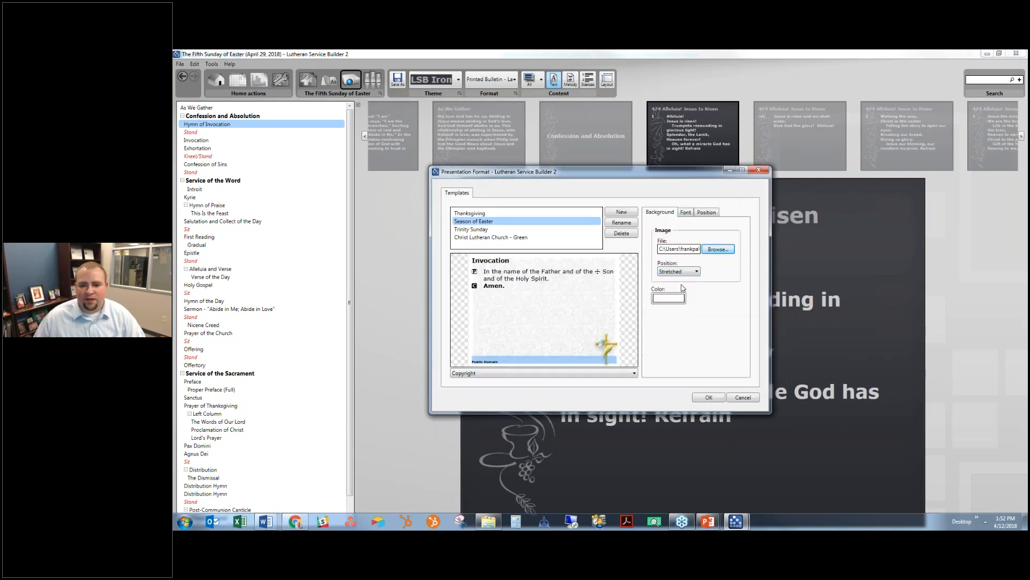
left_click(686, 213)
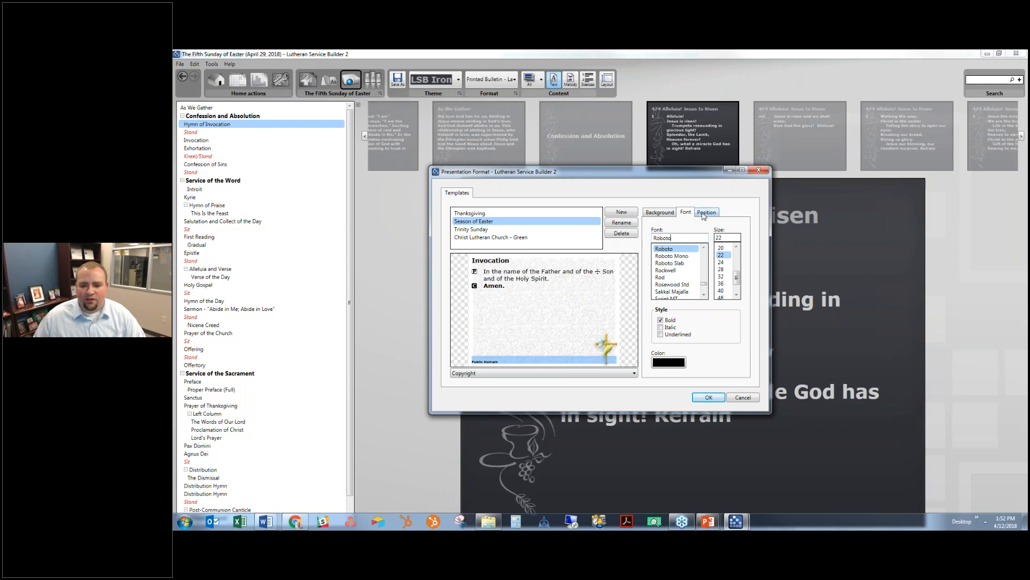
left_click(704, 212)
left_click(697, 238)
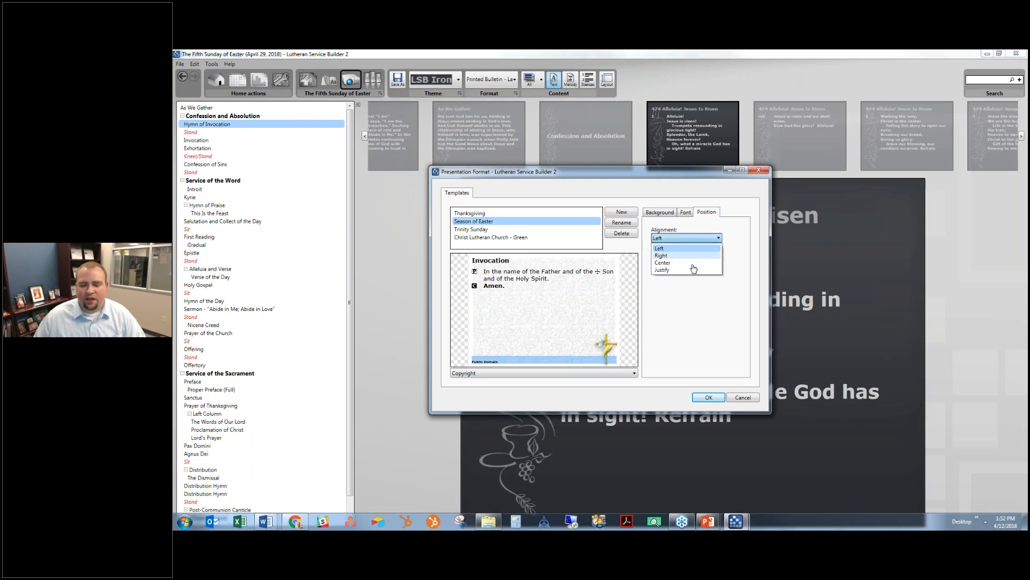
left_click(719, 249)
left_click(669, 214)
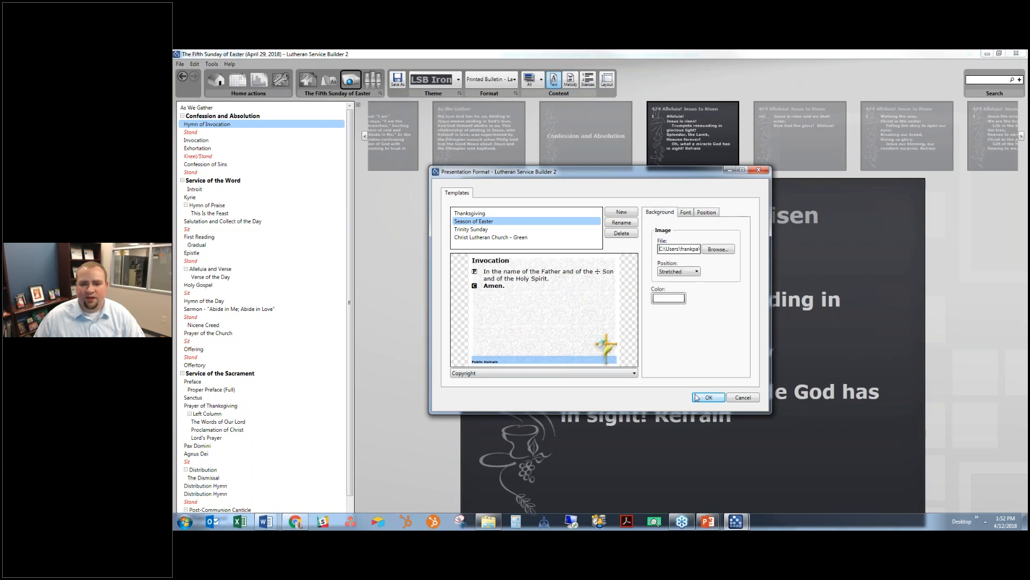
left_click(697, 397)
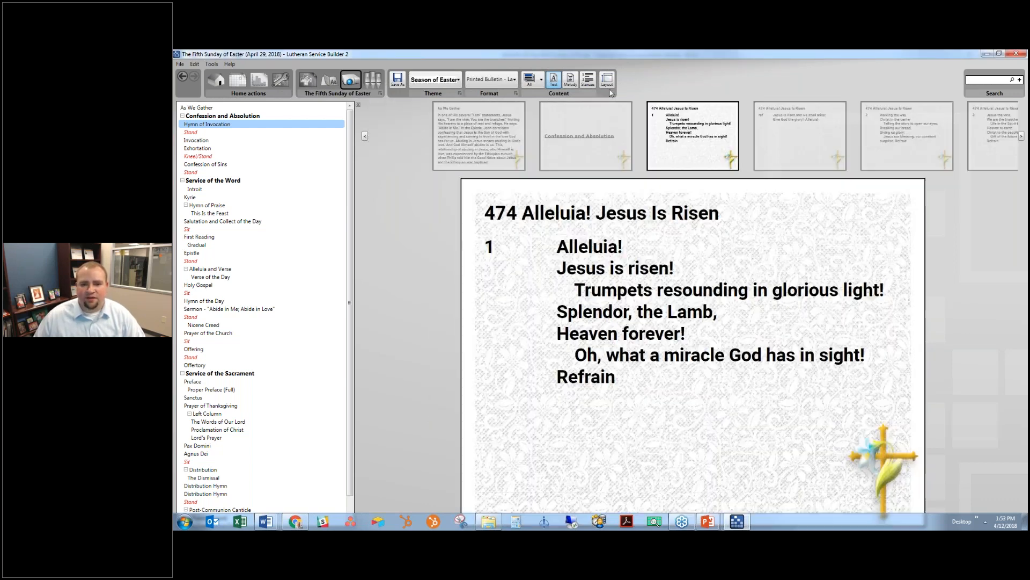
- Keep 1024×768 slides and review the slides through hymn 474's stanzas to Stand
left_click(608, 83)
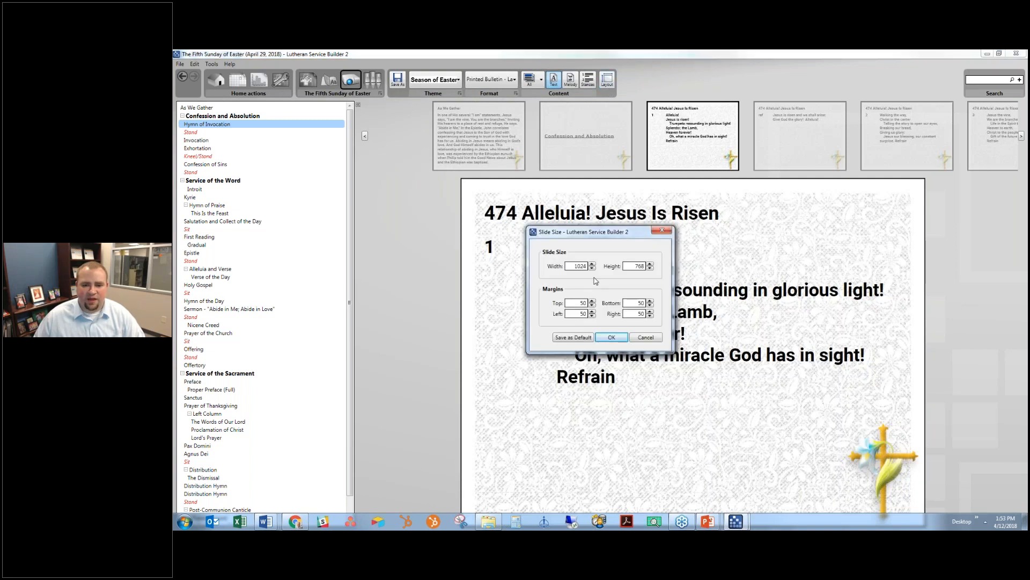
left_click(617, 338)
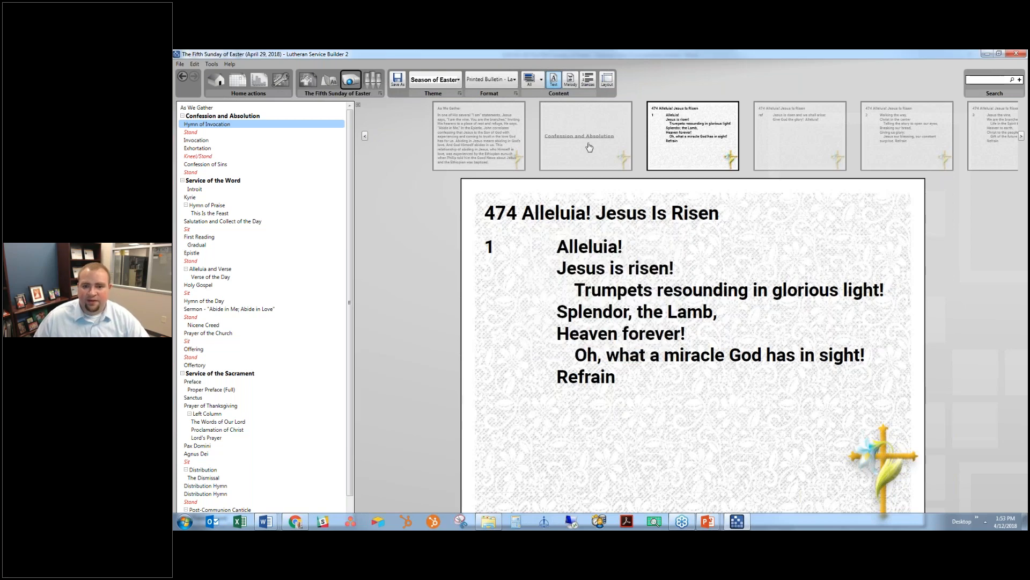
left_click(610, 157)
left_click(610, 157)
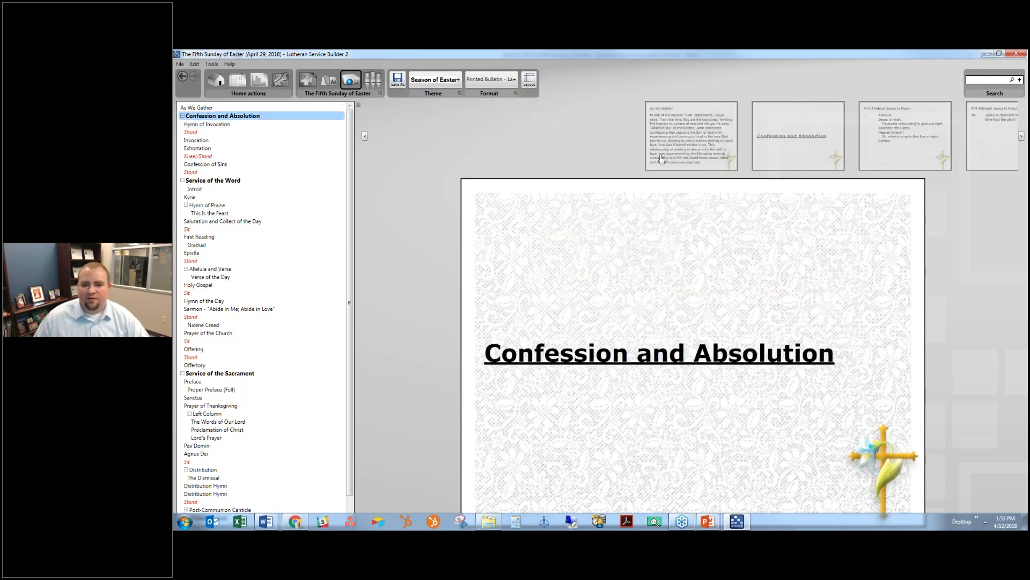
left_click(800, 138)
left_click(800, 138)
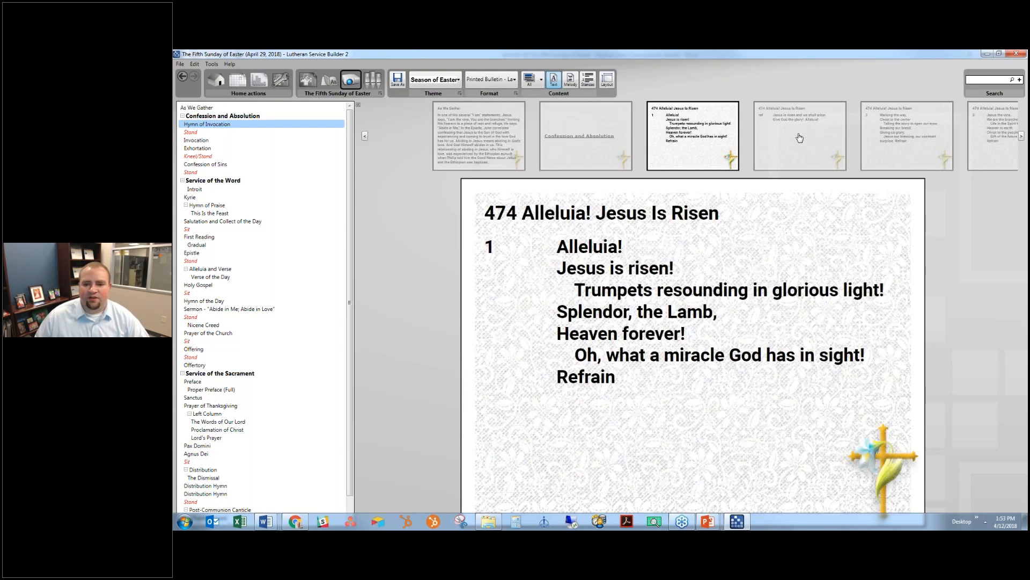
left_click(781, 137)
left_click(781, 138)
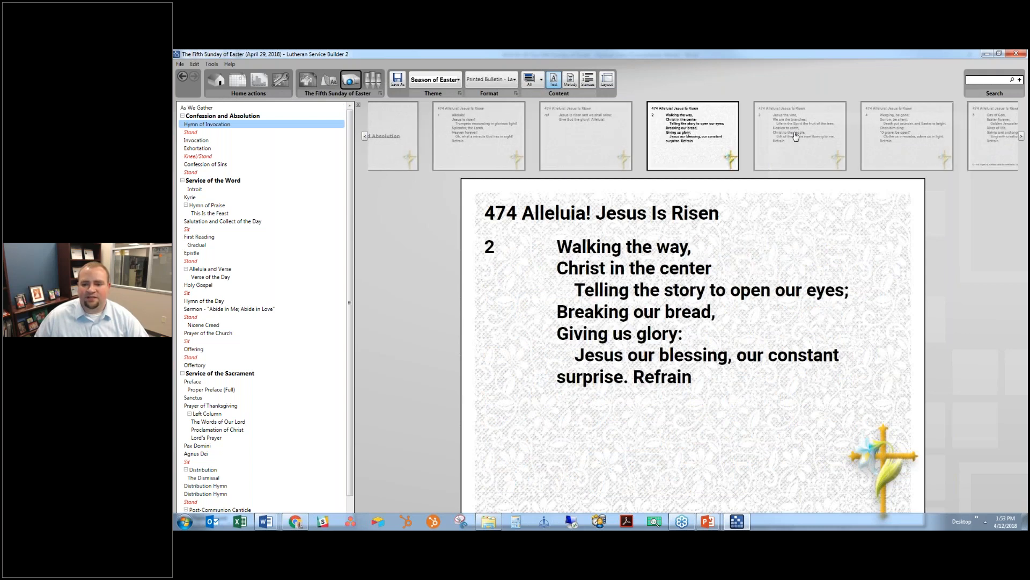
left_click(796, 137)
left_click(816, 133)
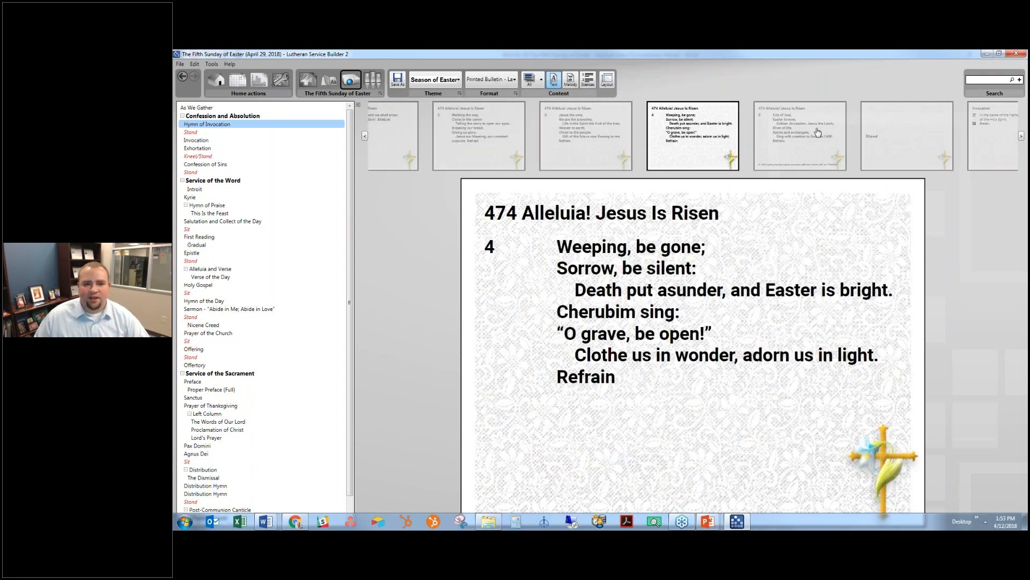
left_click(818, 132)
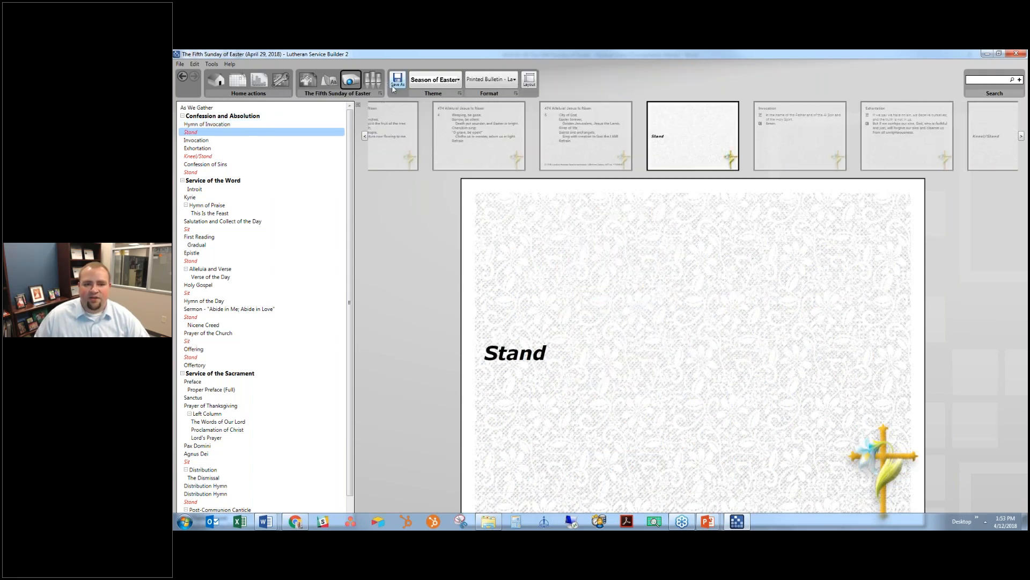
- Save the slides as a PowerPoint 2007 (*.pptx) file named 2018-04-29.The Fifth Sunday of Easter
left_click(398, 79)
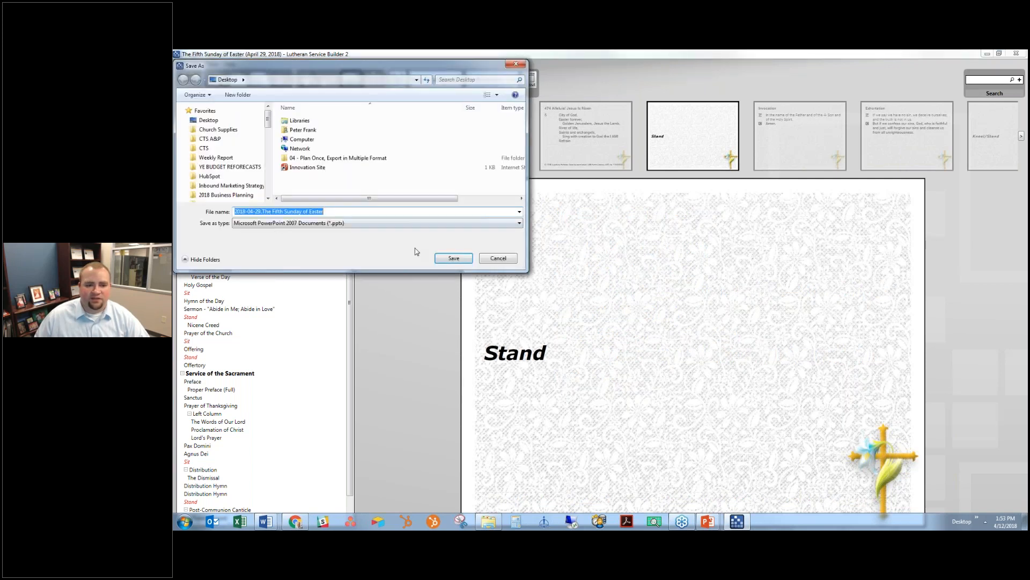
left_click(381, 223)
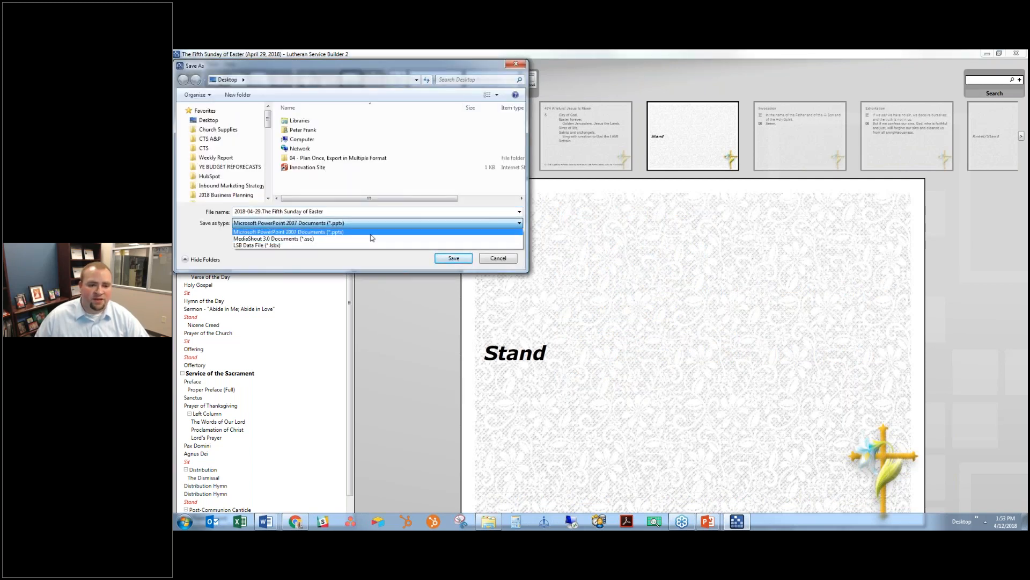
left_click(371, 234)
left_click(453, 259)
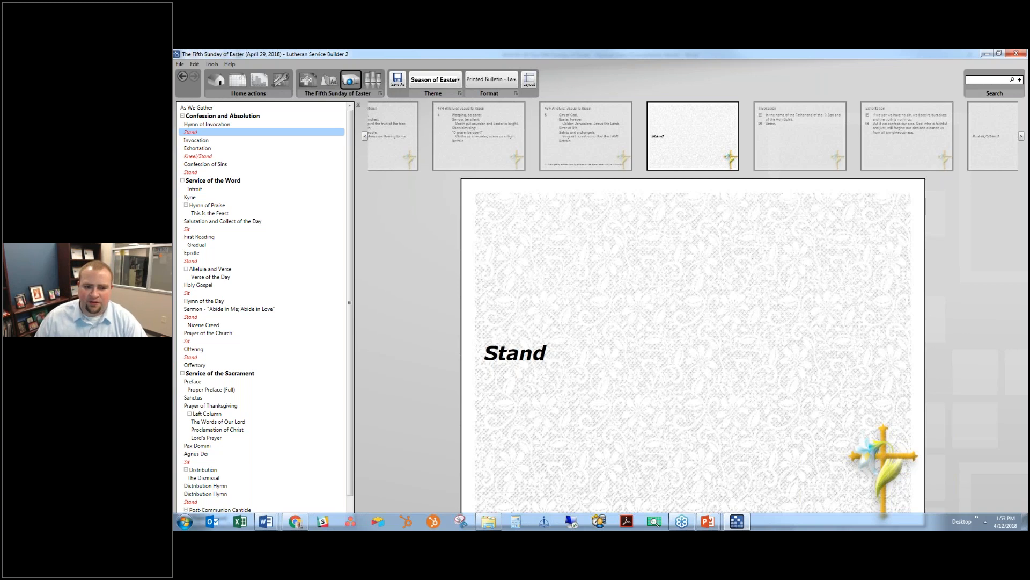
- Open the saved presentation from the desktop and maximize PowerPoint
left_click(975, 509)
left_click(853, 508)
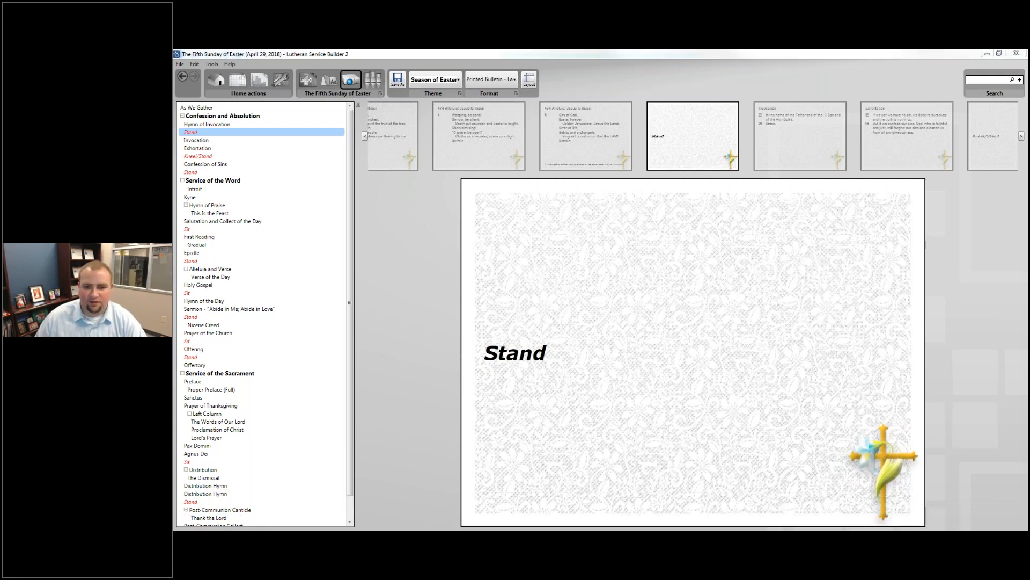
left_click_drag(177, 125, 672, 53)
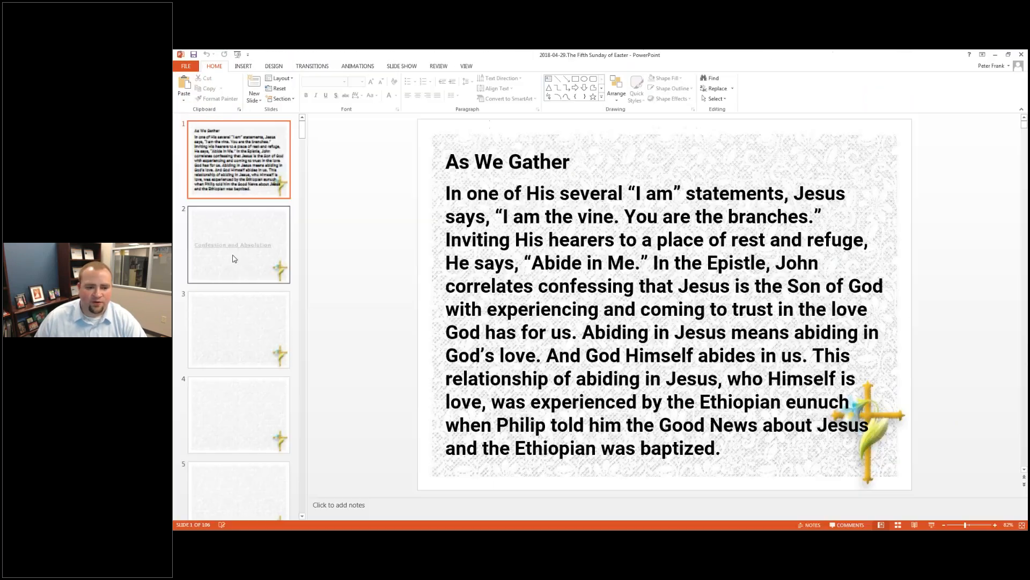
- Check the Confession, hymn 474, Stand and Exhortation slides, then minimize PowerPoint
left_click(233, 258)
left_click(237, 333)
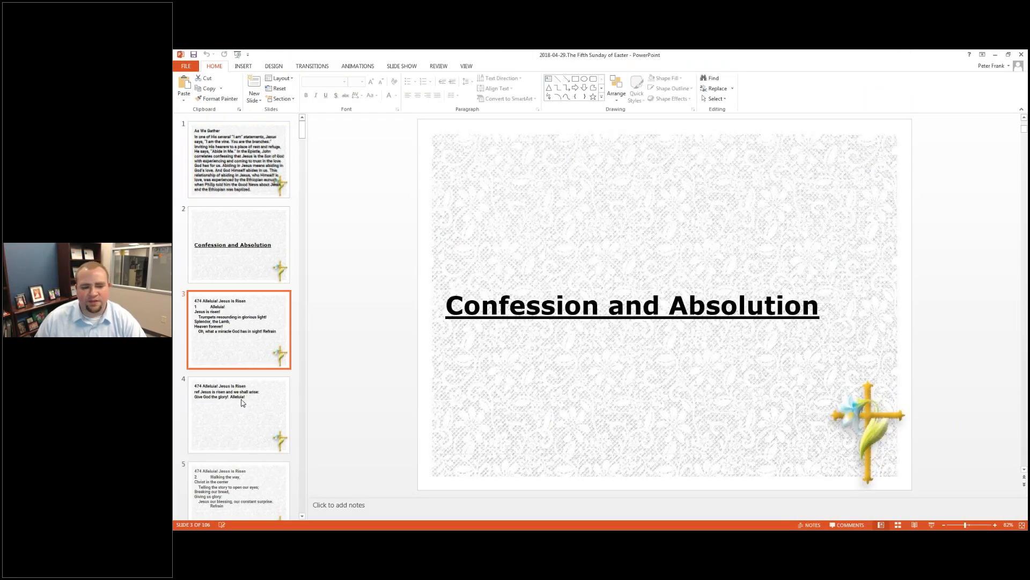
key("Down")
key("Down")
key("Down")
key("Down")
key("Down")
key("Down")
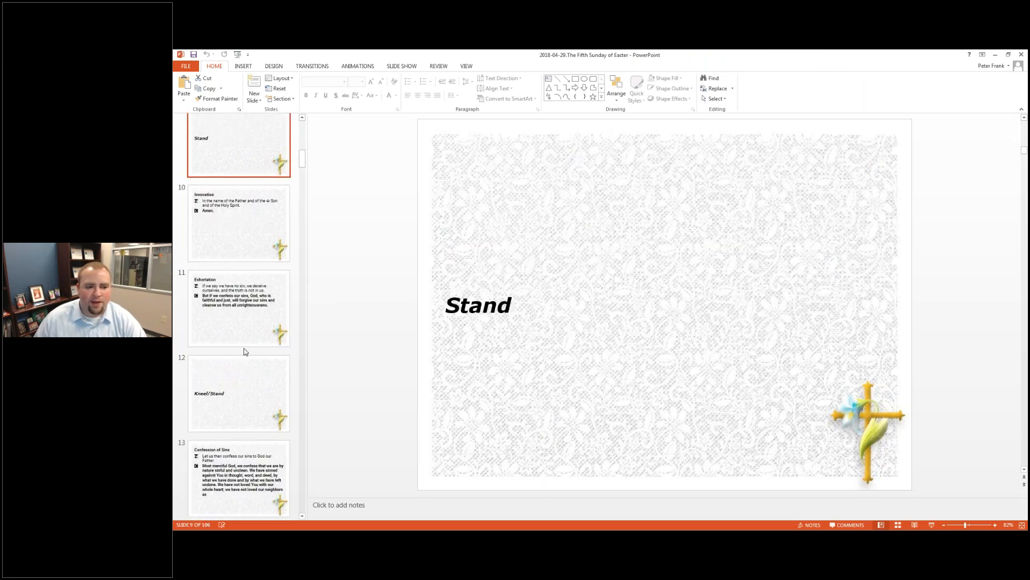
left_click(242, 361)
left_click(218, 301)
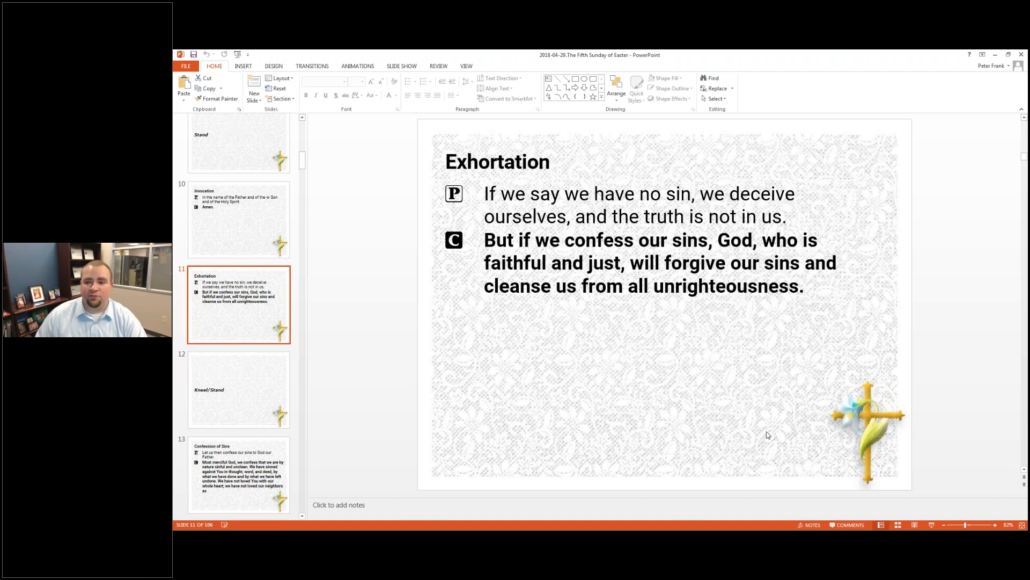
left_click(1000, 53)
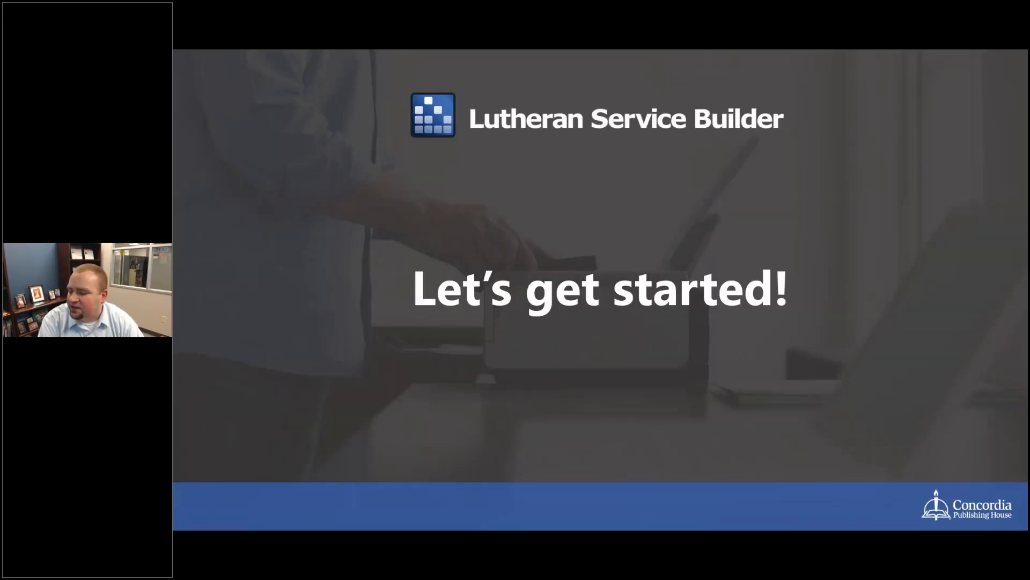
- Advance to the free-trial download slide and switch to Chrome
key("Right")
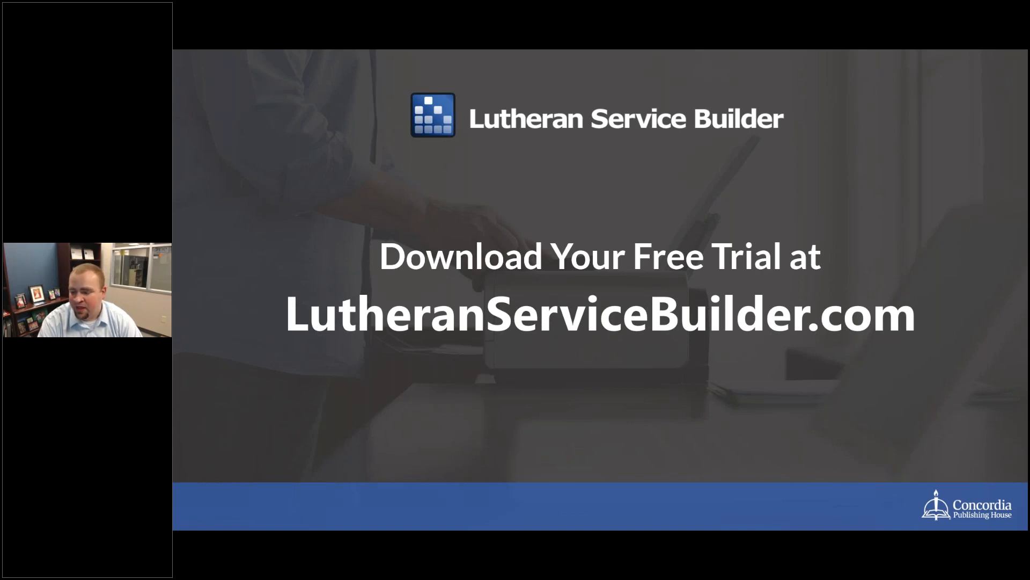
key("alt+Tab")
key("alt+Tab")
key("alt+Tab")
key("alt+Tab")
key("alt+Tab")
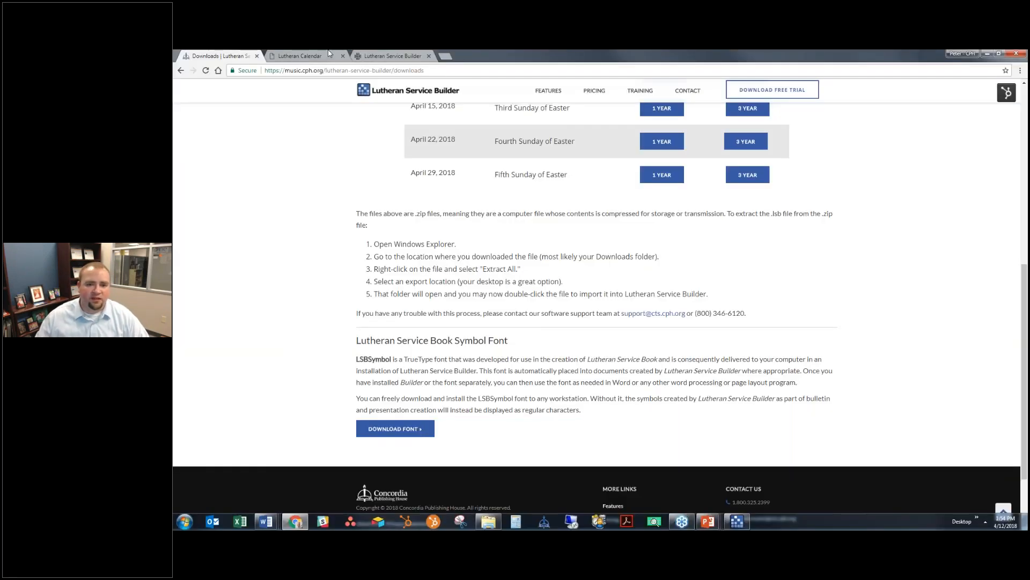
- Open the Fifth Sunday of Easter readings in Lutheran Calendar
left_click(329, 54)
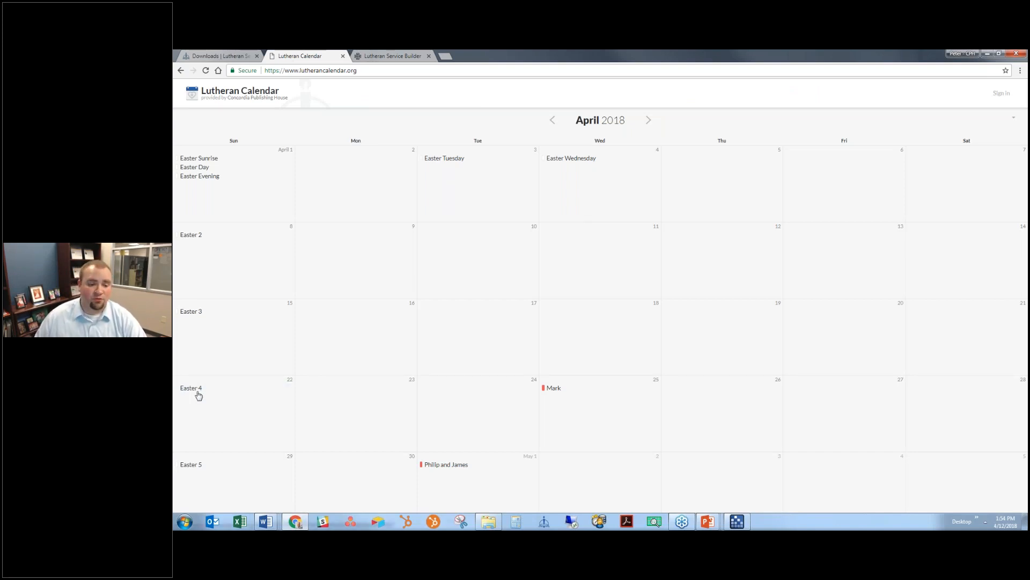
left_click(218, 389)
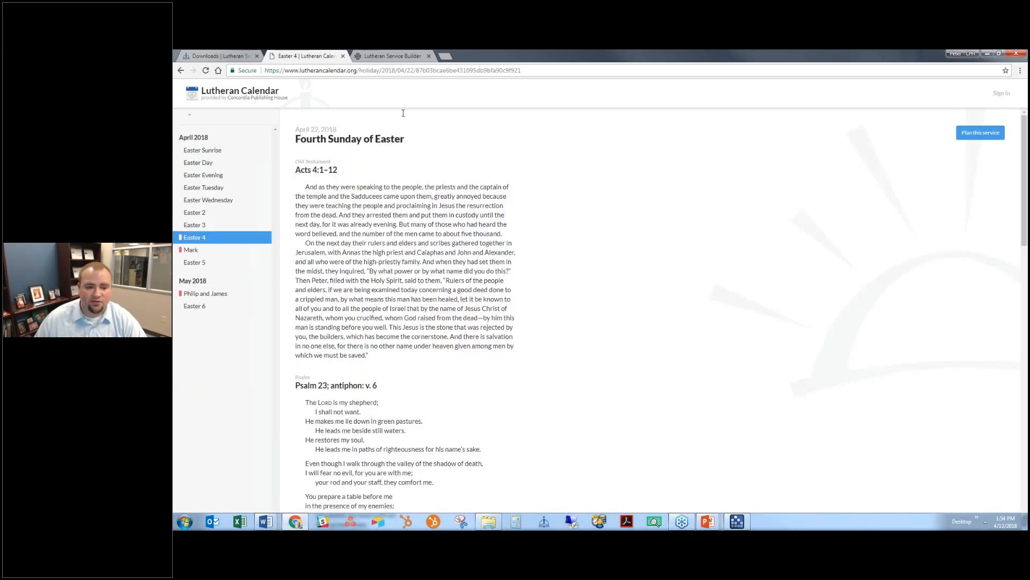
scroll(511, 312, "down", 20)
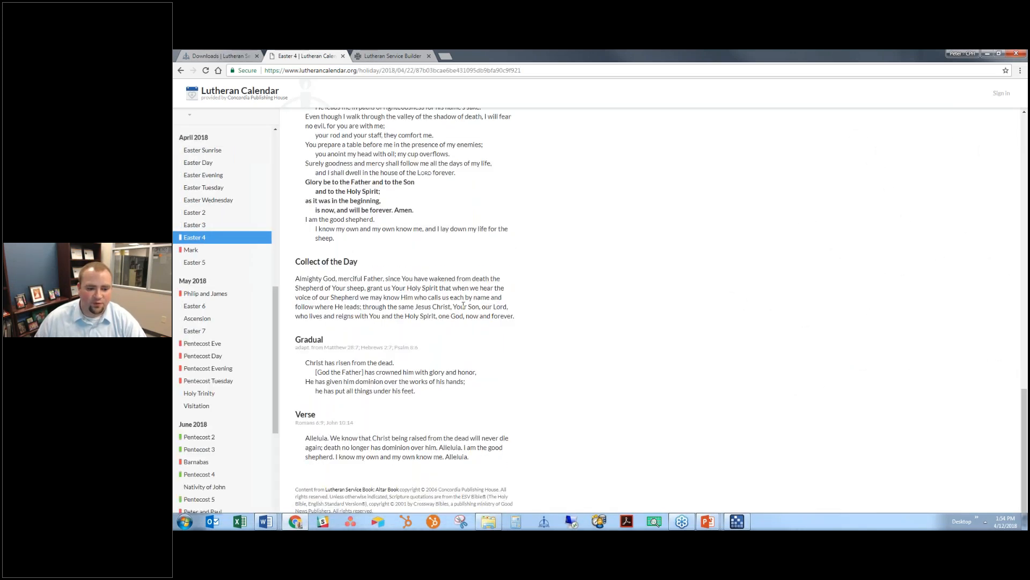
scroll(463, 305, "up", 1)
scroll(376, 220, "up", 20)
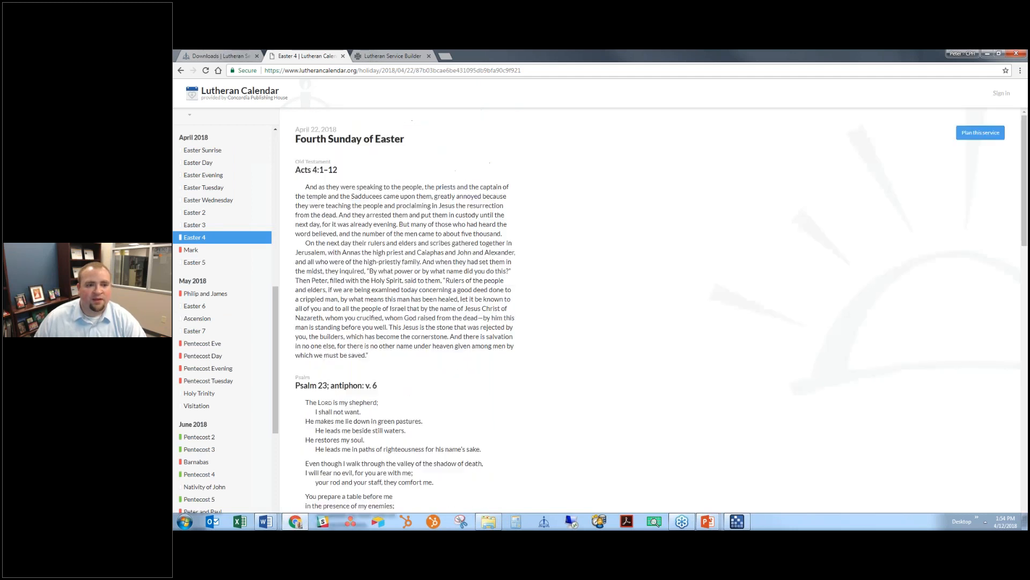
left_click(197, 250)
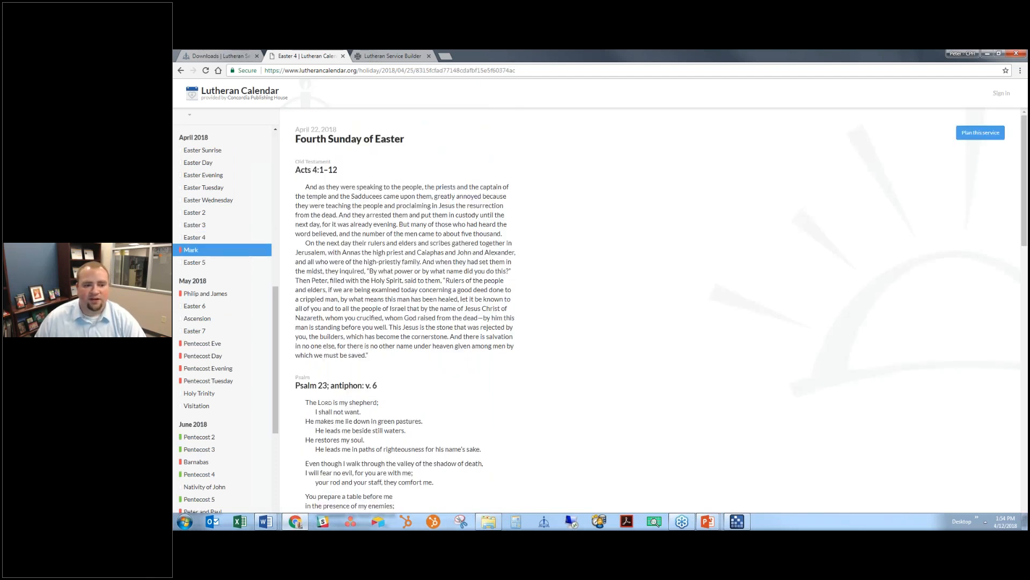
left_click(197, 262)
left_click(212, 250)
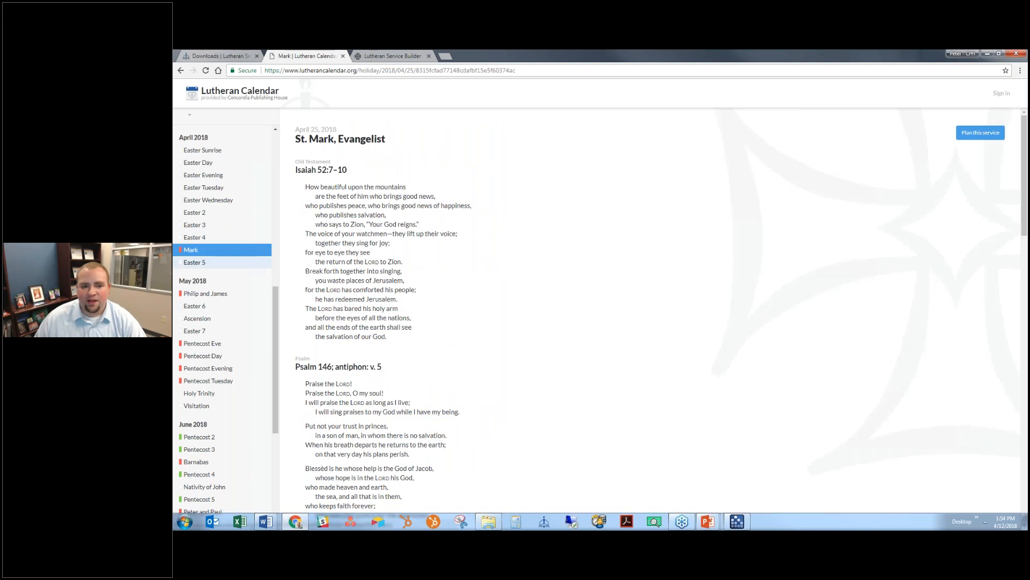
left_click(204, 262)
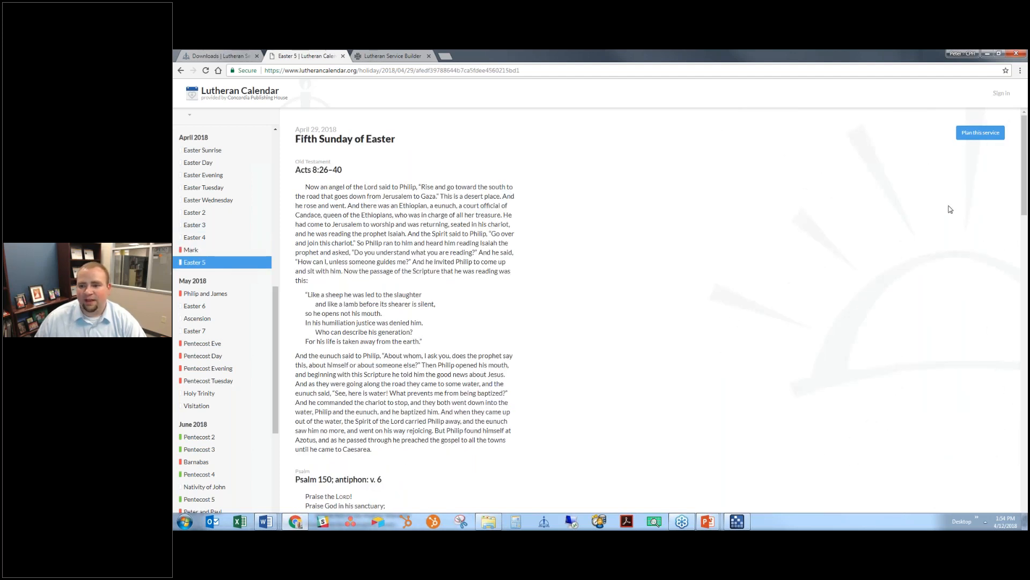
- Choose to plan this service and sign in with the account e-mail and password
left_click(989, 135)
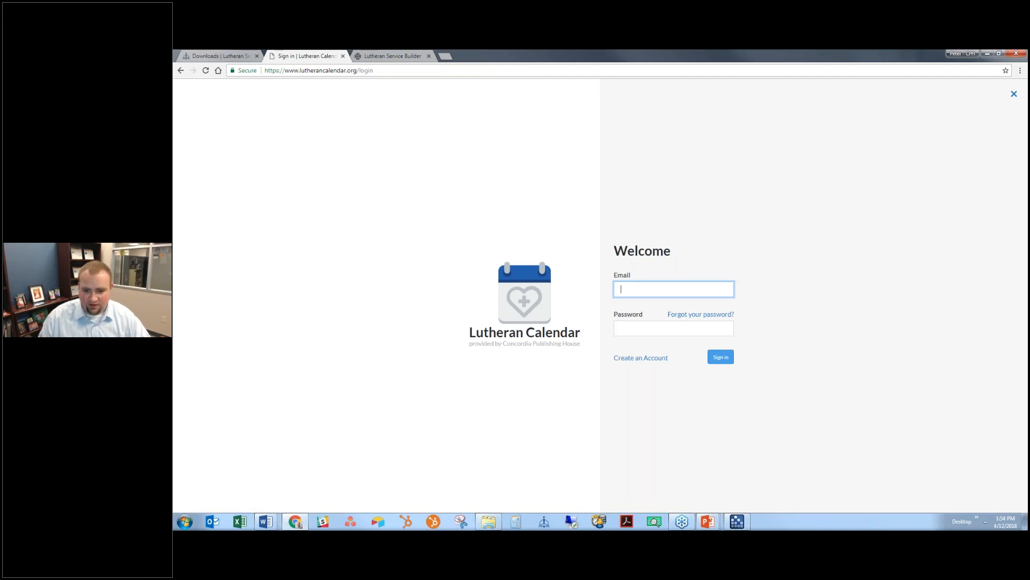
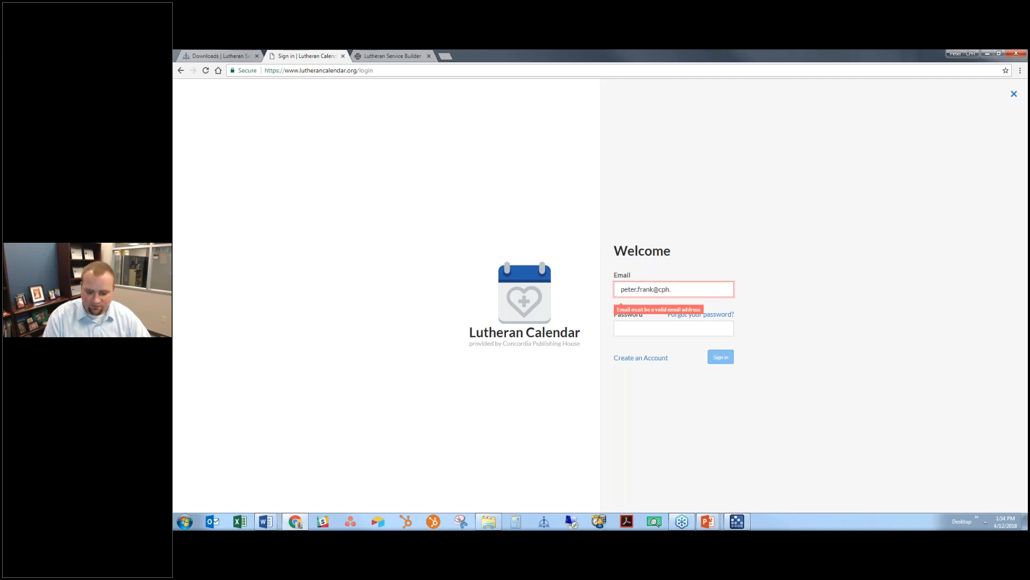
key("Tab")
type("••••••••••")
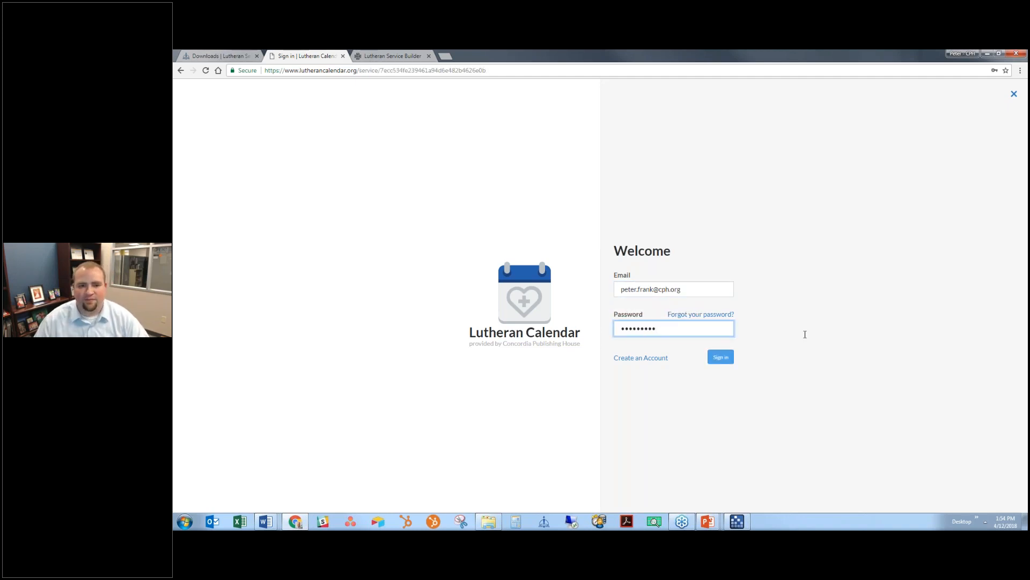
key("Return")
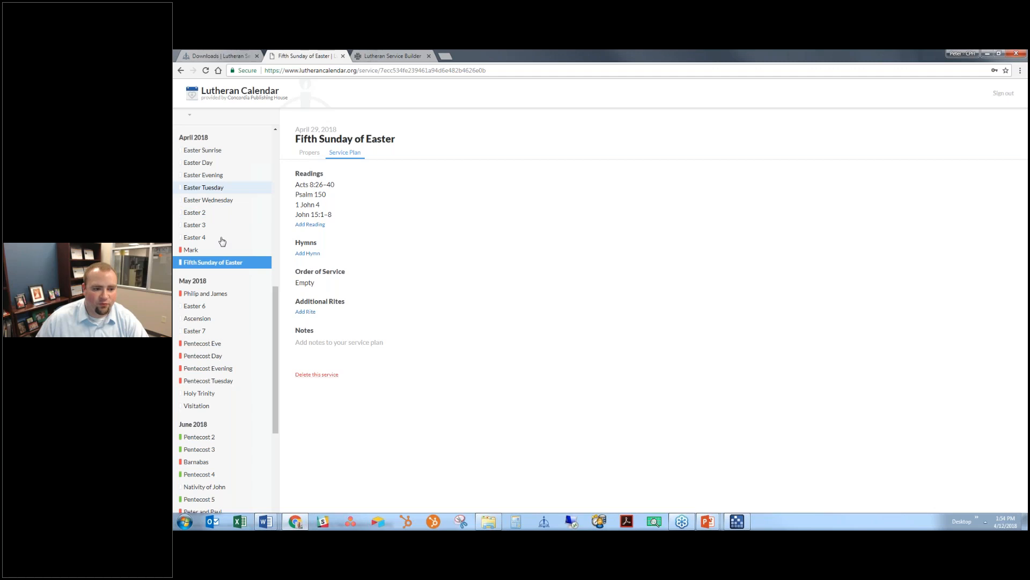
- Add hymns 474 and 633 to the service plan
left_click(192, 250)
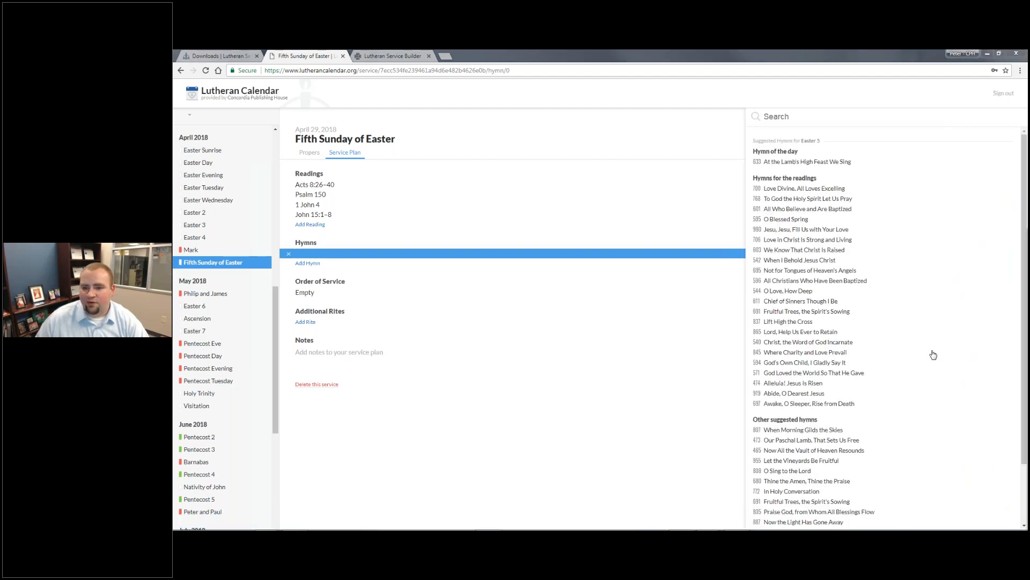
left_click(800, 133)
type("474")
key("Return")
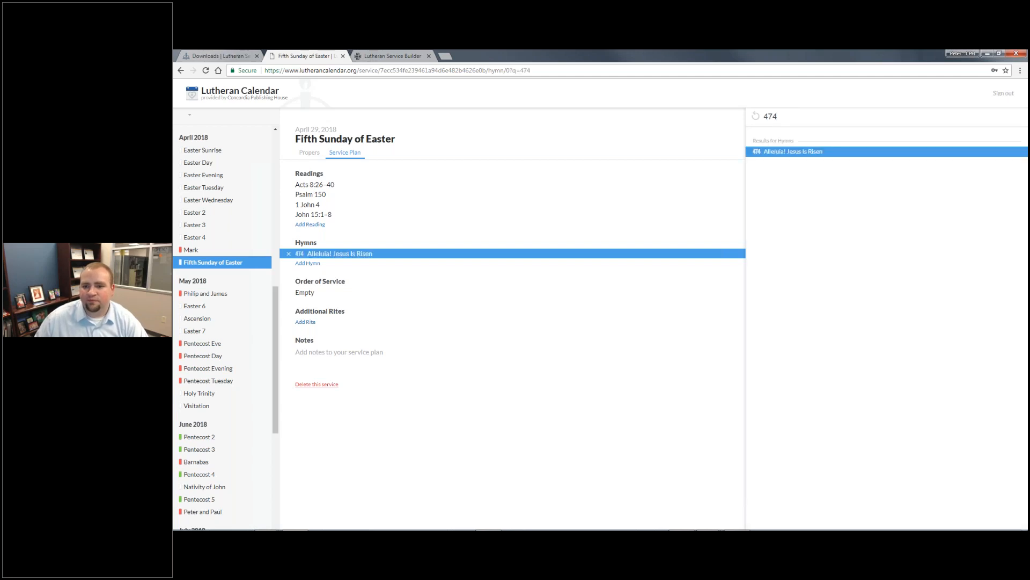
key("Return")
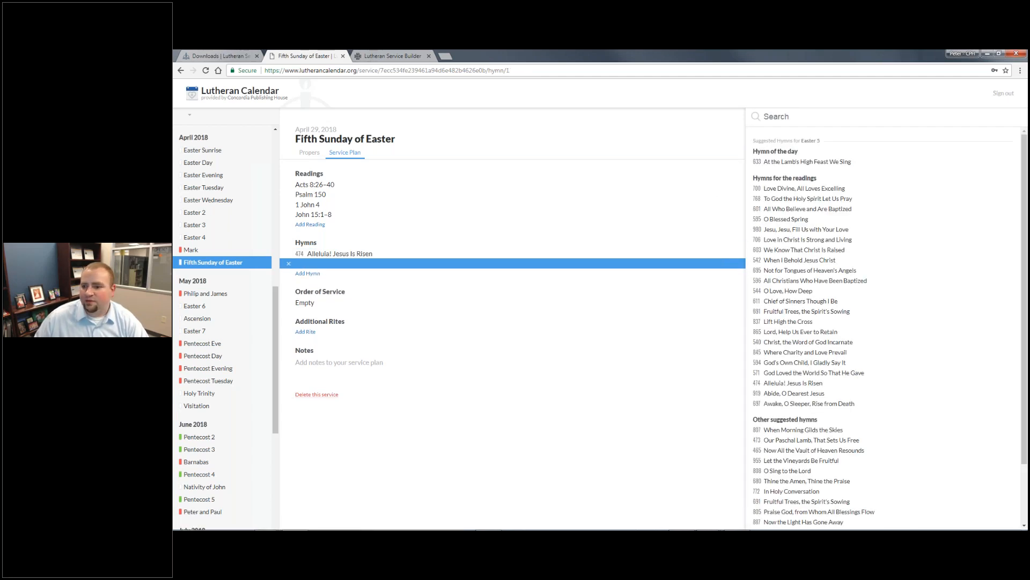
type("633")
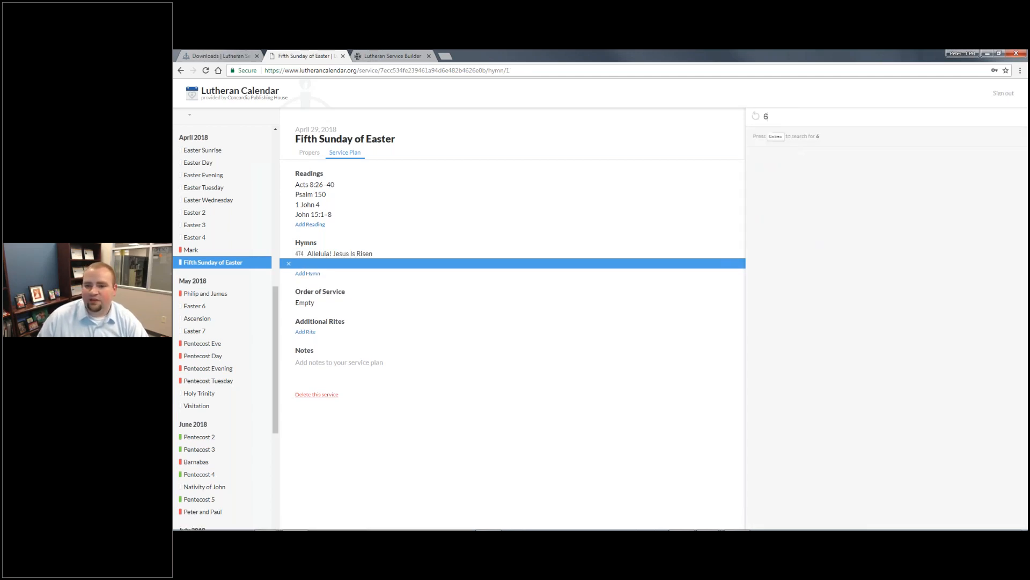
key("Return")
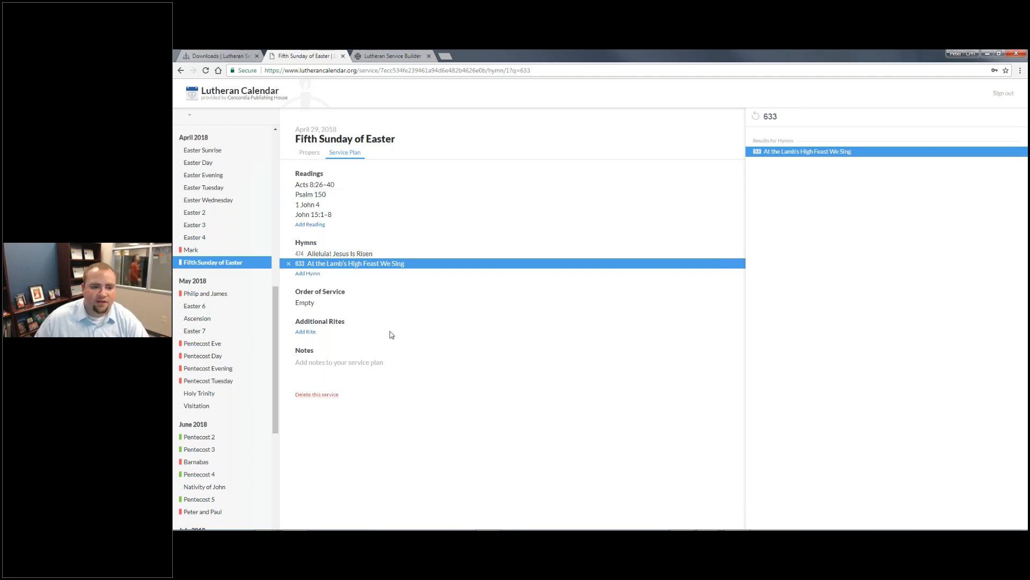
- Set the order of service to Divine Service, Setting One and add the Holy Baptism rite
left_click(307, 304)
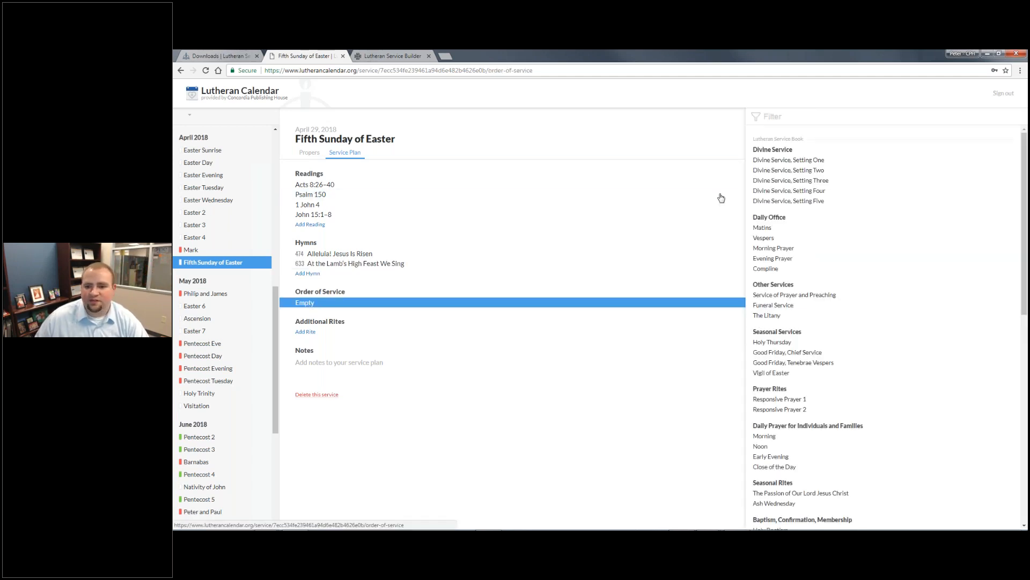
left_click(832, 161)
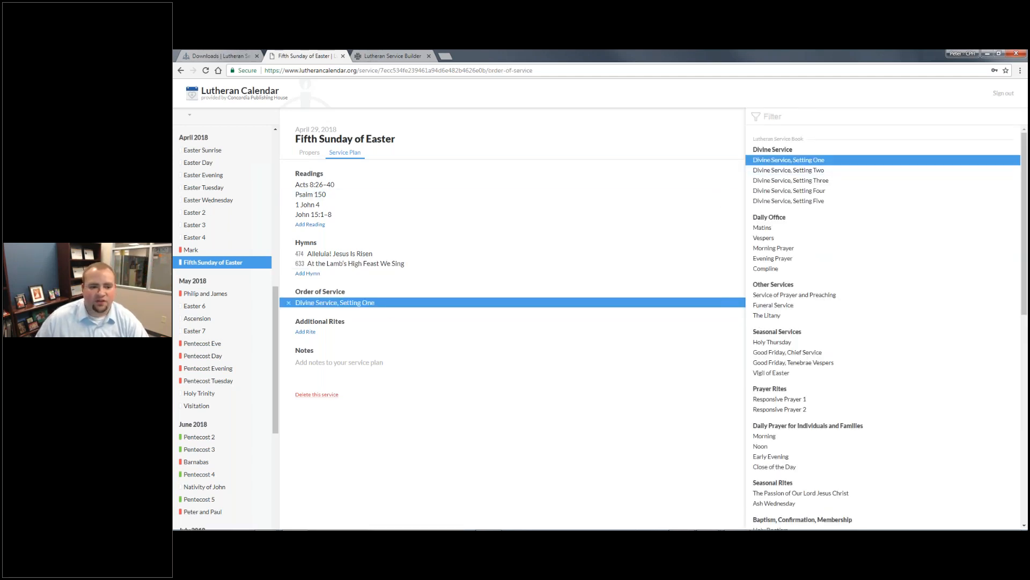
left_click(305, 331)
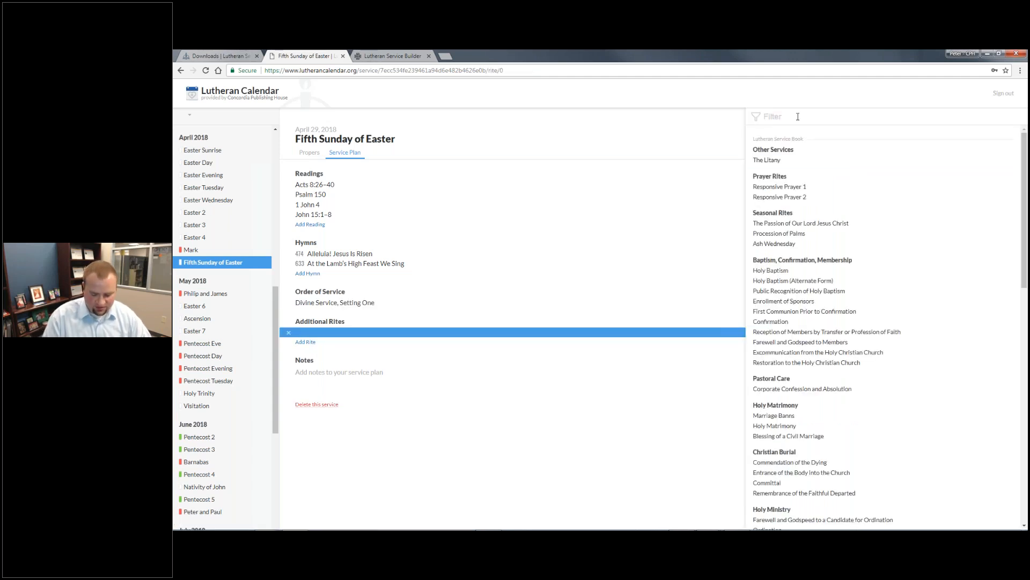
type("Bapti")
key("Return")
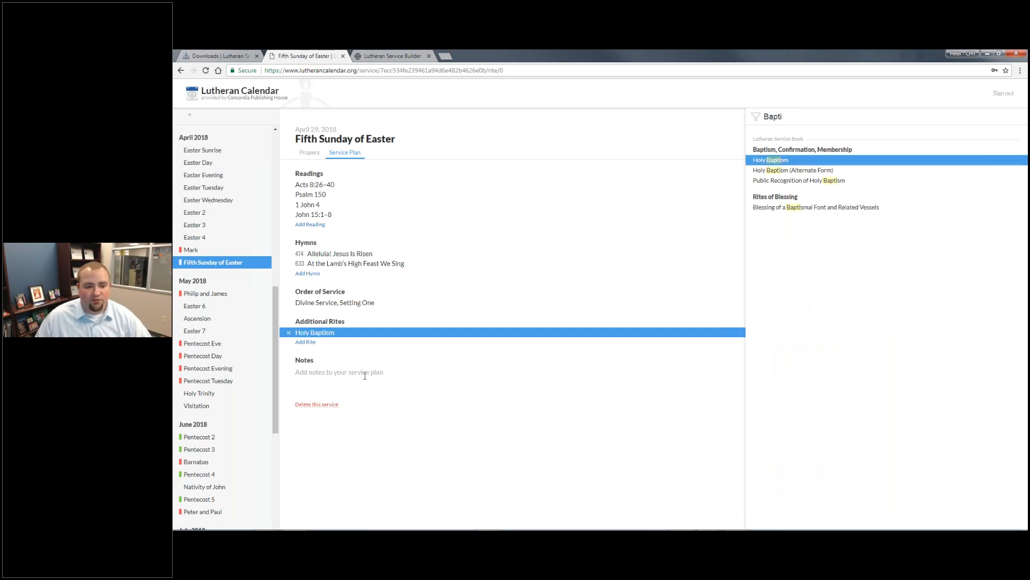
- Write the note 'Pastor Smith is preaching.'
left_click(406, 380)
type("Ba")
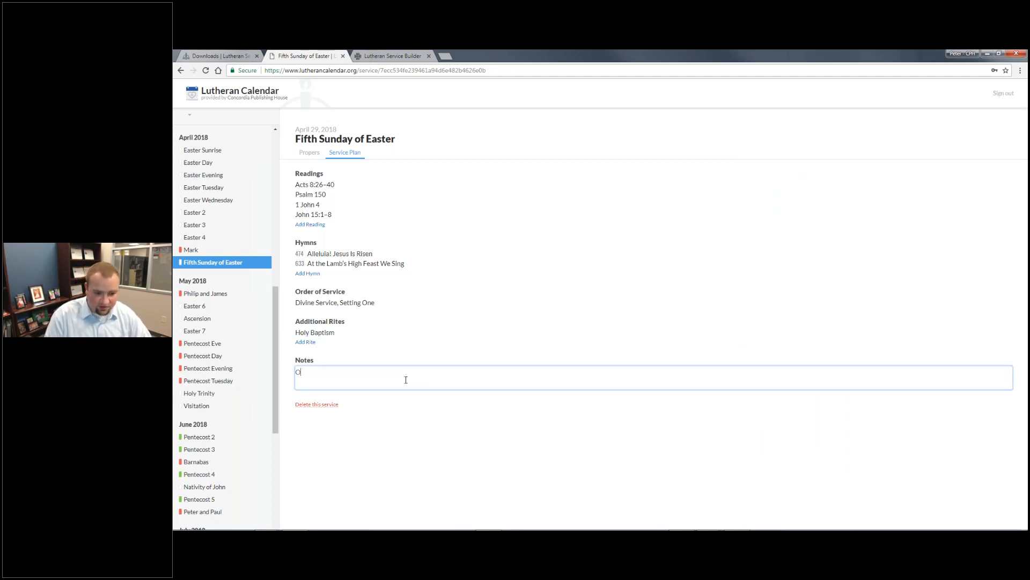
key("BackSpace")
key("BackSpace")
type("Pastor S")
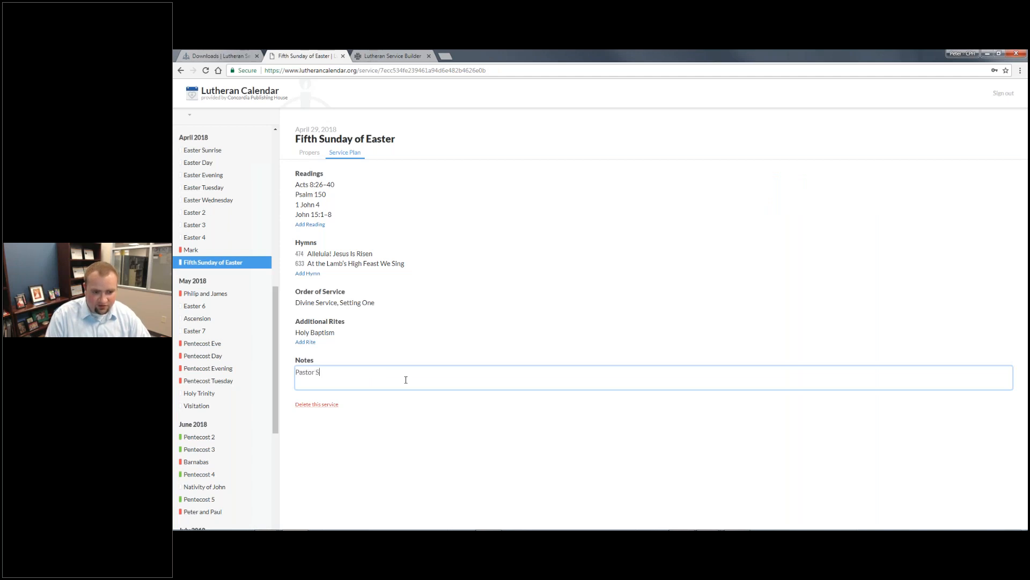
type("mith is preaching.")
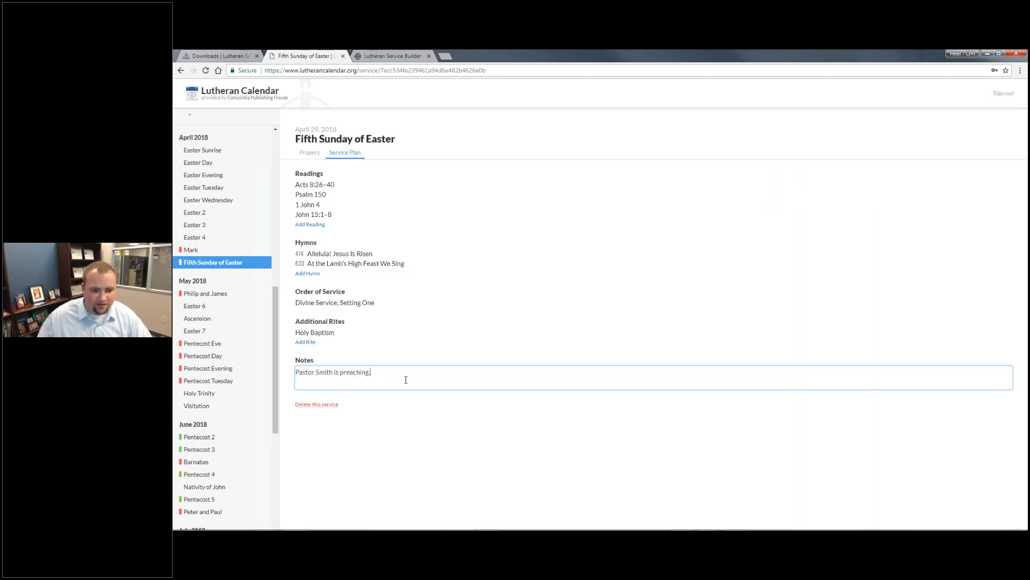
- Commit the preaching note and switch to the Lutheran Service Builder April 2018 calendar
left_click(509, 418)
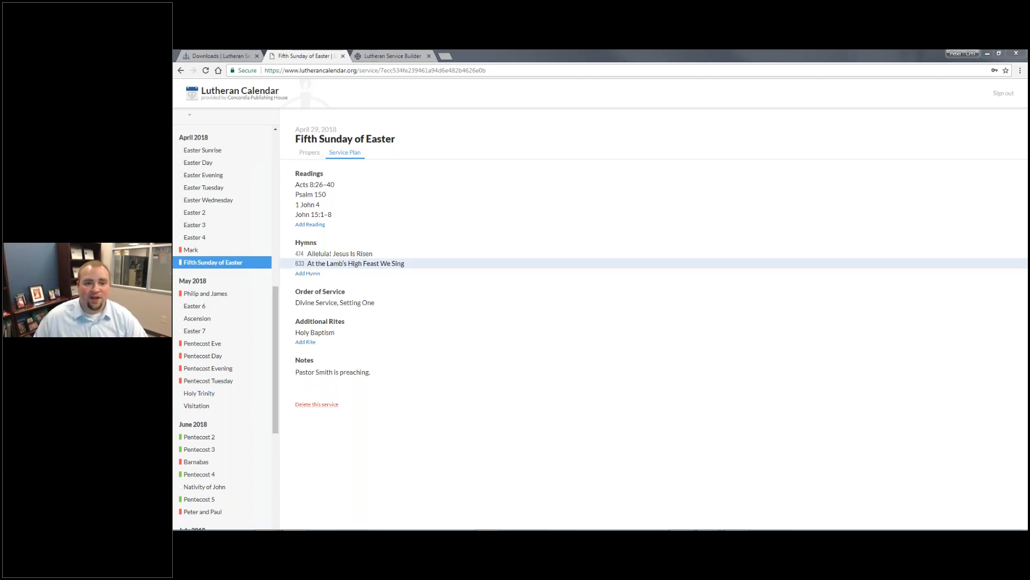
left_click(394, 56)
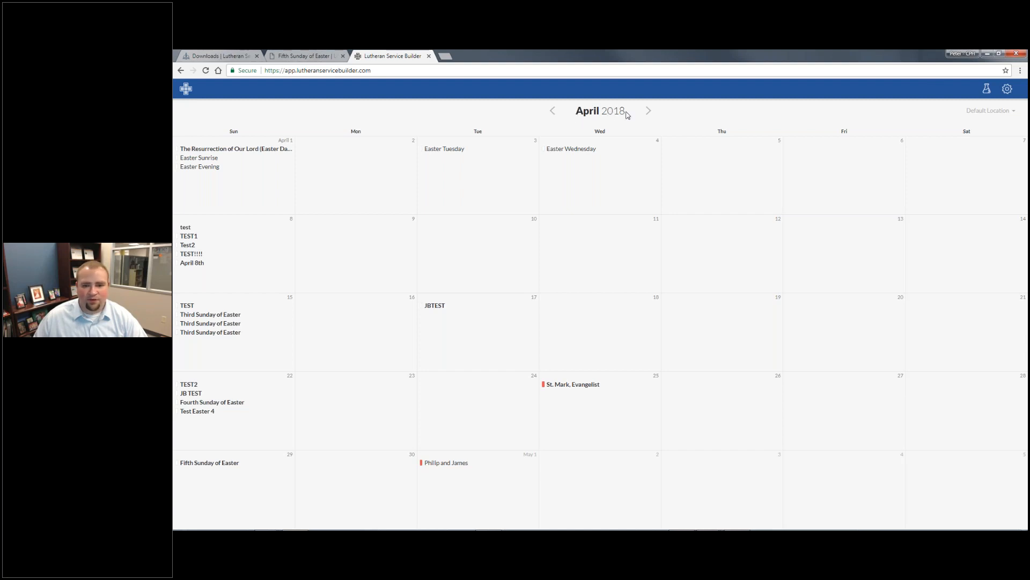
- Add hymn 955 to the Apr 29 Fifth Sunday of Easter service and preview its text
left_click(211, 464)
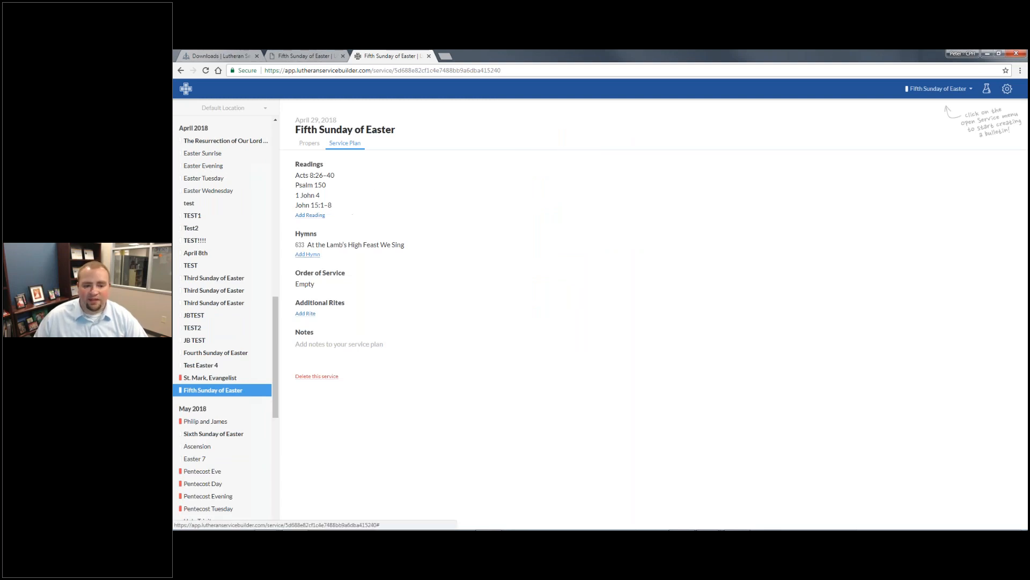
left_click(307, 253)
left_click(785, 110)
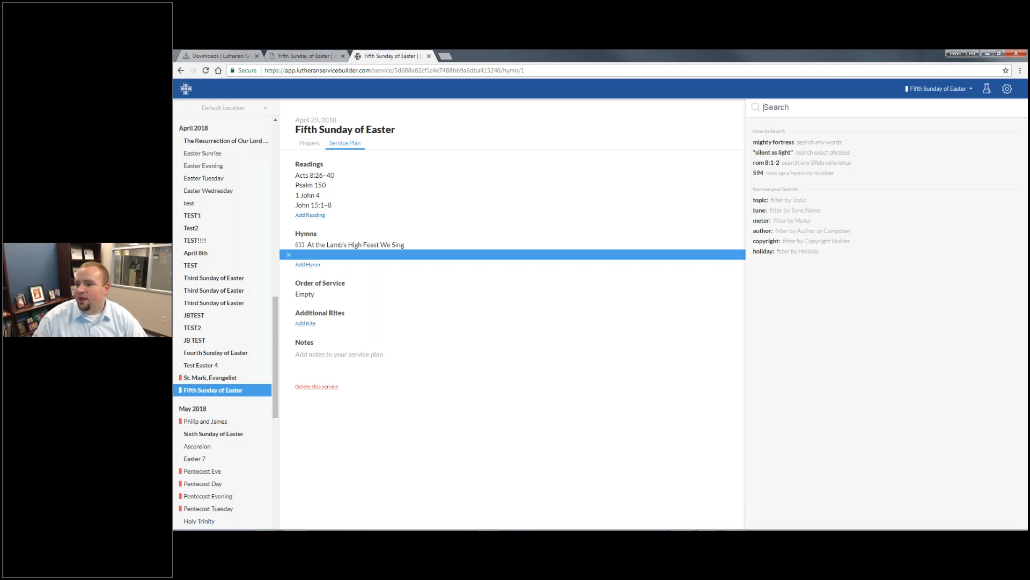
type("955")
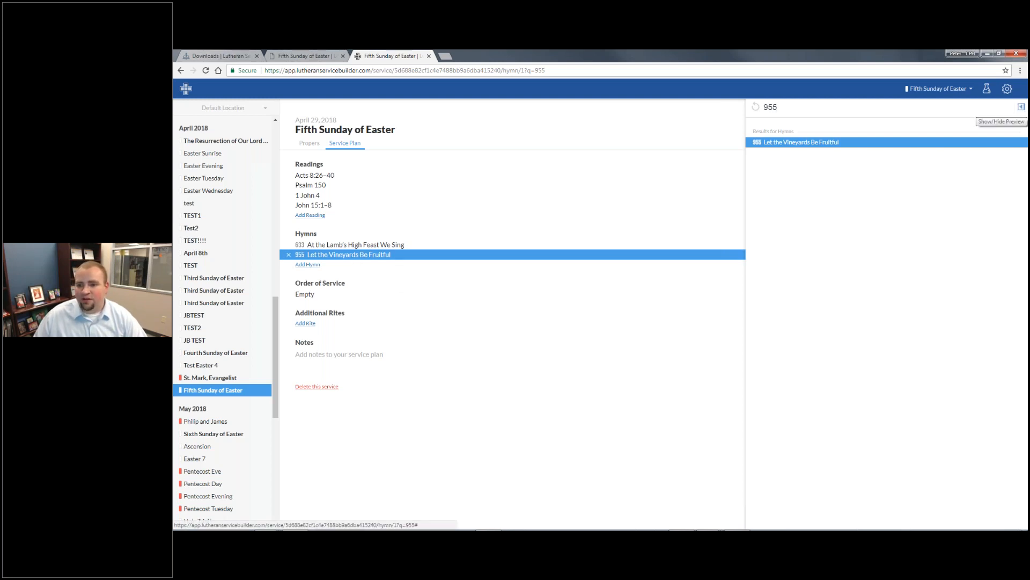
left_click(1021, 106)
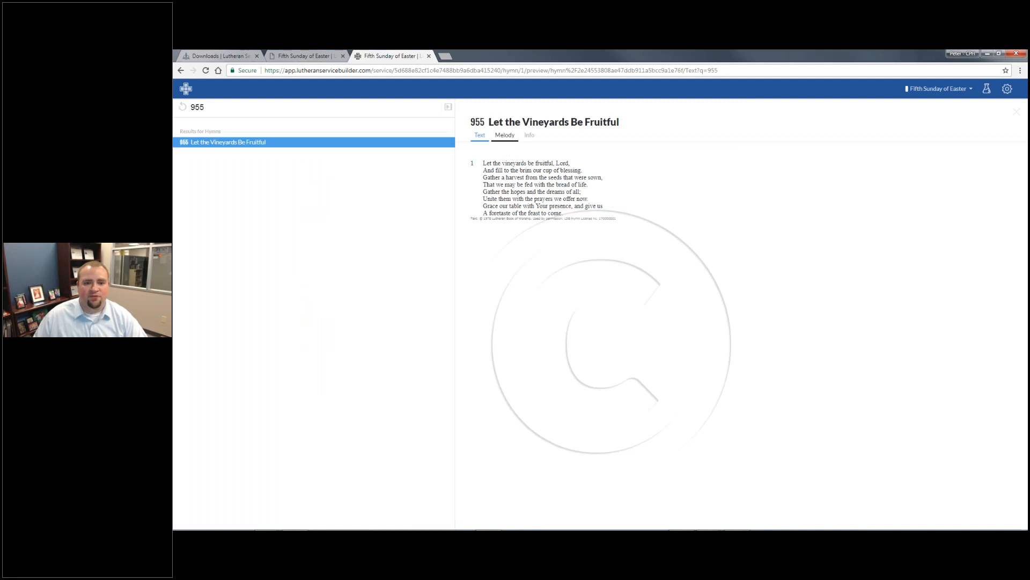
- Check hymn 955's melody and info, then browse the Easter 5 suggested hymns
left_click(504, 135)
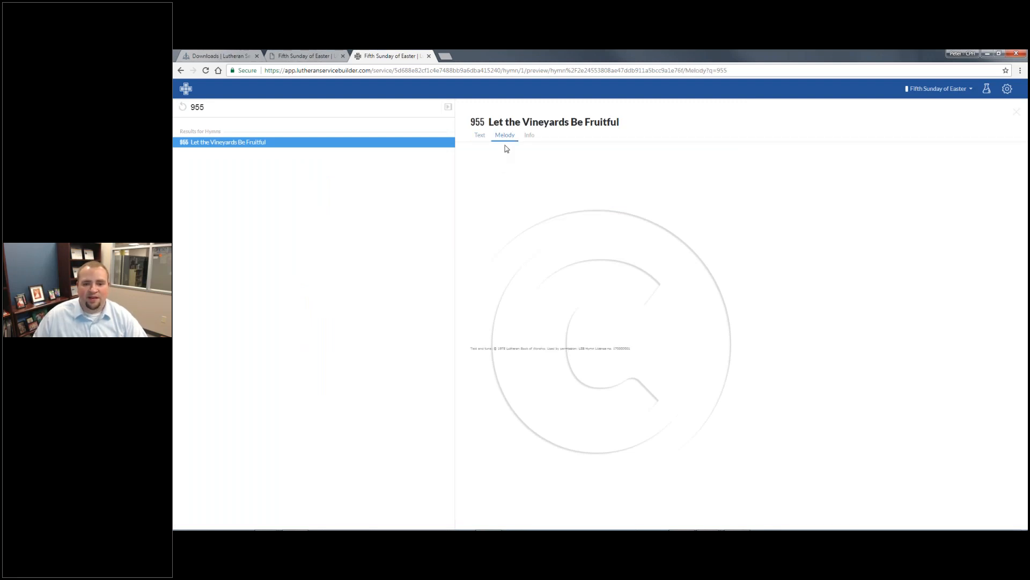
left_click(529, 136)
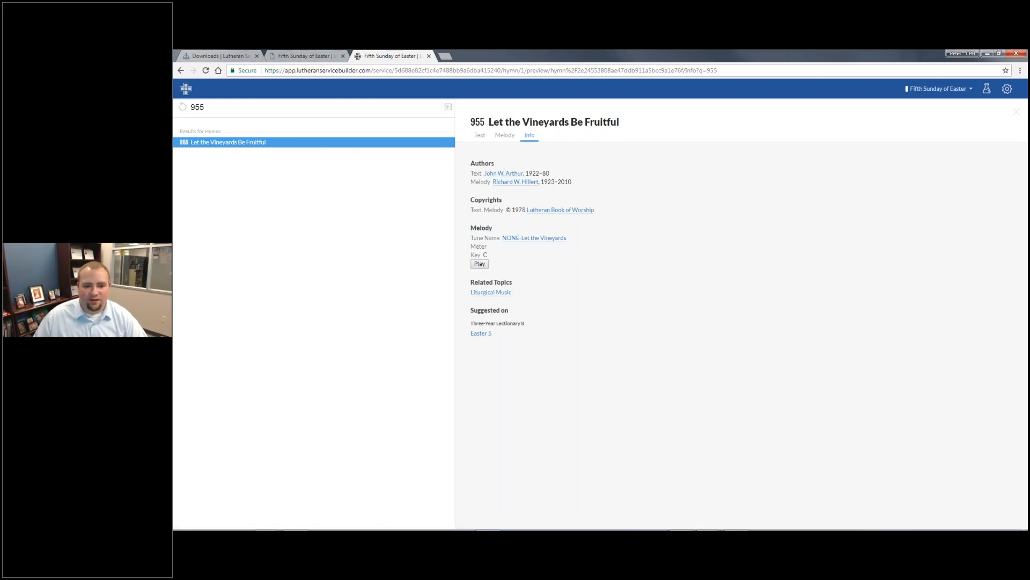
left_click(481, 333)
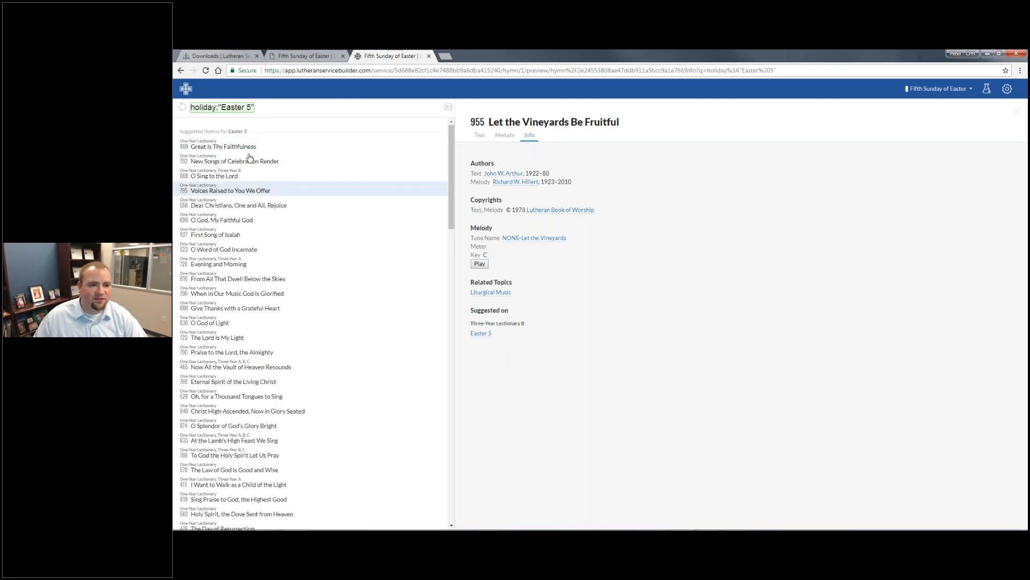
left_click(253, 140)
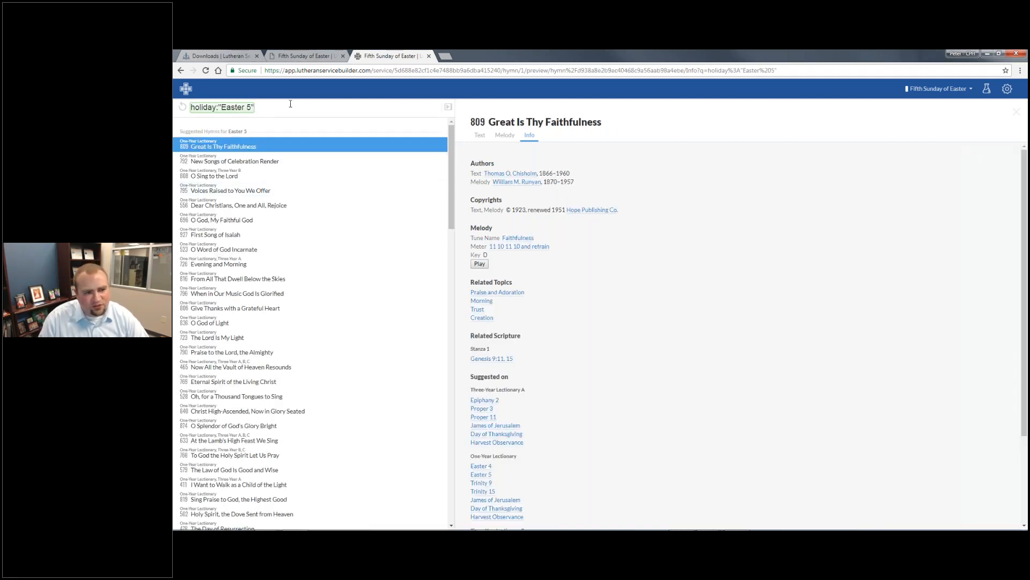
- Search topic:"The Lord's Supper" and add hymn 445, When You Woke That Thursday Morning
key("BackSpace")
key("BackSpace")
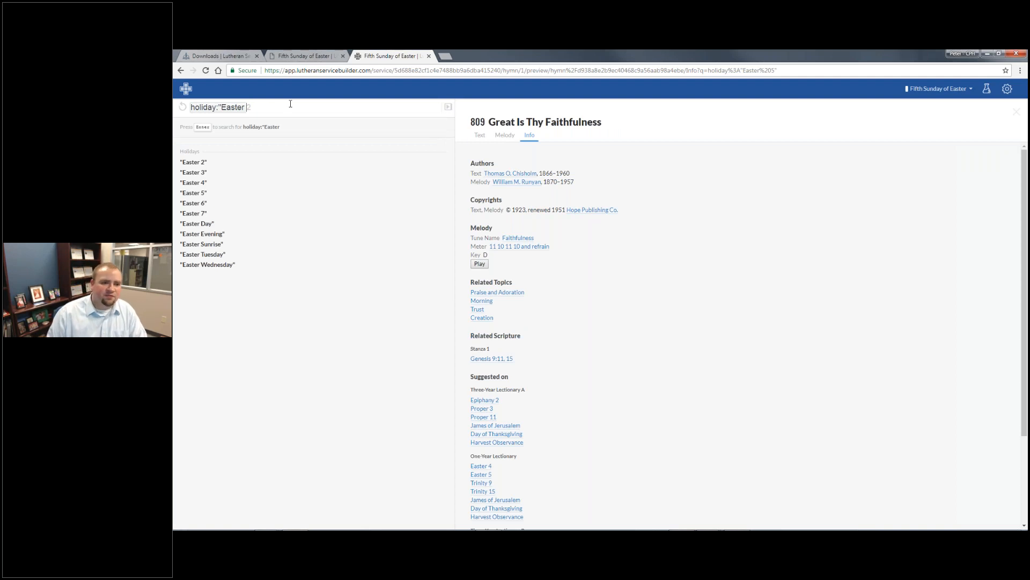
key("BackSpace")
key("BackSpace")
key("BackSpace")
key("BackSpace")
key("BackSpace")
key("BackSpace")
key("BackSpace")
key("BackSpace")
key("BackSpace")
key("BackSpace")
key("BackSpace")
key("BackSpace")
key("BackSpace")
key("BackSpace")
key("BackSpace")
key("BackSpace")
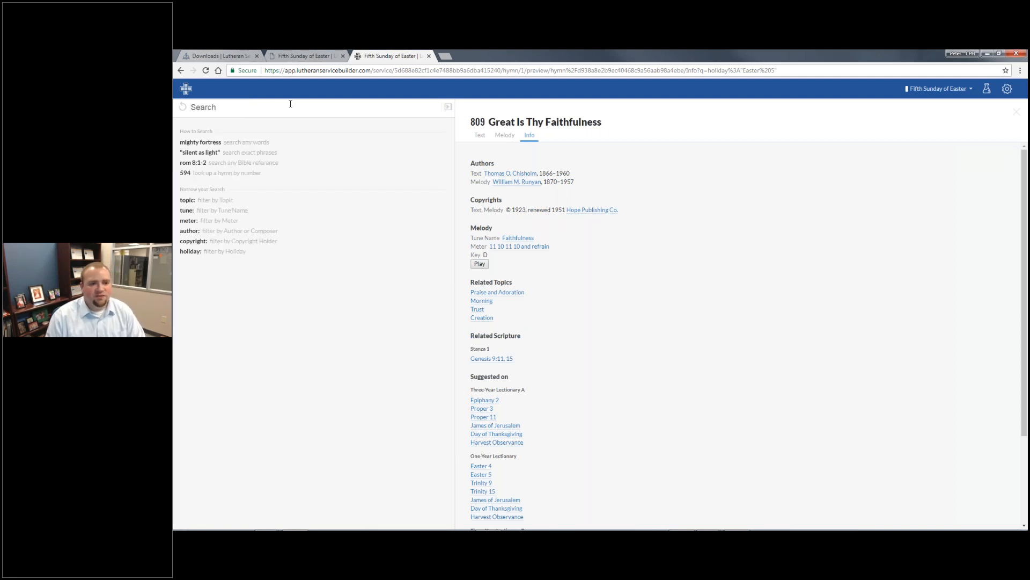
type("topic:")
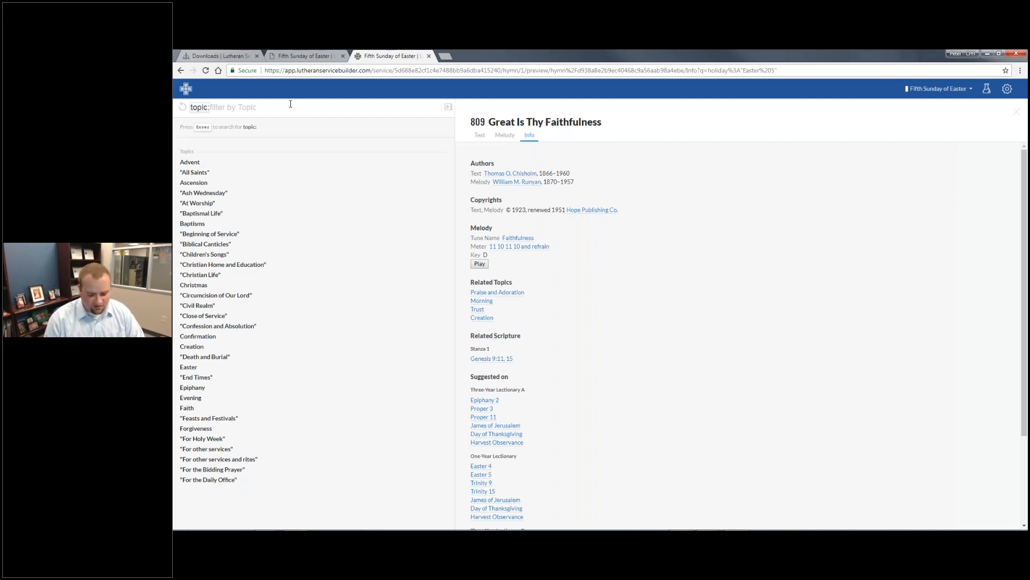
type("The")
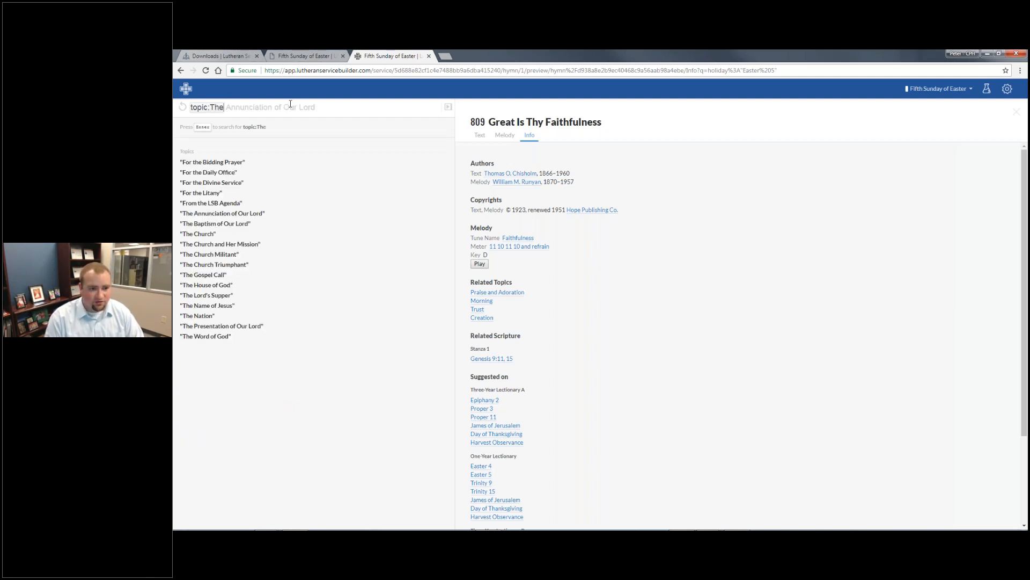
type(" Lord's")
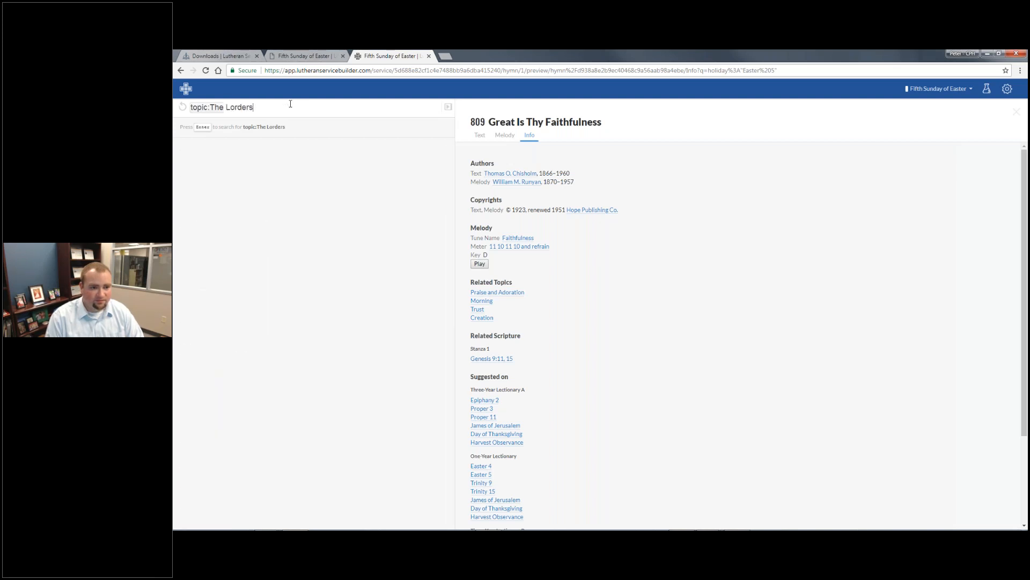
type(" Supper")
key("Return")
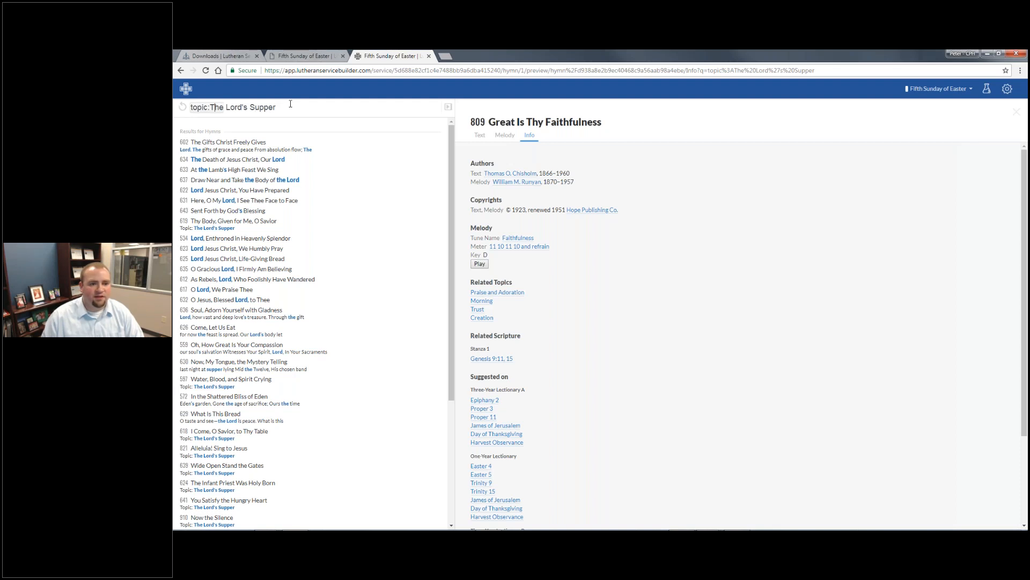
left_click(290, 104)
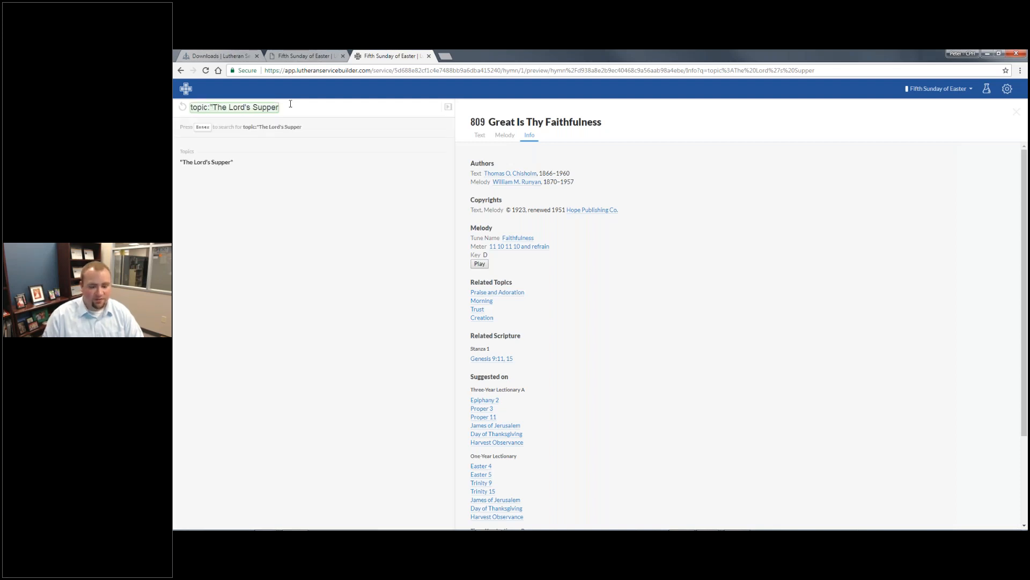
type("\"")
key("Return")
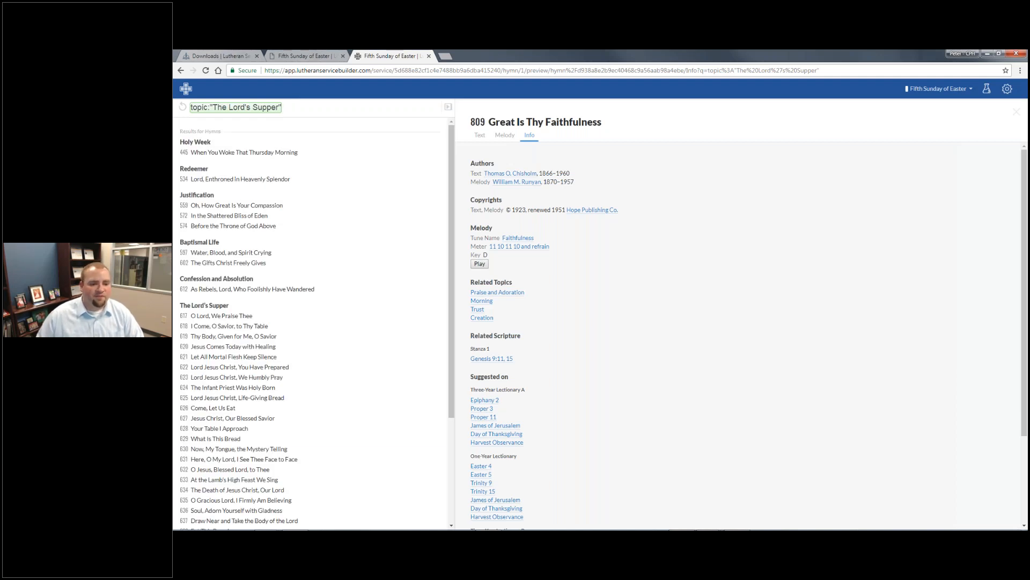
left_click(281, 154)
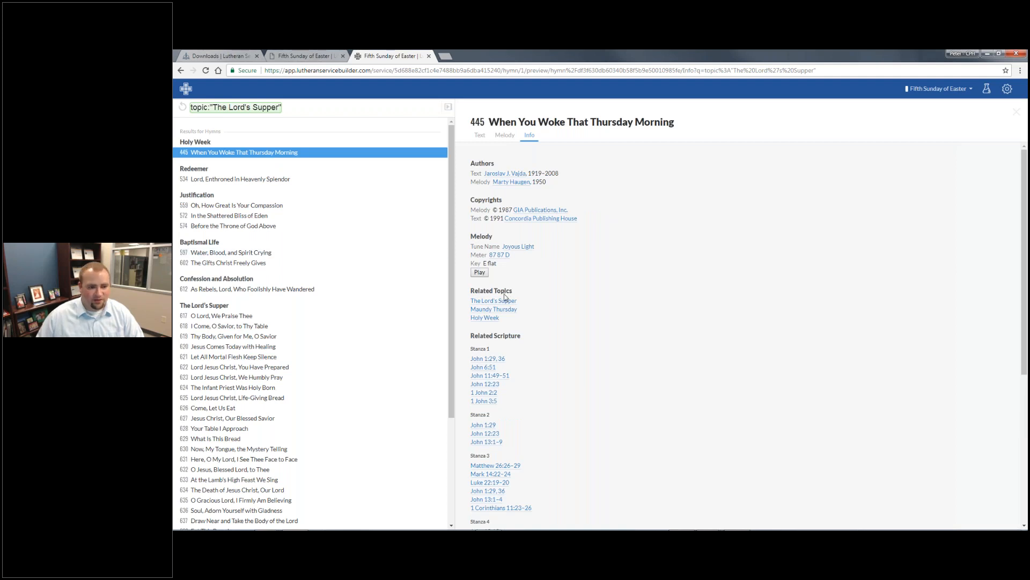
scroll(283, 367, "down", 2)
scroll(256, 257, "down", 3)
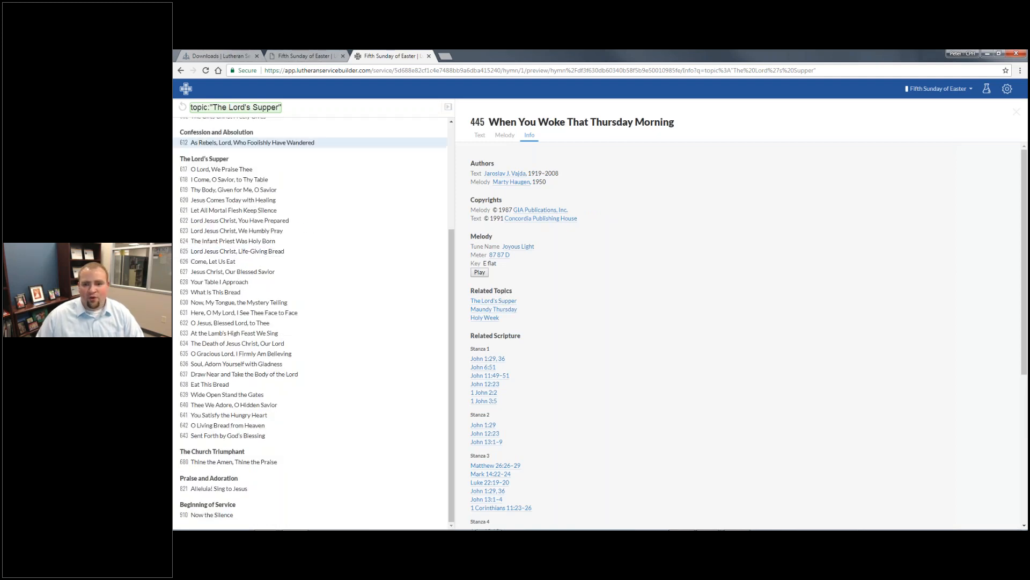
left_click(448, 107)
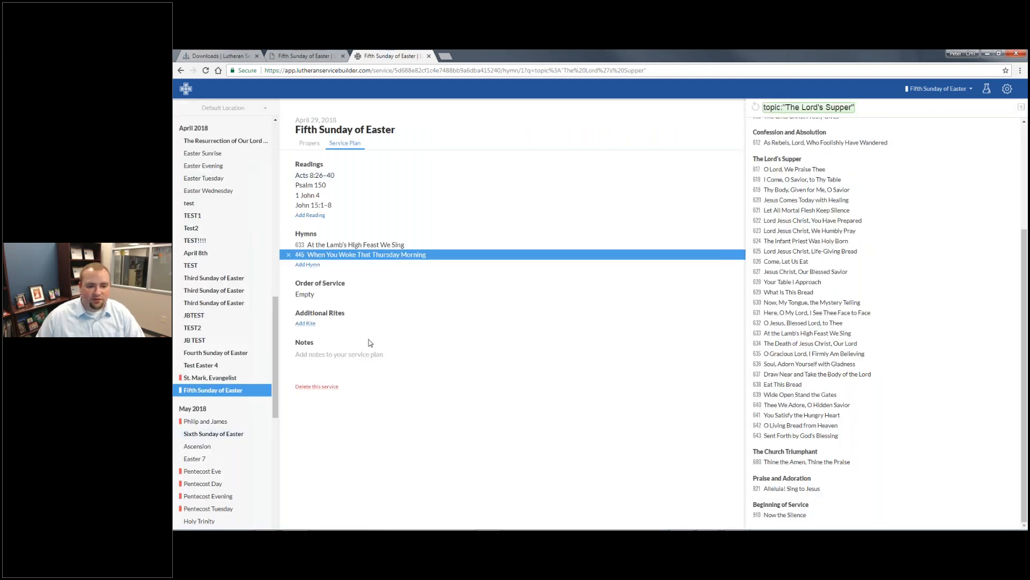
- Choose Divine Service, Setting One as the order and open the Fifth Sunday of Easter bulletin
left_click(395, 295)
left_click(789, 151)
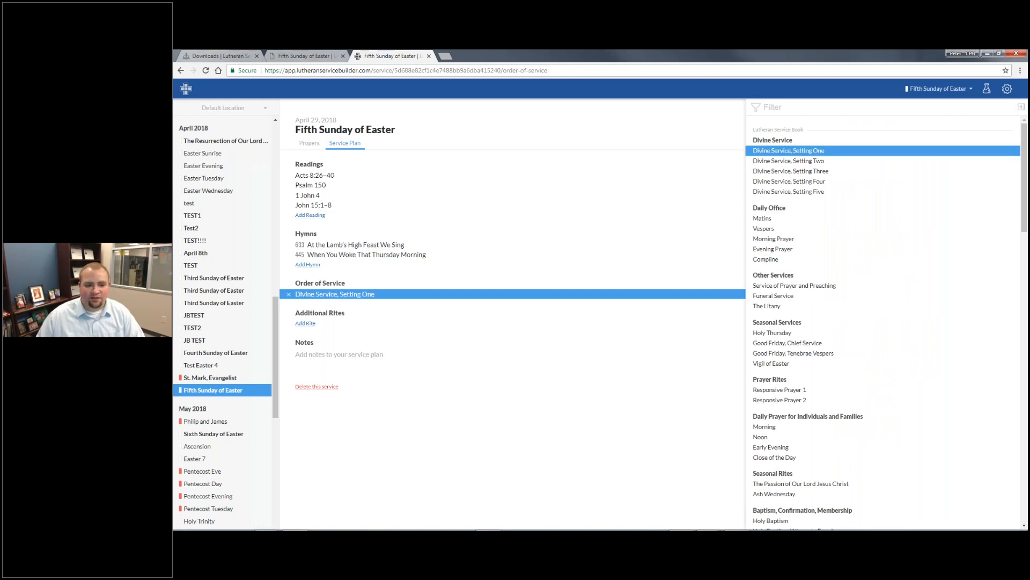
left_click(527, 432)
left_click(939, 89)
left_click(910, 133)
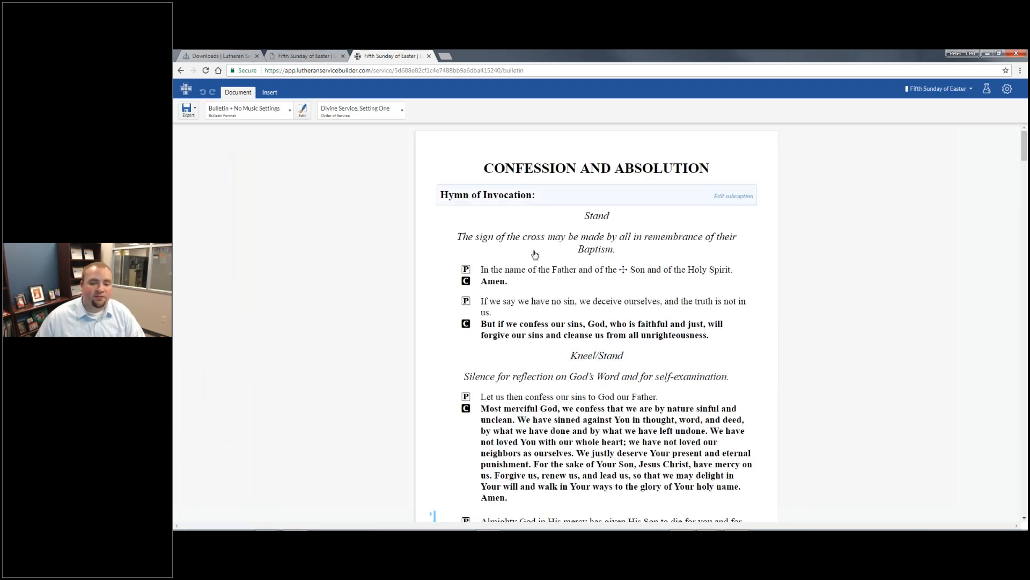
scroll(535, 255, "down", 1)
scroll(632, 233, "up", 1)
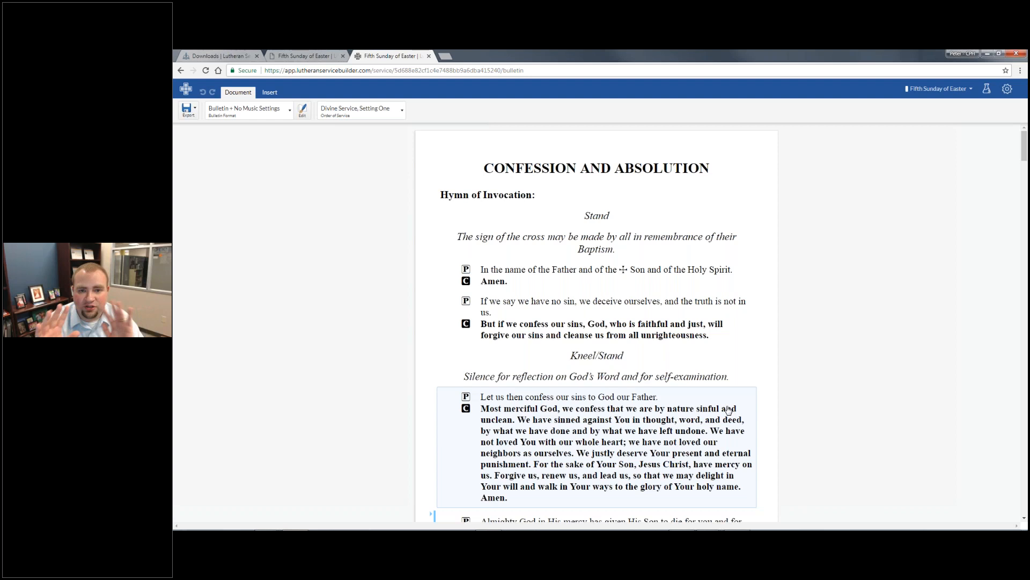
- Select the Hymn of Invocation heading, then its Stand and sign of the cross rubrics
left_click(501, 197)
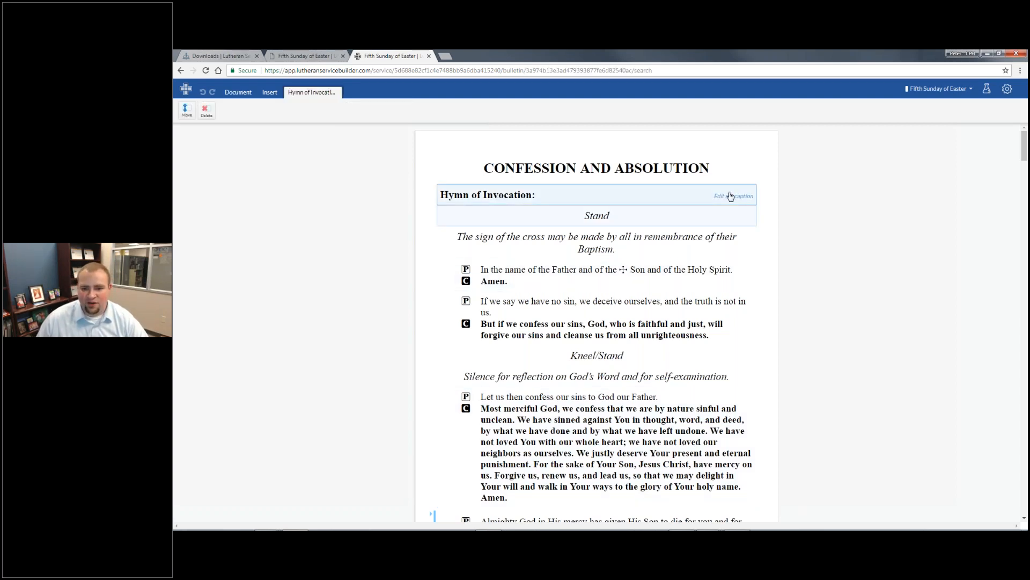
left_click(597, 198)
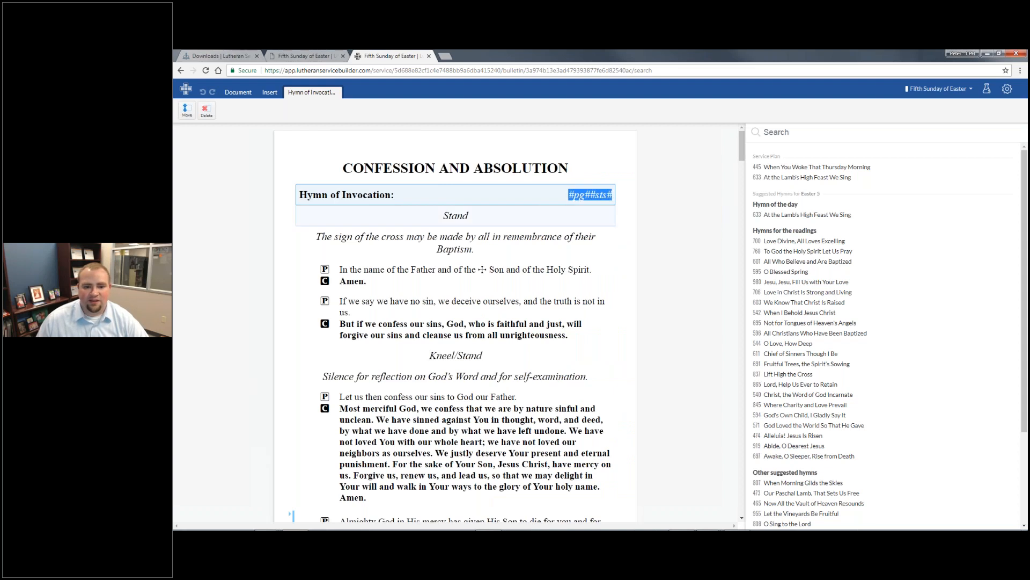
left_click(506, 218)
left_click(597, 216)
left_click(608, 236)
left_click(614, 221)
left_click(606, 250)
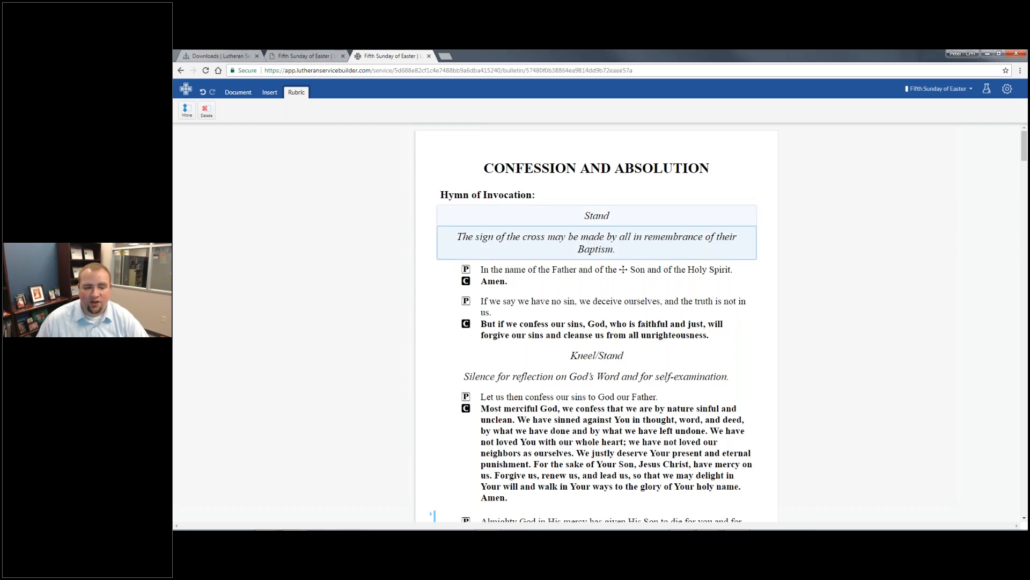
- Start inserting a hymn from the bulletin's Insert options
left_click(261, 94)
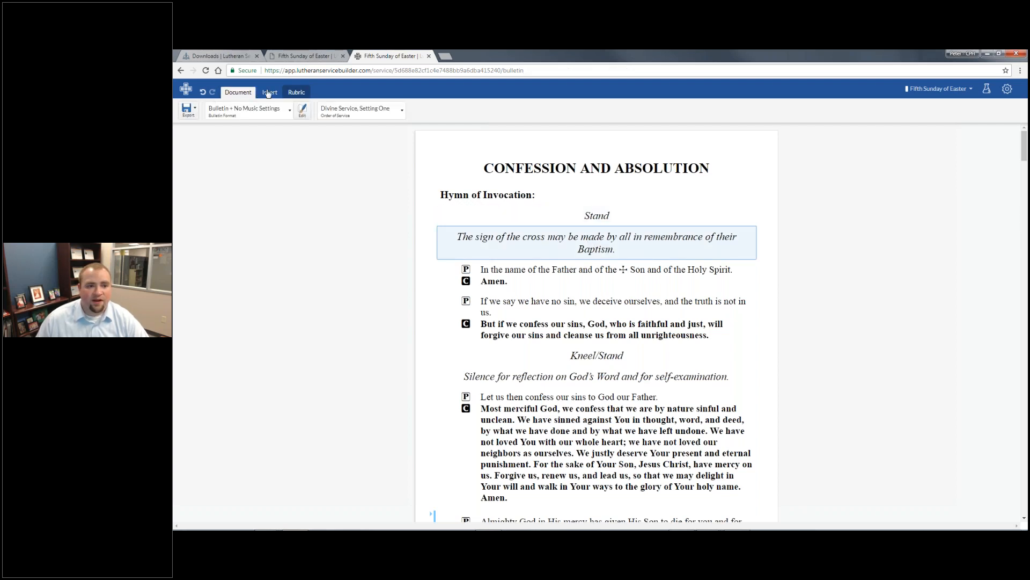
left_click(269, 93)
left_click(244, 110)
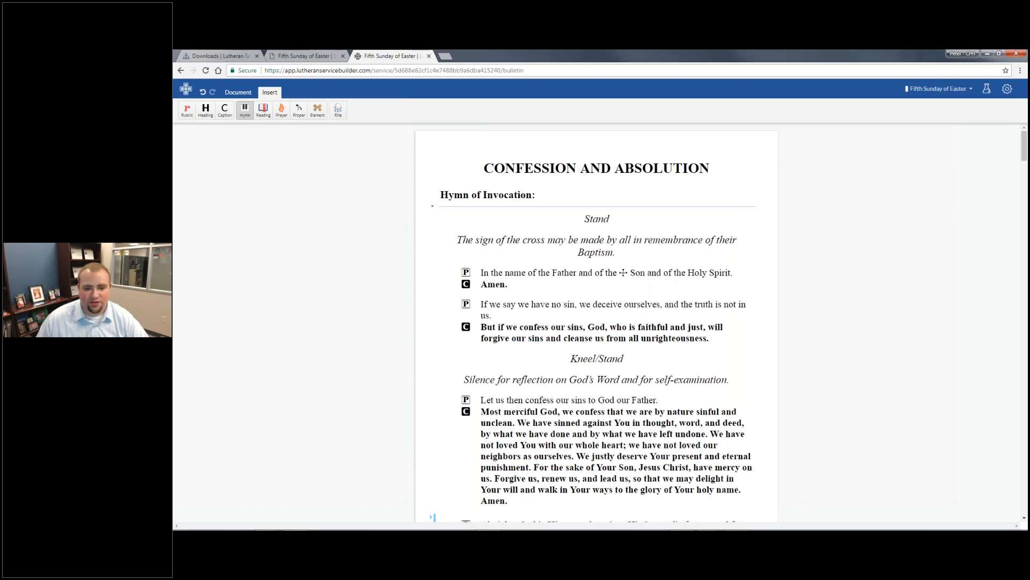
- Insert hymn 601 All Who Believe and Are Baptized below the cross rubric, stanza 1 only, as melody
left_click(485, 264)
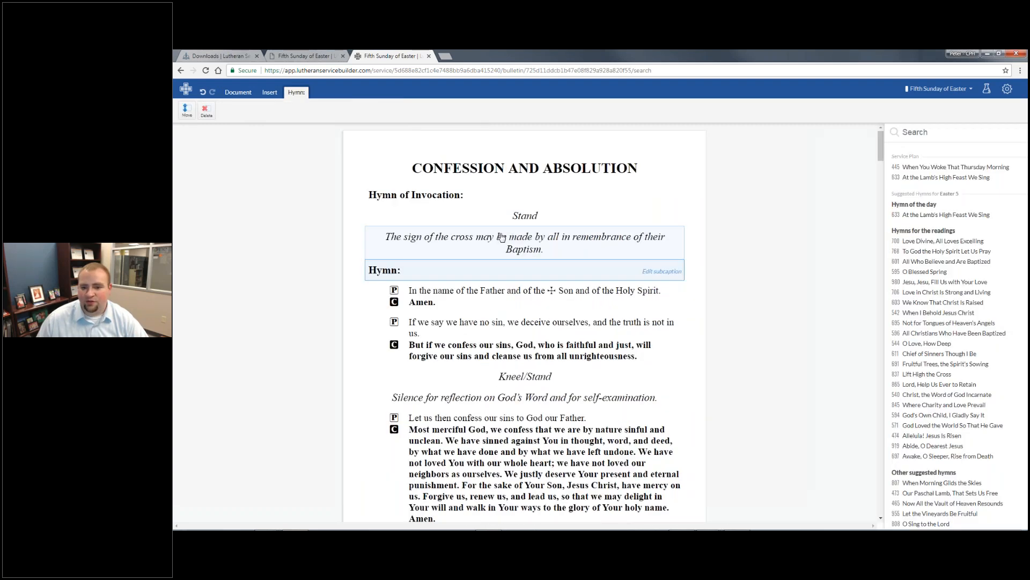
left_click(801, 265)
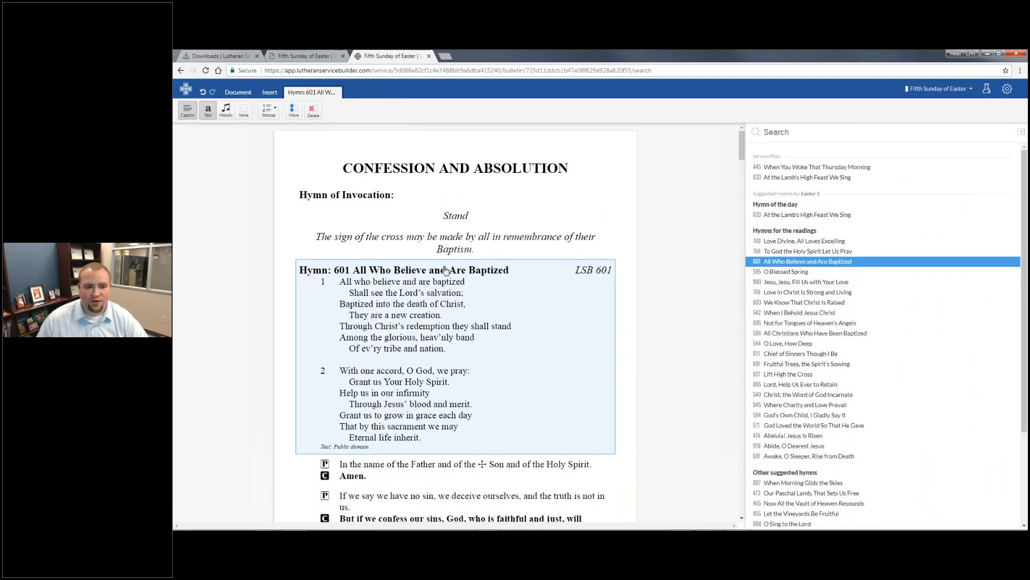
left_click(268, 110)
left_click(265, 141)
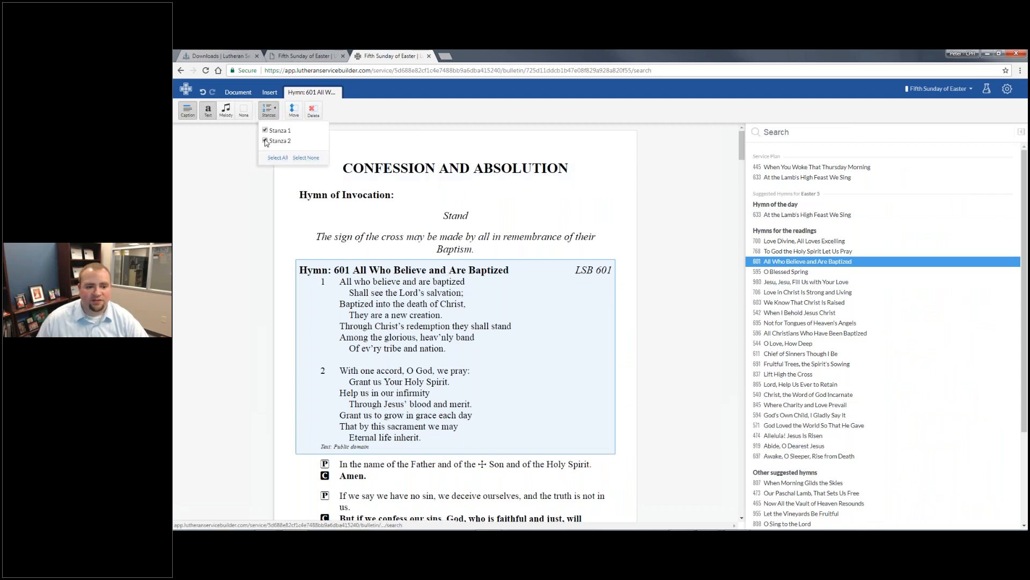
left_click(232, 117)
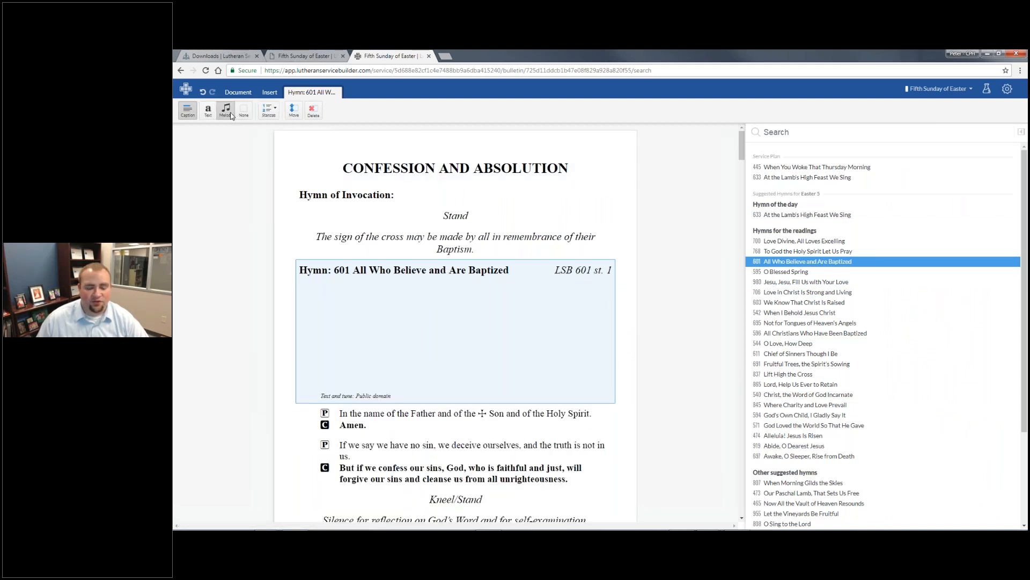
- Preview hymn 601's full melody, then close the preview and the hymn search
left_click(1022, 133)
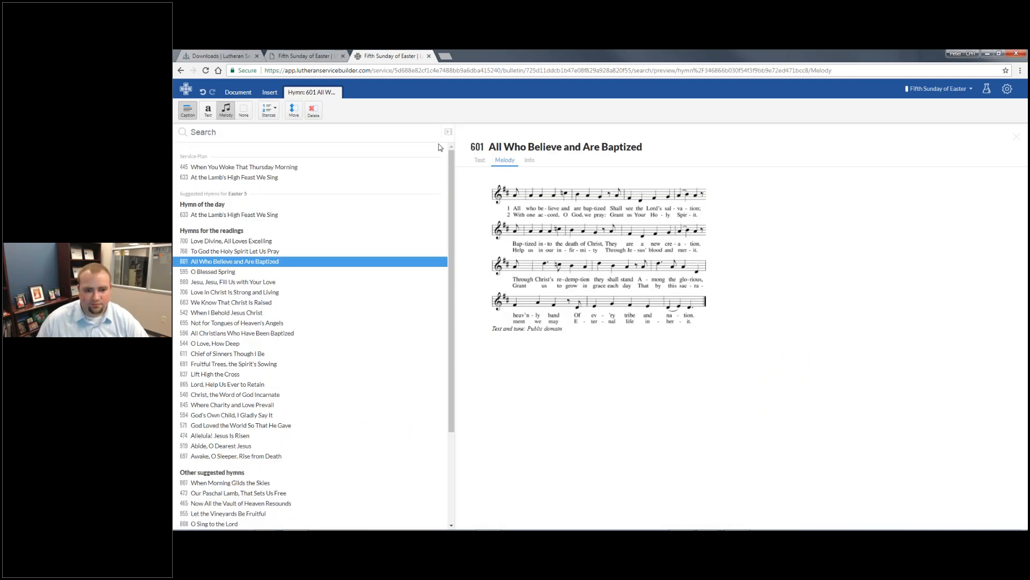
left_click(448, 132)
left_click(453, 220)
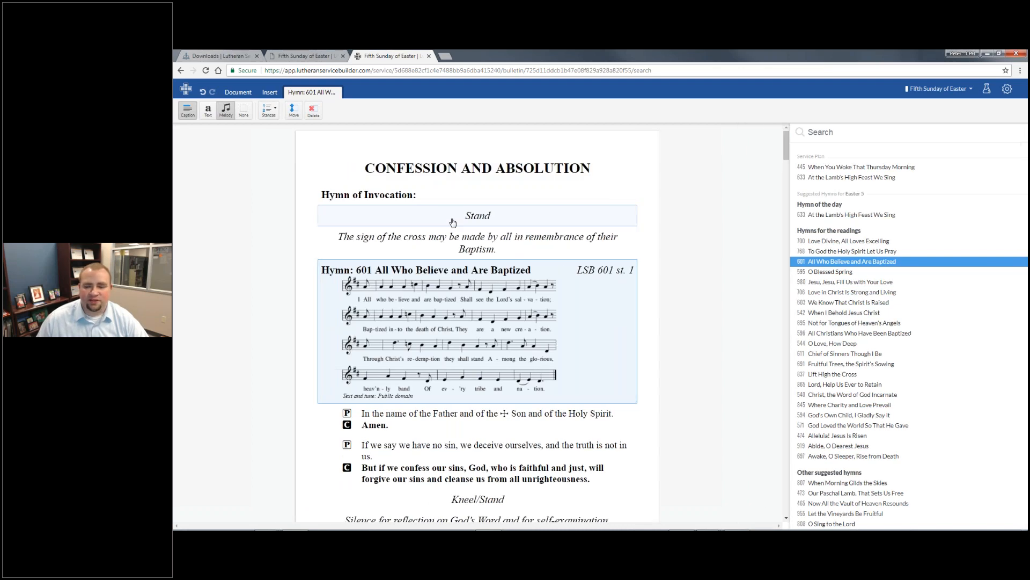
- Open Bulletin Formats from the settings menu to preview the Default format
left_click(1007, 91)
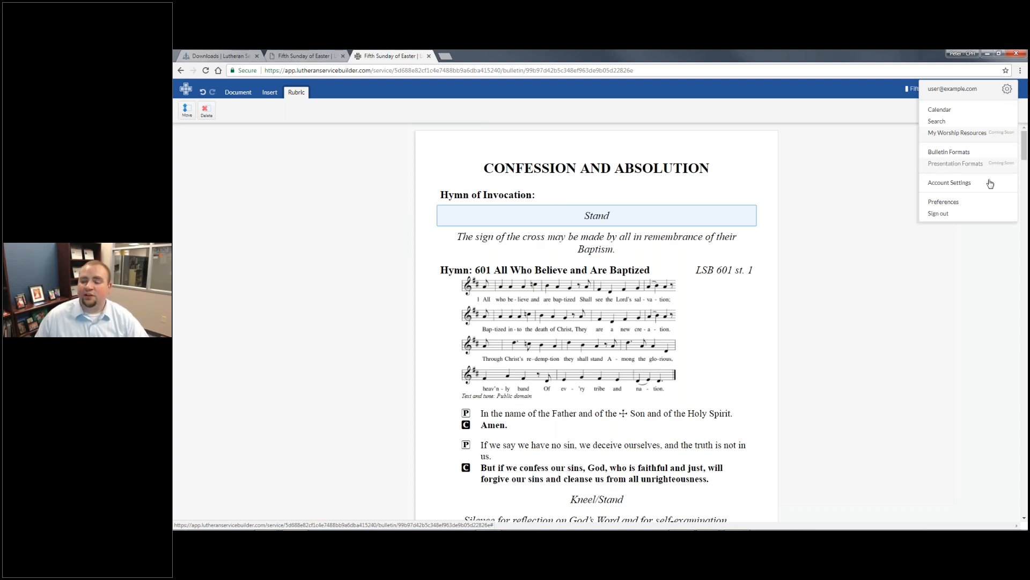
left_click(983, 157)
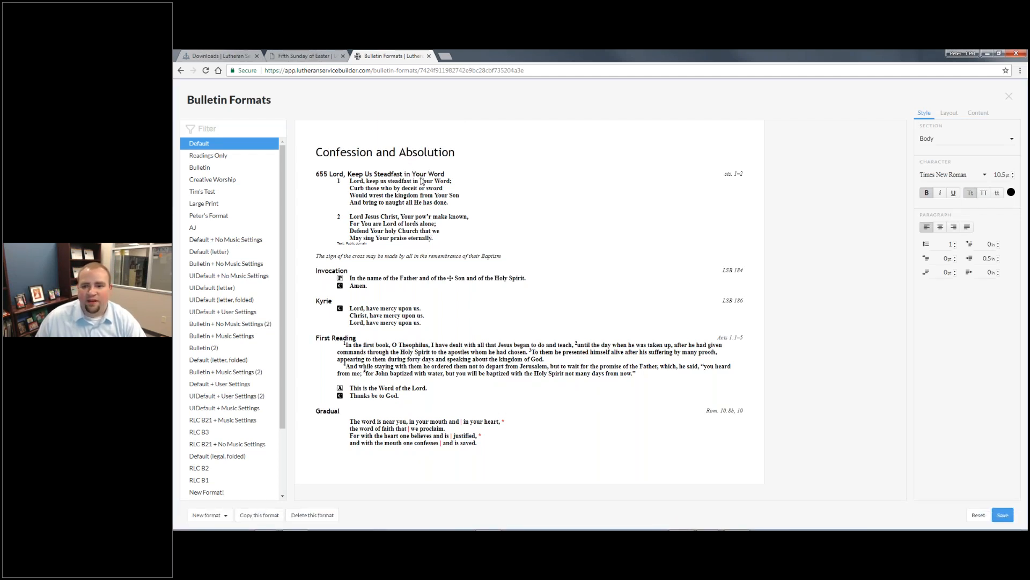
- Choose the Heading section and set its font to Cambria
left_click(952, 145)
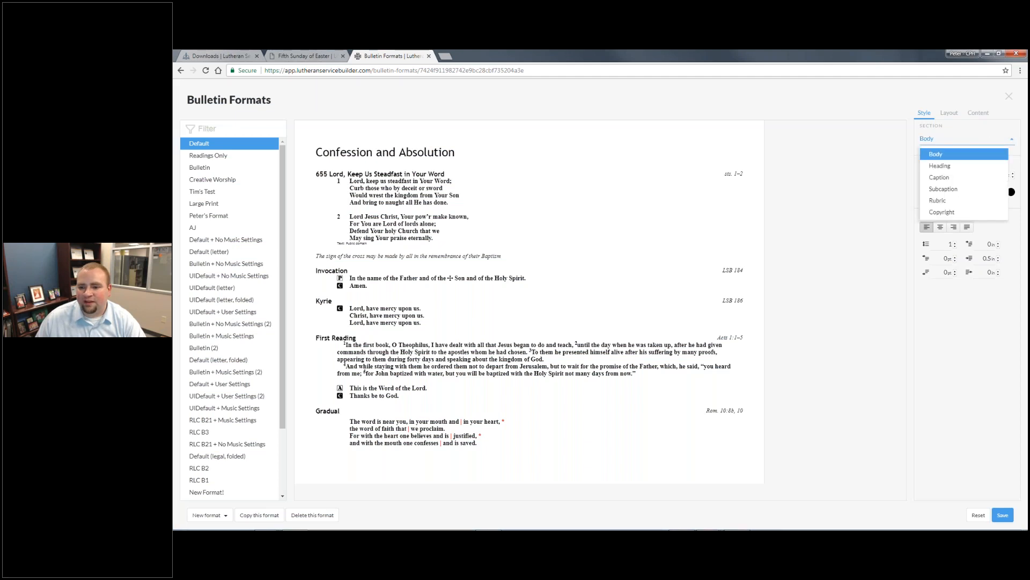
left_click(955, 155)
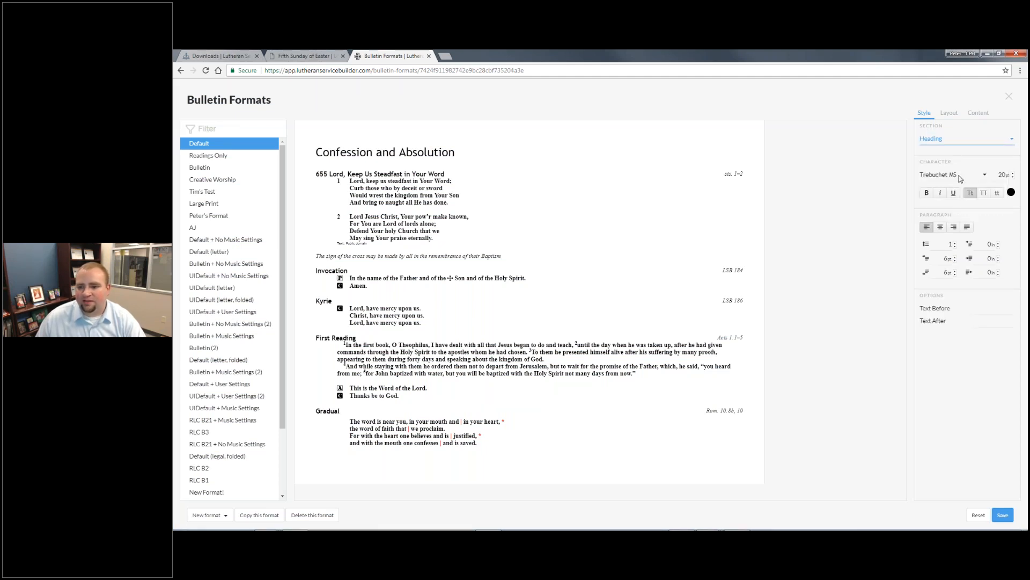
left_click(981, 177)
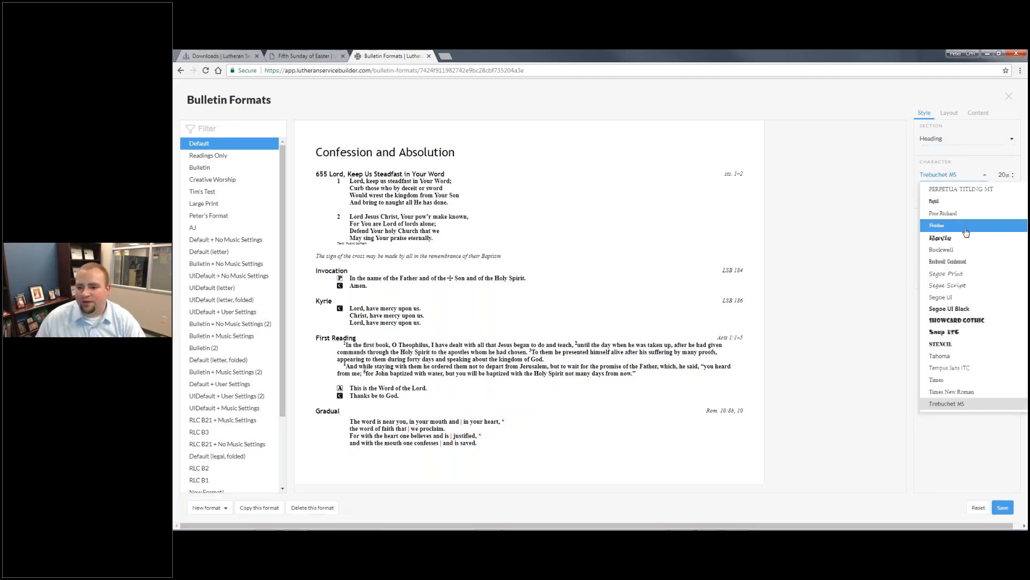
scroll(963, 283, "up", 3)
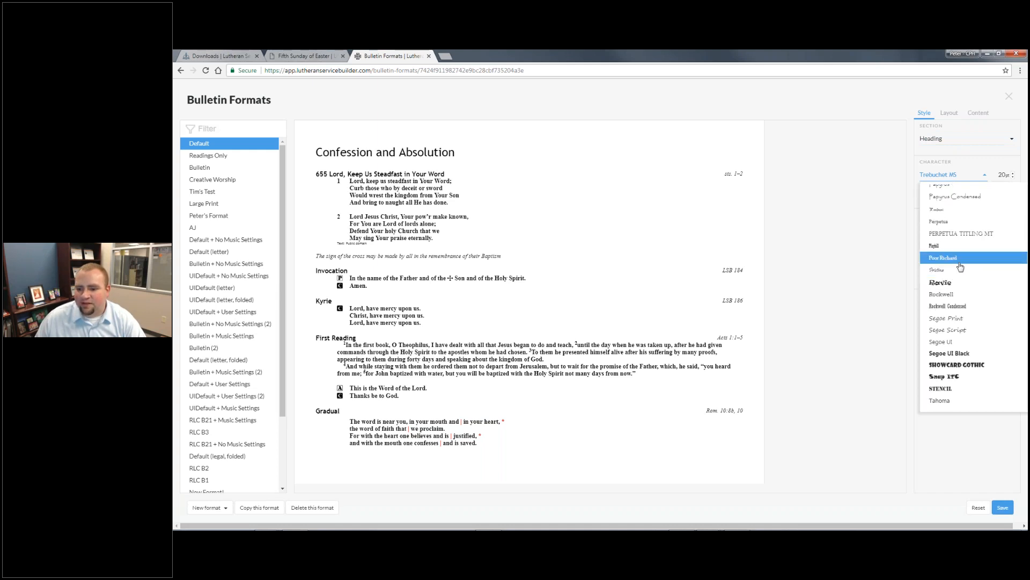
scroll(960, 291, "down", 2)
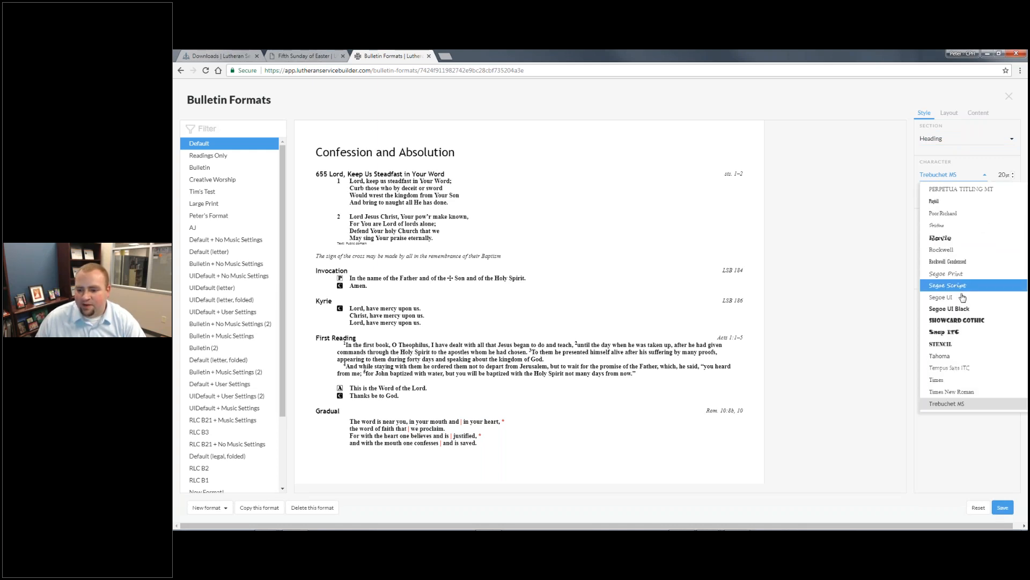
scroll(963, 296, "up", 10)
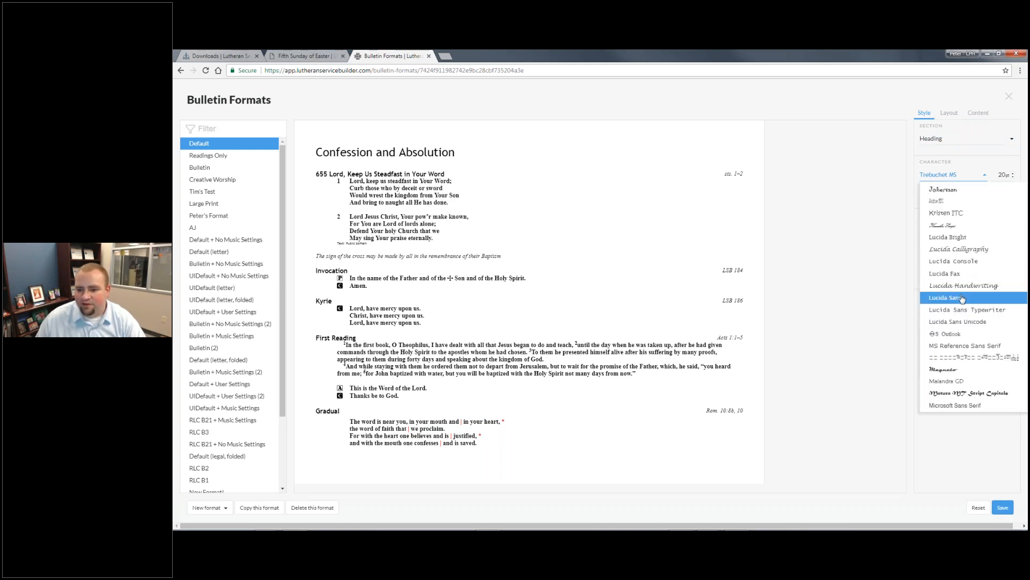
scroll(961, 298, "up", 10)
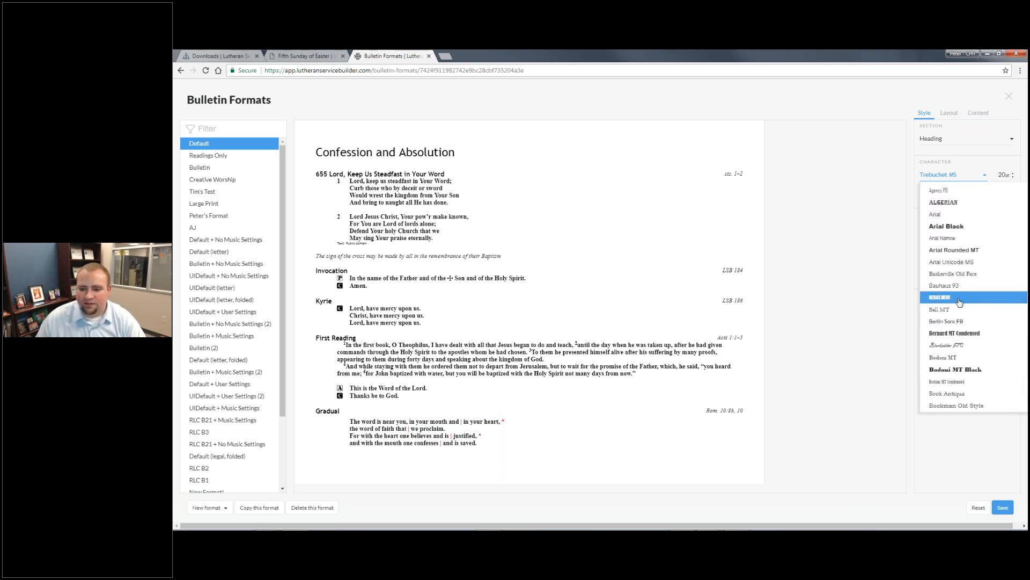
scroll(958, 296, "down", 3)
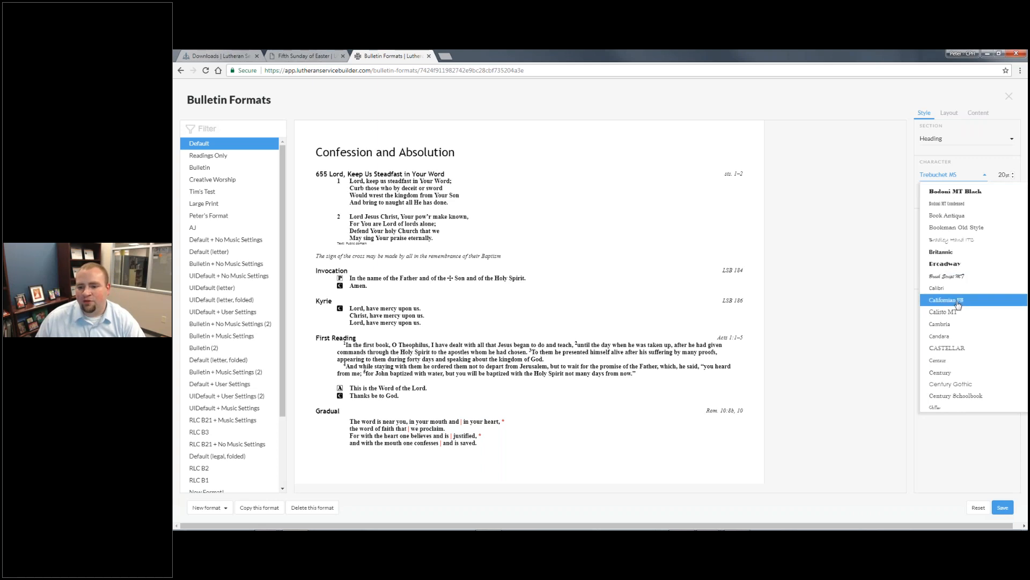
left_click(954, 332)
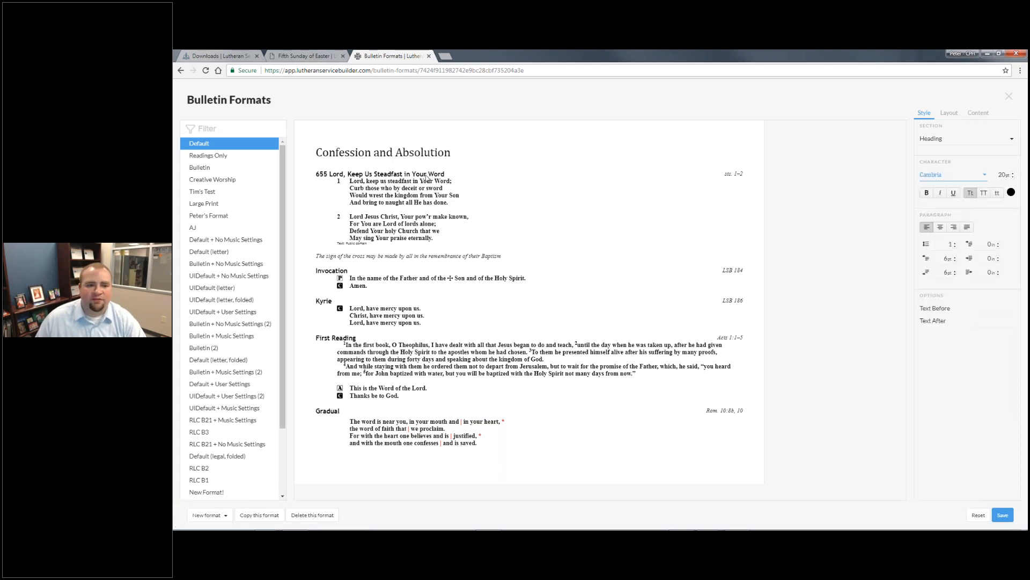
- Justify headings, with 1.5 line spacing and more space above
left_click(940, 227)
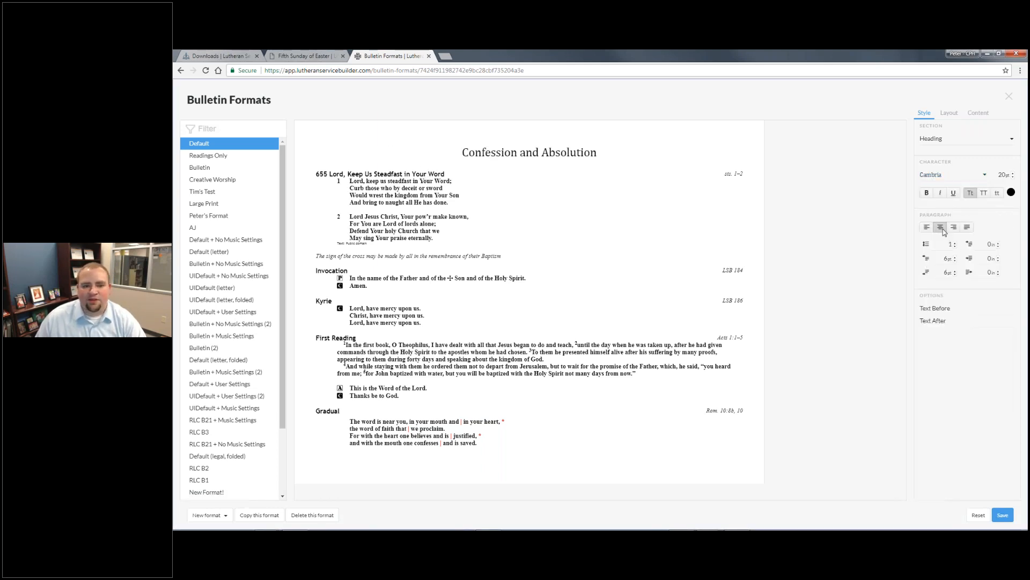
left_click(953, 227)
left_click(967, 227)
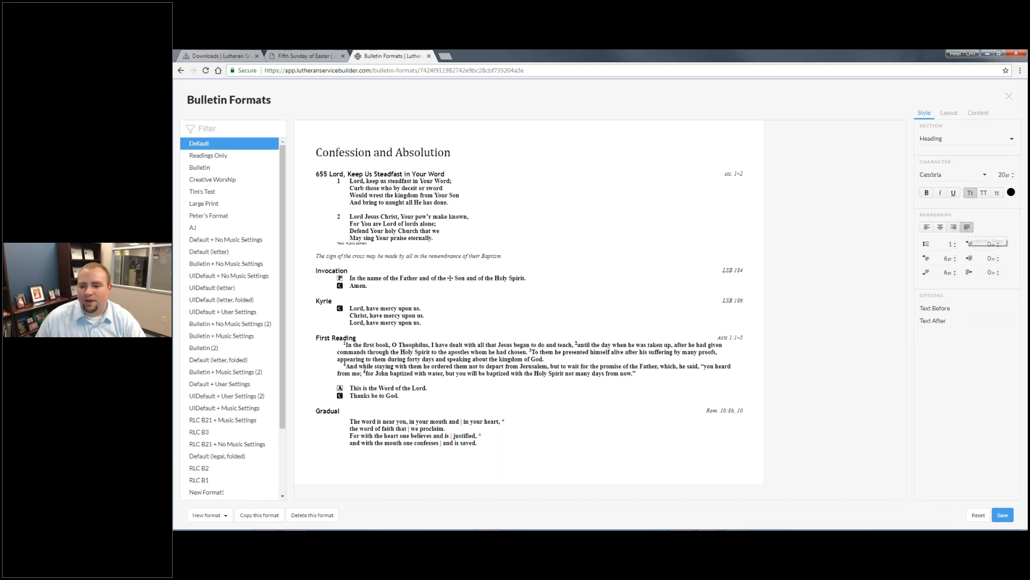
left_click(954, 243)
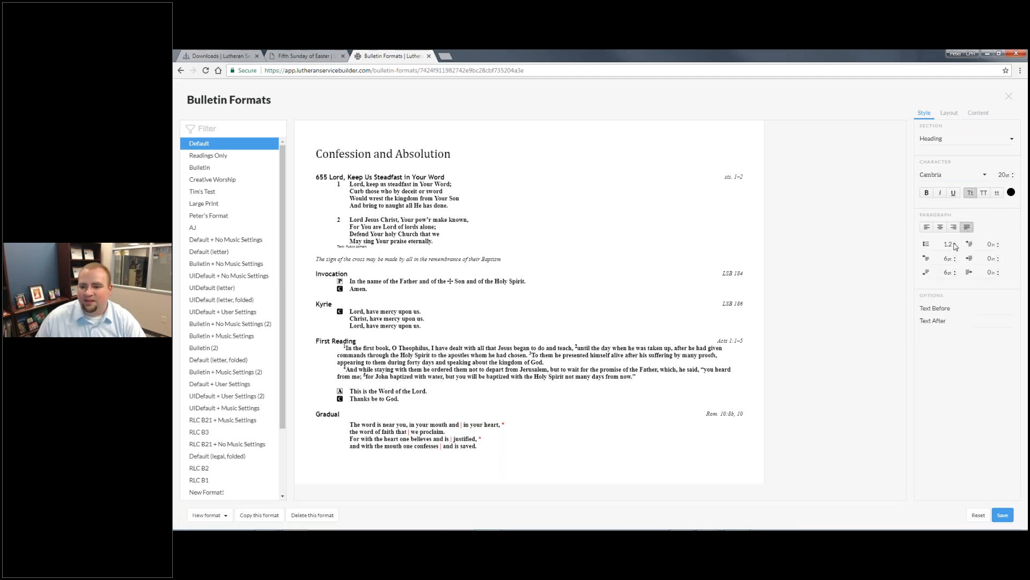
left_click(954, 257)
- Set 30pt space before headings and frame them with '+ ' before and ' +' after
left_click(954, 257)
left_click(938, 307)
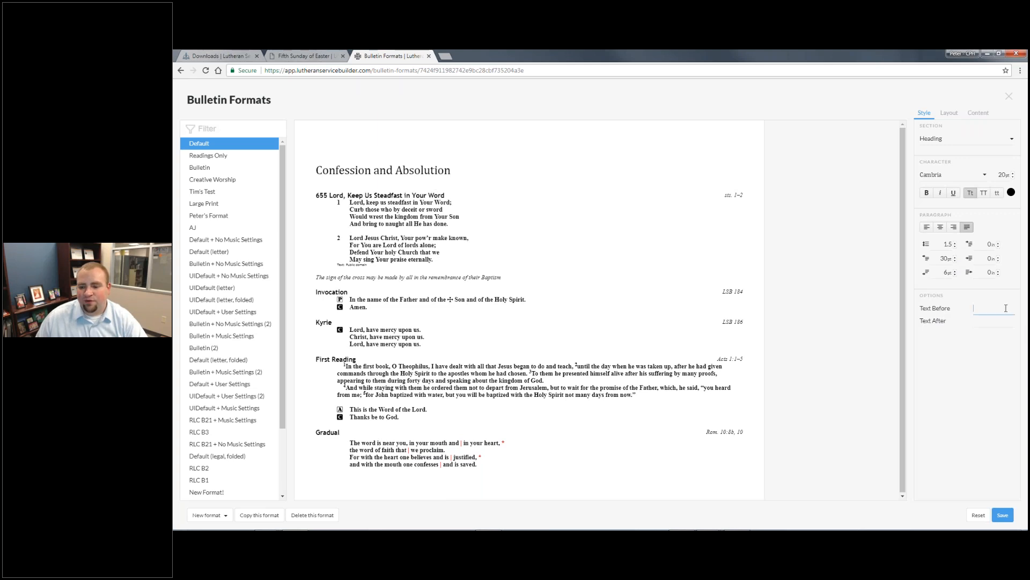
type("fore")
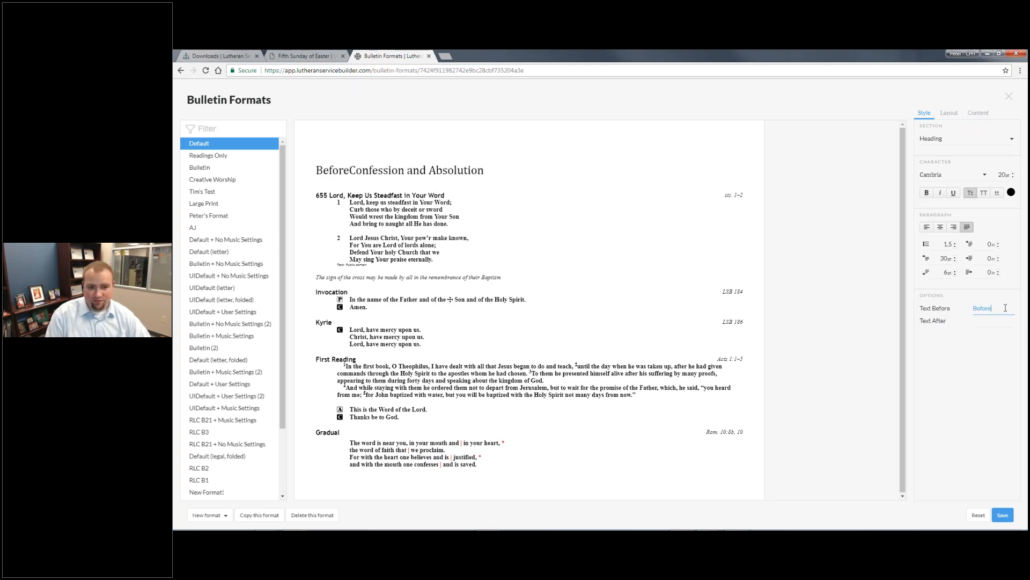
key("BackSpace")
key("BackSpace")
key("BackSpace")
key("BackSpace")
key("BackSpace")
key("BackSpace")
type("+")
left_click(980, 323)
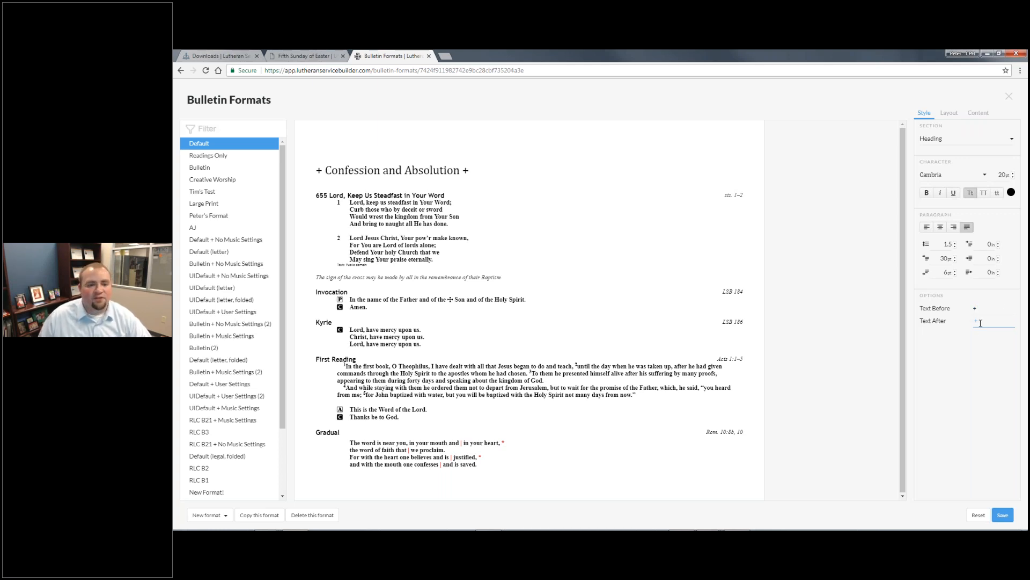
type("+")
- Set the page layout to Legal size in portrait orientation
left_click(949, 113)
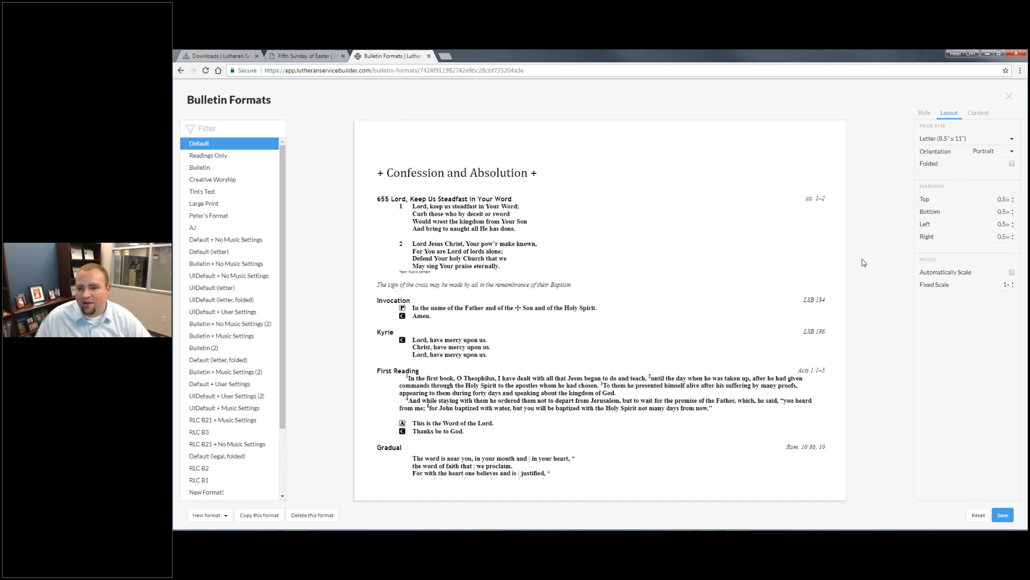
left_click(989, 139)
left_click(969, 152)
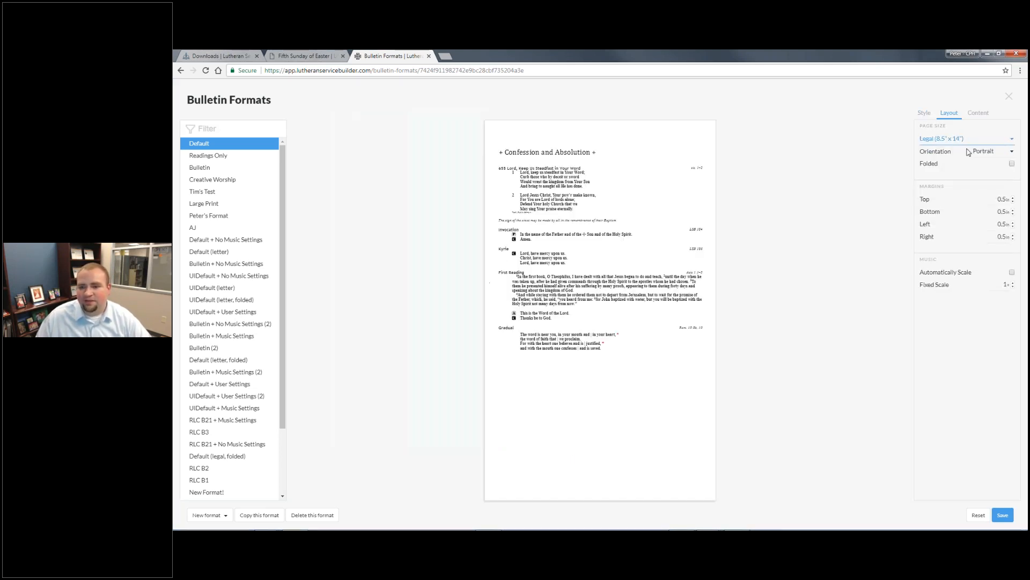
left_click(988, 152)
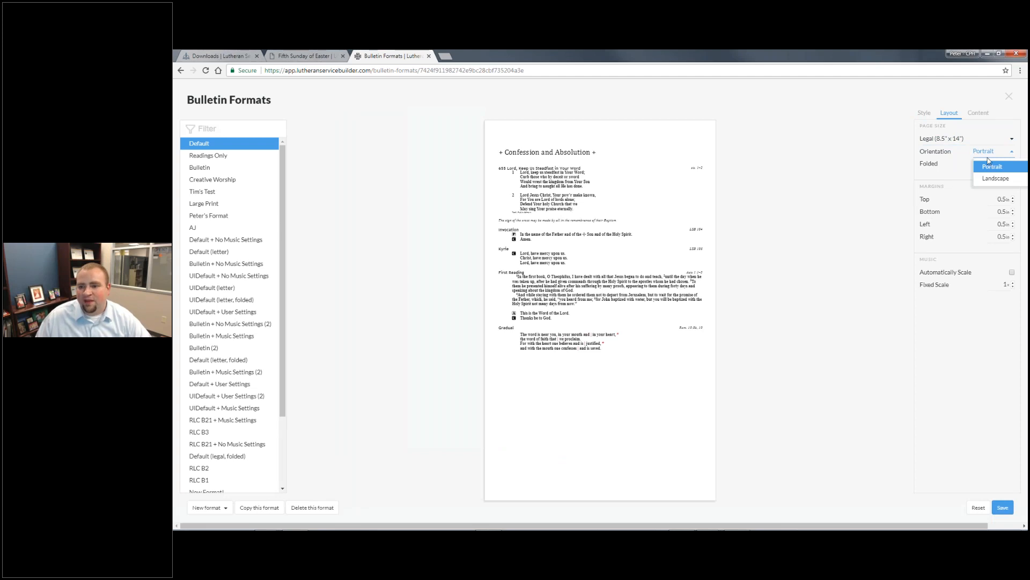
left_click(990, 166)
left_click(924, 113)
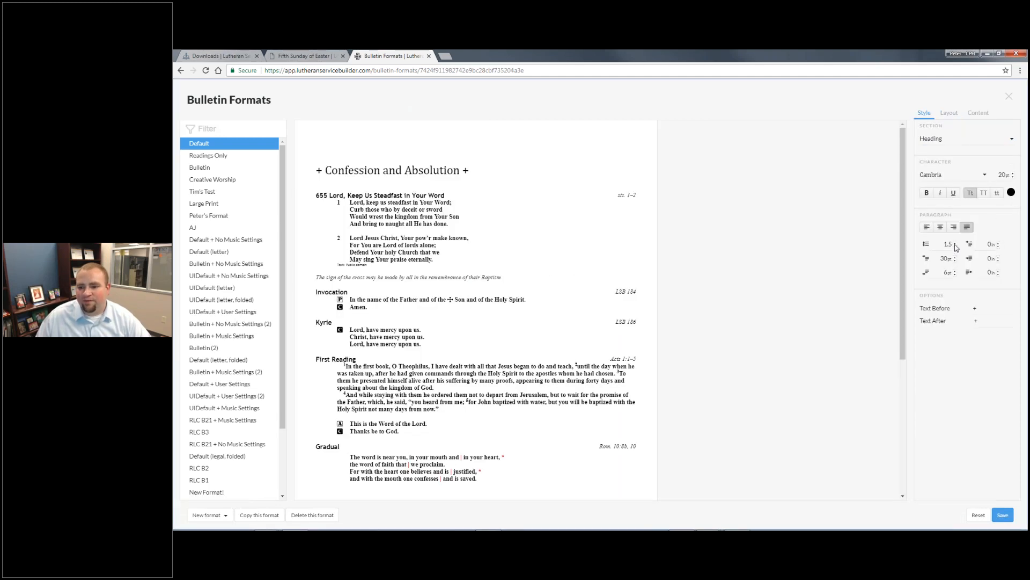
- Raise the Heading font size to 28pt, then look at the New format options
left_click(1012, 172)
key("Up")
key("Up")
key("Up")
key("Up")
key("Up")
key("Up")
key("Up")
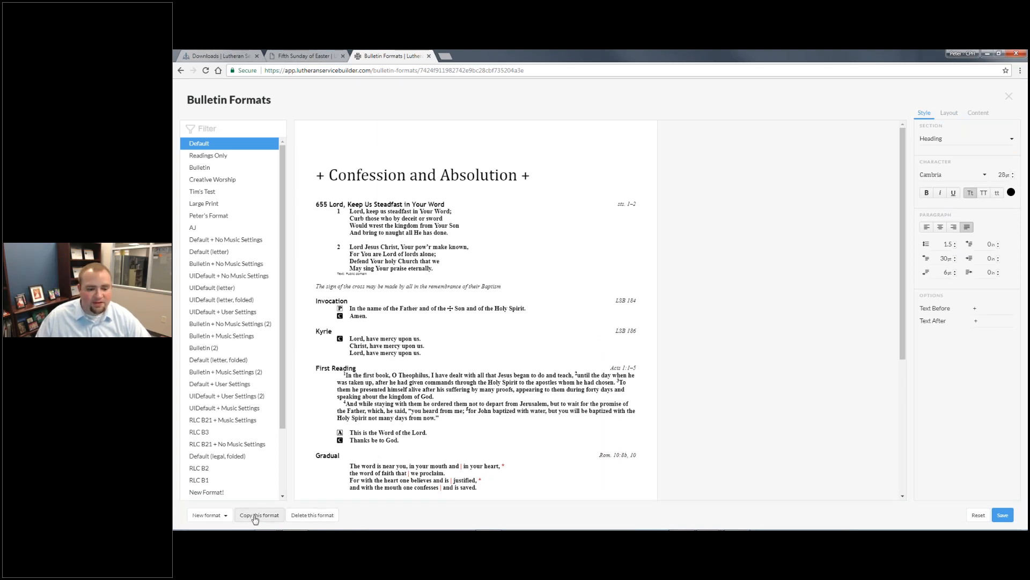
left_click(219, 515)
left_click(221, 486)
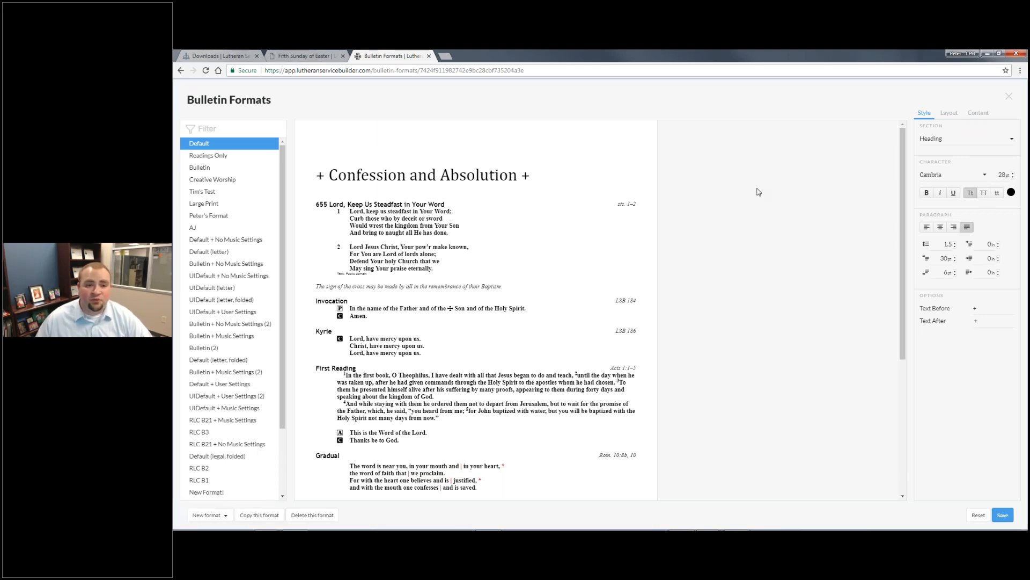
mouse_move(738, 513)
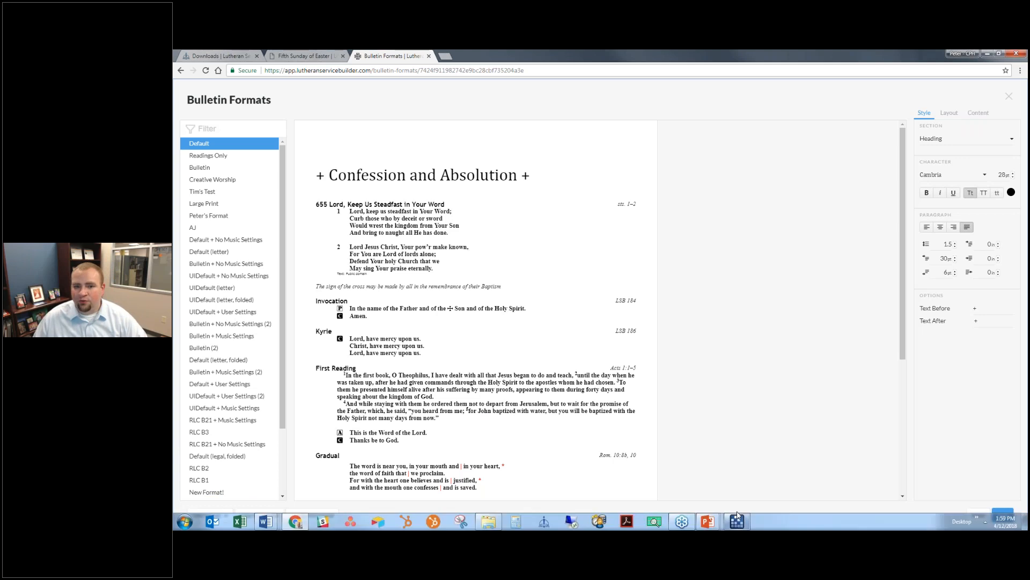